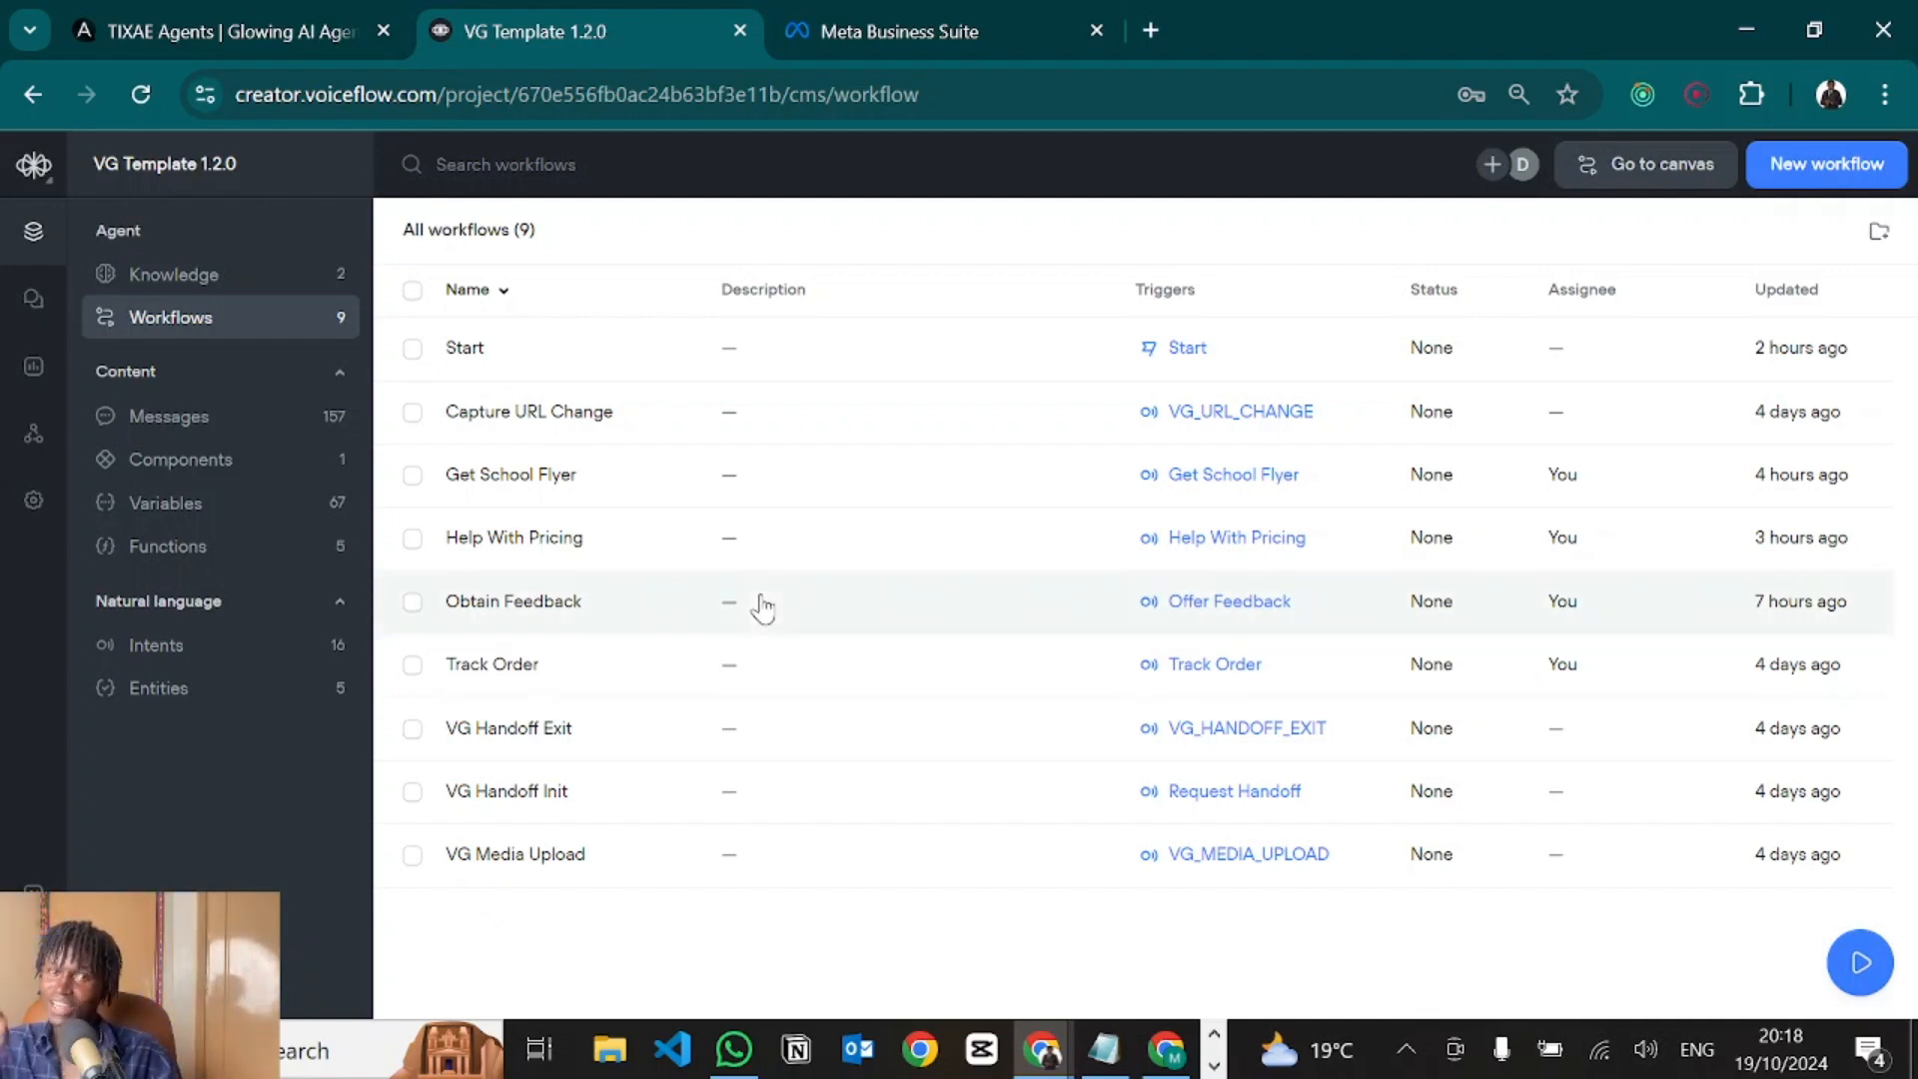
Open voiceglow.org in a new browser tab and go to the TIXAE Agents agents page.
{"action": "left_click", "coordinate": [1150, 30]}
{"action": "type", "text": "voice"}
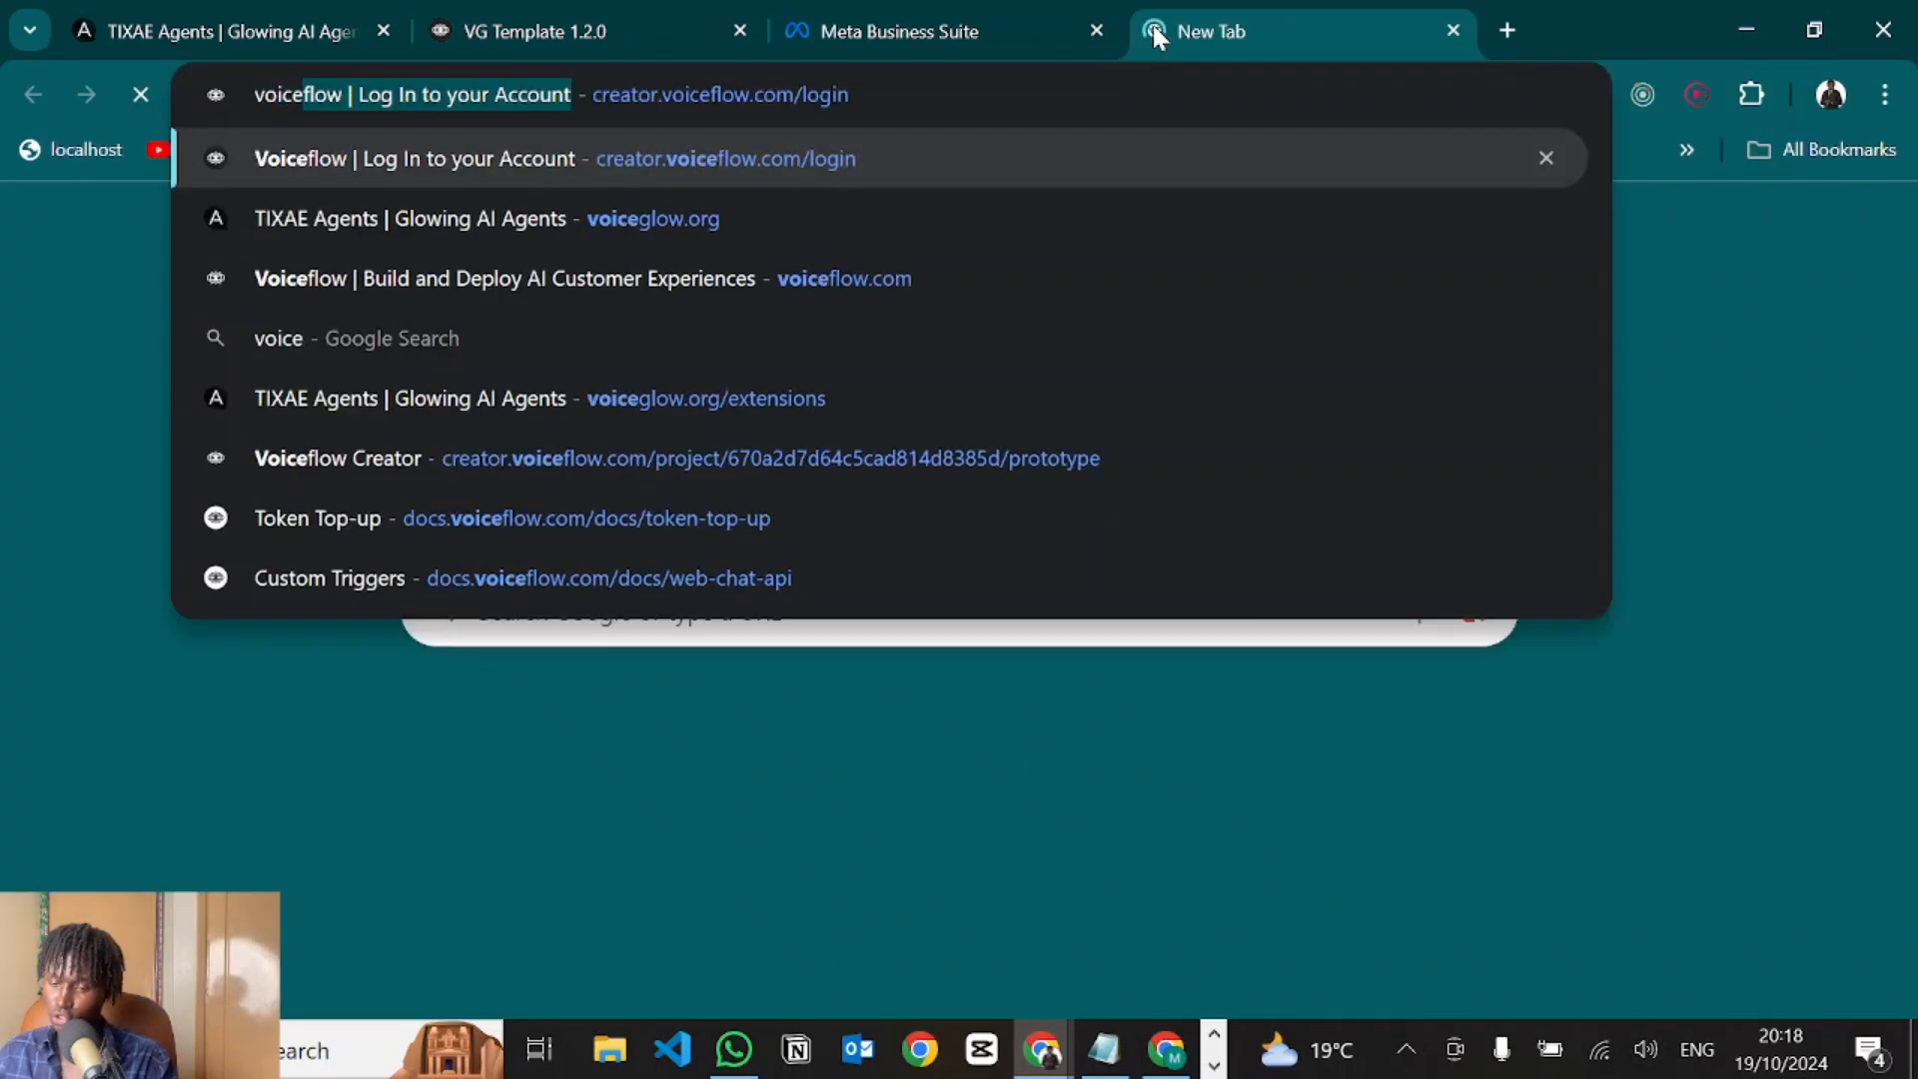
{"action": "key", "text": "Down"}
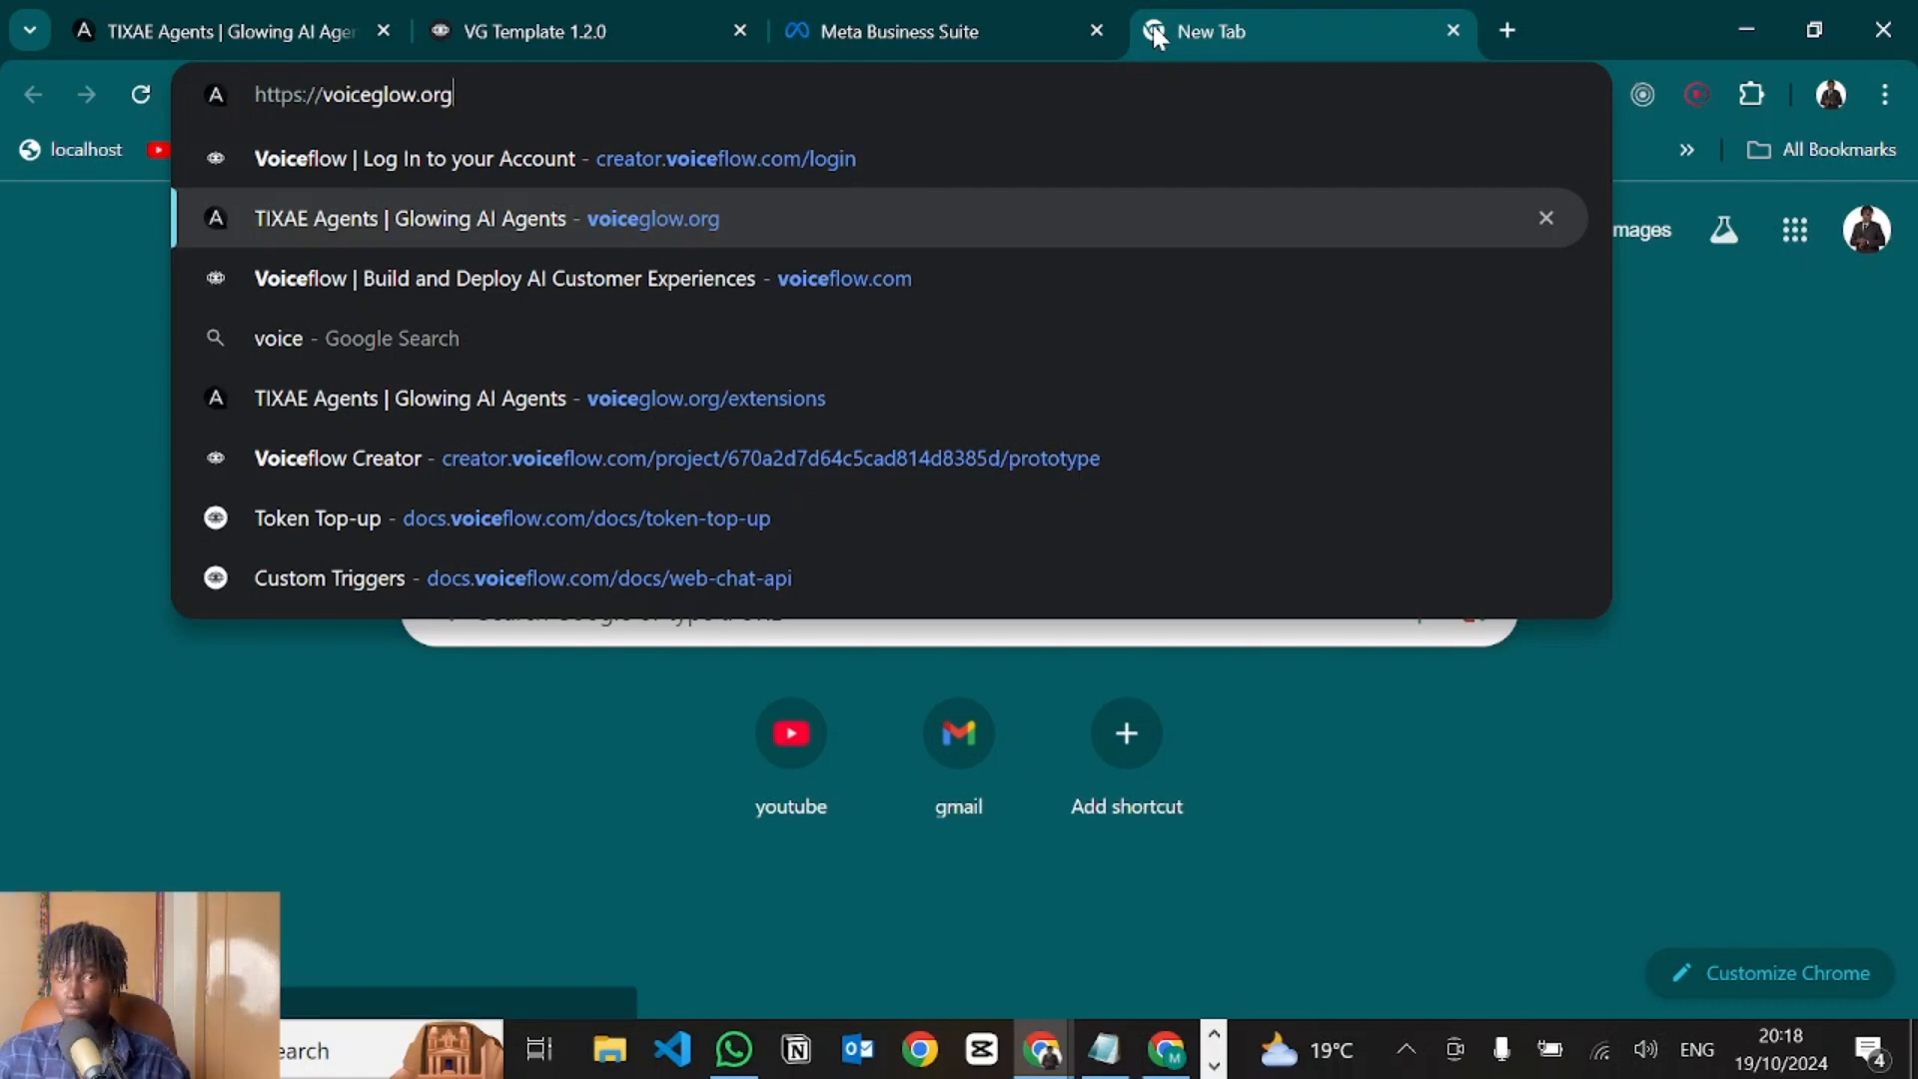
{"action": "left_click", "coordinate": [190, 5]}
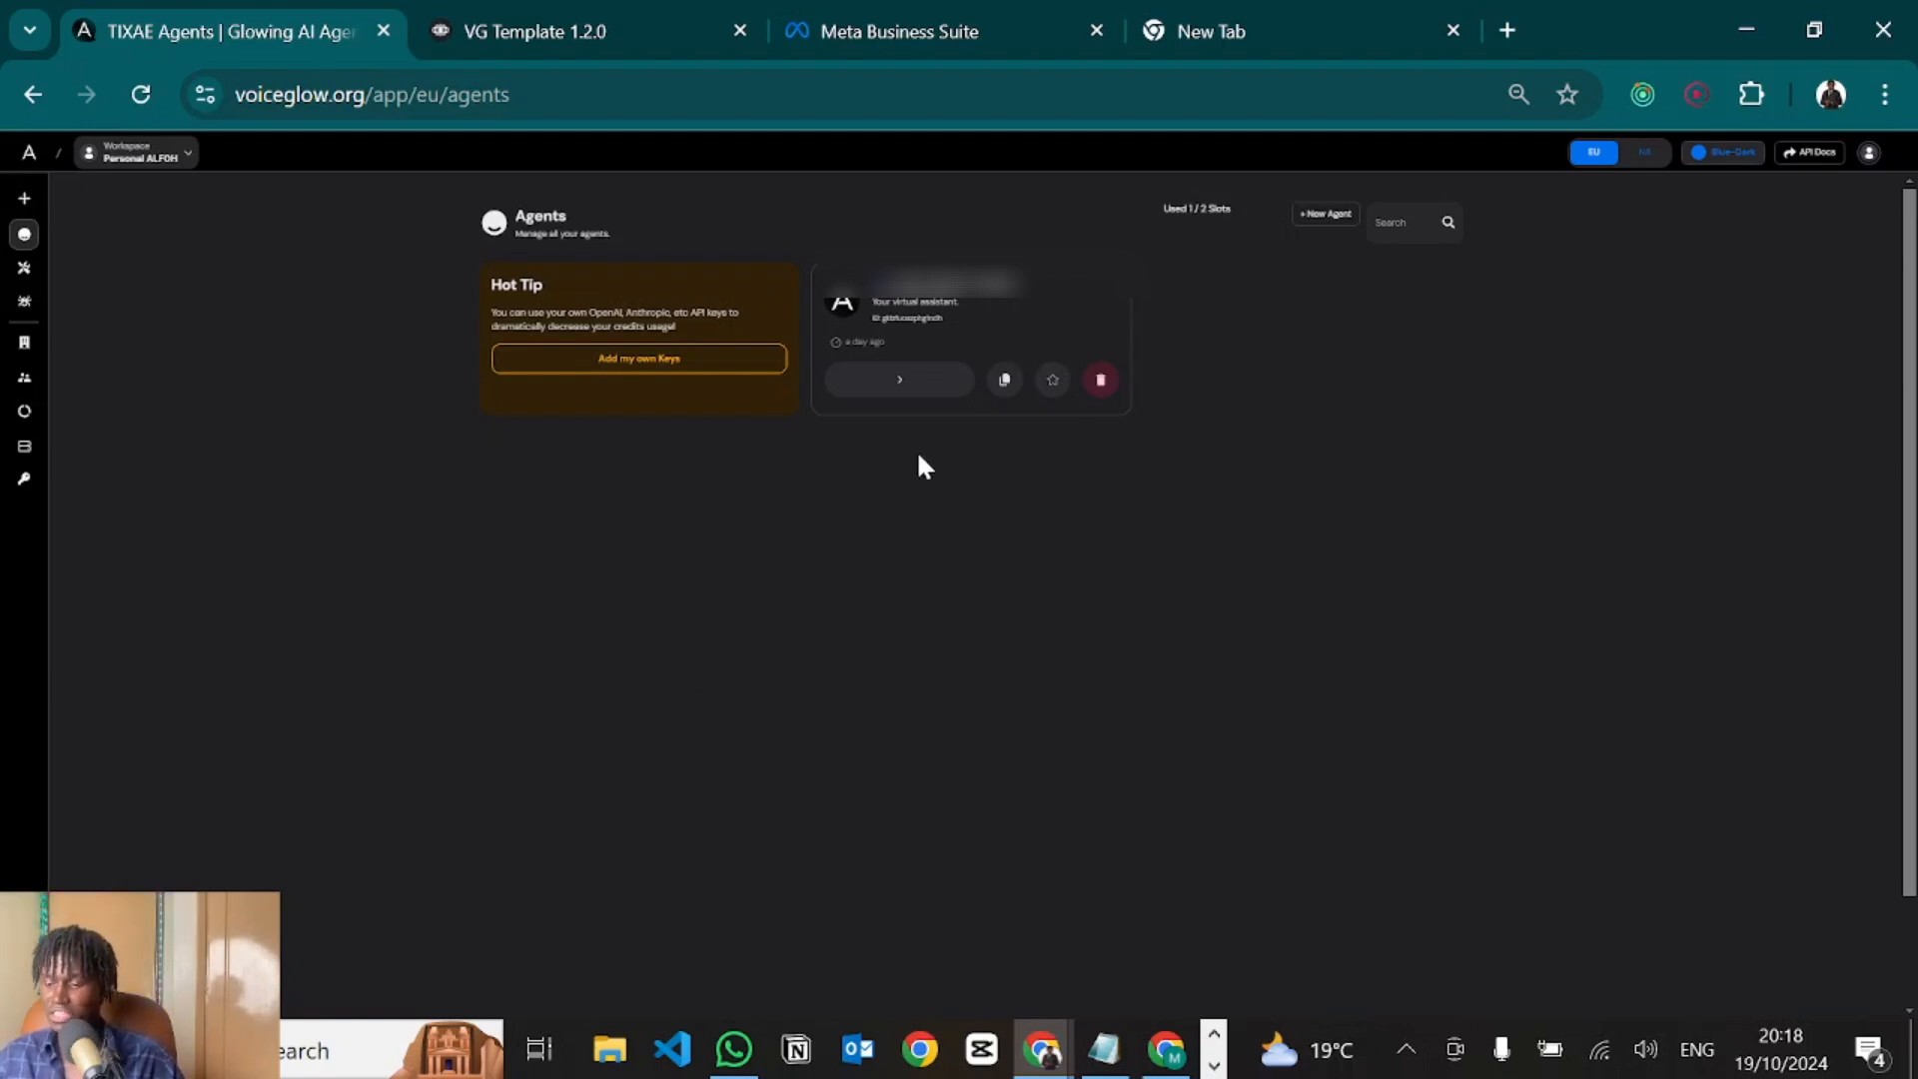
Create an agent named 'Tester Deployment' on the Advanced – Voiceflow + TIXAE Agents platform.
{"action": "mouse_move", "coordinate": [4, 188]}
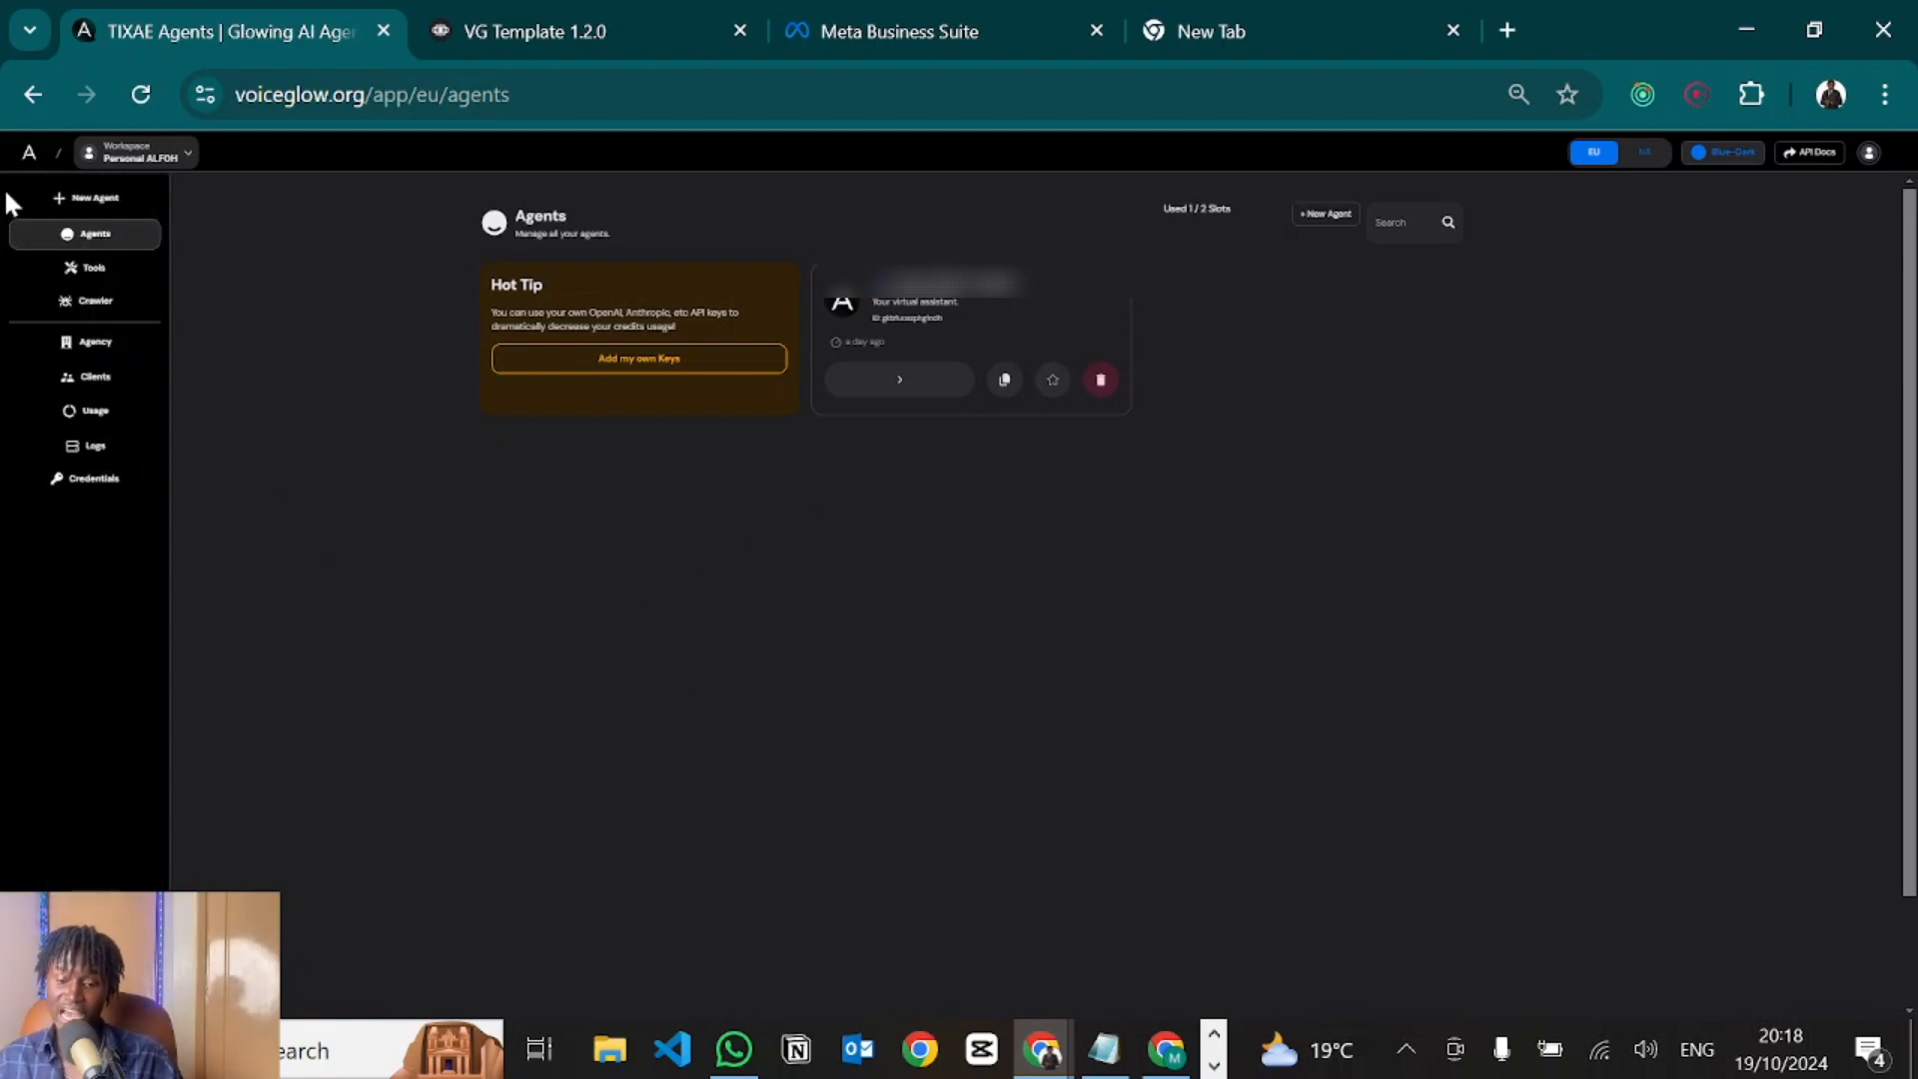
{"action": "left_click", "coordinate": [71, 205]}
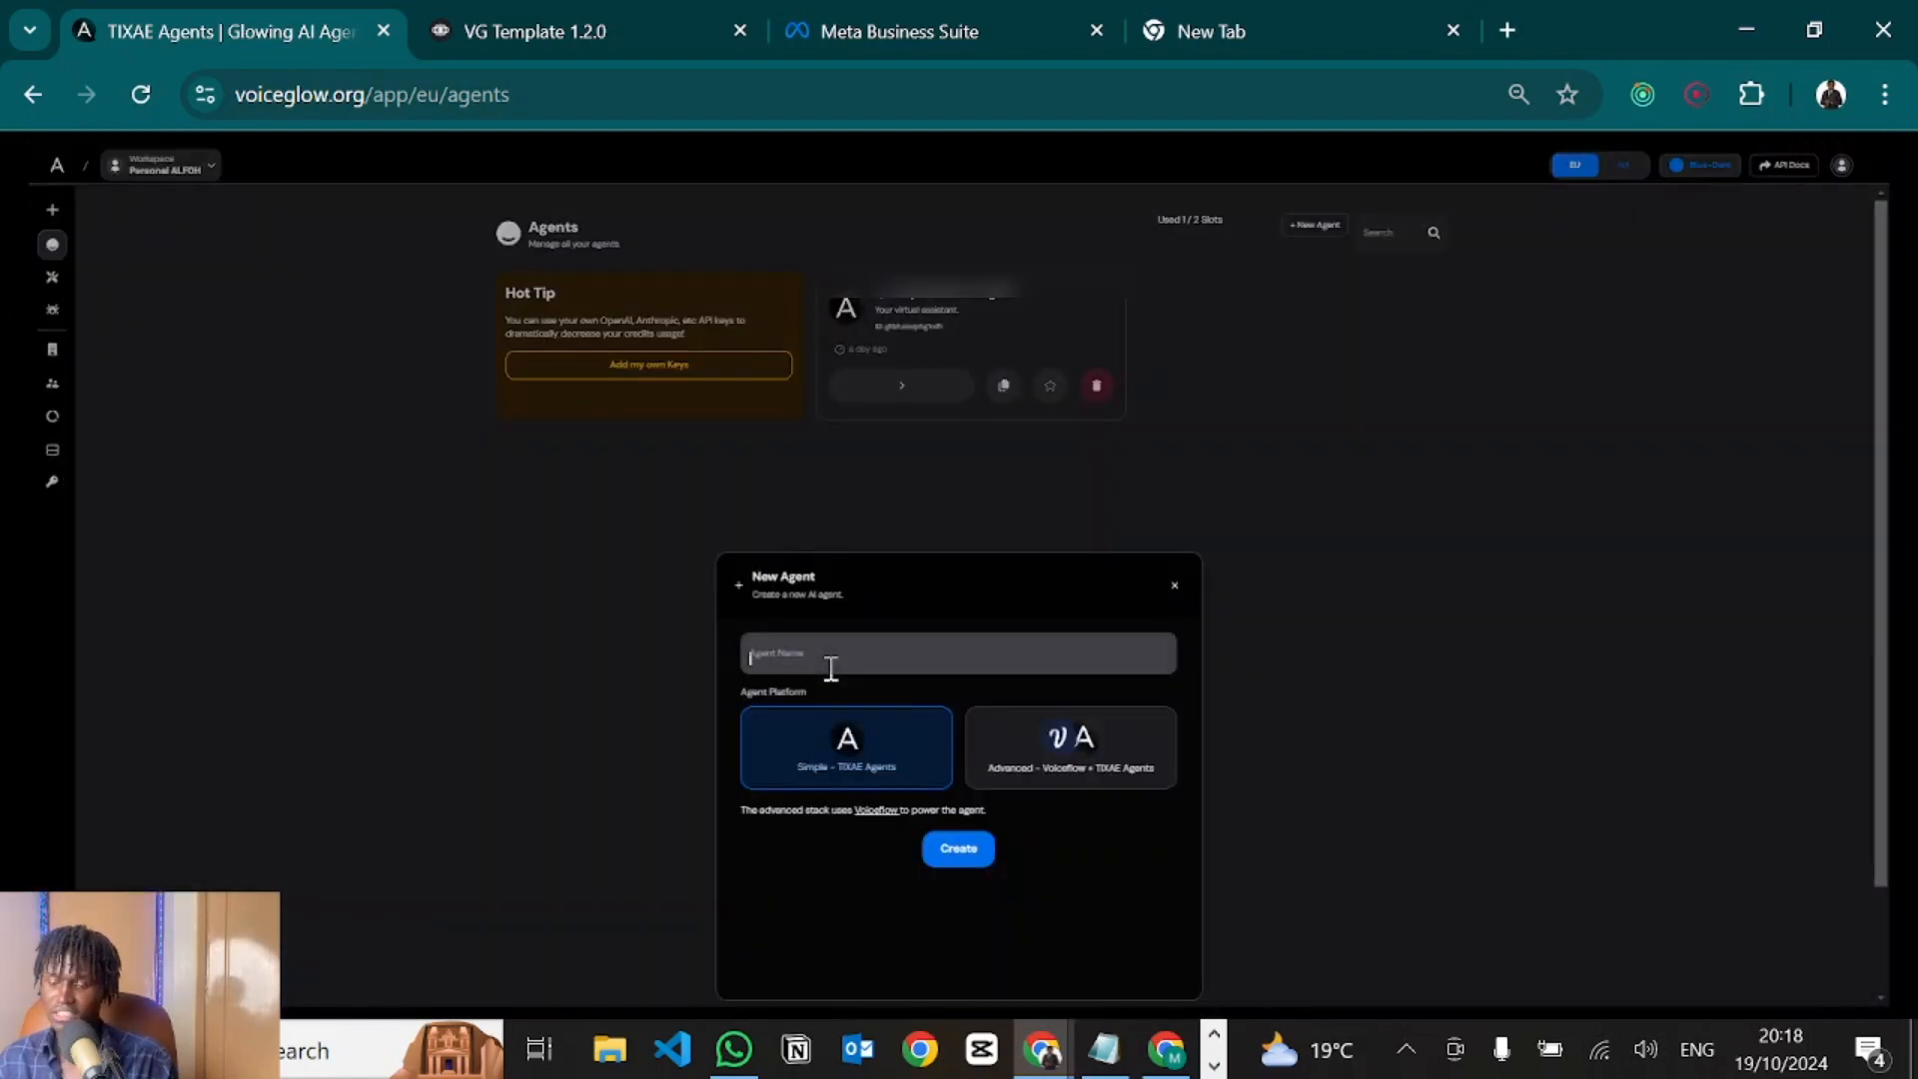
{"action": "type", "text": "Tester Deployment"}
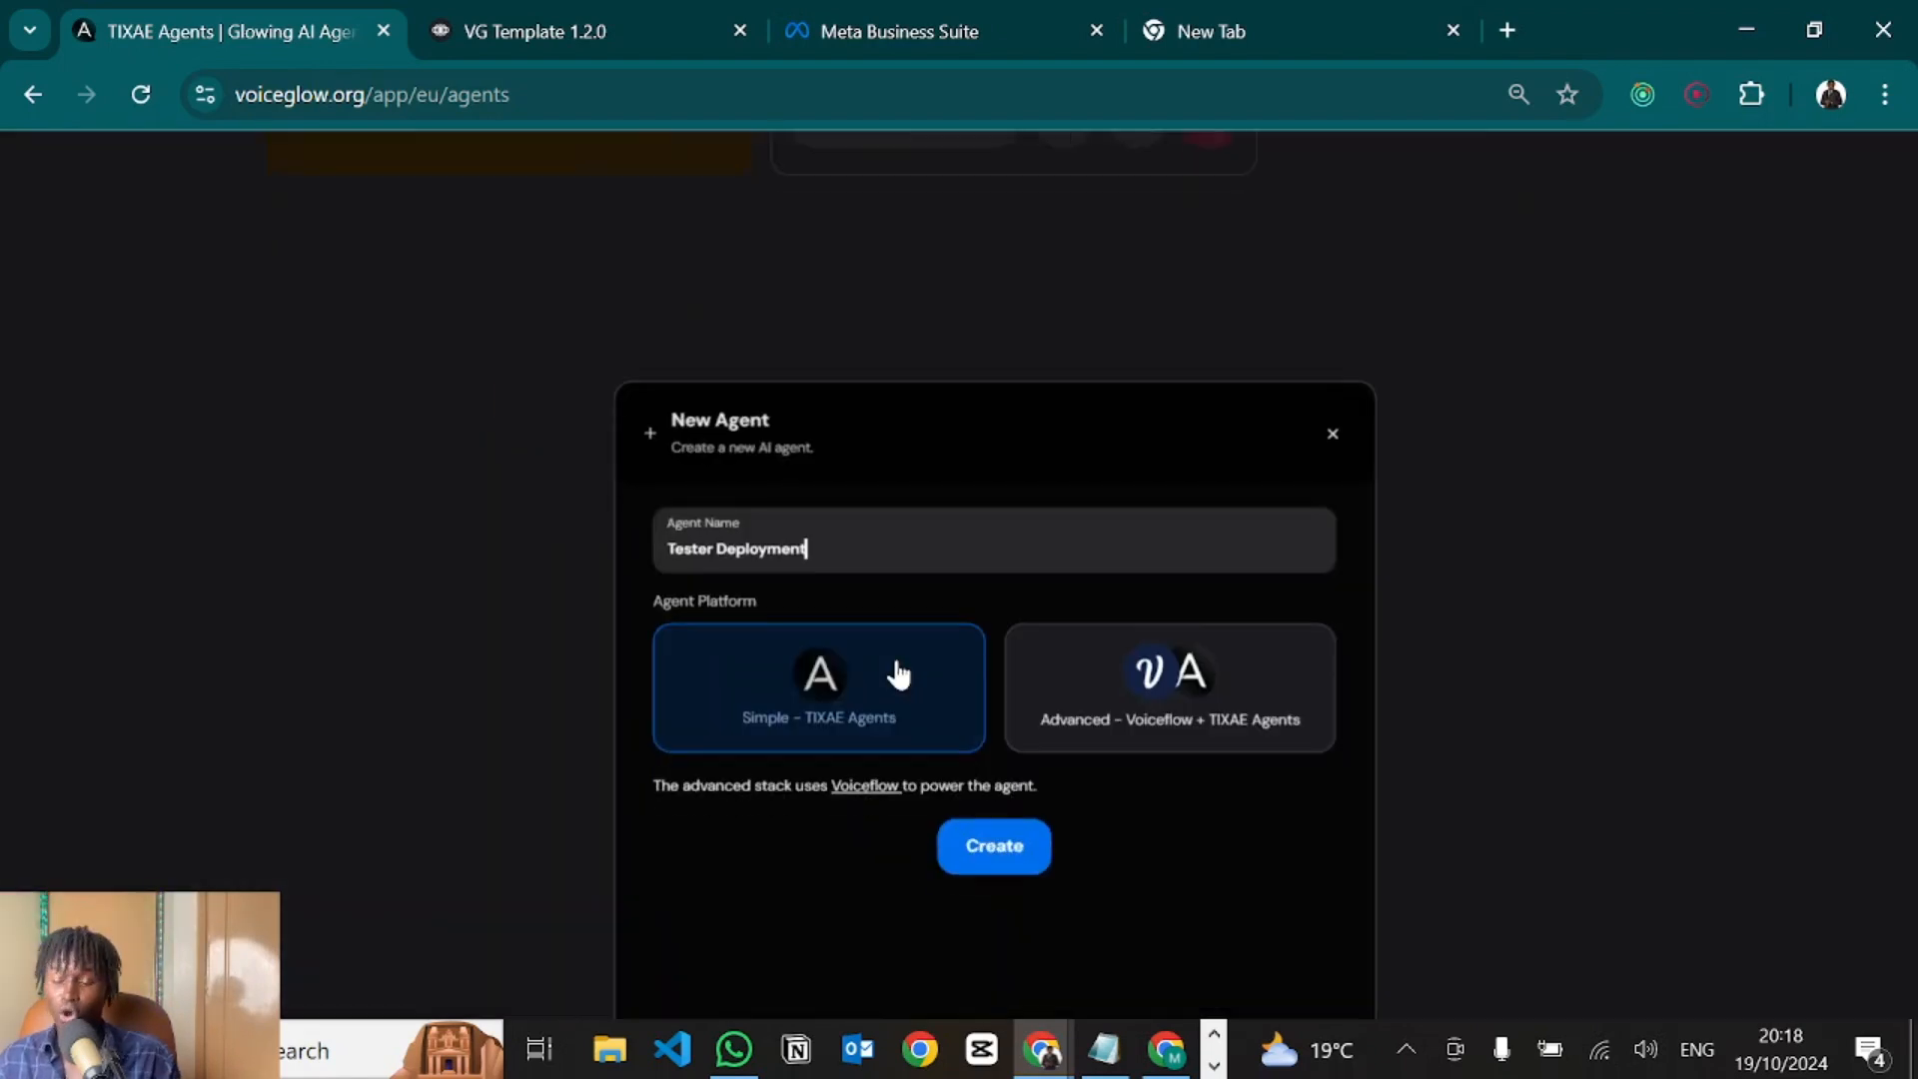
{"action": "left_click", "coordinate": [1139, 749]}
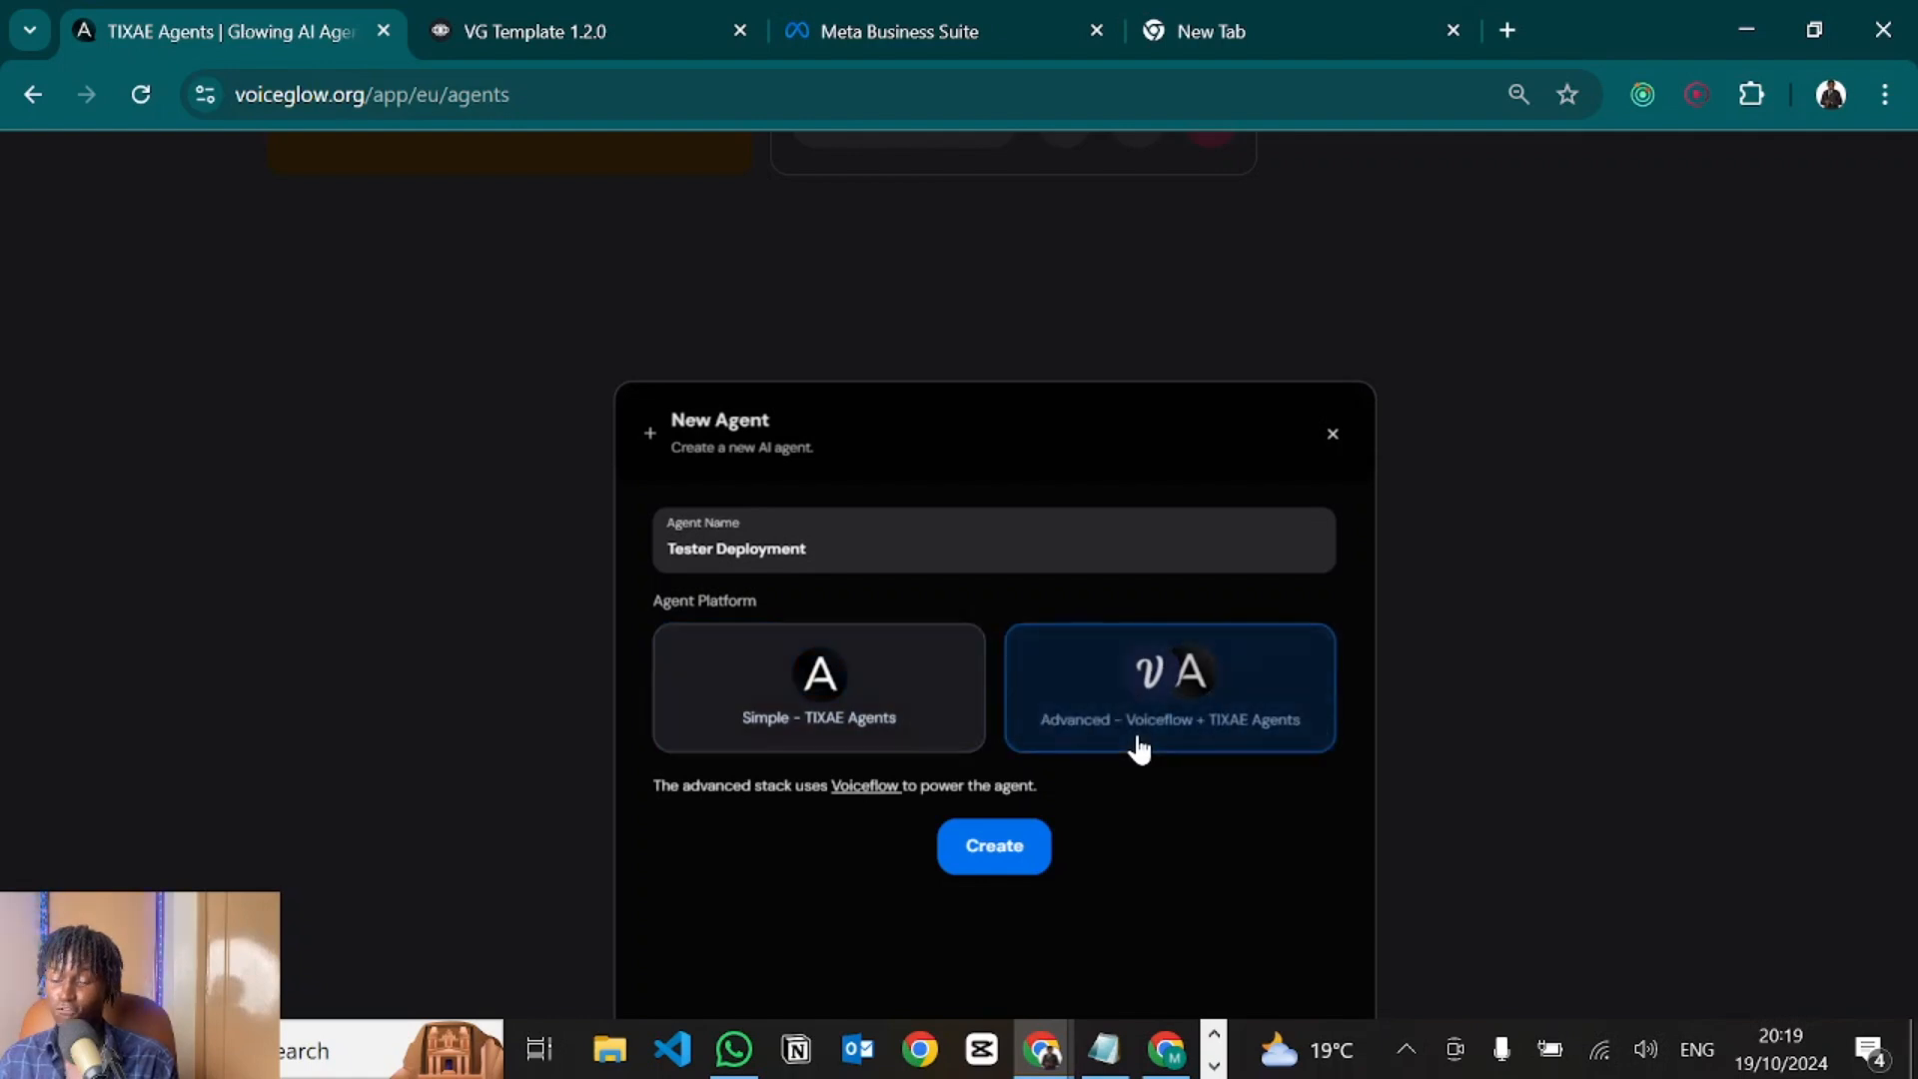
{"action": "left_click", "coordinate": [991, 857]}
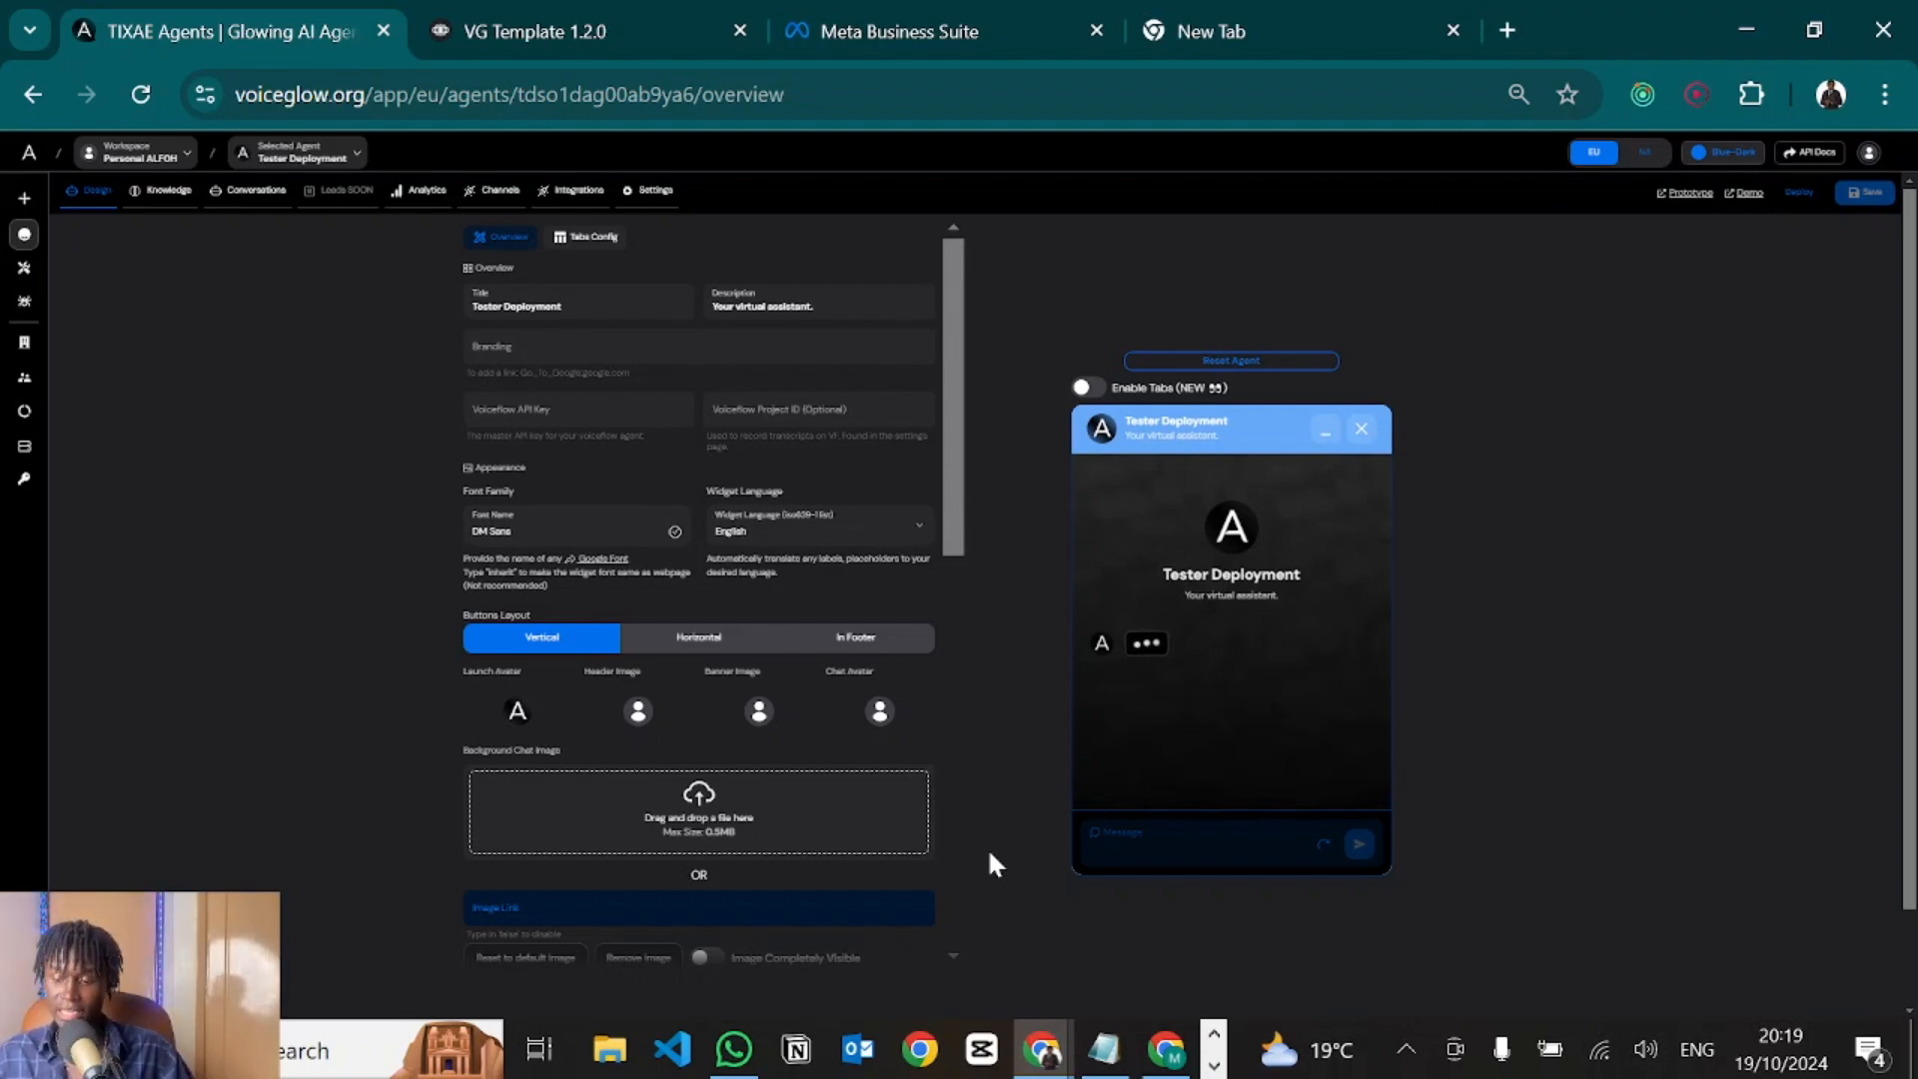
{"action": "left_click", "coordinate": [577, 20]}
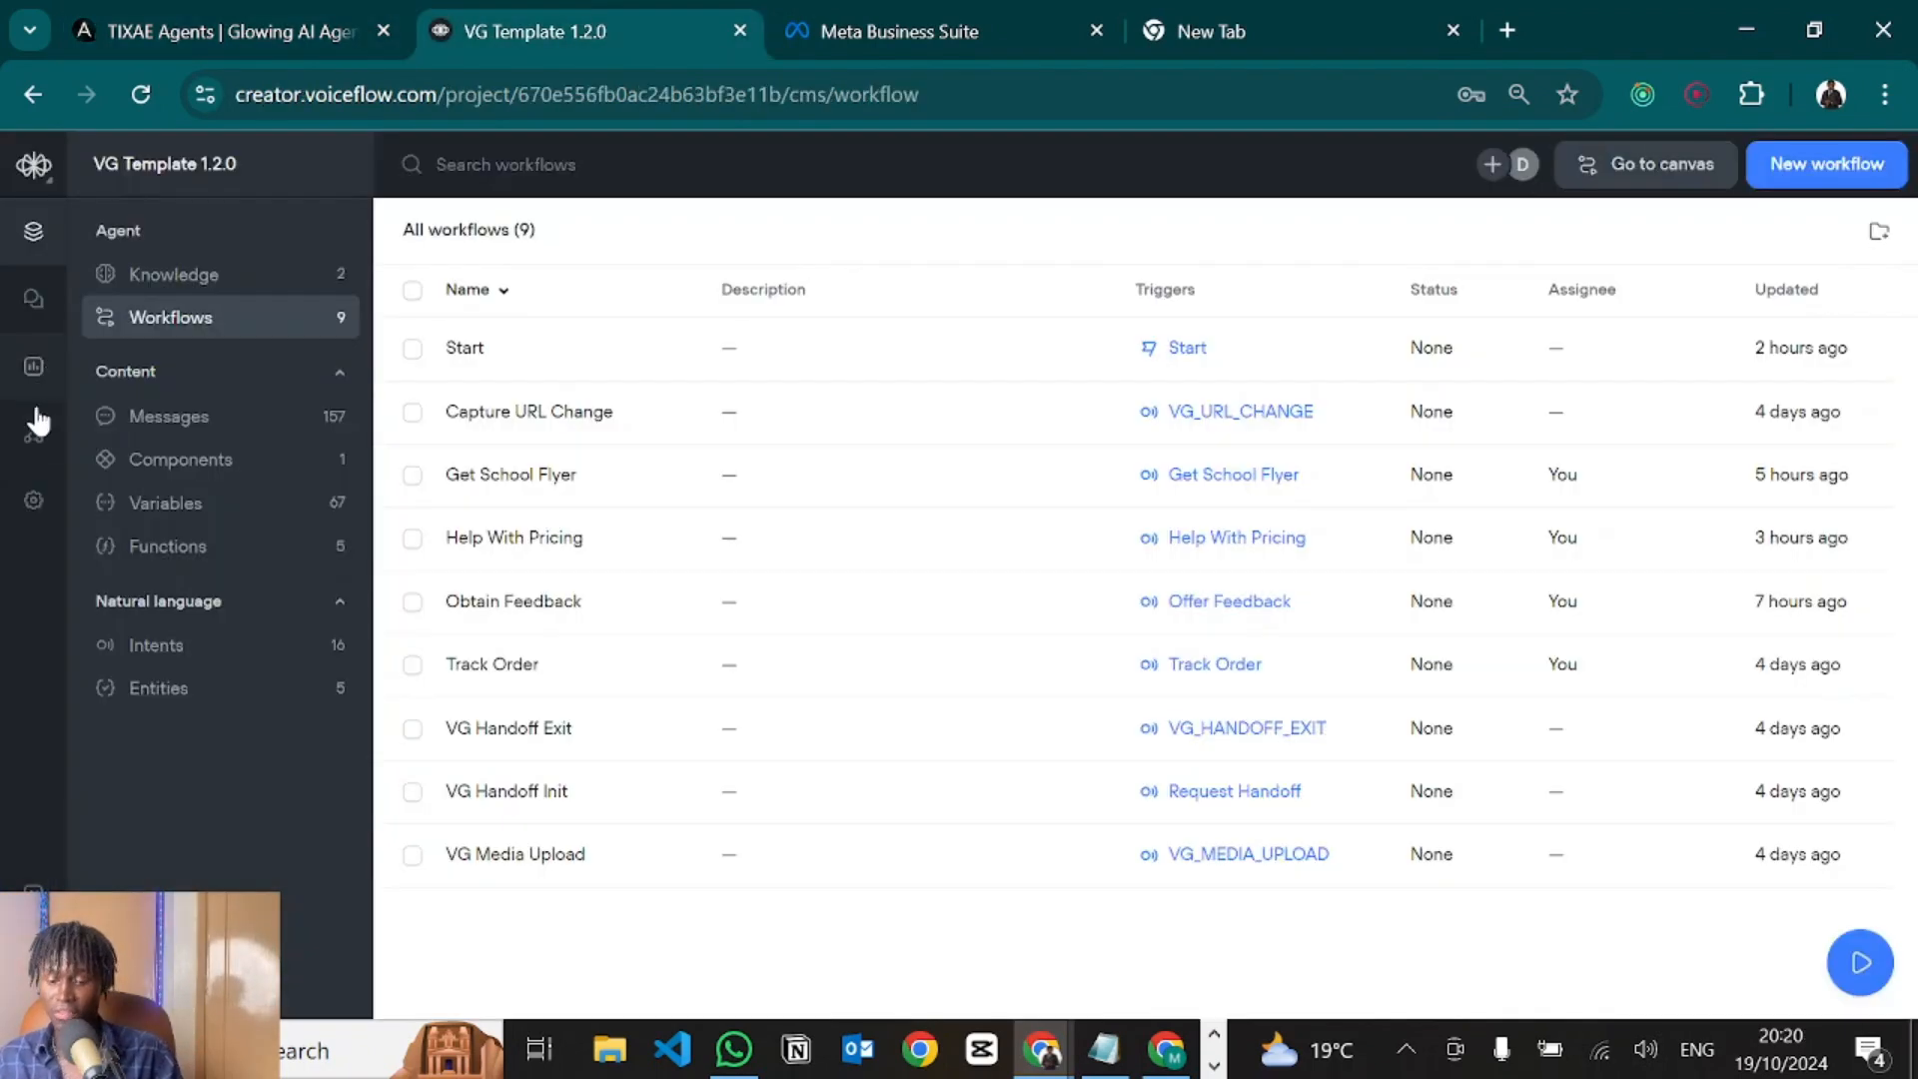
Copy the Voiceflow primary API key from Integrations and paste it into the agent's API key field.
{"action": "left_click", "coordinate": [30, 452]}
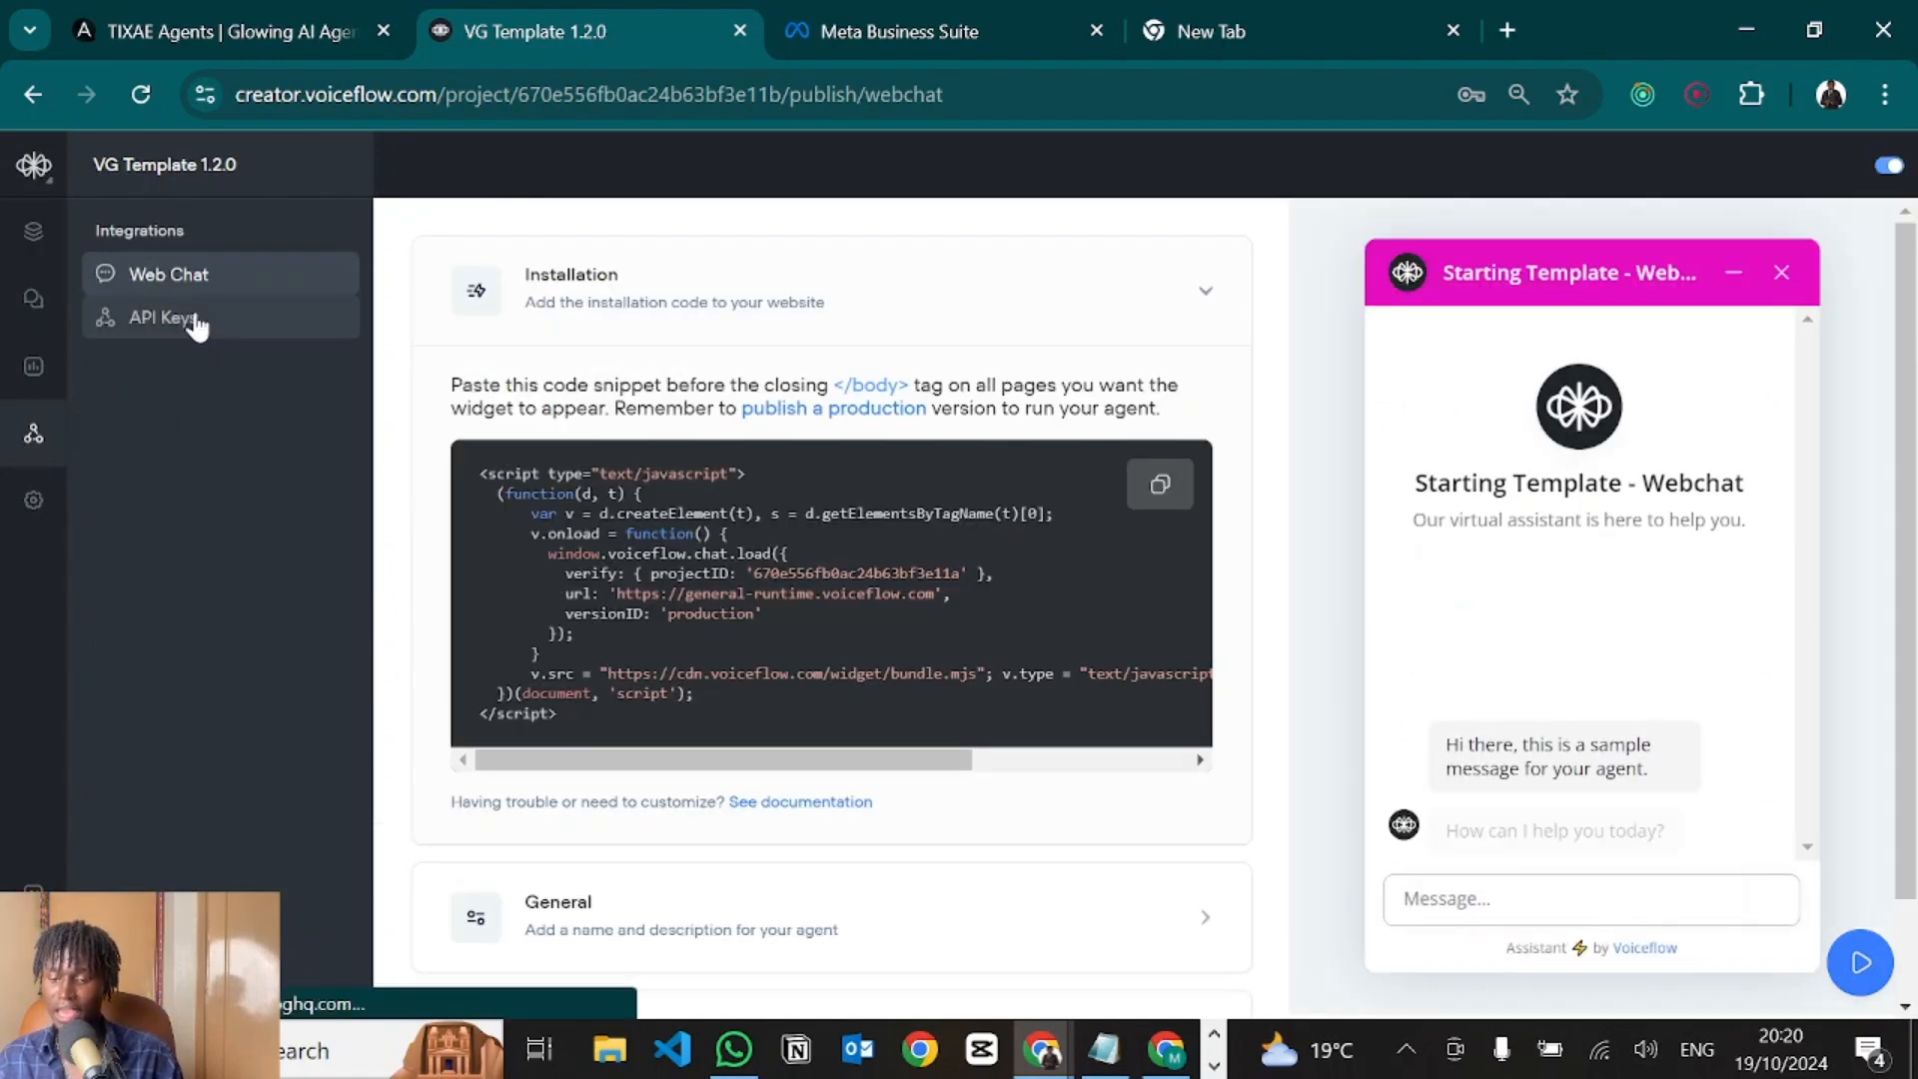
{"action": "left_click", "coordinate": [196, 319]}
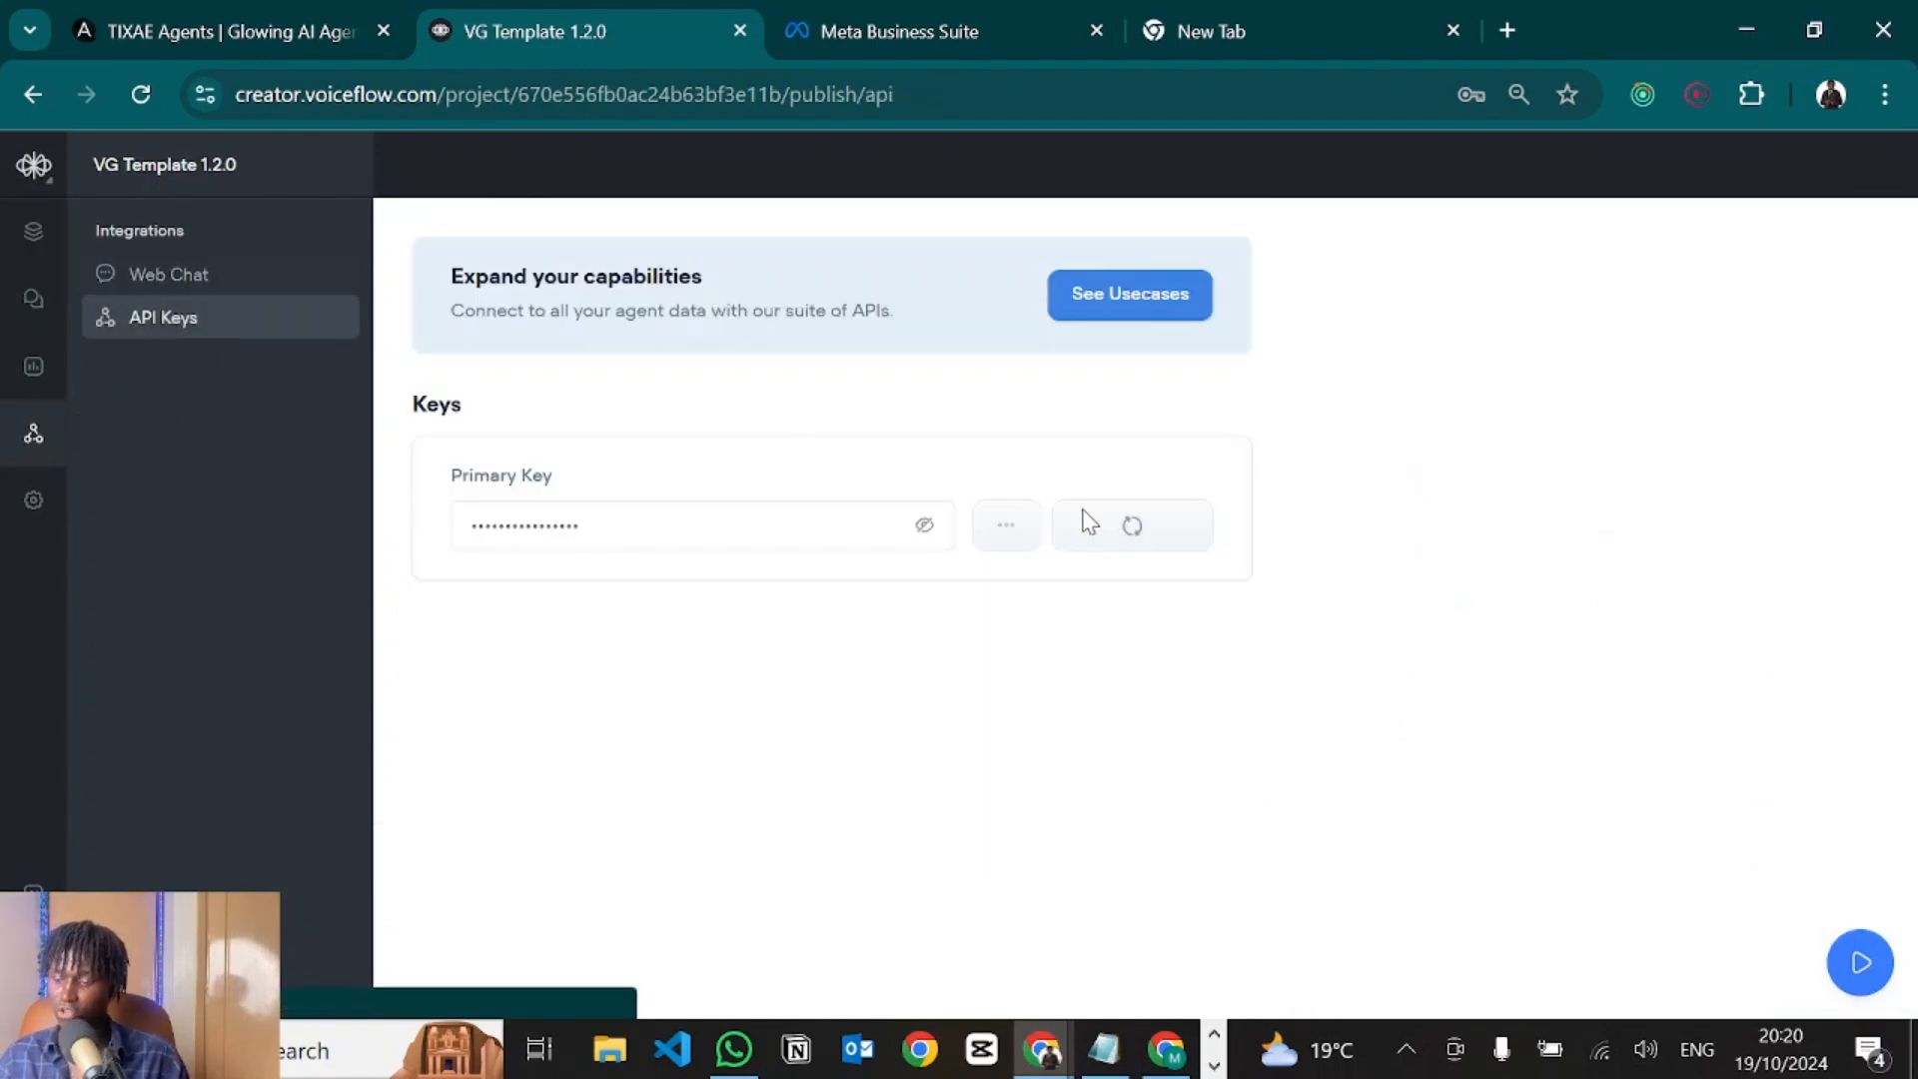
{"action": "left_click", "coordinate": [1145, 529]}
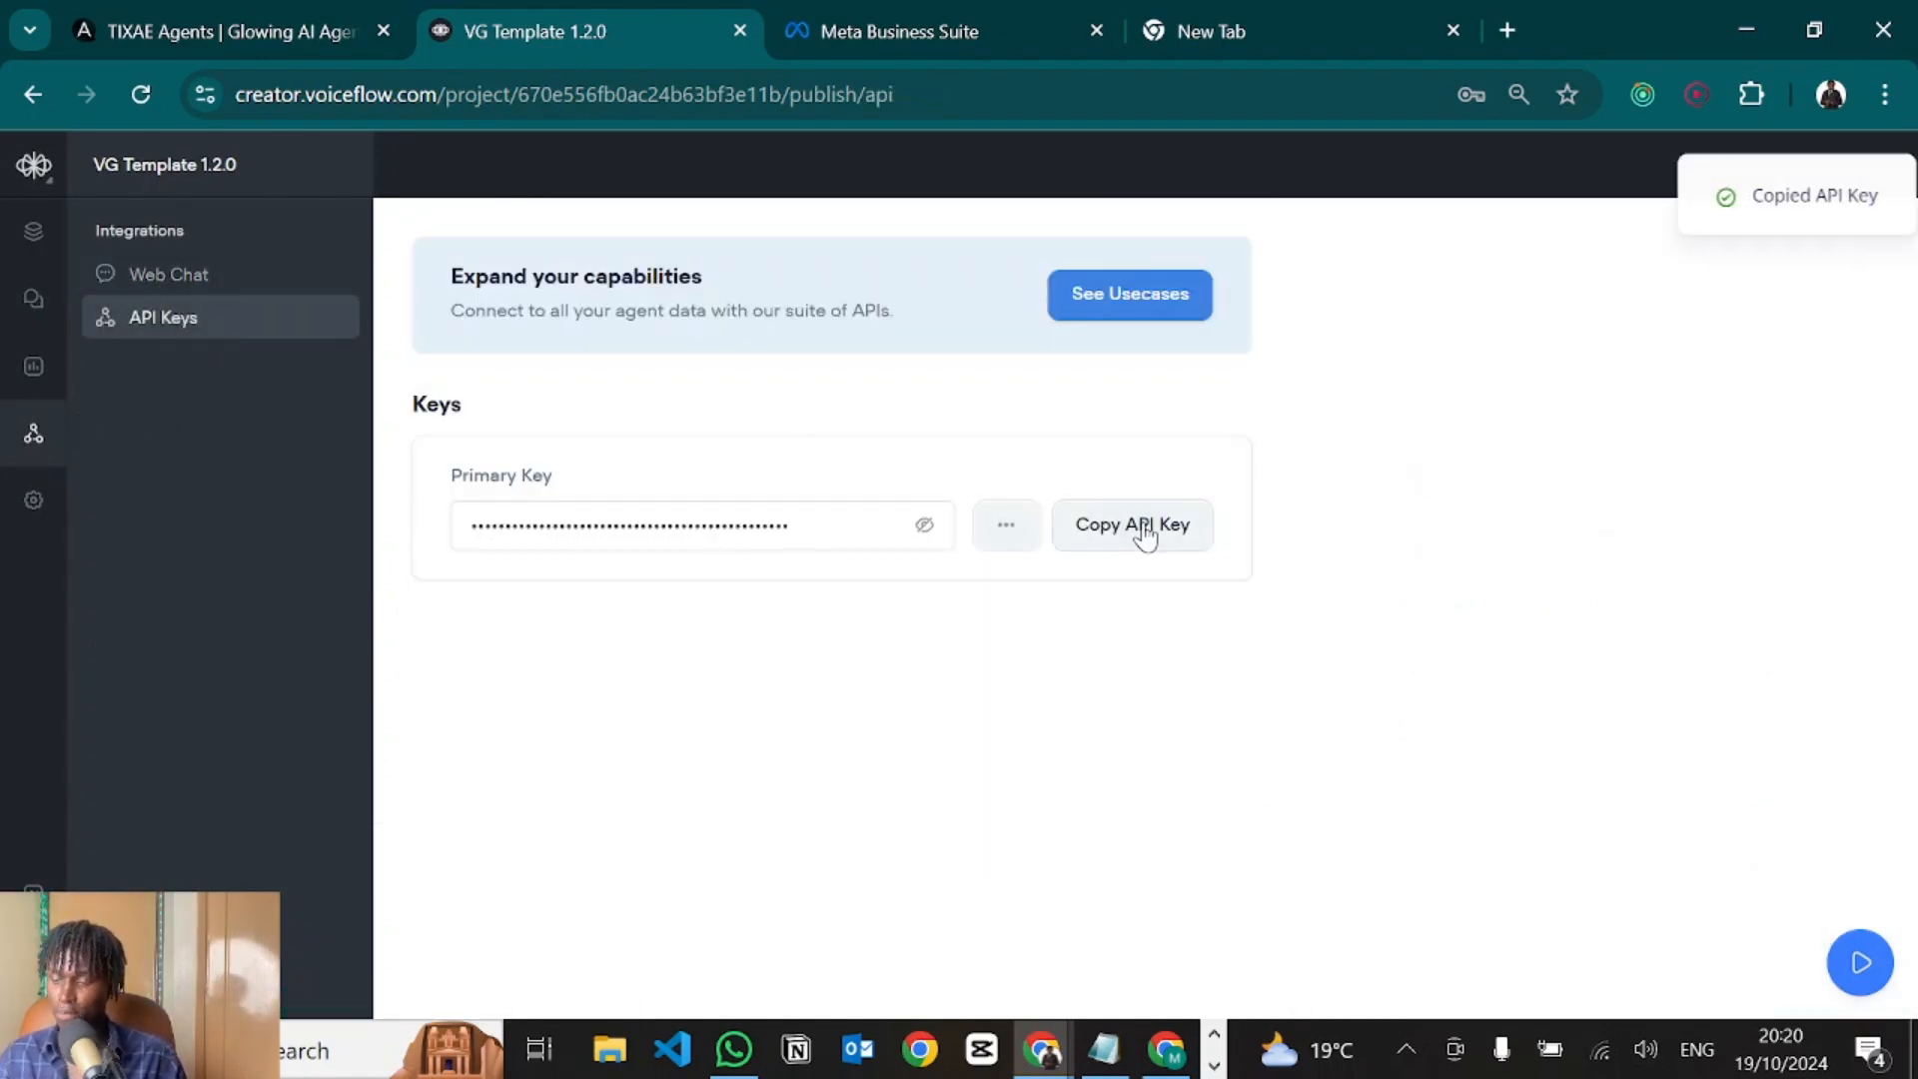
{"action": "left_click", "coordinate": [304, 14]}
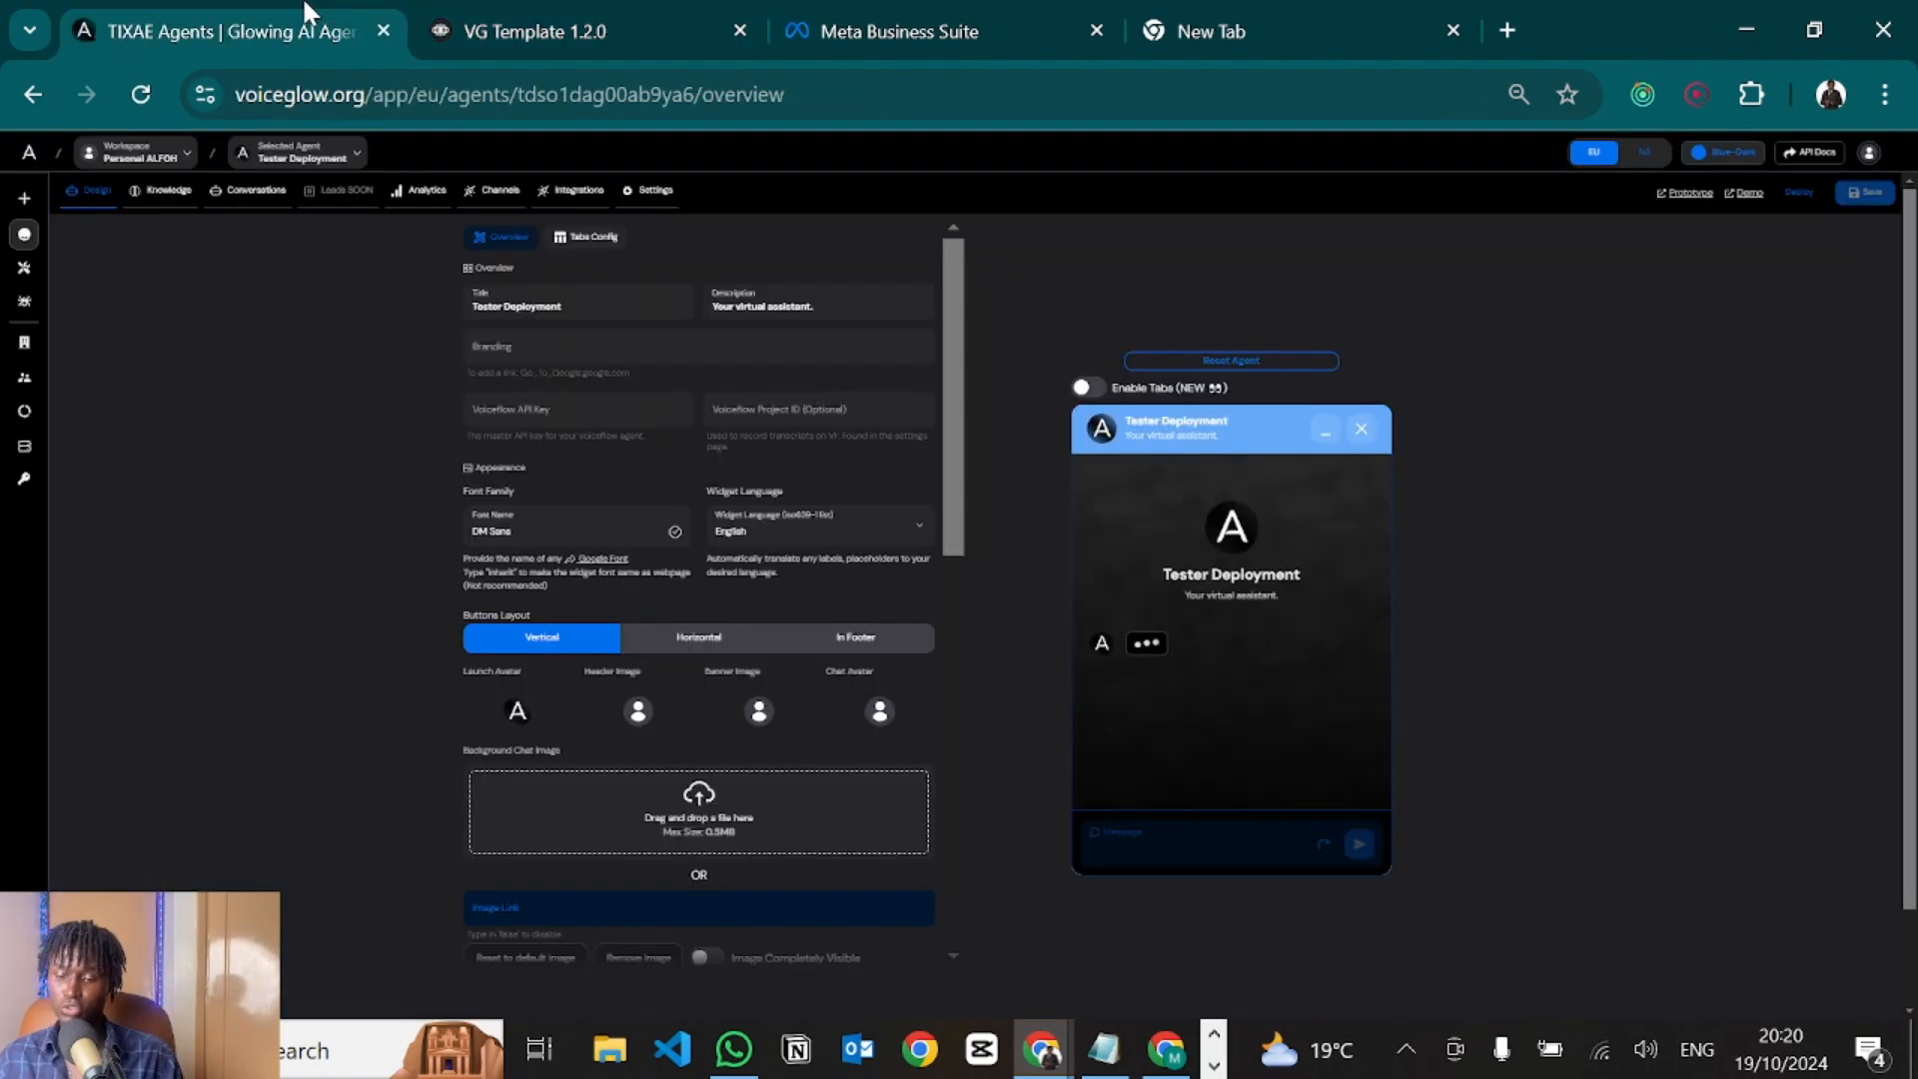
{"action": "scroll", "coordinate": [549, 563], "scroll_direction": "down", "scroll_amount": 2}
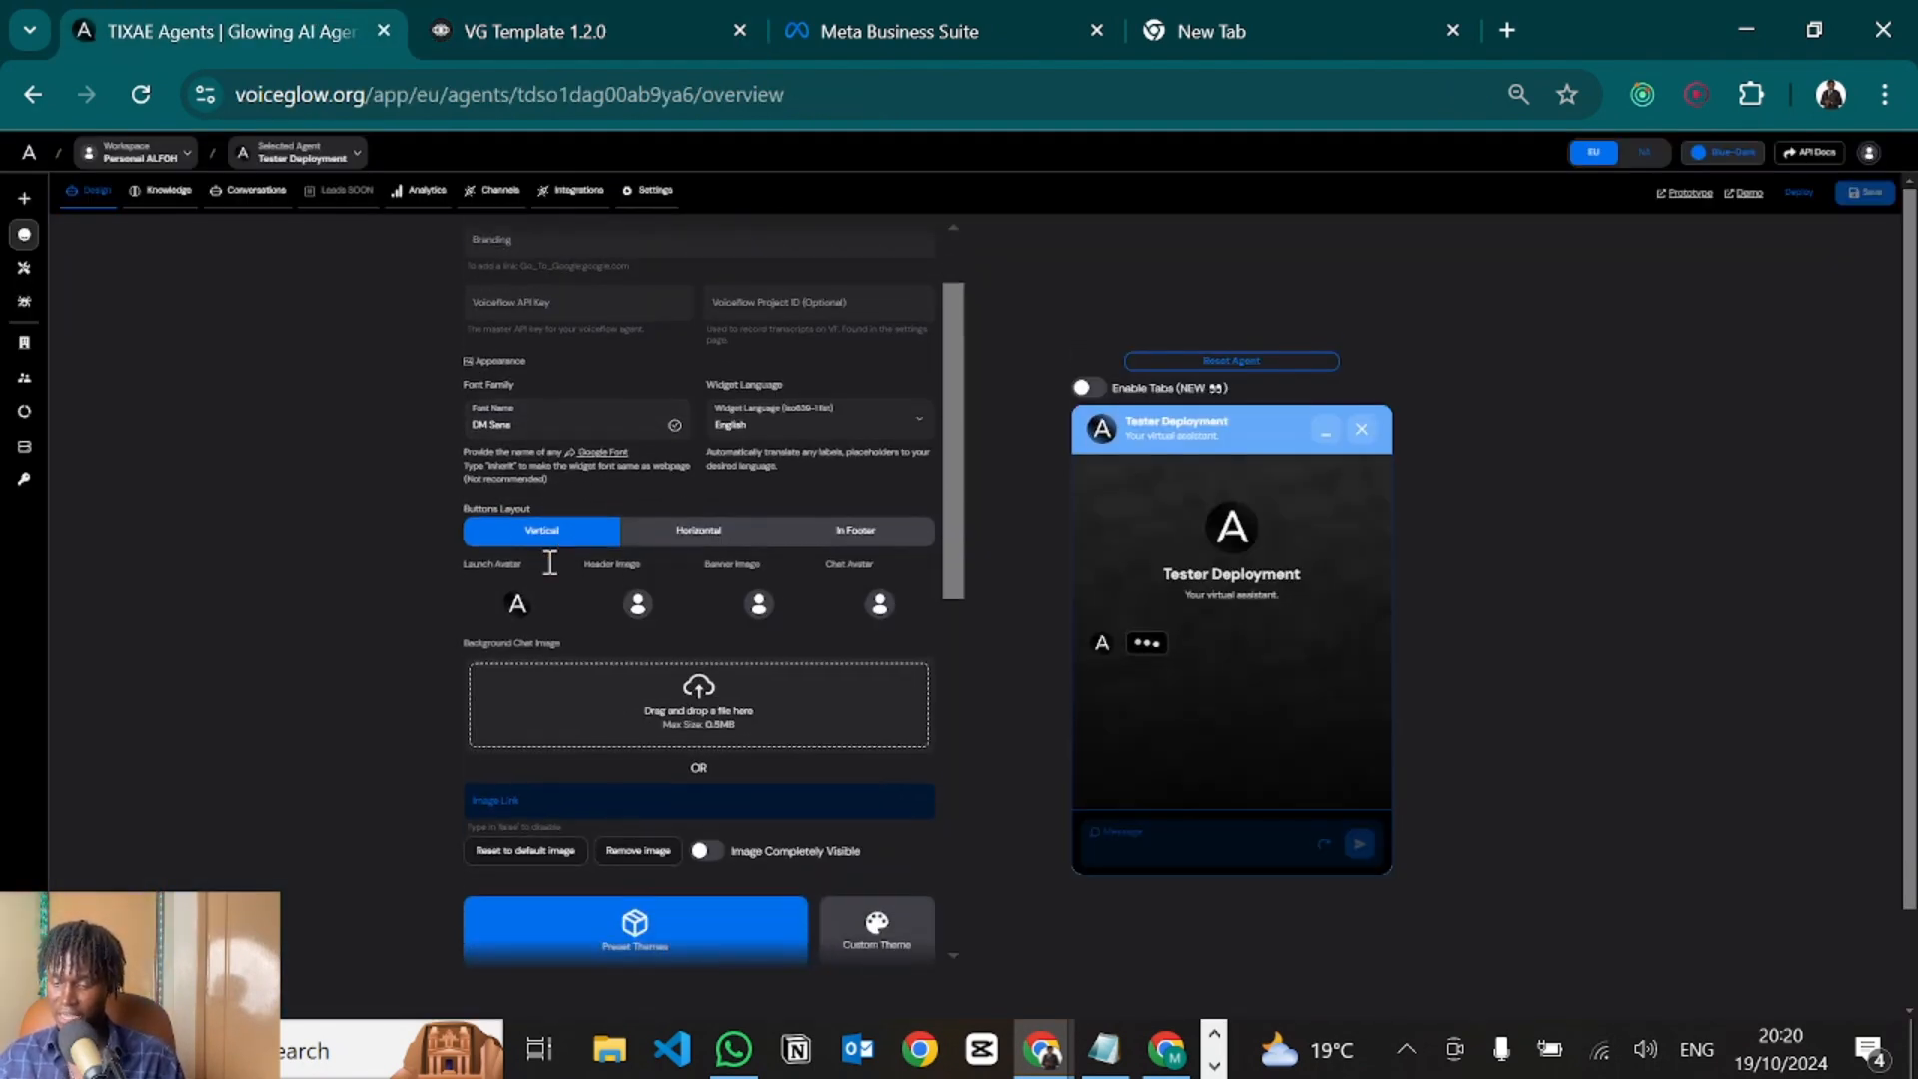
{"action": "scroll", "coordinate": [549, 563], "scroll_direction": "up", "scroll_amount": 2}
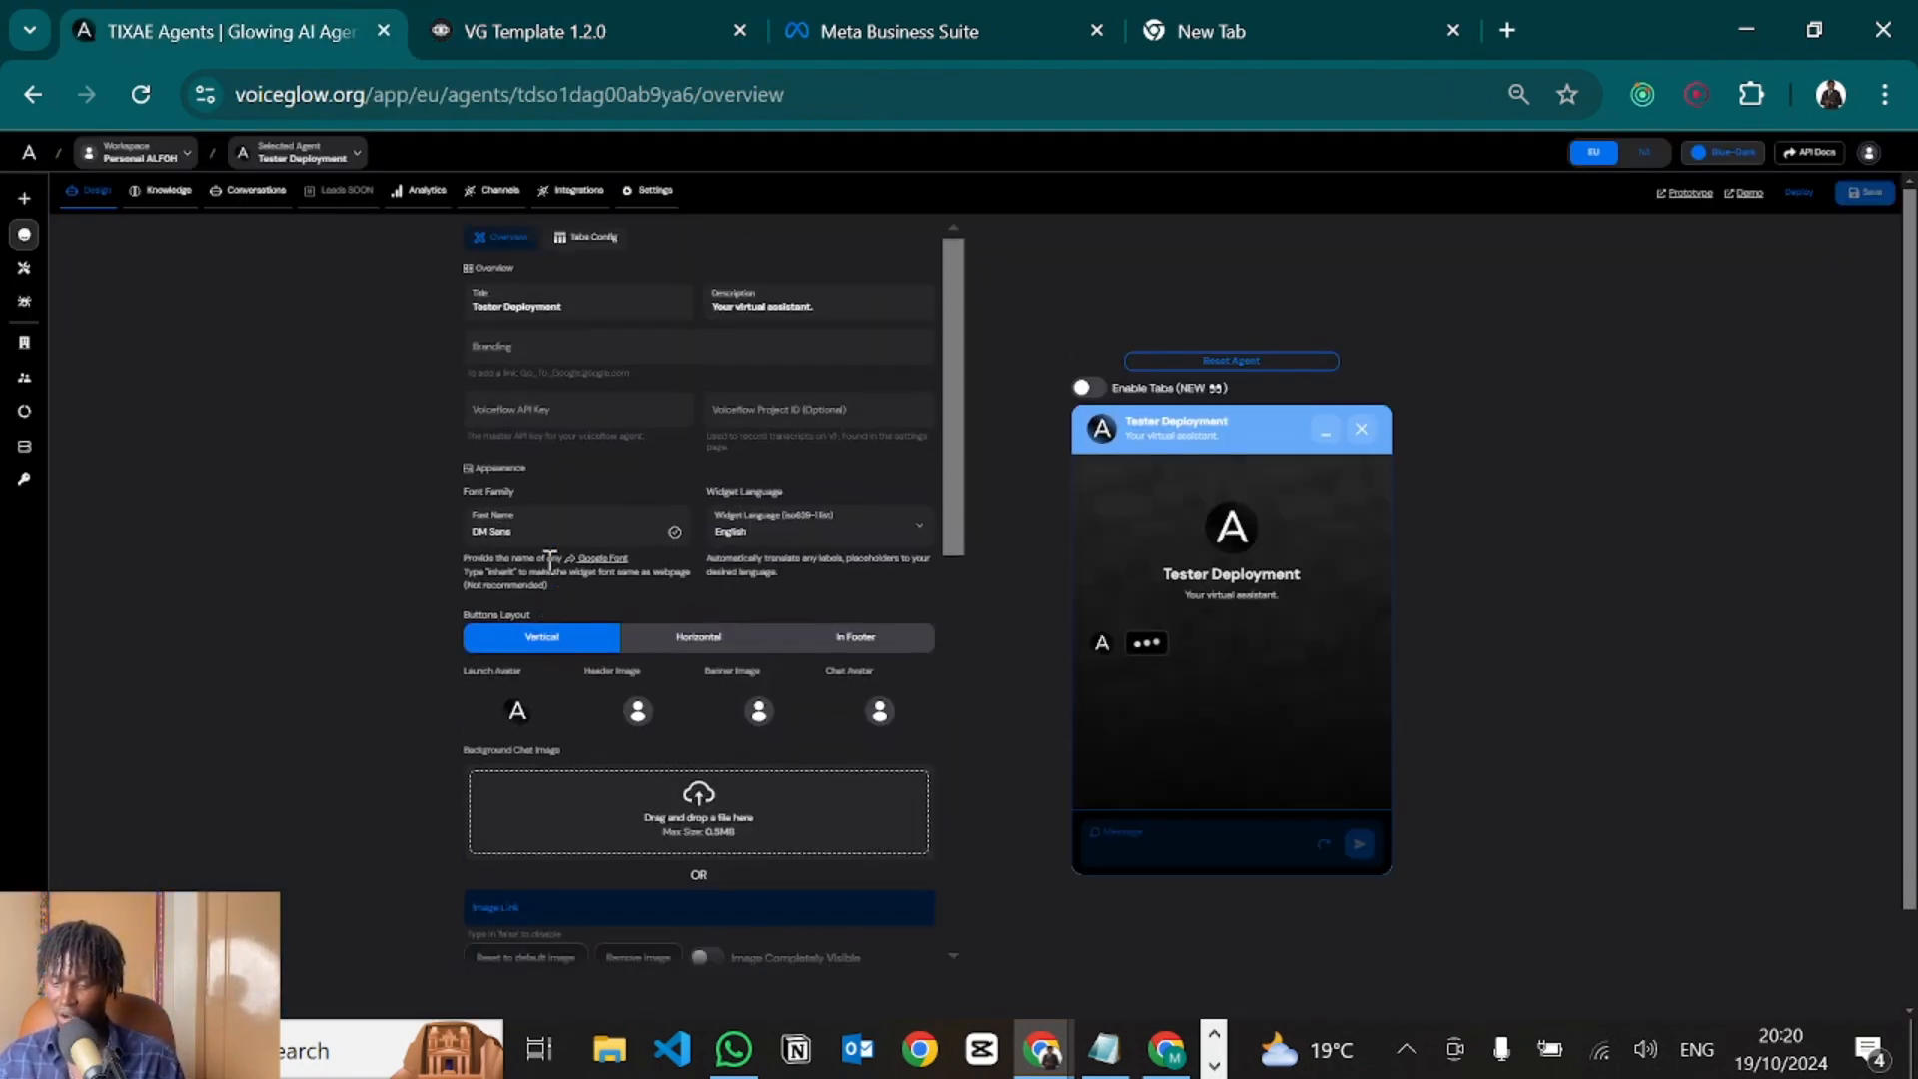
{"action": "scroll", "coordinate": [522, 424], "scroll_direction": "up", "scroll_amount": 5}
{"action": "left_click", "coordinate": [501, 404]}
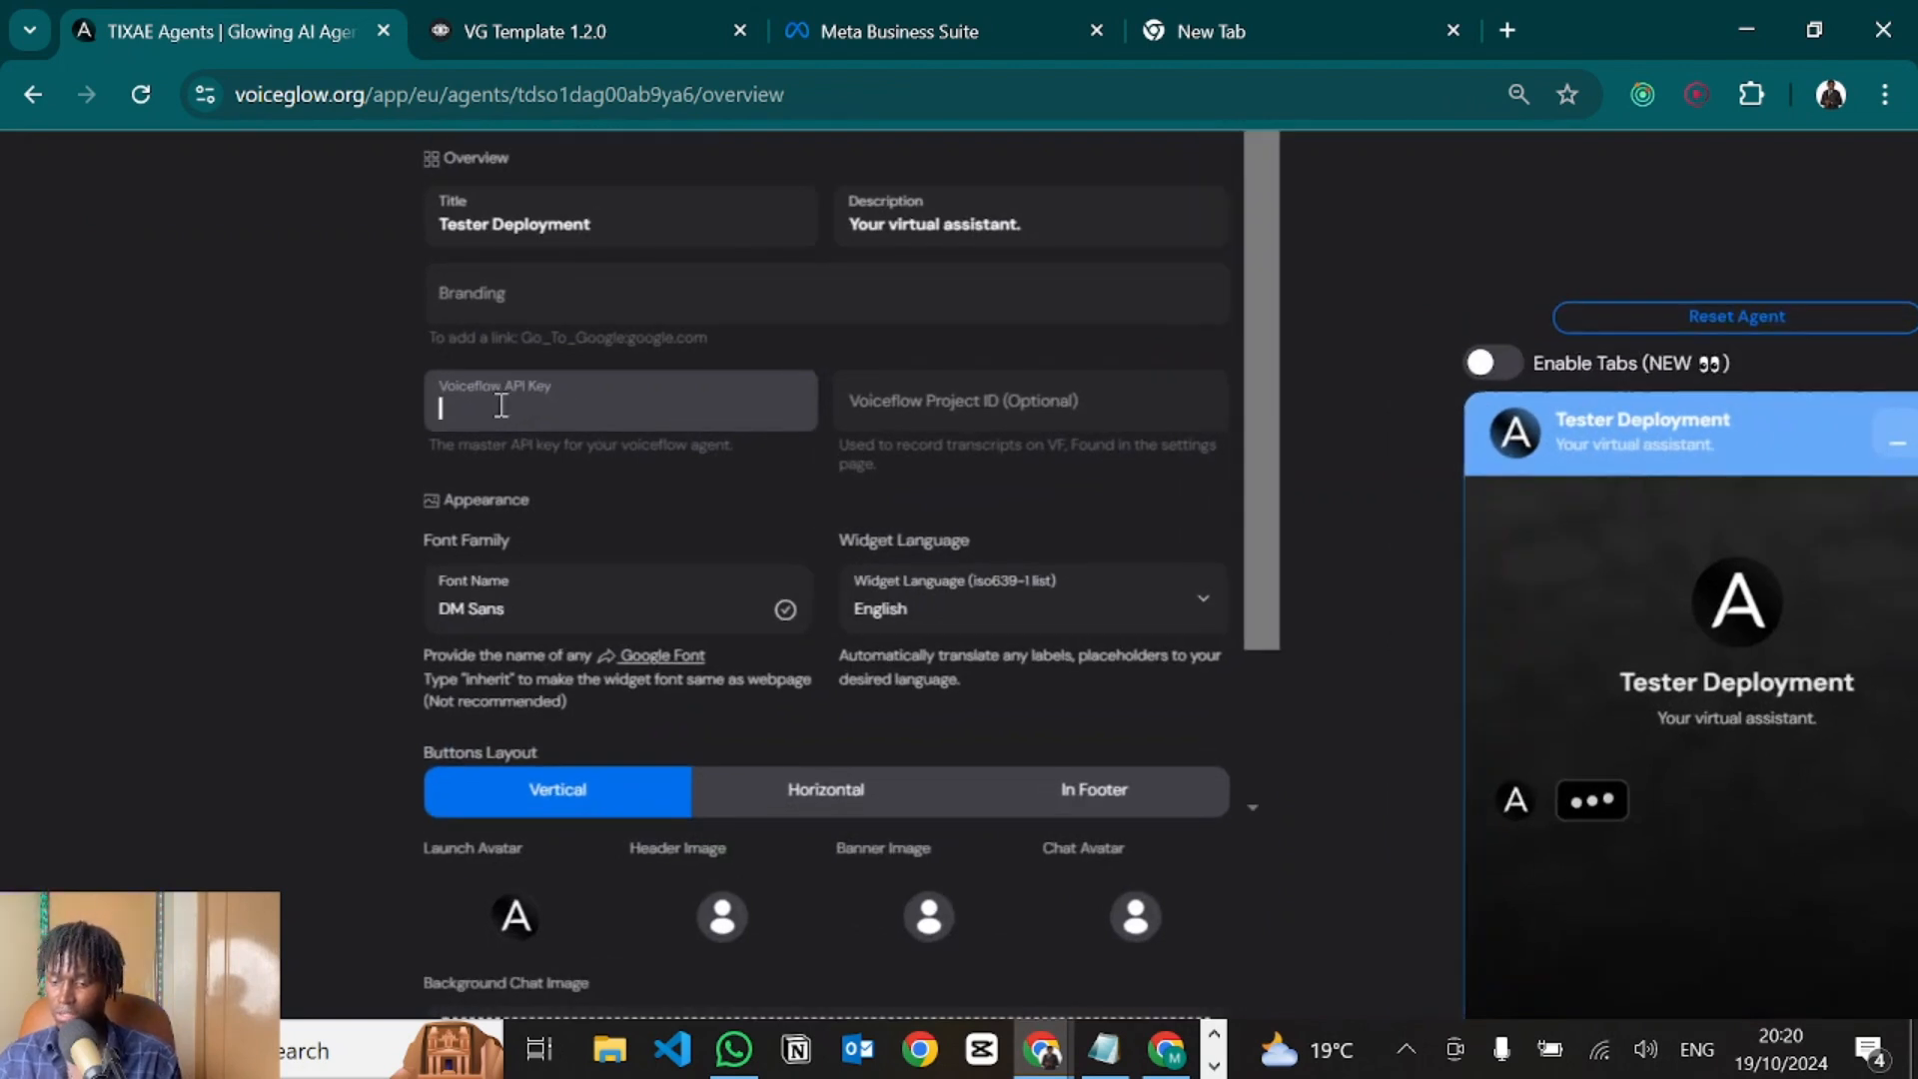
{"action": "key", "text": "ctrl+v"}
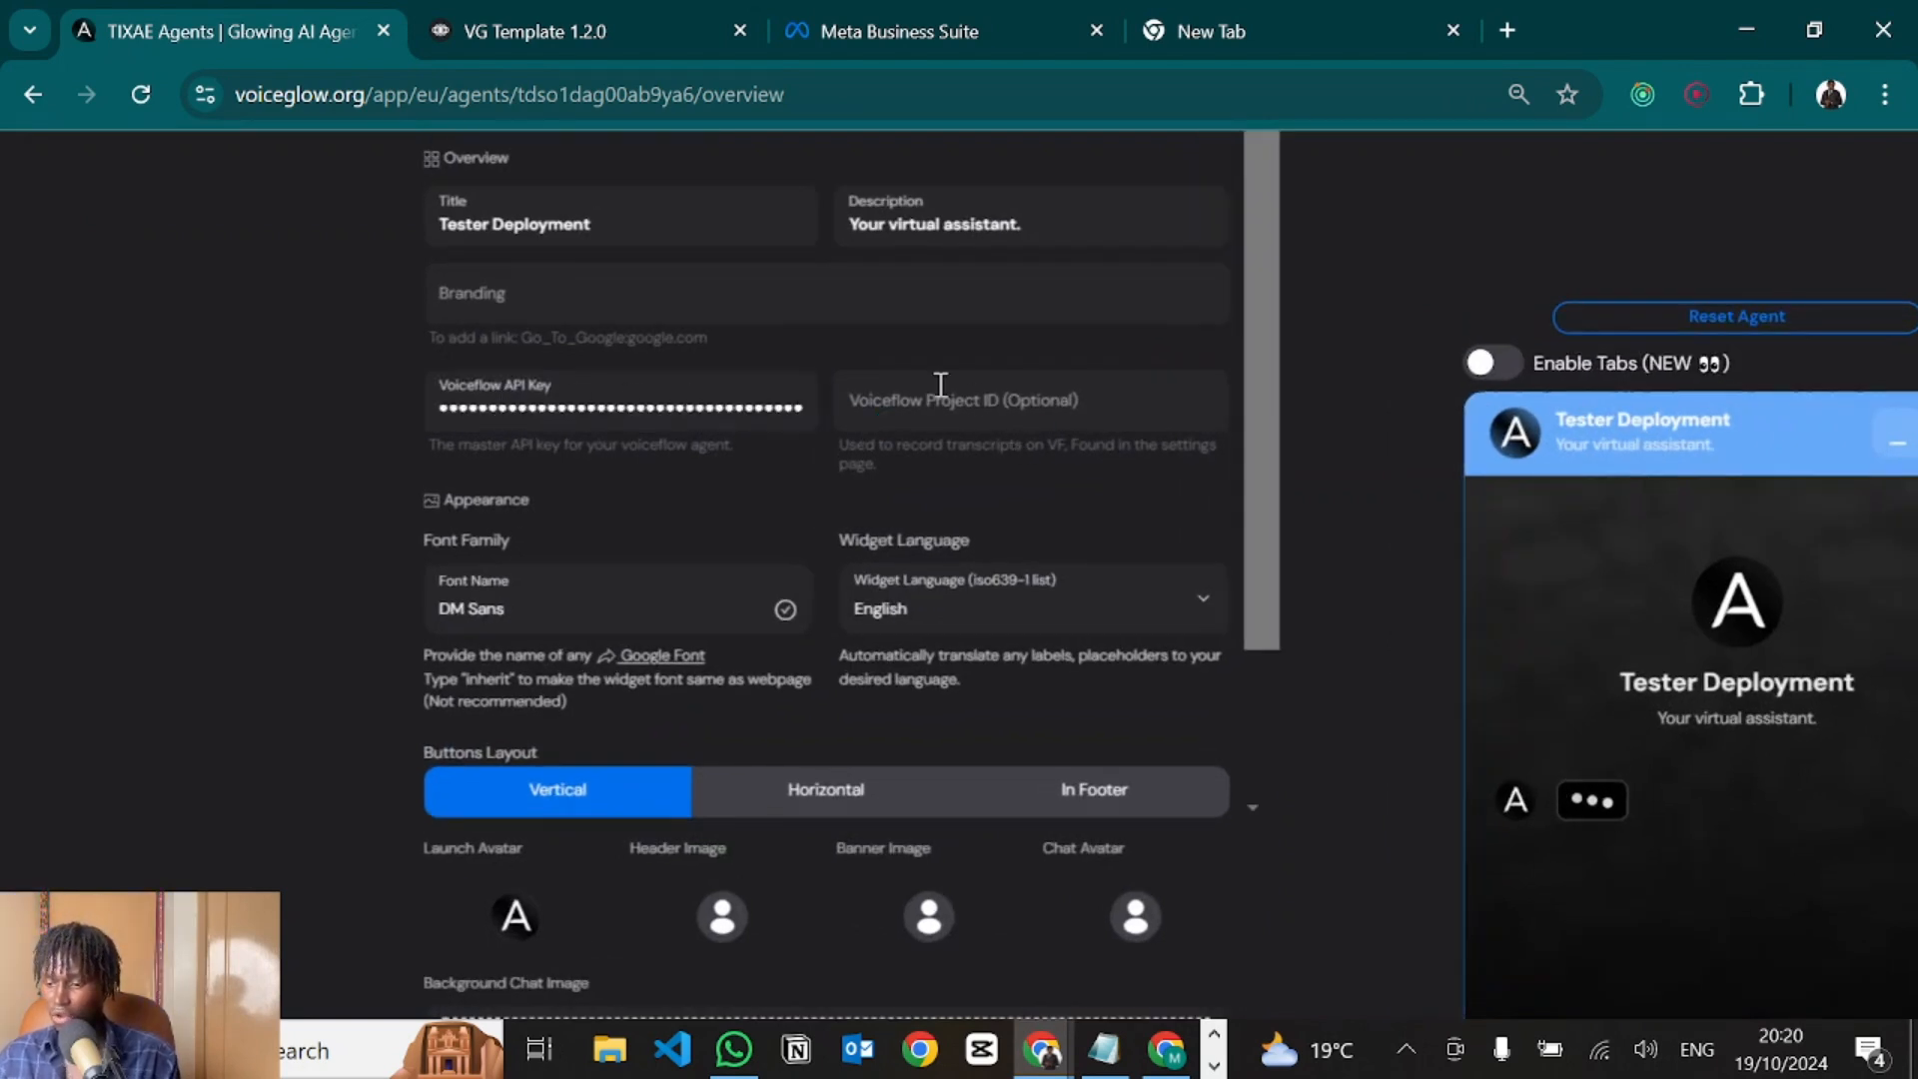
Copy the Voiceflow project ID from project settings into the agent's project ID field.
{"action": "left_click", "coordinate": [913, 403]}
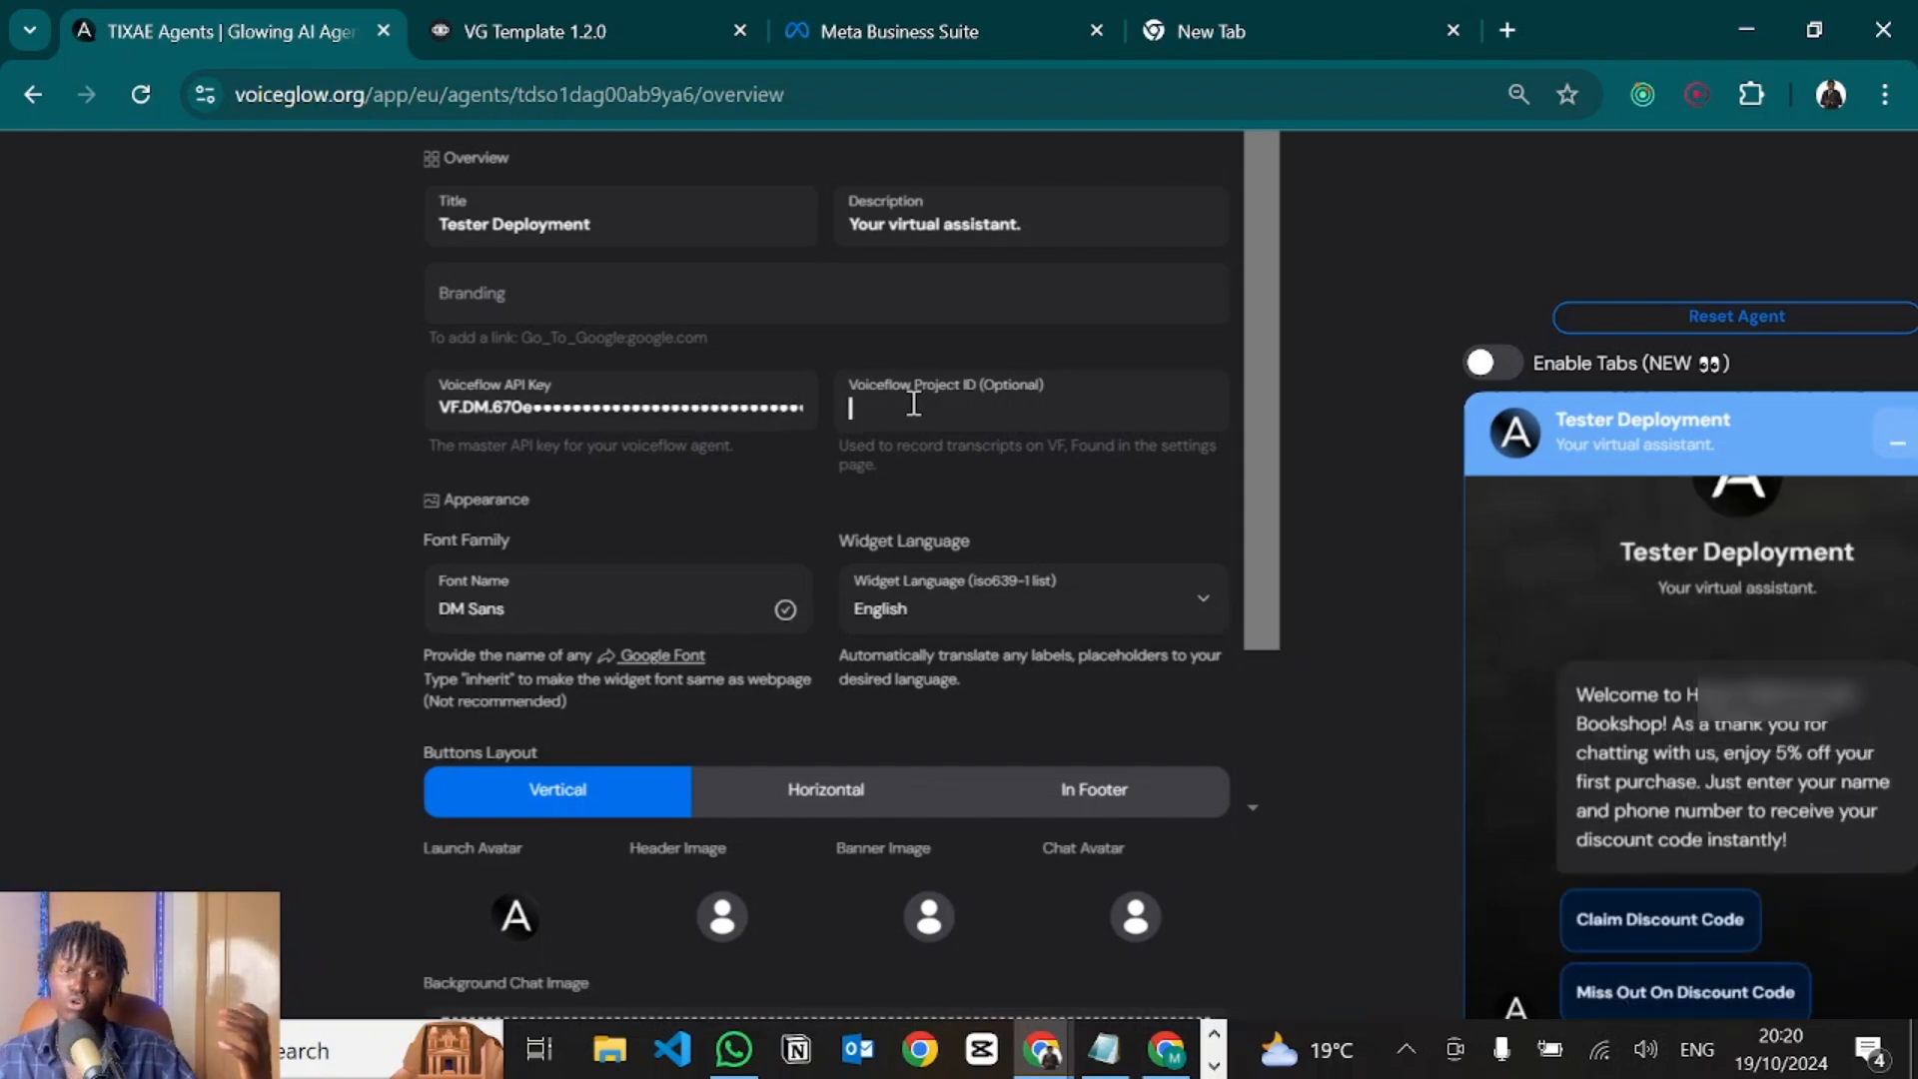
{"action": "left_click", "coordinate": [696, 14]}
{"action": "left_click", "coordinate": [27, 513]}
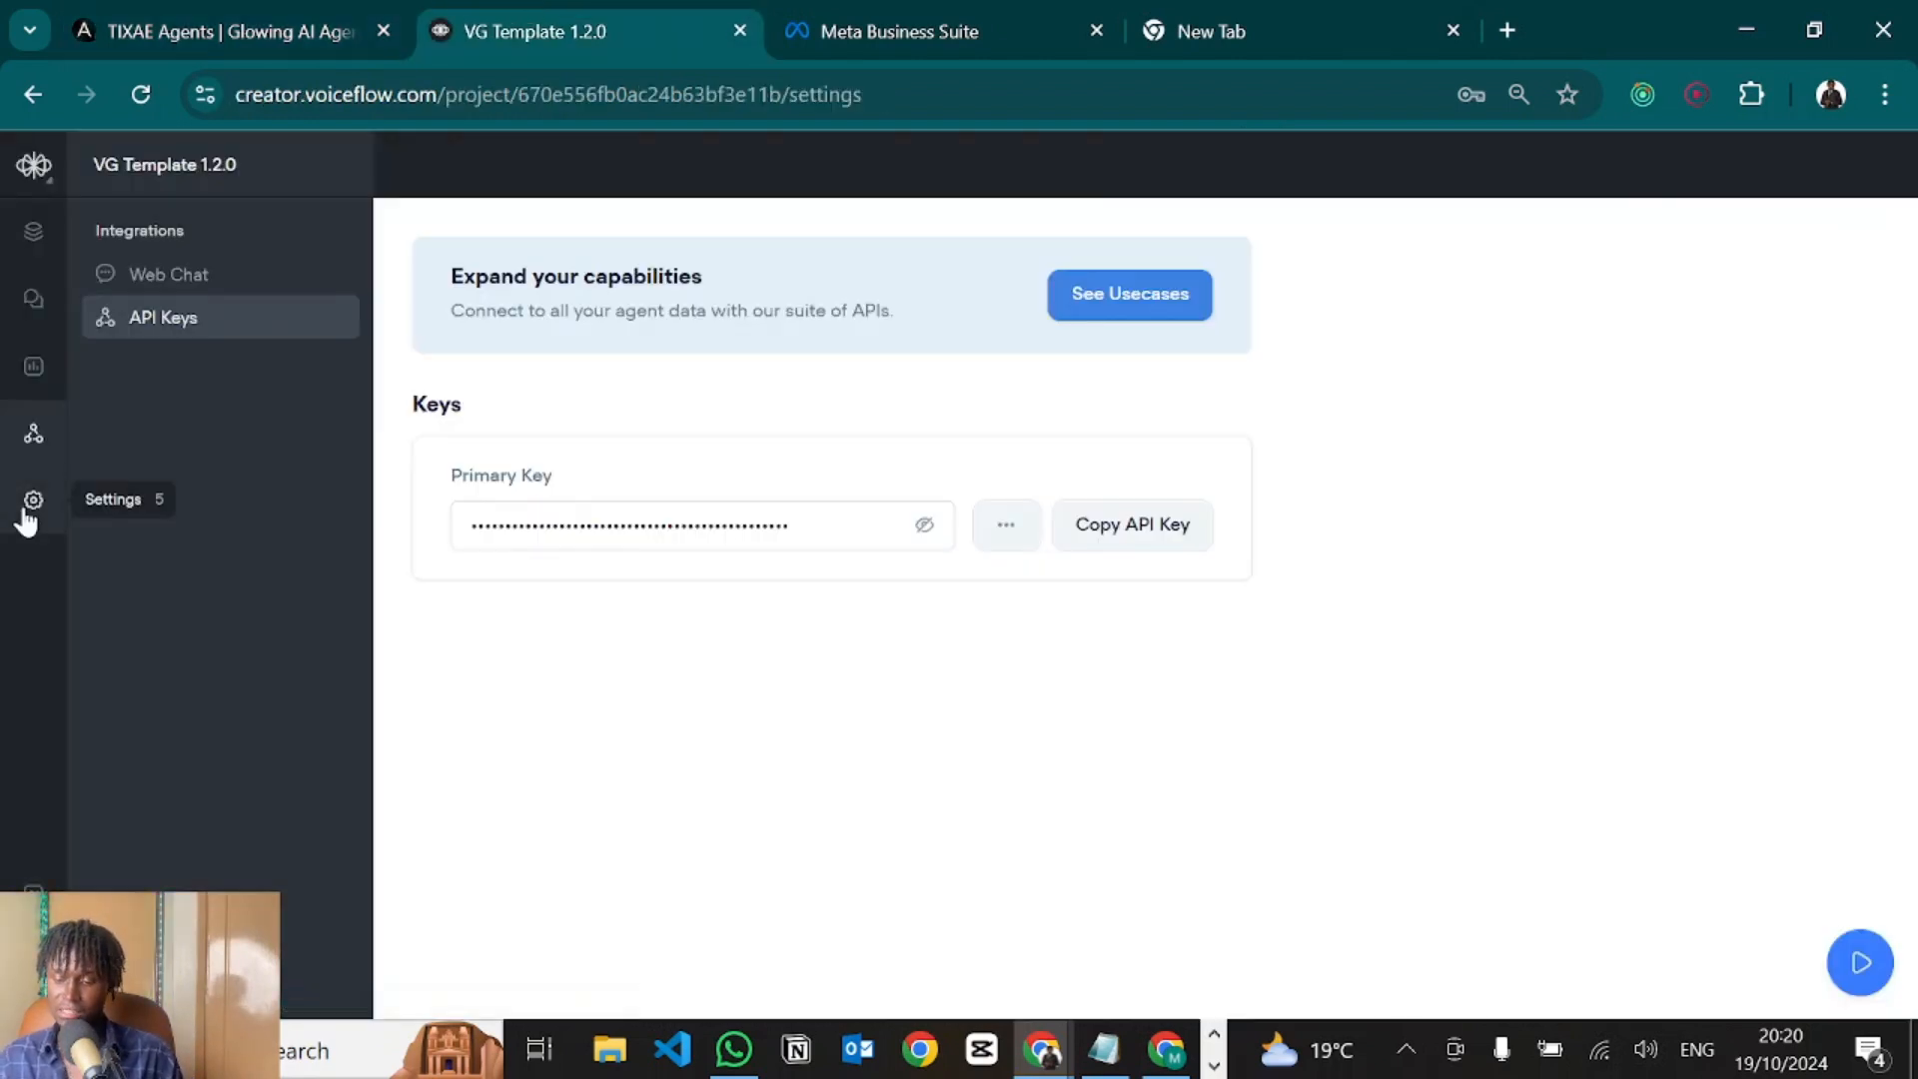
{"action": "scroll", "coordinate": [1195, 626], "scroll_direction": "down", "scroll_amount": 10}
{"action": "left_click", "coordinate": [1192, 602]}
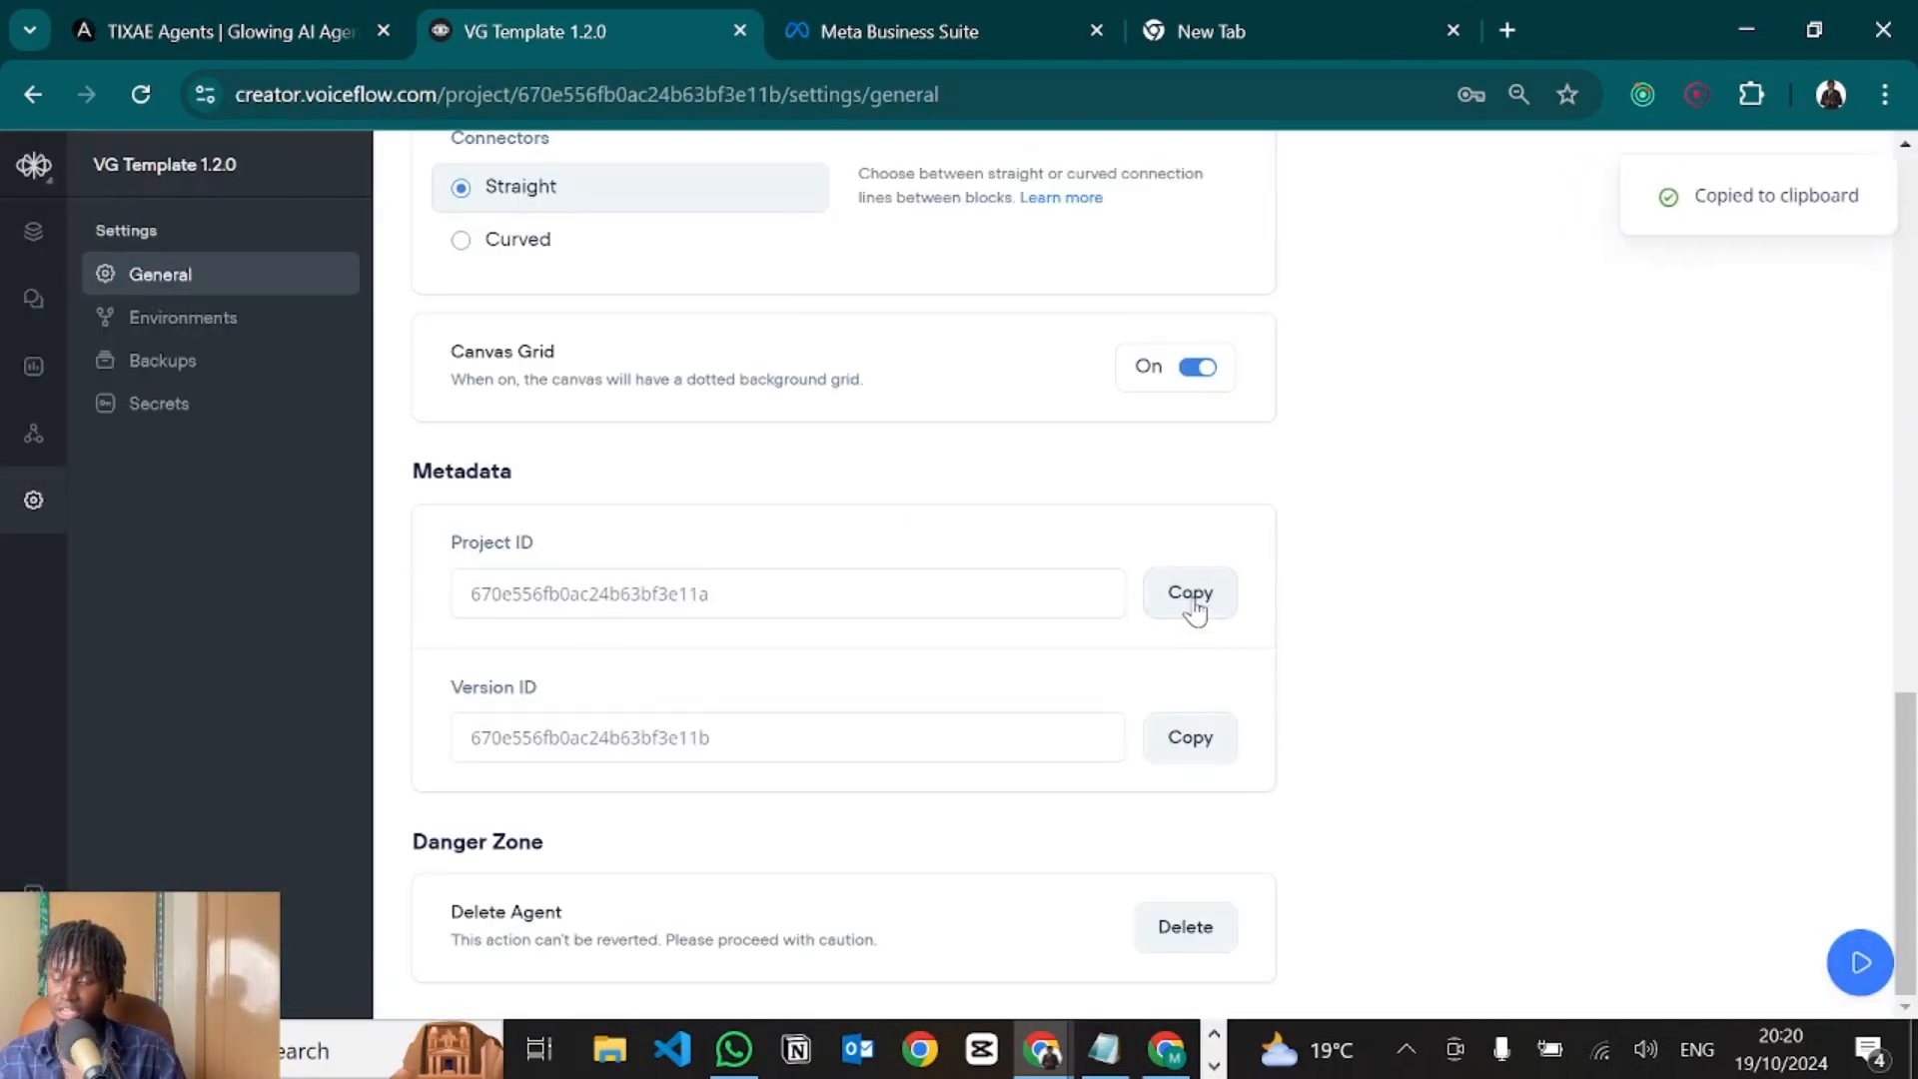
{"action": "left_click", "coordinate": [209, 14]}
{"action": "left_click", "coordinate": [984, 399]}
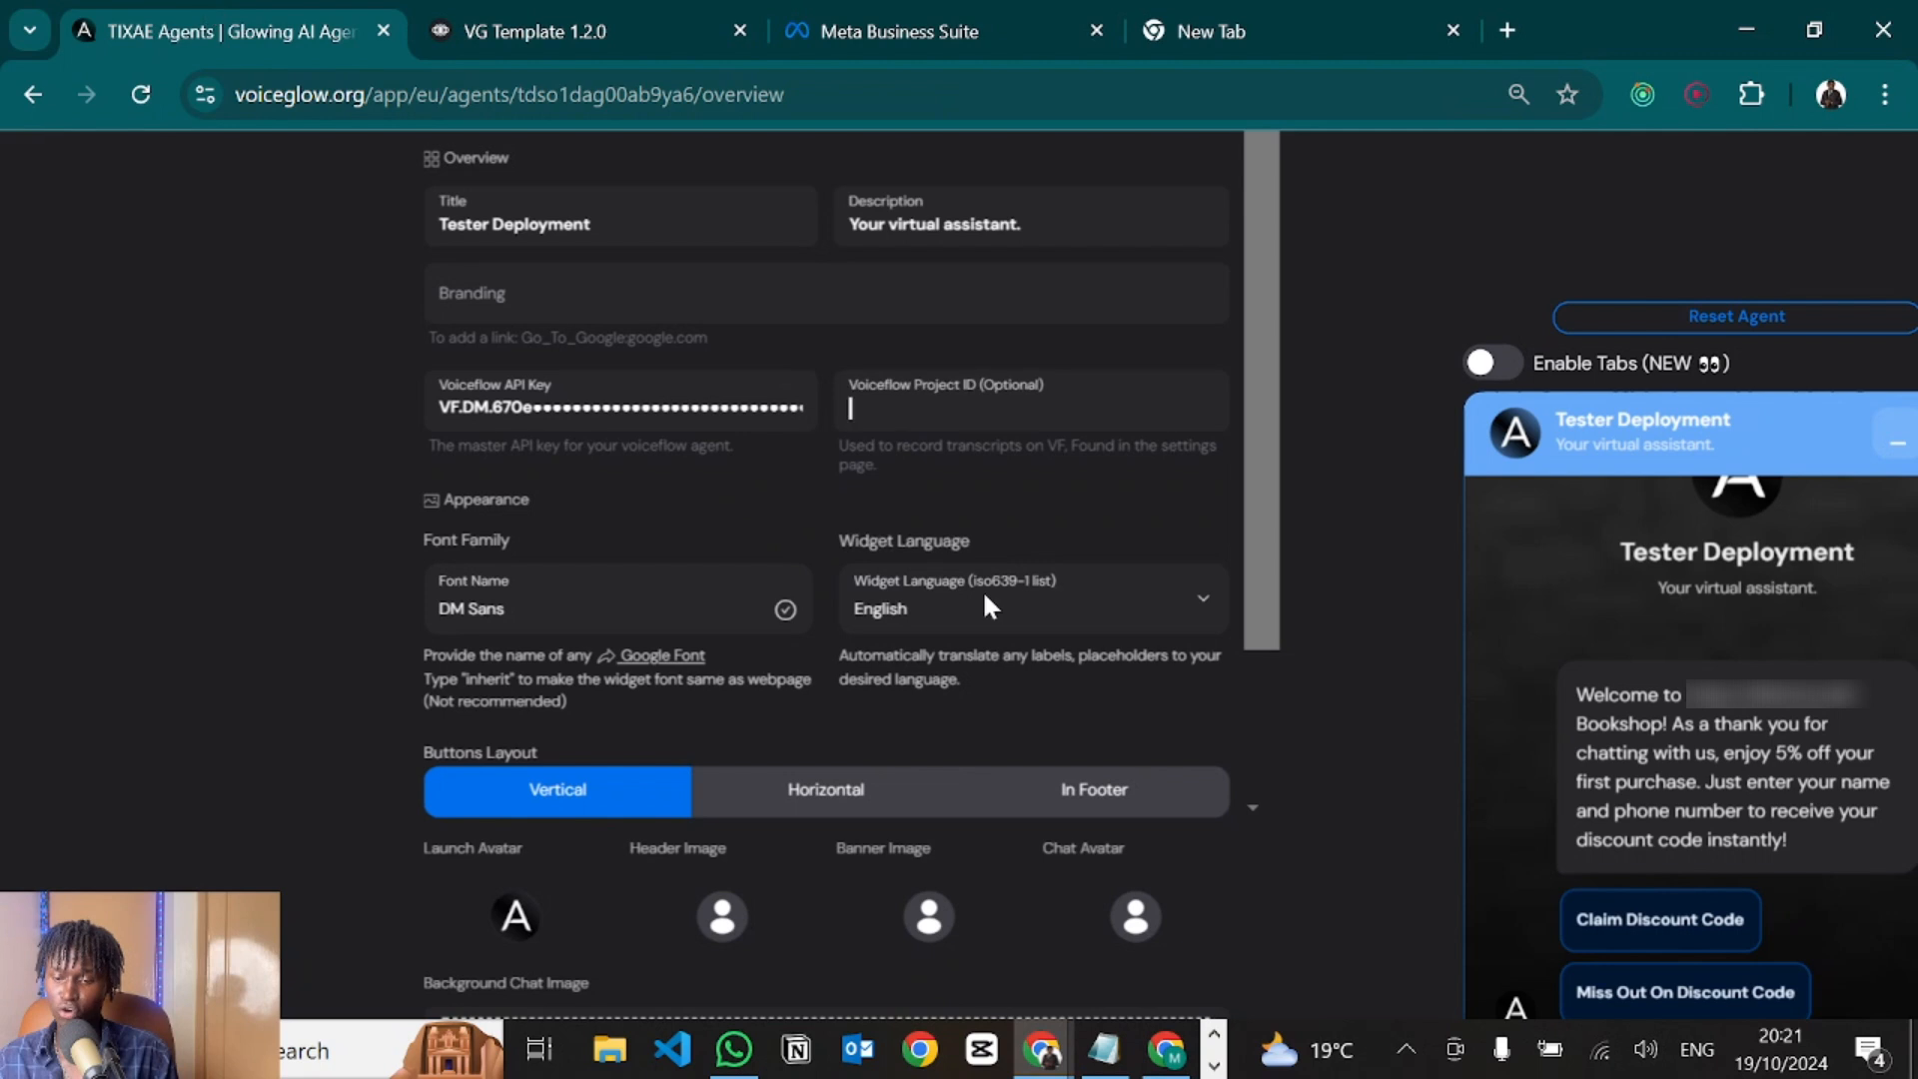
{"action": "key", "text": "ctrl+v"}
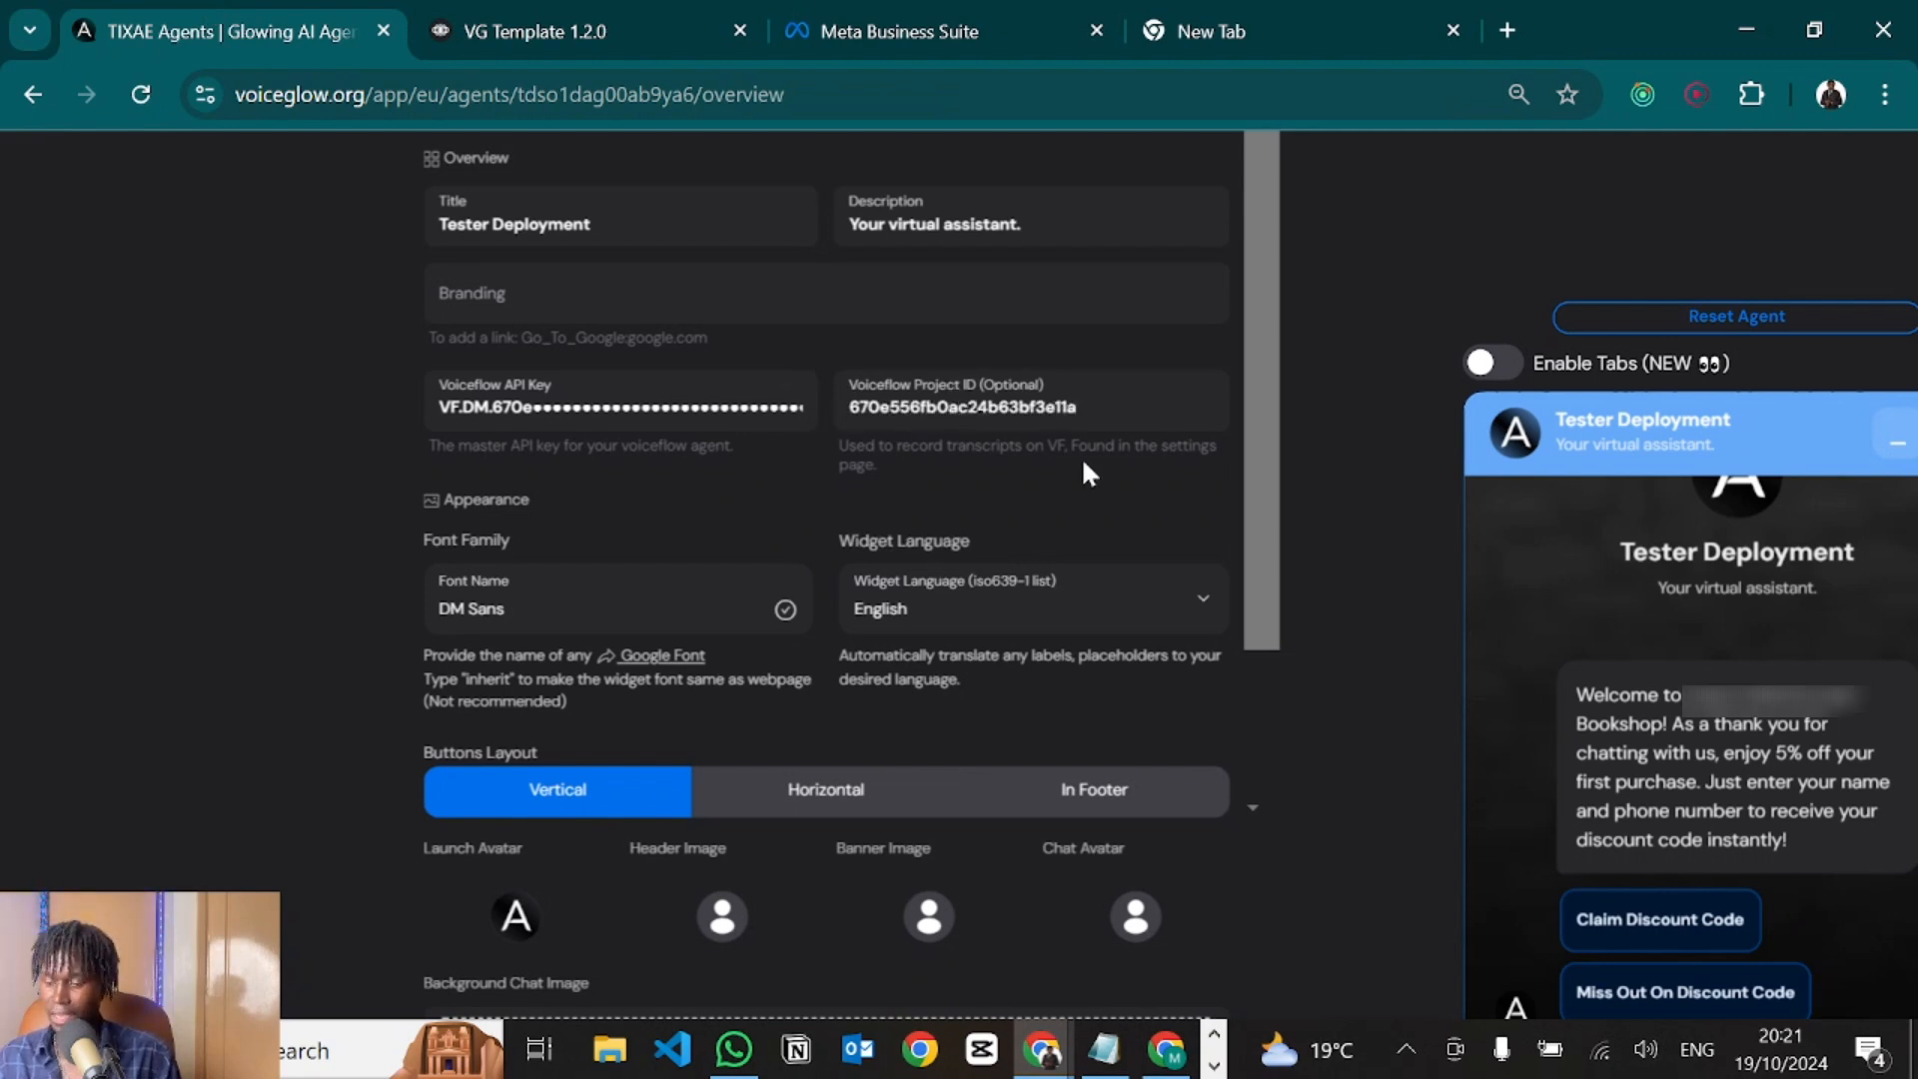
{"action": "scroll", "coordinate": [1082, 460], "scroll_direction": "down", "scroll_amount": 7}
{"action": "scroll", "coordinate": [1084, 462], "scroll_direction": "down", "scroll_amount": 5}
{"action": "scroll", "coordinate": [1083, 462], "scroll_direction": "up", "scroll_amount": 7}
{"action": "scroll", "coordinate": [1083, 462], "scroll_direction": "down", "scroll_amount": 5}
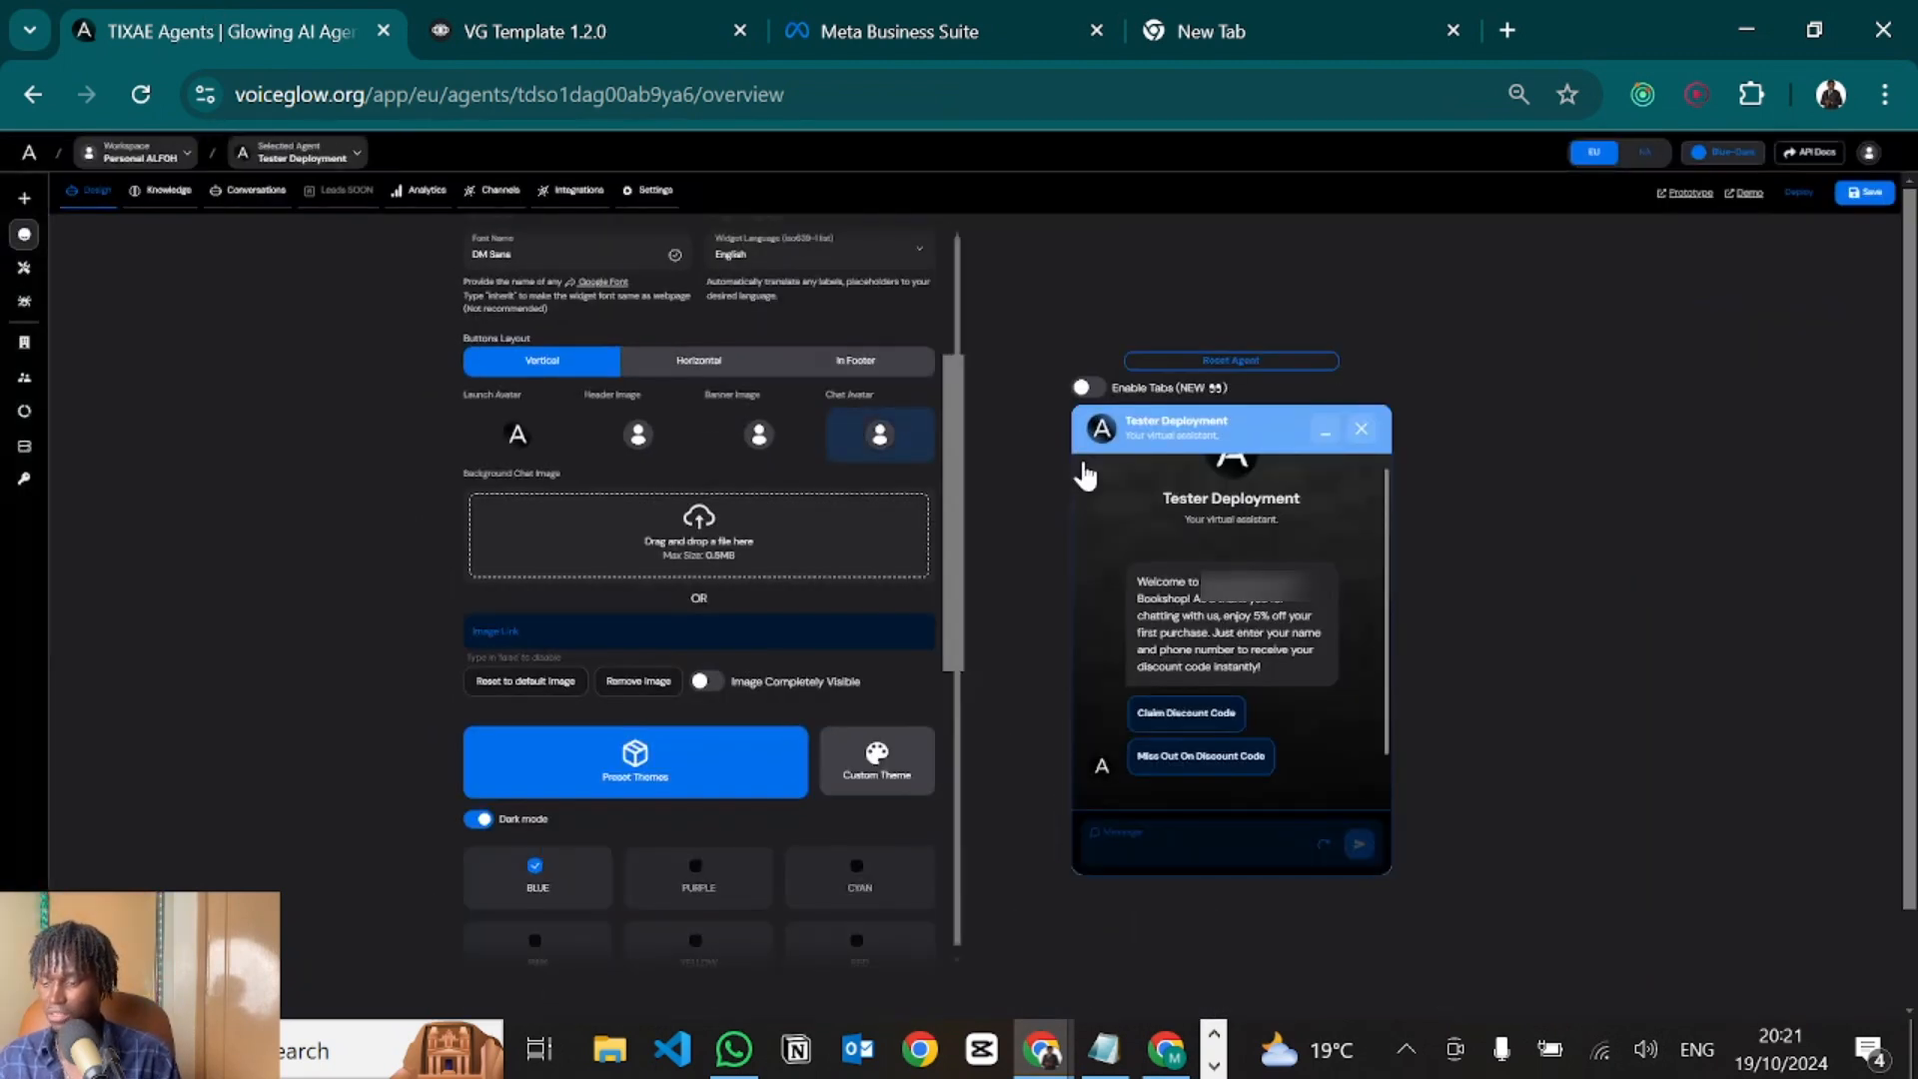
Restart the agent's preview conversation in the test chat.
{"action": "scroll", "coordinate": [1212, 374], "scroll_direction": "up", "scroll_amount": 5}
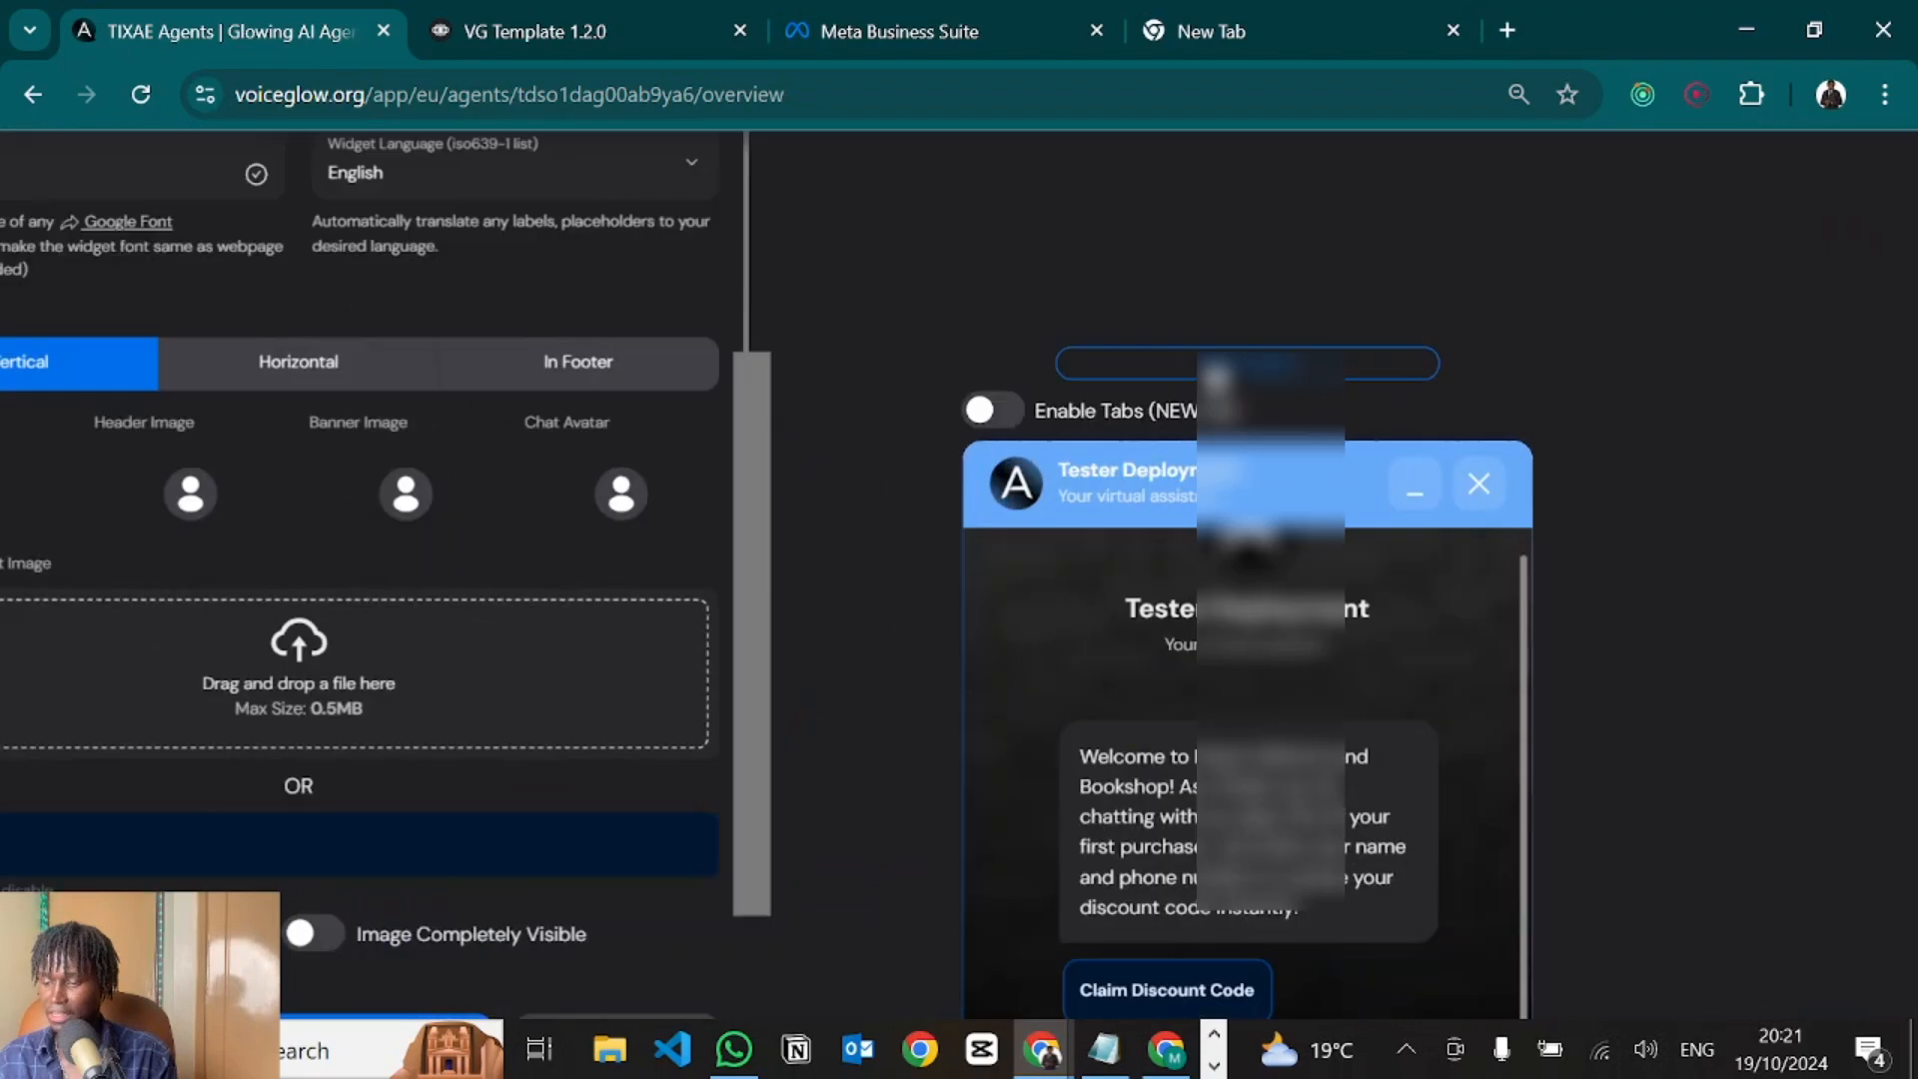
{"action": "left_click", "coordinate": [1212, 374]}
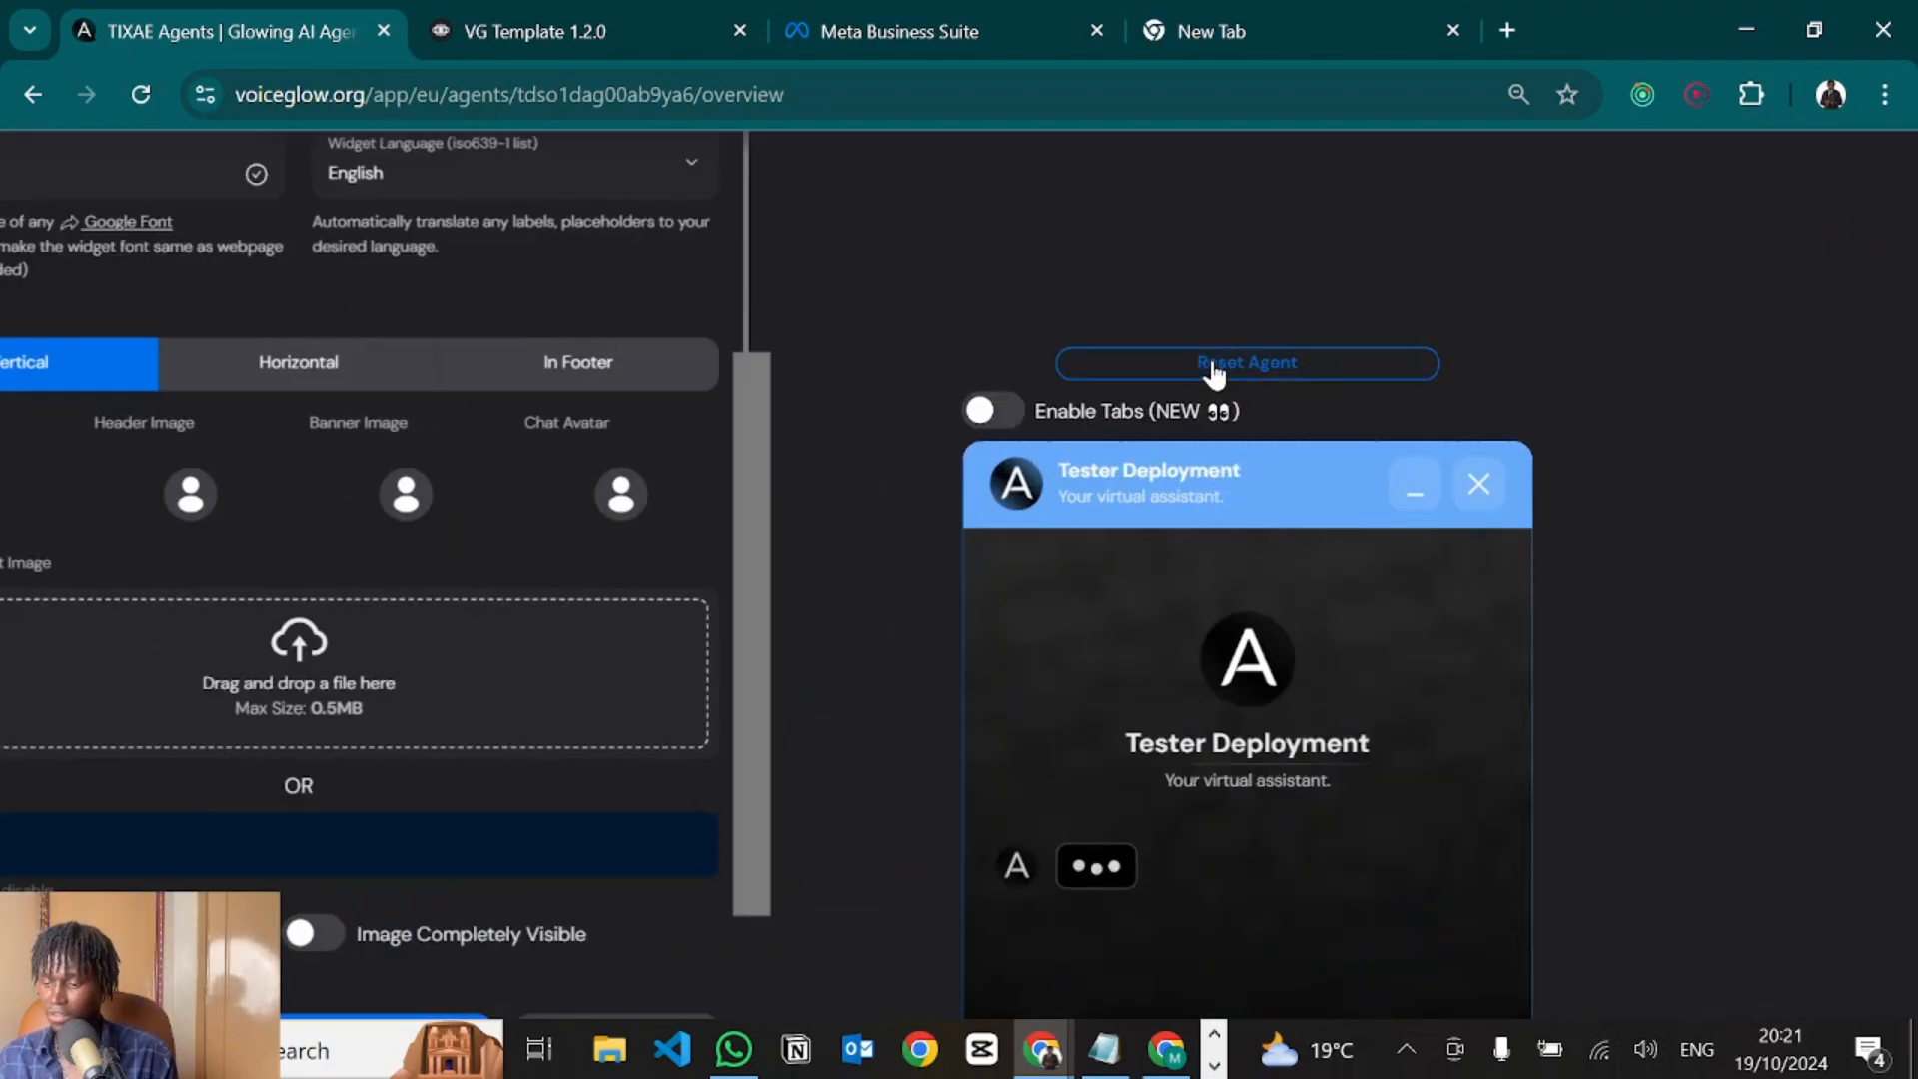
{"action": "scroll", "coordinate": [1212, 375], "scroll_direction": "down", "scroll_amount": 2}
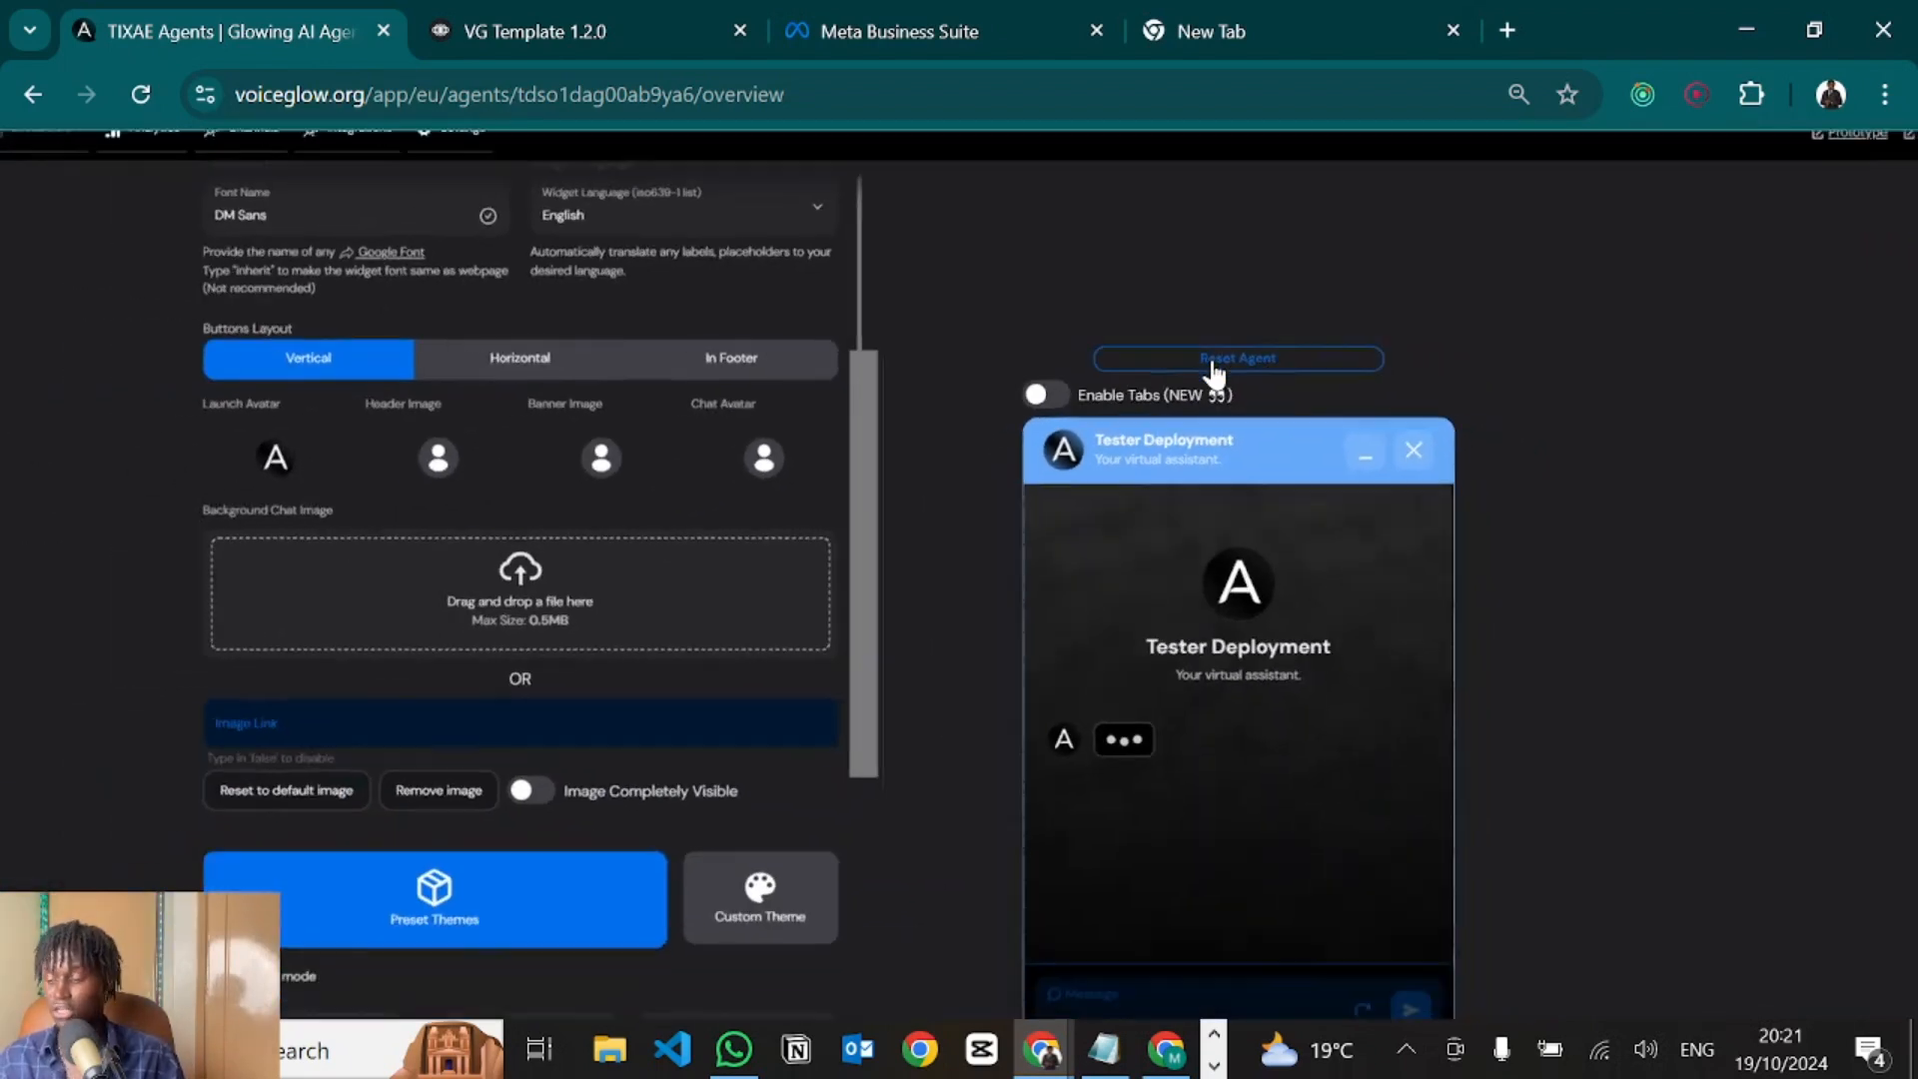
{"action": "scroll", "coordinate": [1212, 374], "scroll_direction": "down", "scroll_amount": 1}
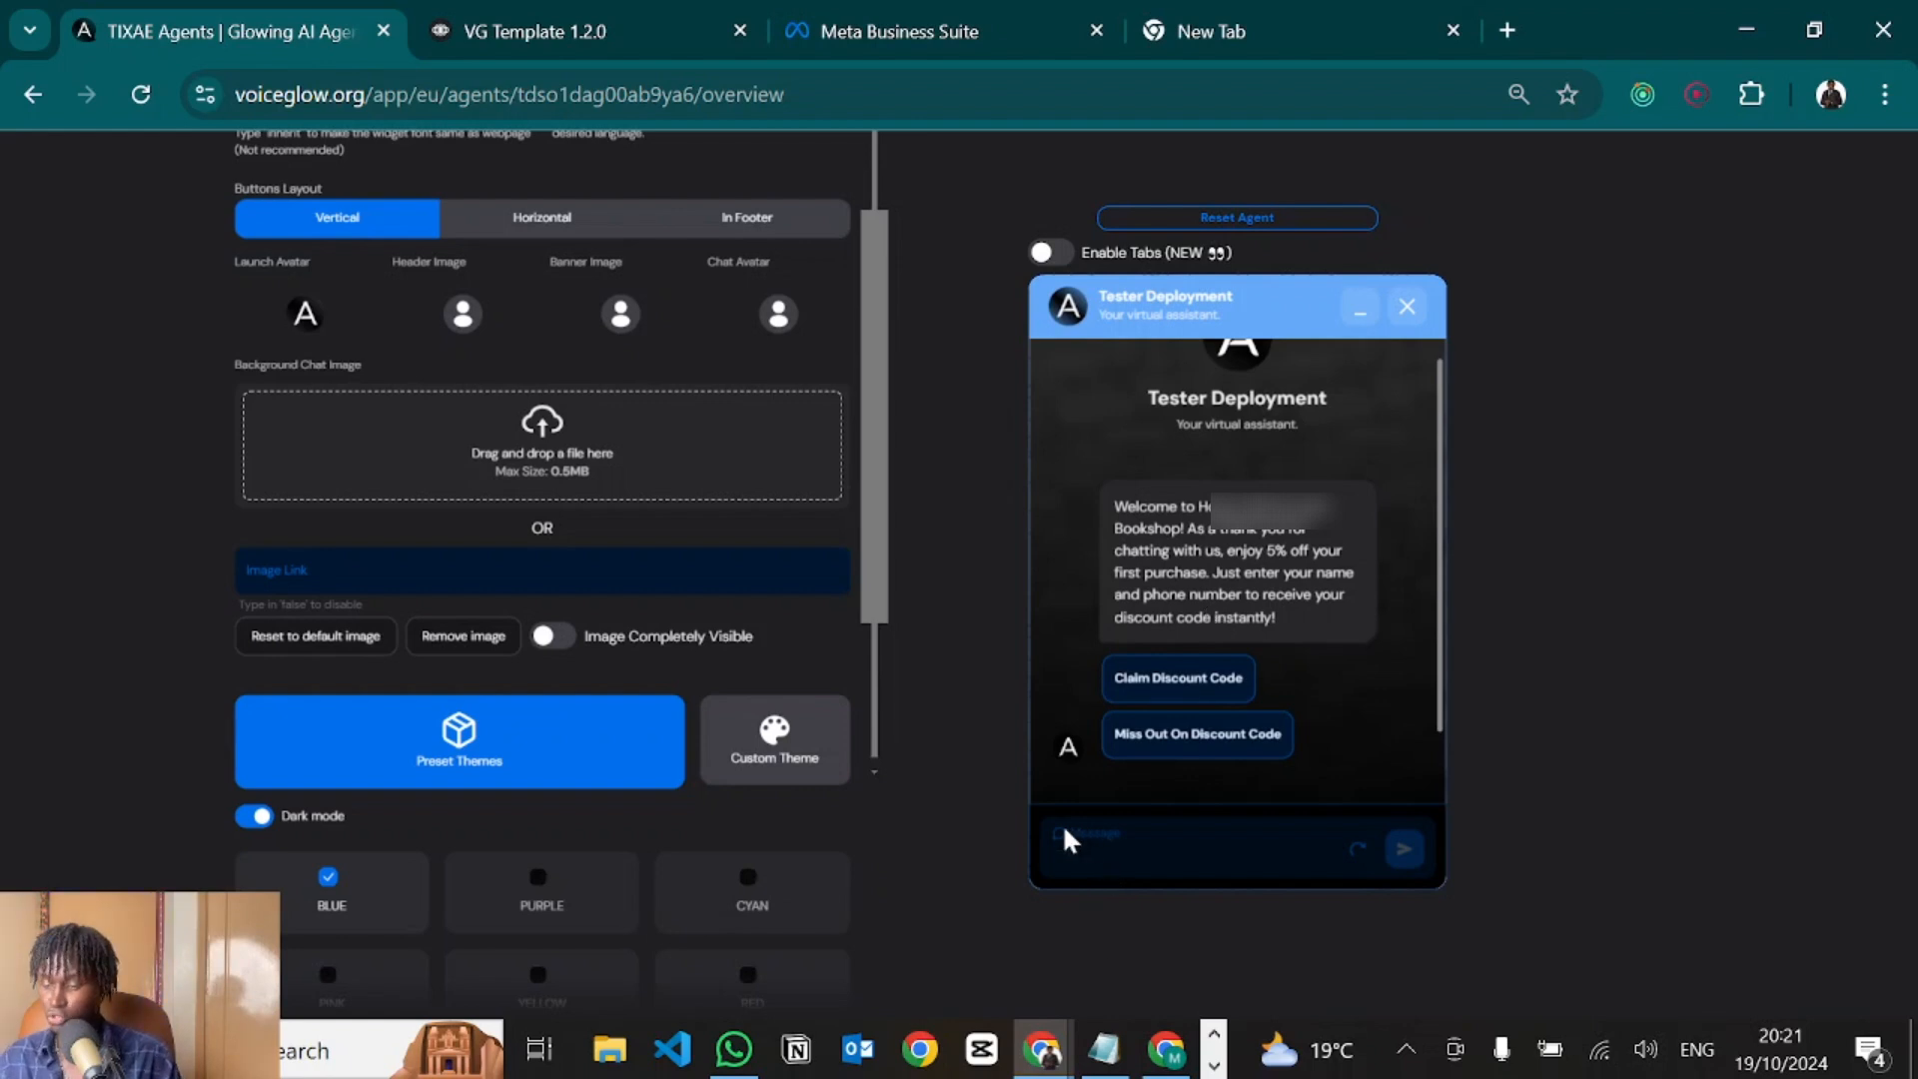
Claim the discount code, answering the bot with a full name and a phone number.
{"action": "left_click", "coordinate": [1177, 688]}
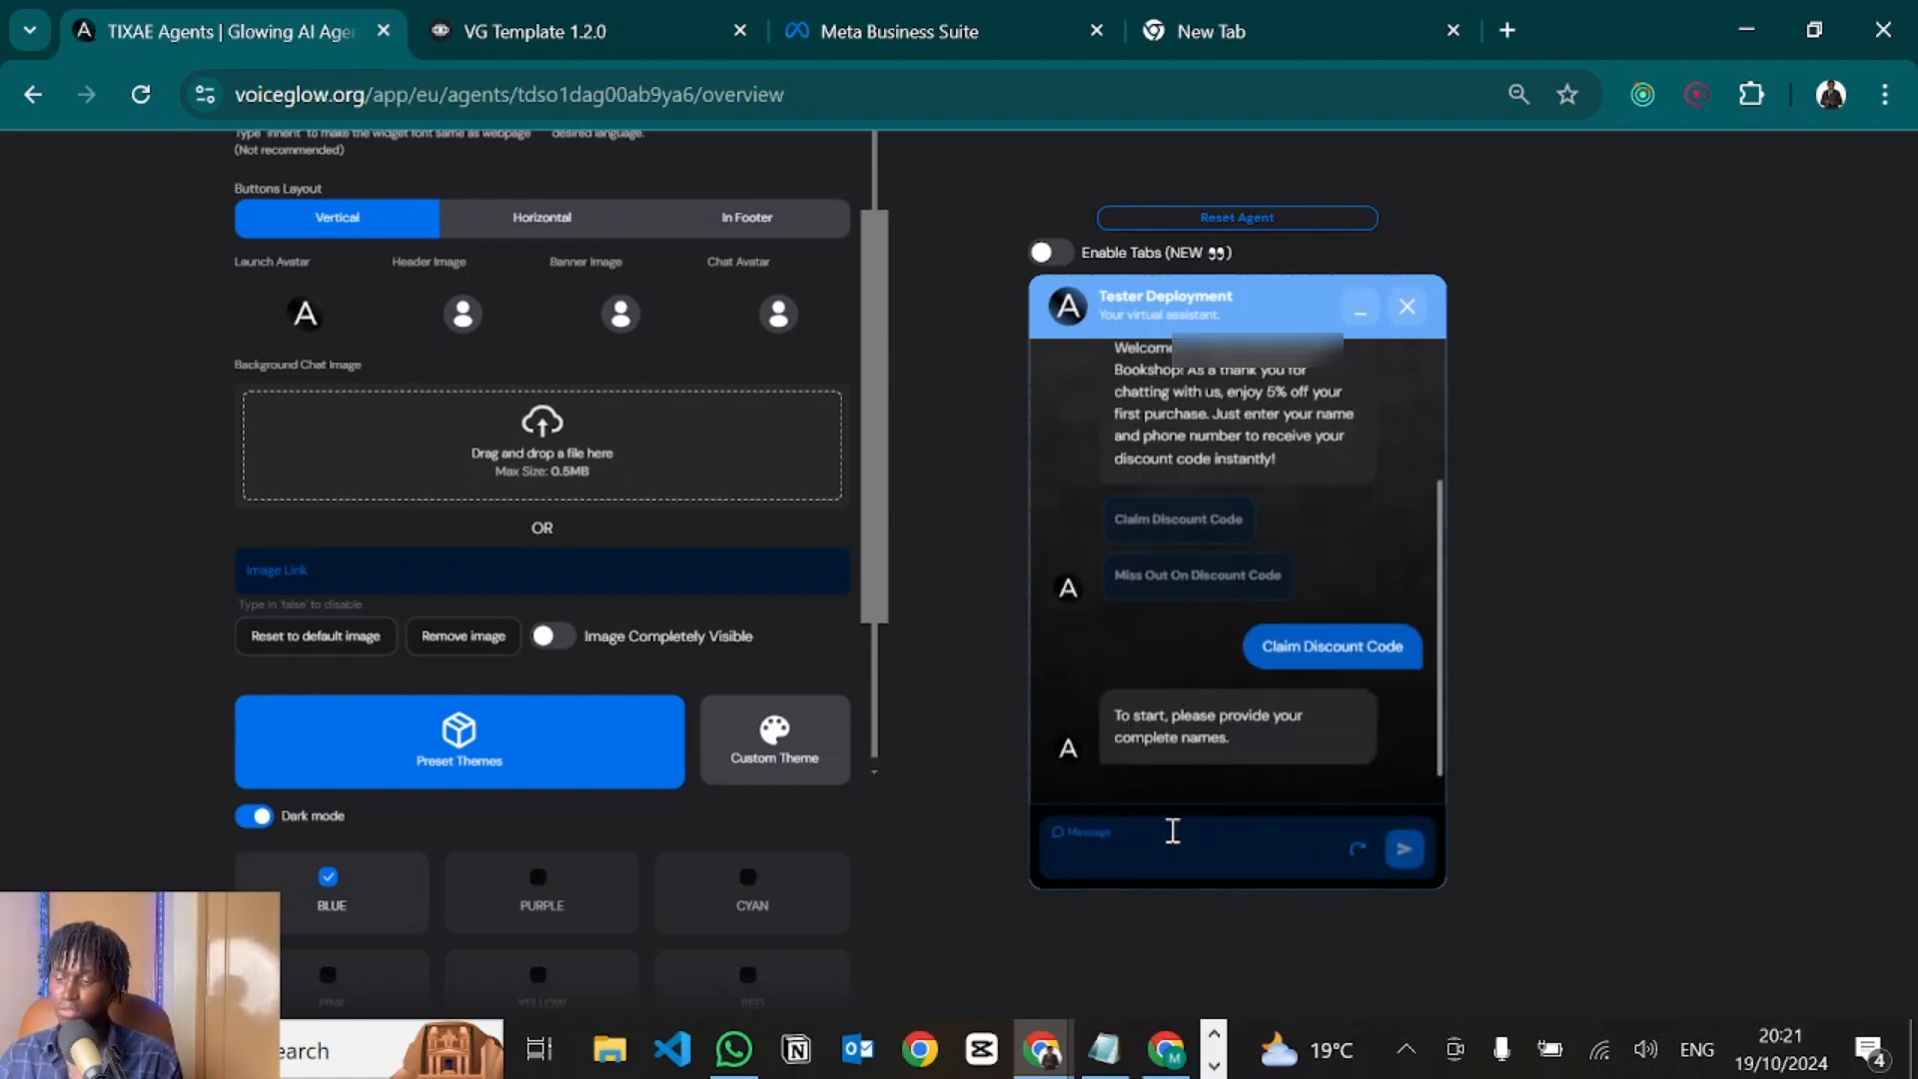
{"action": "left_click", "coordinate": [1128, 837]}
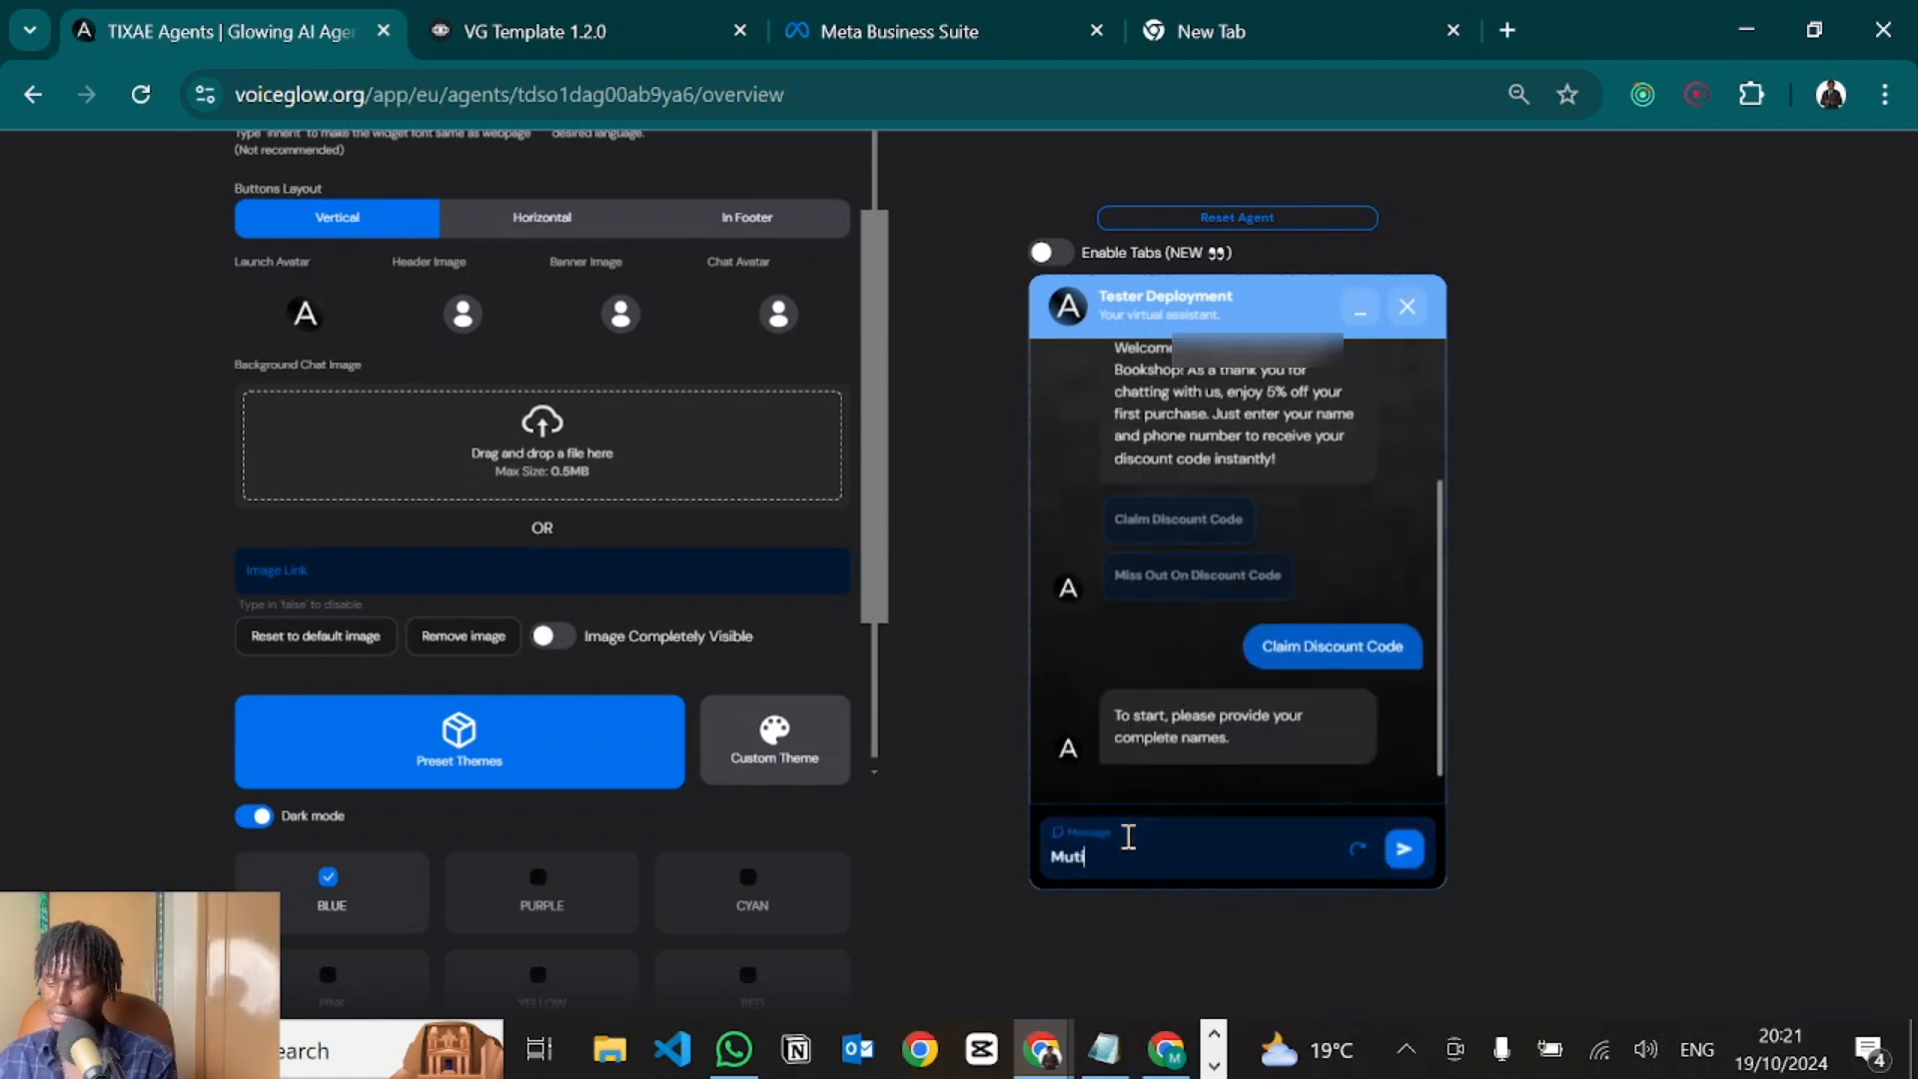
{"action": "key", "text": "Return"}
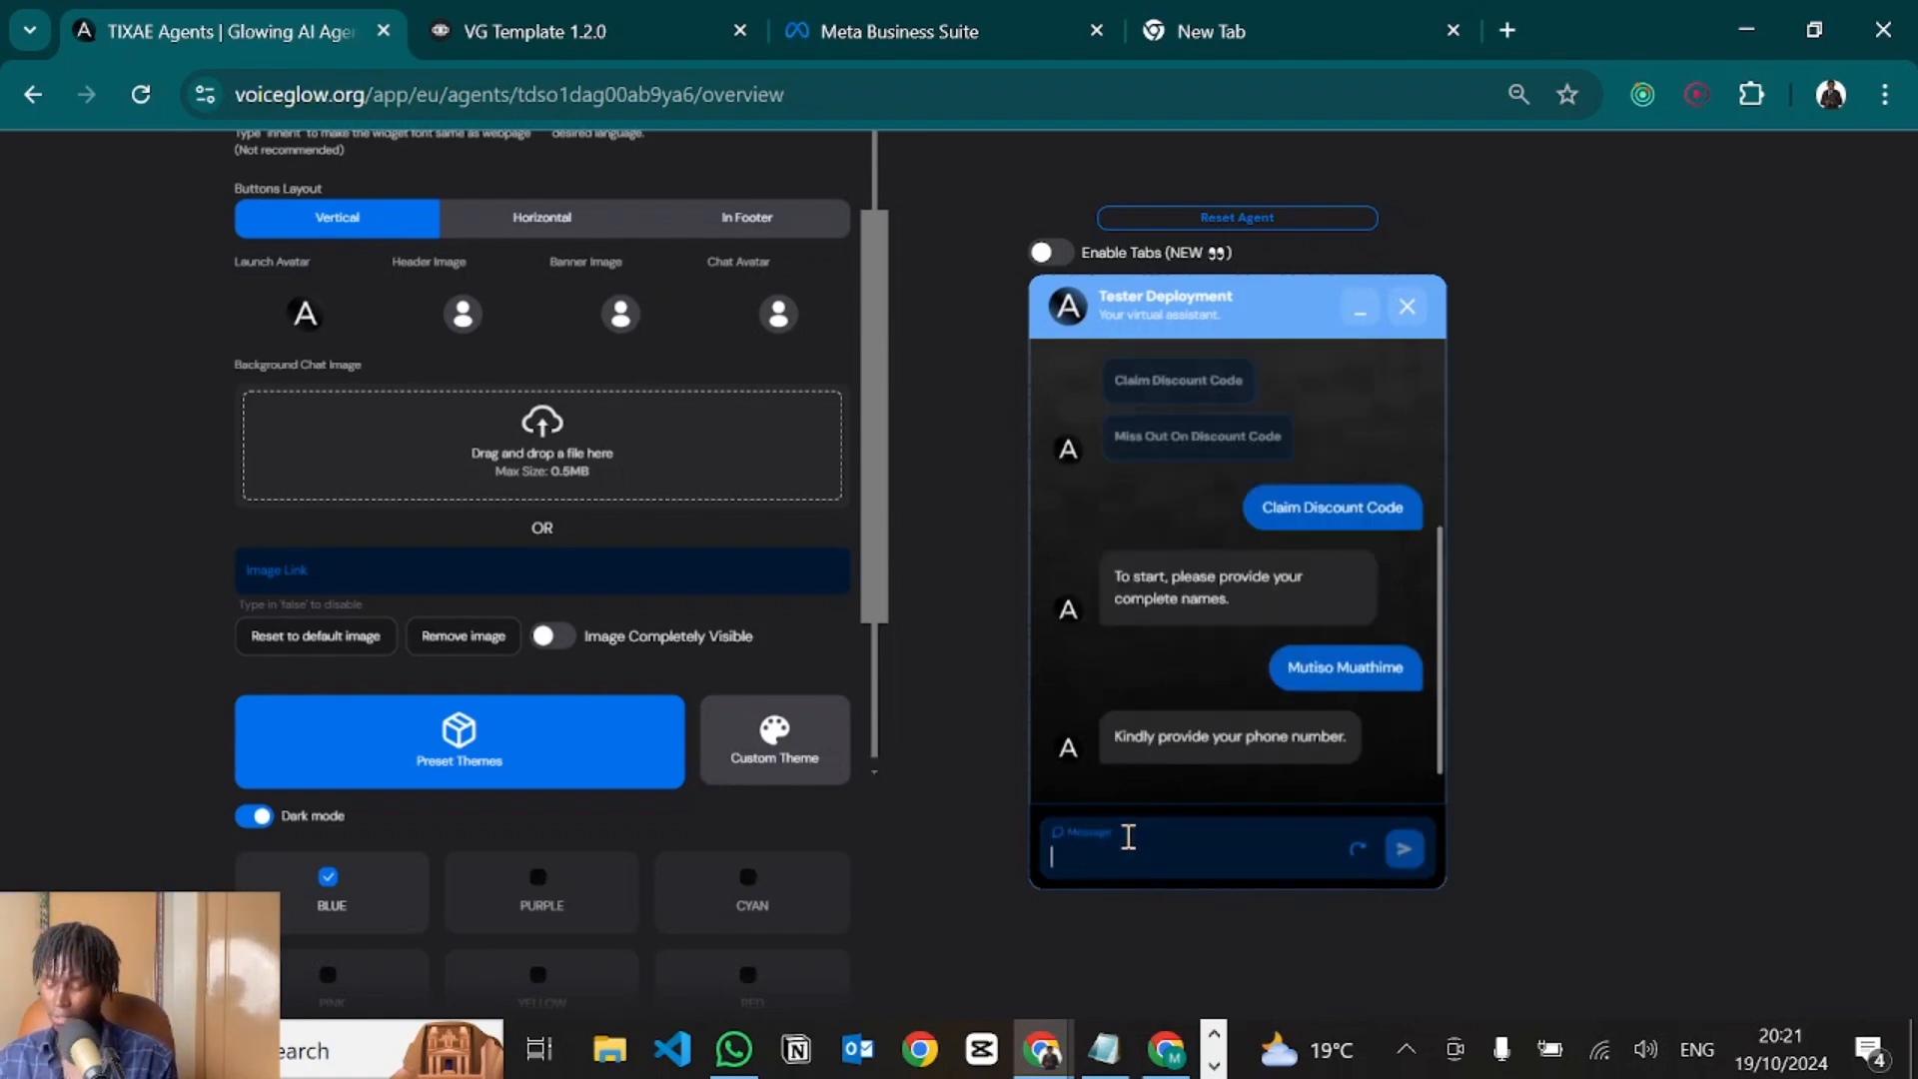
{"action": "key", "text": "Return"}
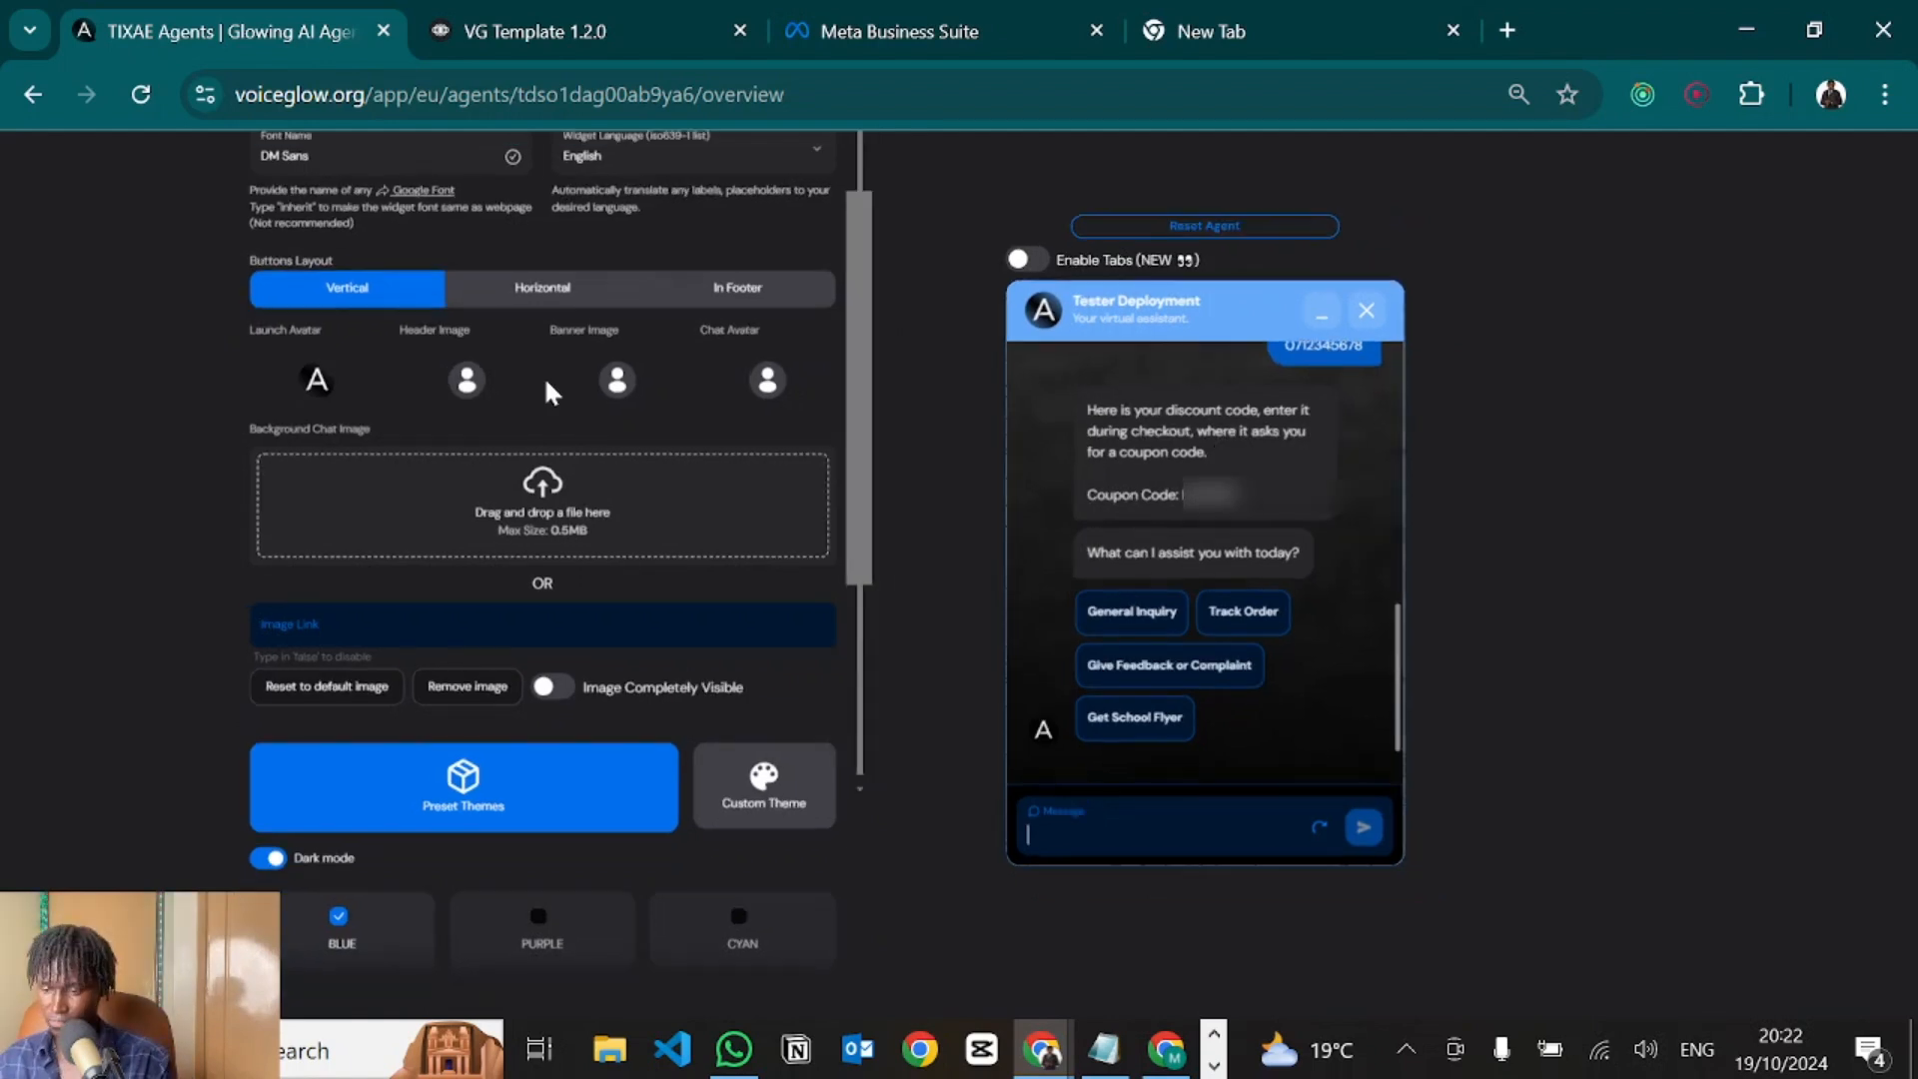
{"action": "scroll", "coordinate": [545, 379], "scroll_direction": "down", "scroll_amount": 3}
{"action": "scroll", "coordinate": [545, 379], "scroll_direction": "up", "scroll_amount": 2}
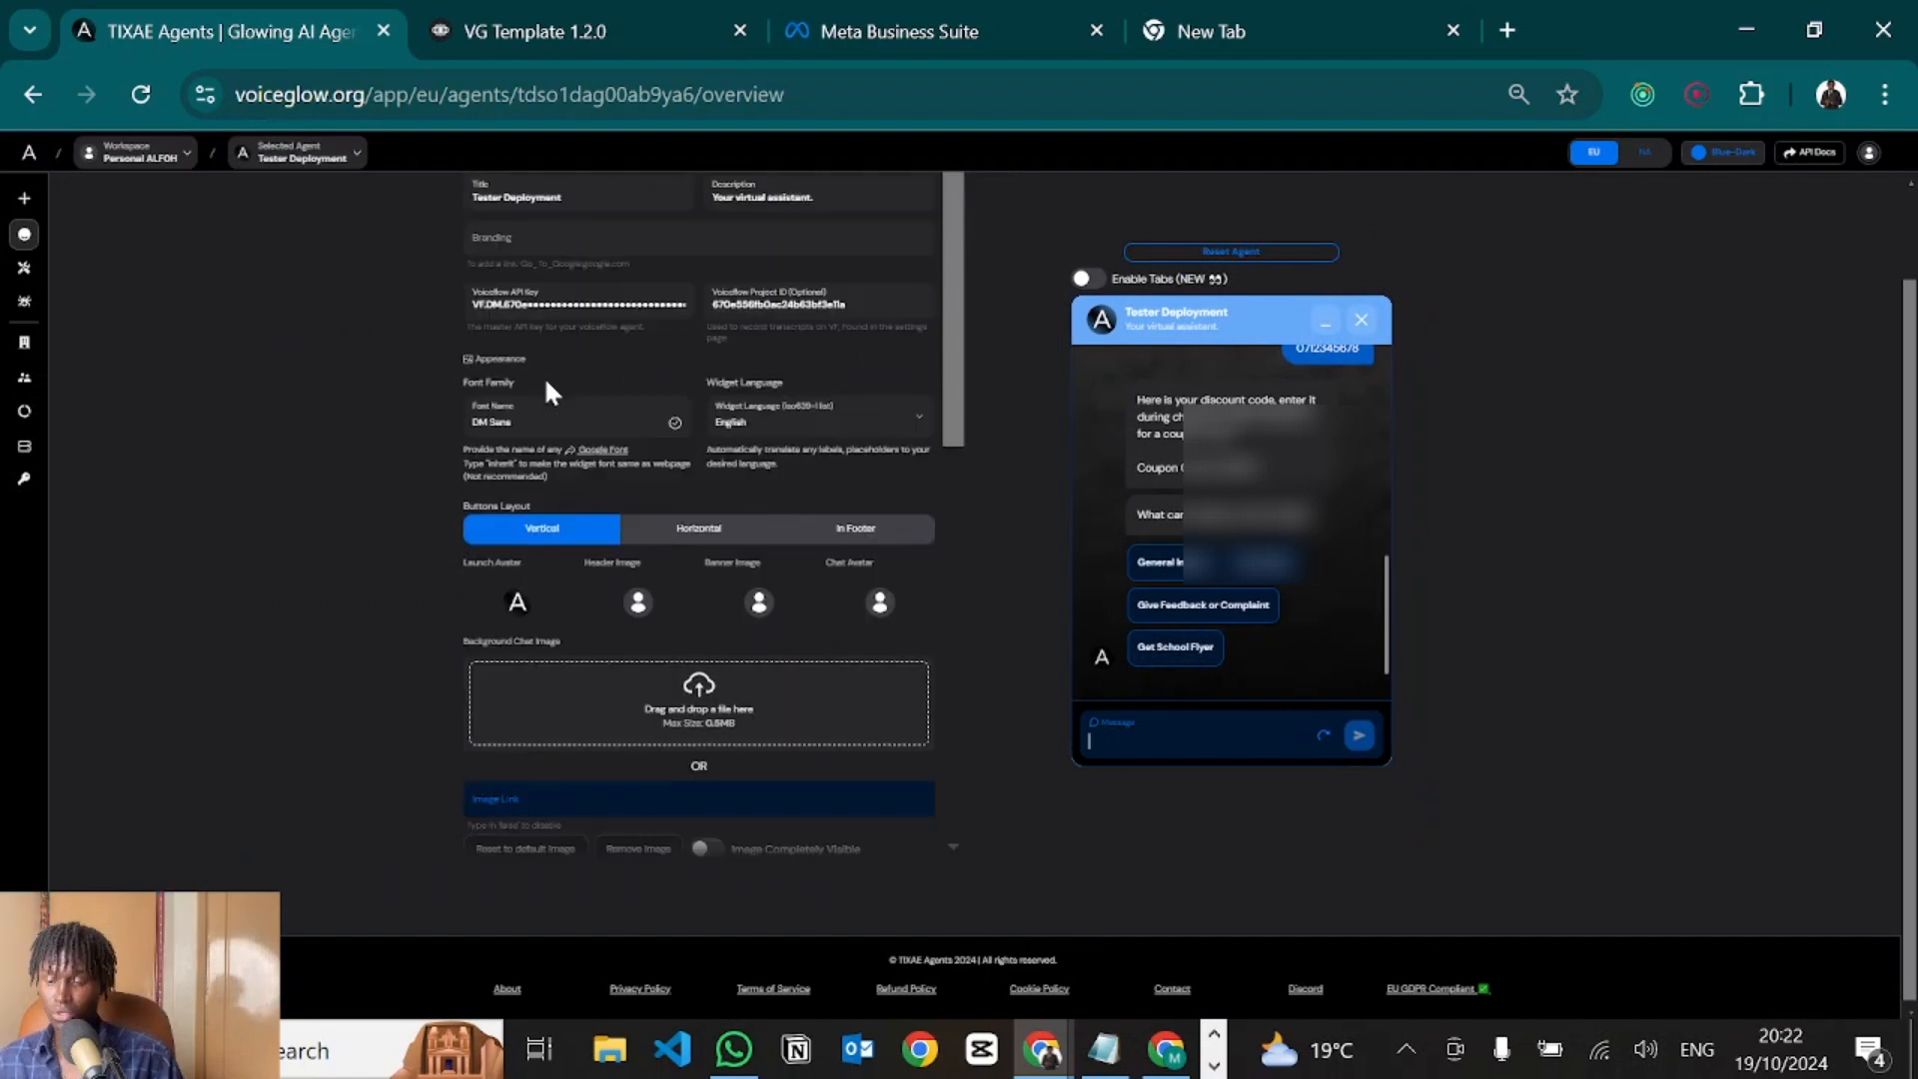
{"action": "scroll", "coordinate": [545, 381], "scroll_direction": "up", "scroll_amount": 1}
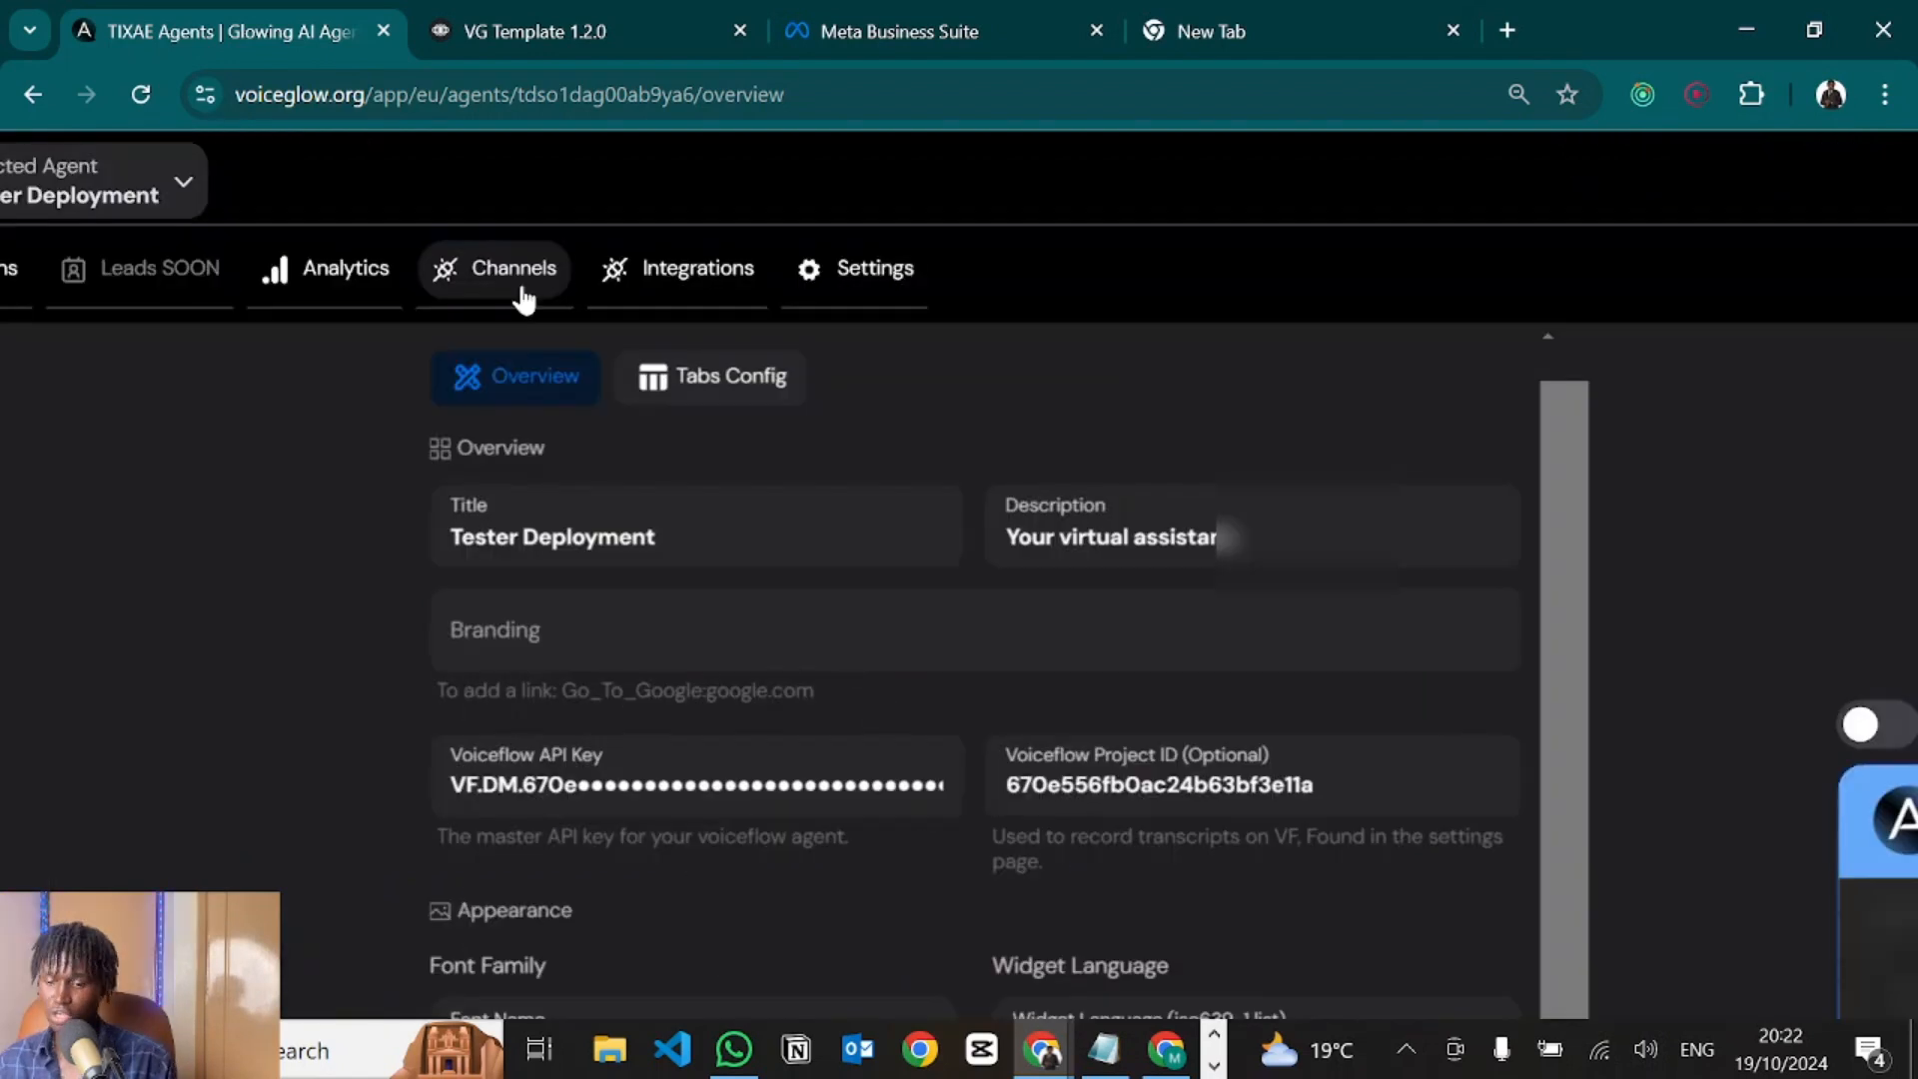
Start the WhatsApp connection from the agent's Channels to reveal the webhook URL and verify token.
{"action": "left_click", "coordinate": [483, 189]}
{"action": "scroll", "coordinate": [958, 424], "scroll_direction": "up", "scroll_amount": 2}
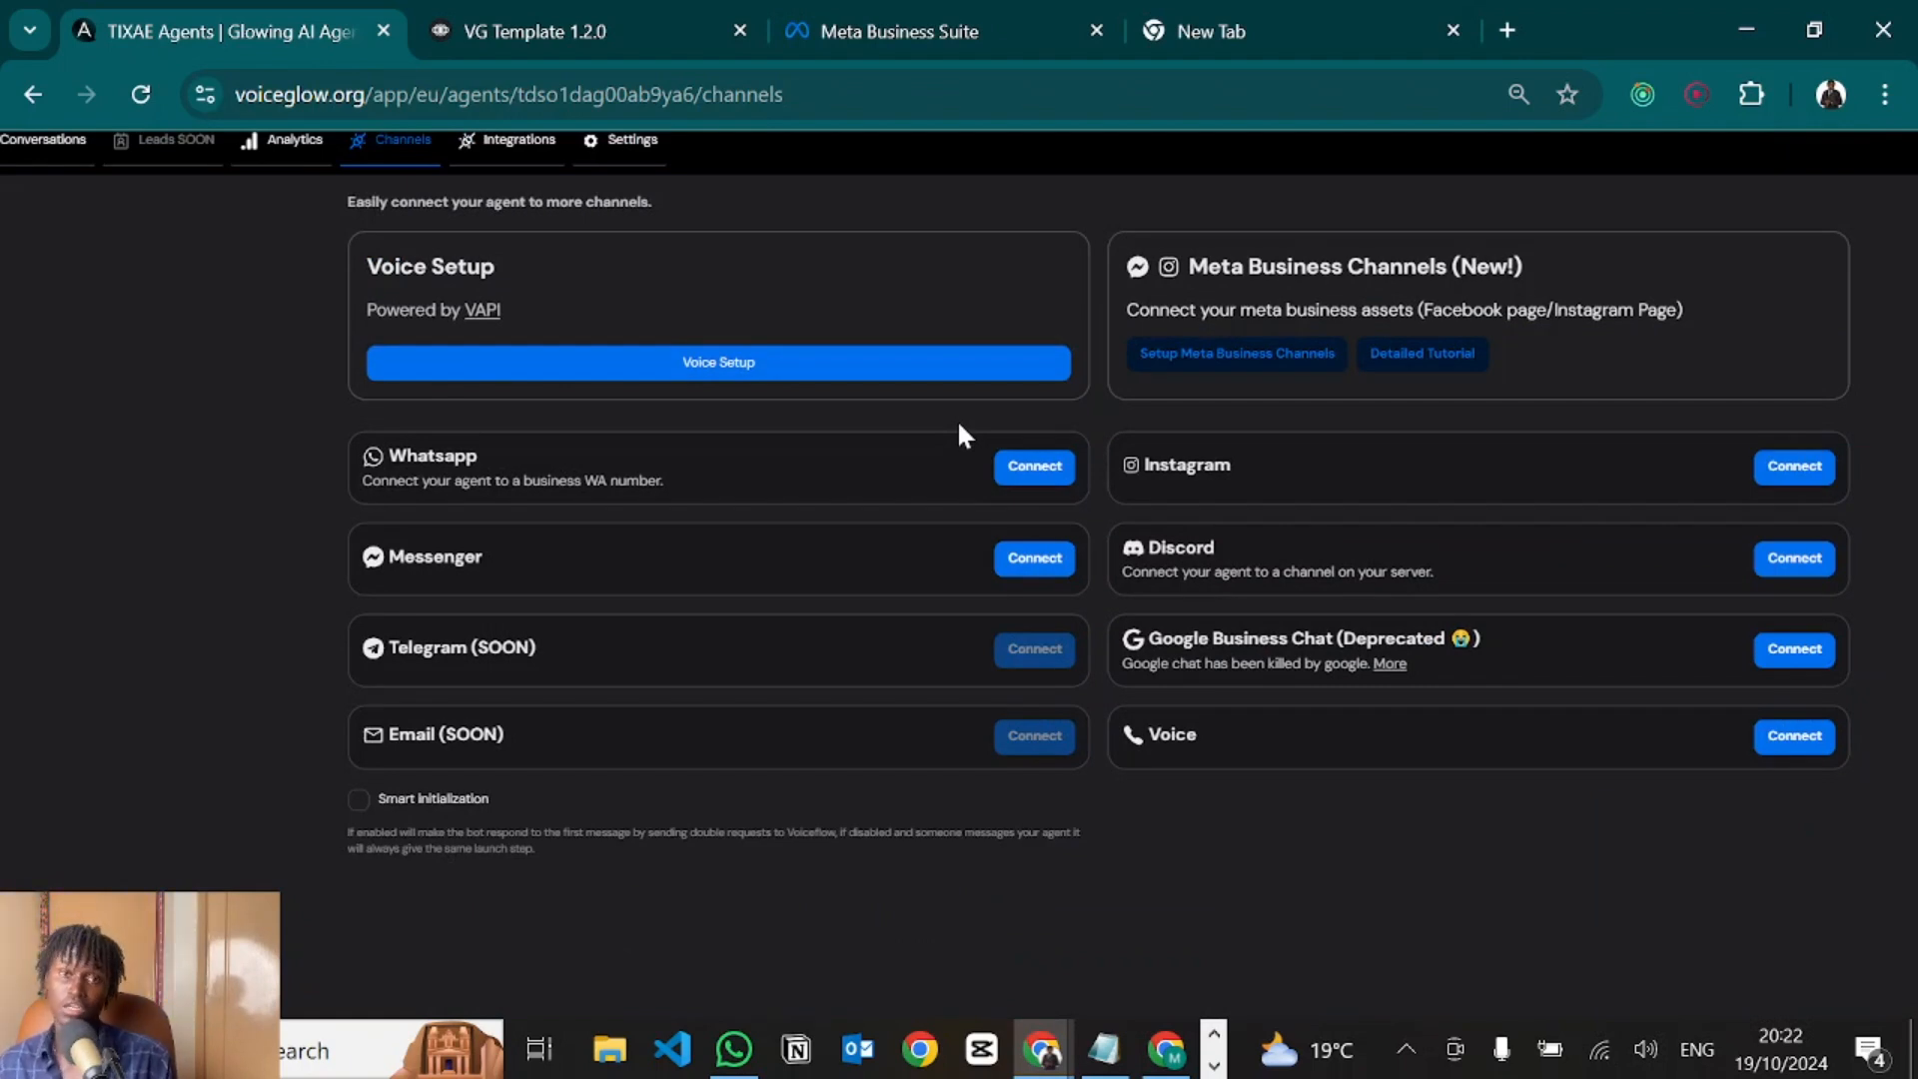
{"action": "left_click", "coordinate": [1028, 473]}
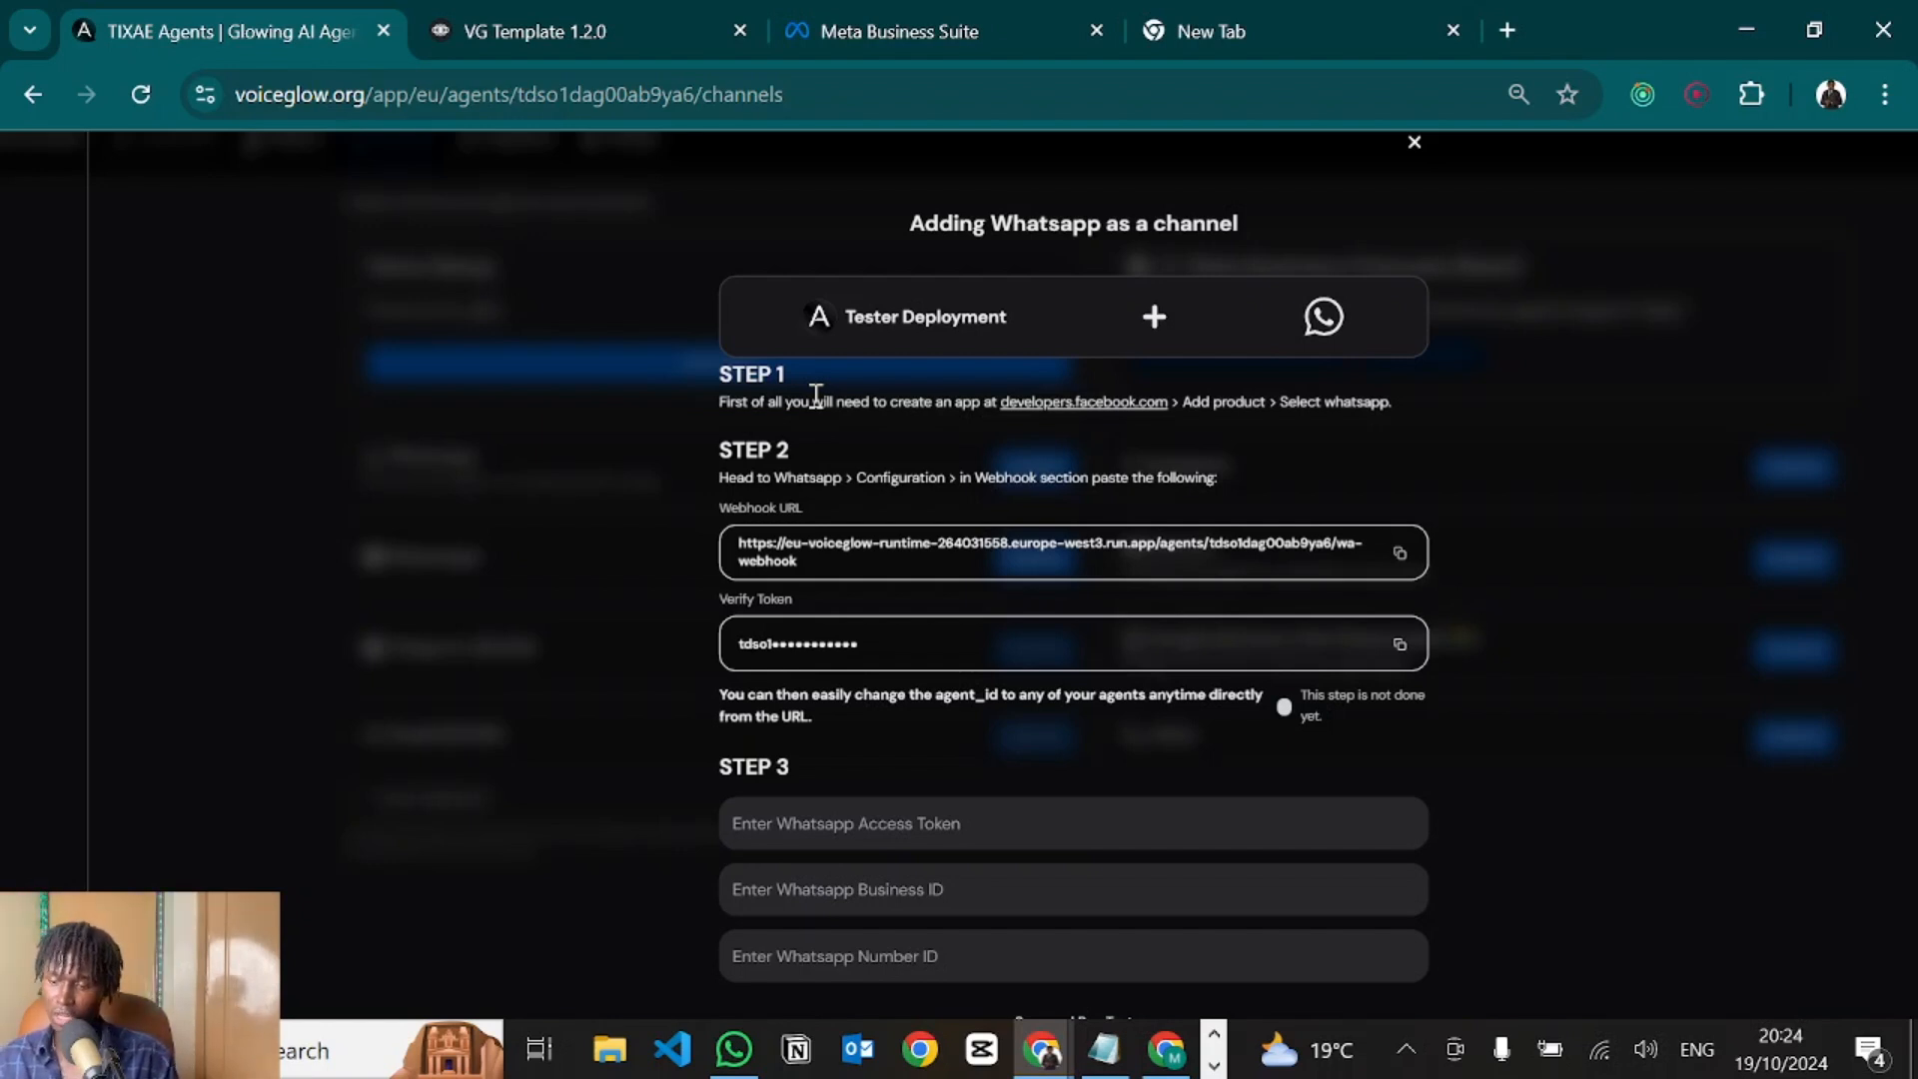
{"action": "key", "text": "alt+Tab"}
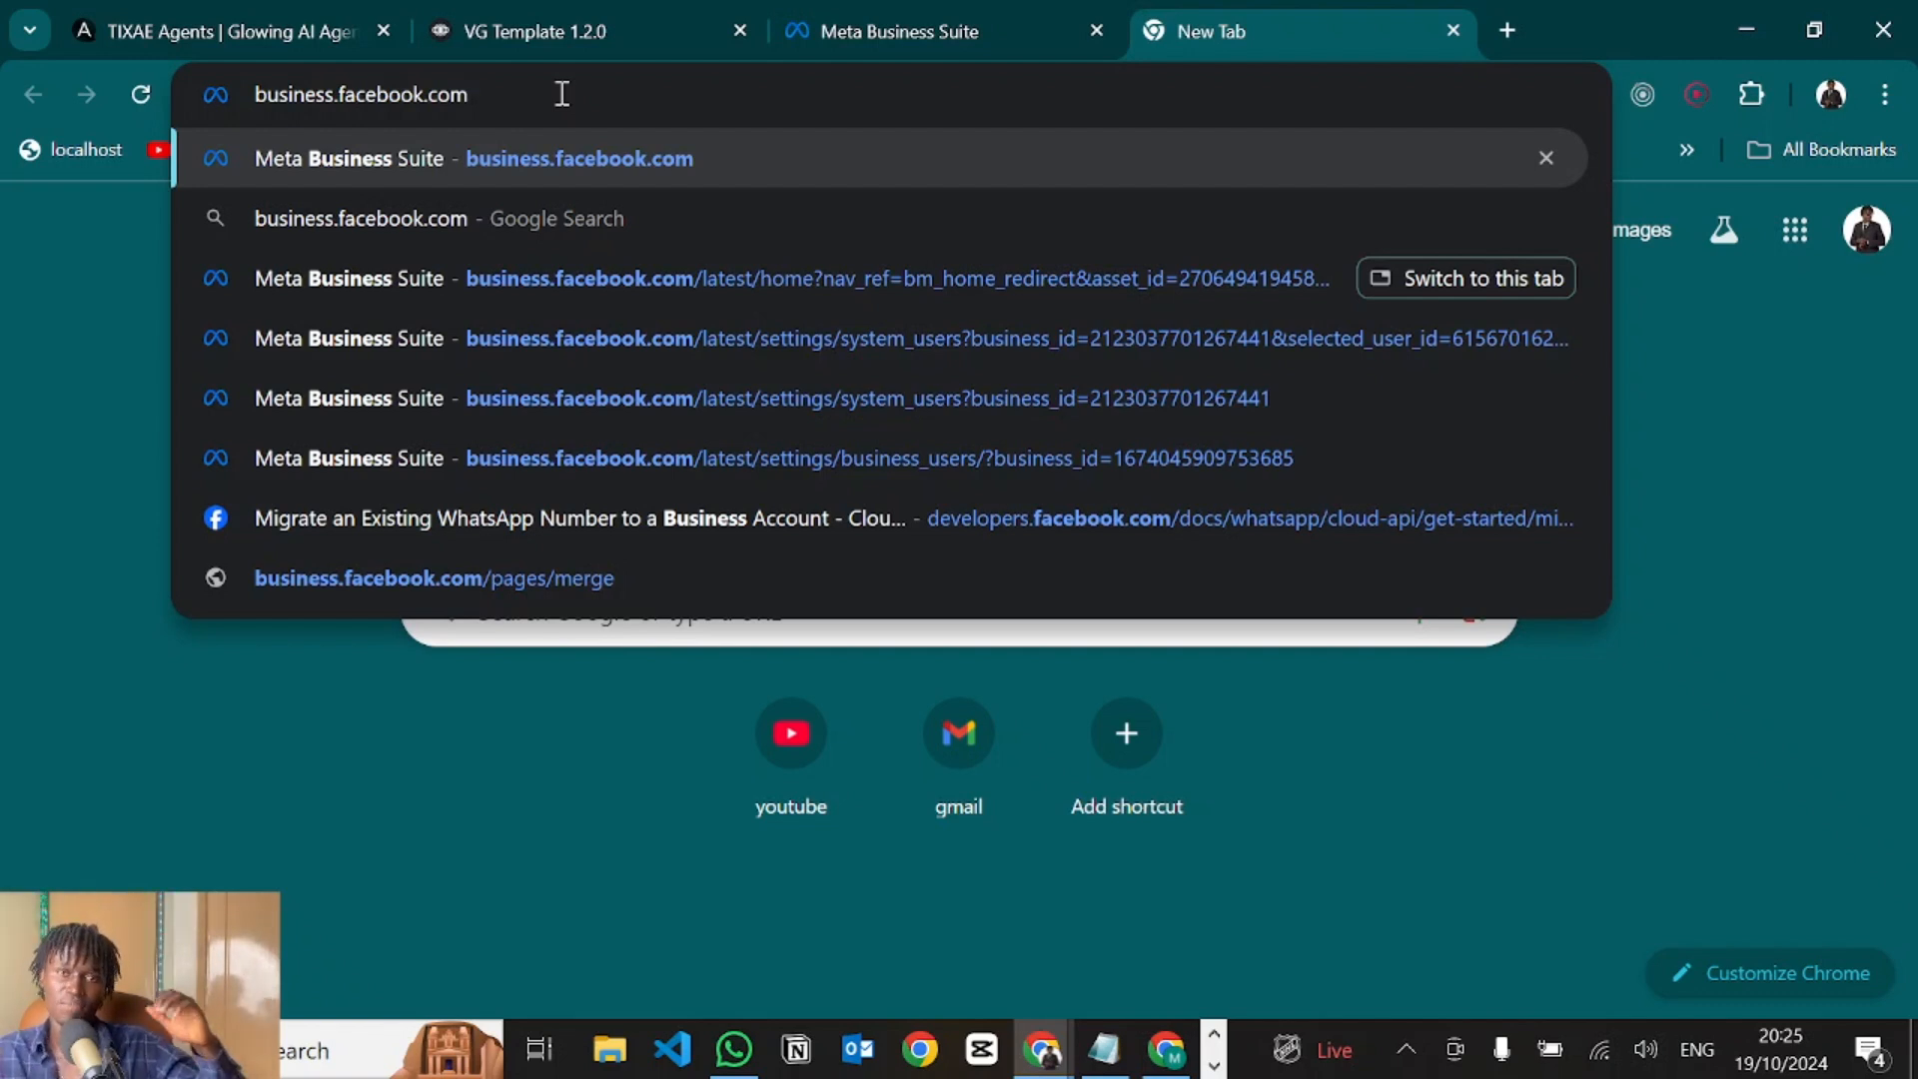
In Meta Business Suite, open the business portfolio's settings from the sidebar account selector.
{"action": "left_click", "coordinate": [1465, 278]}
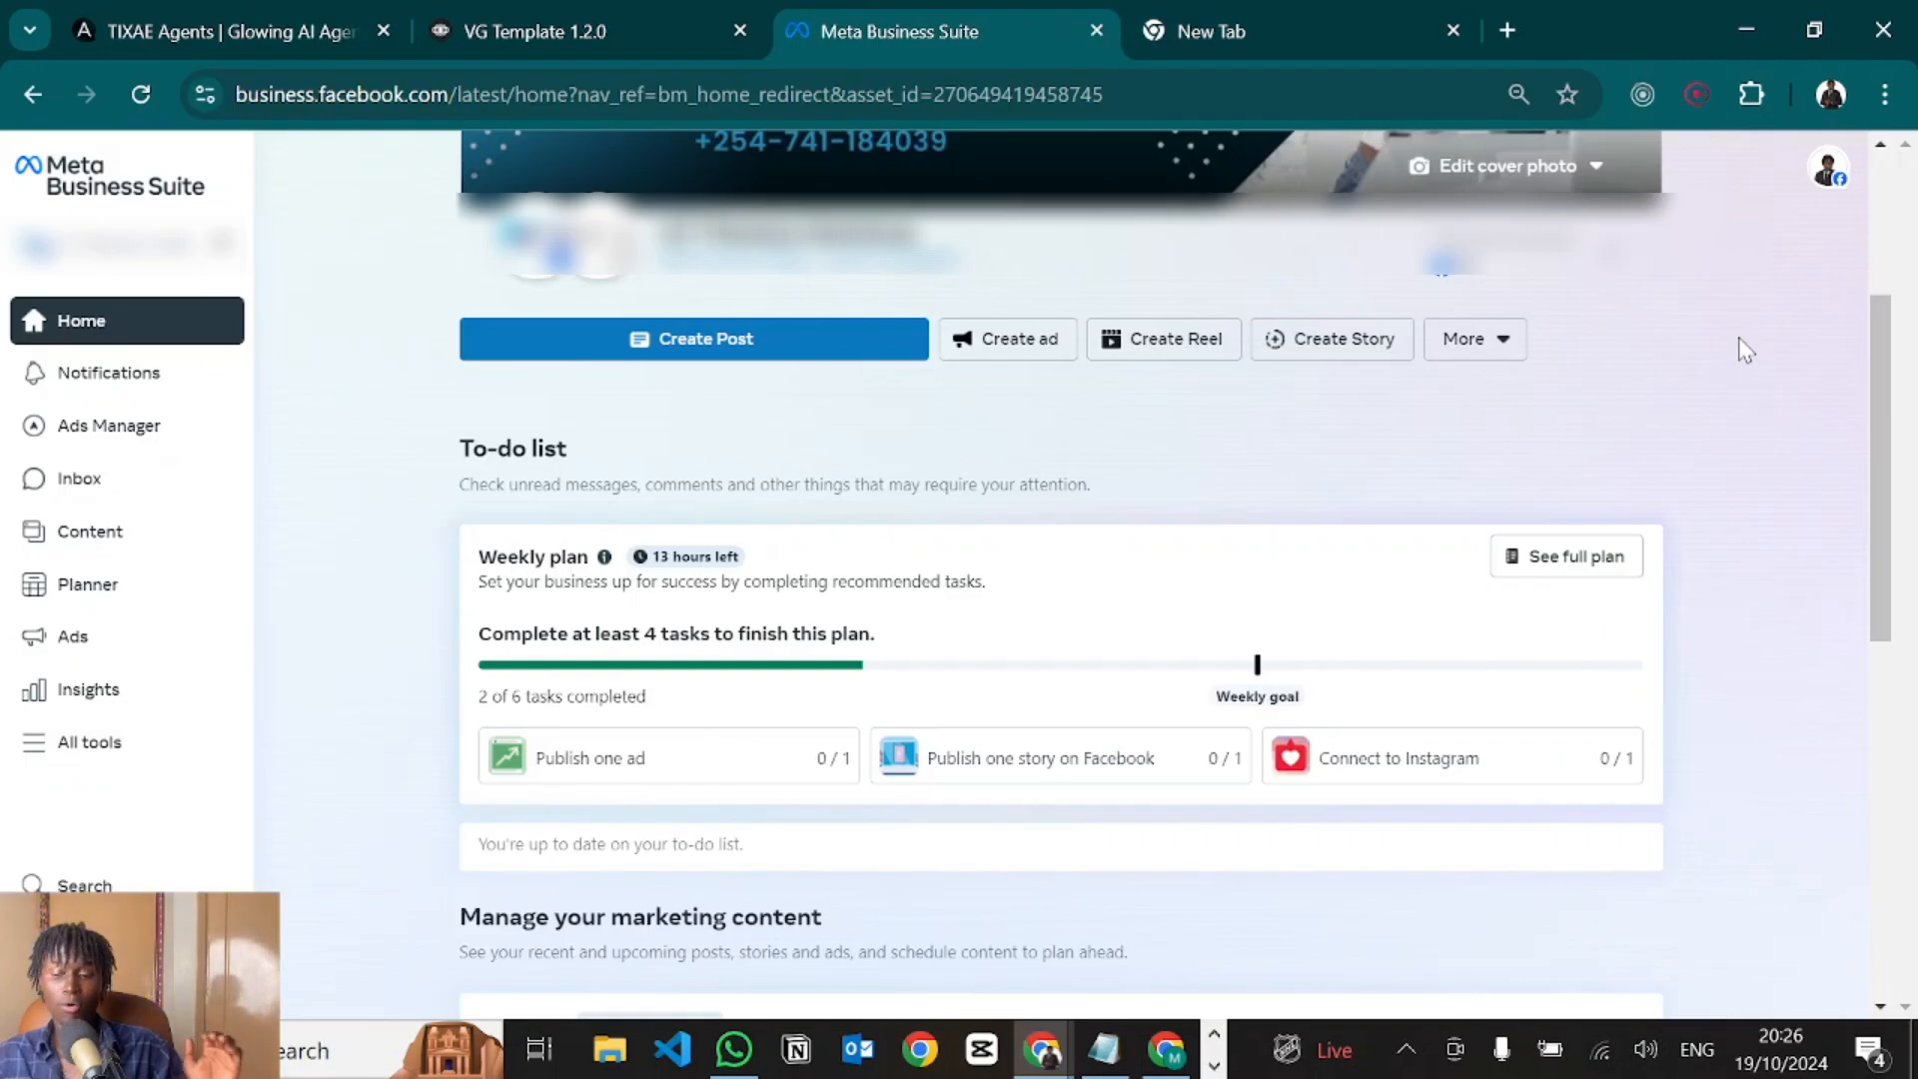
{"action": "left_click", "coordinate": [1744, 349]}
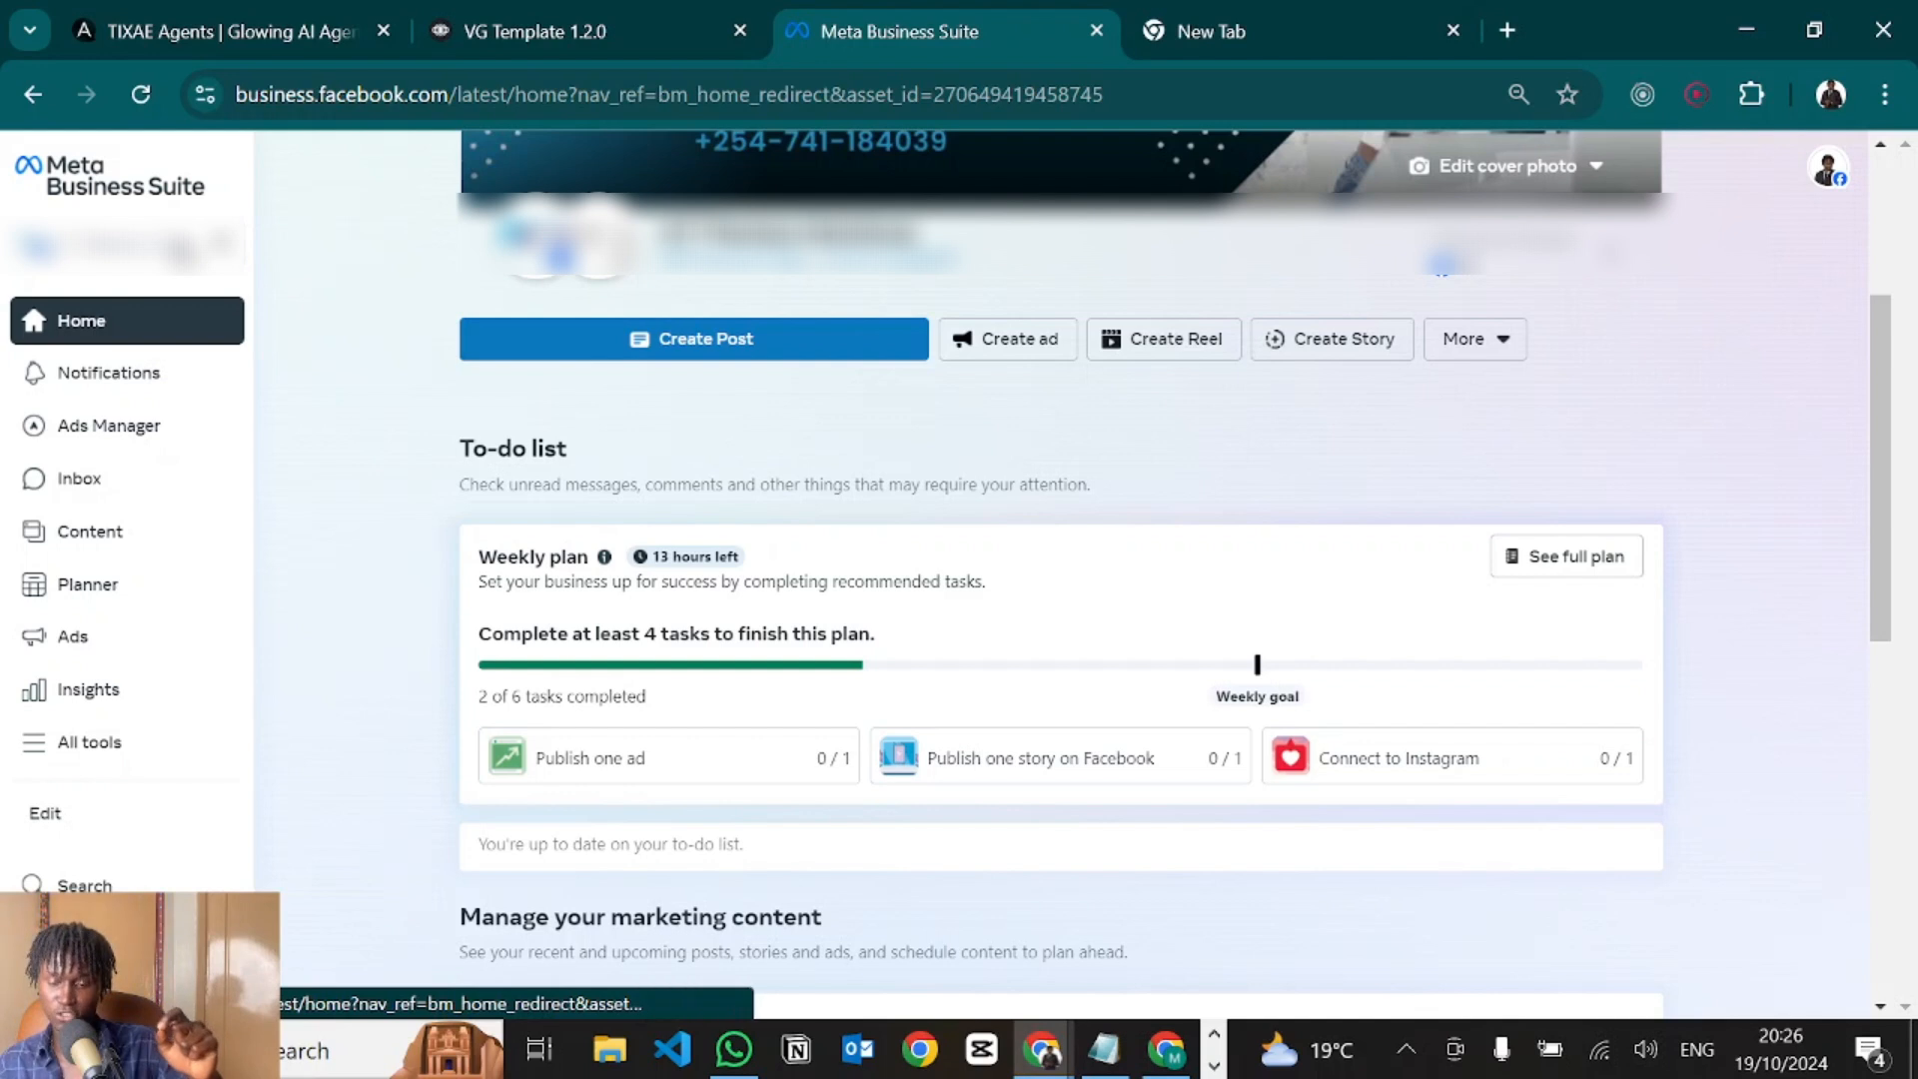
{"action": "left_click", "coordinate": [130, 245]}
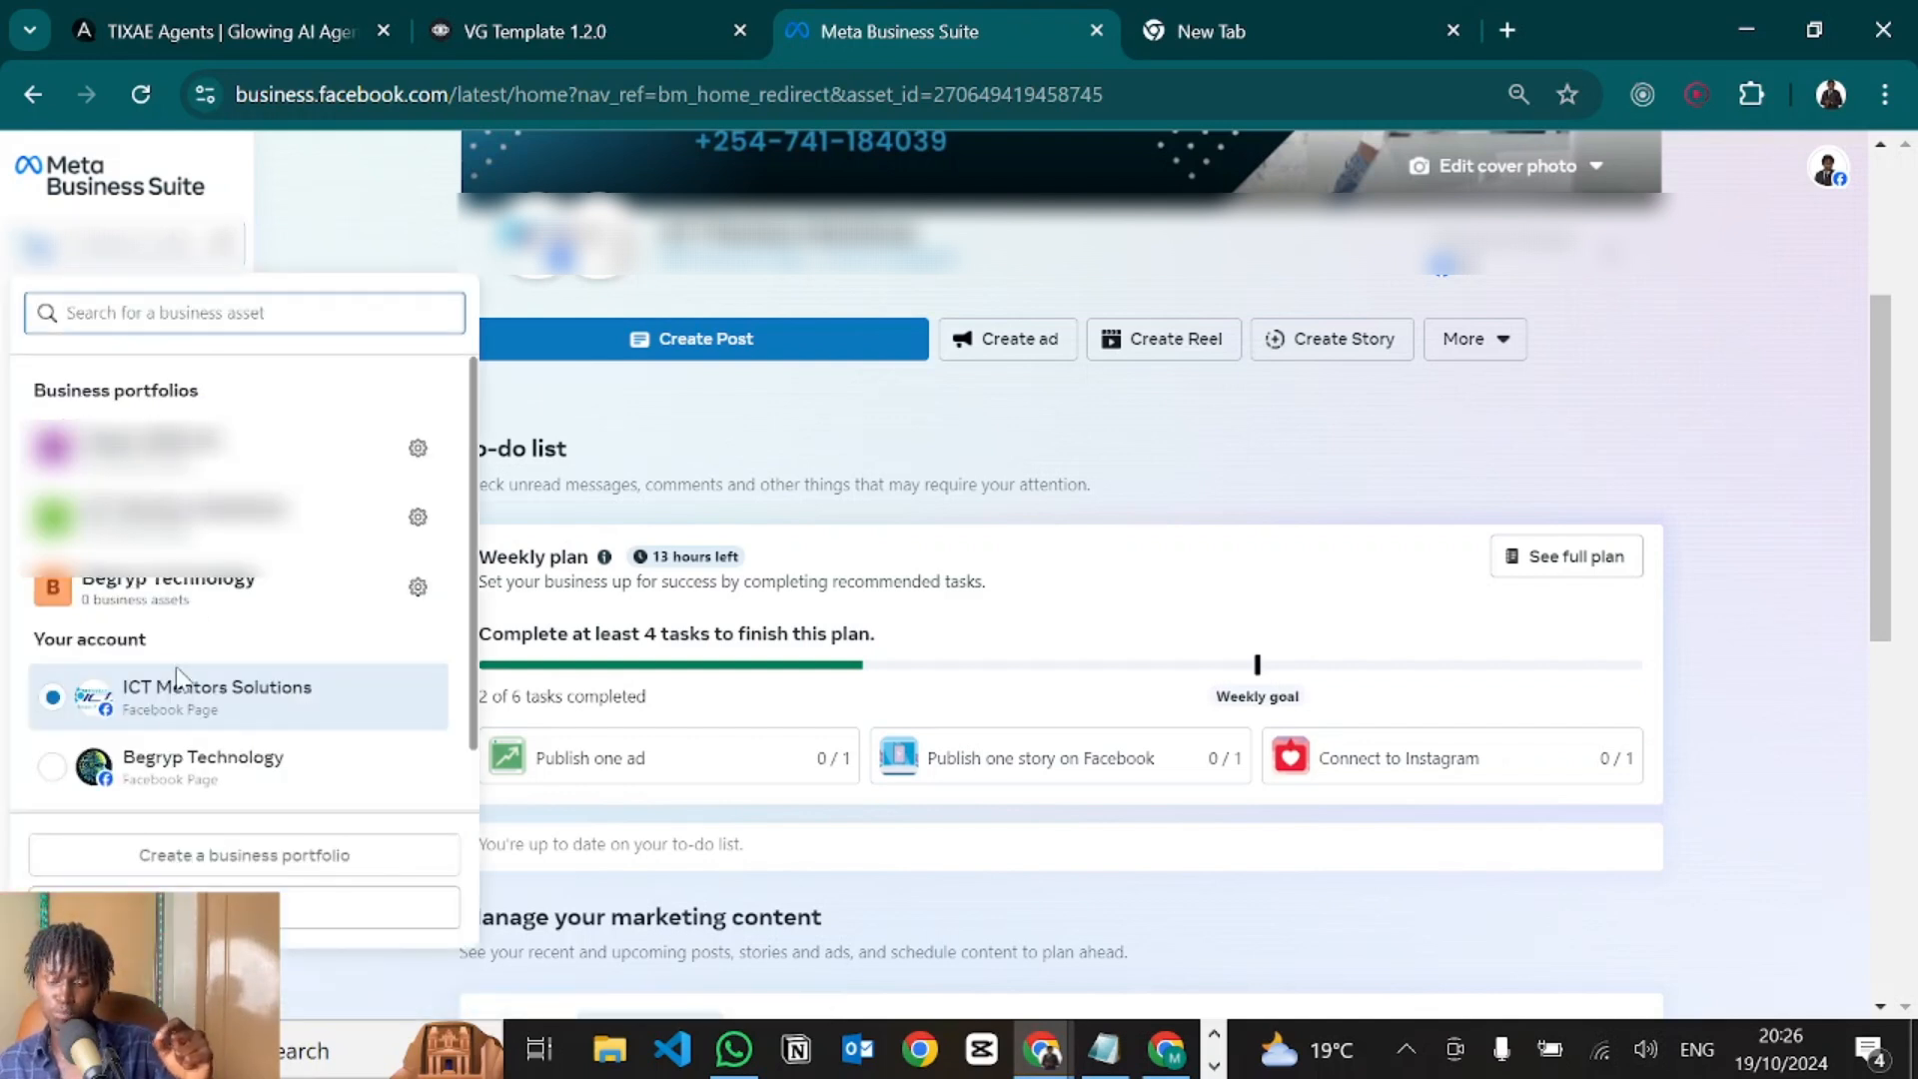
{"action": "mouse_move", "coordinate": [159, 869]}
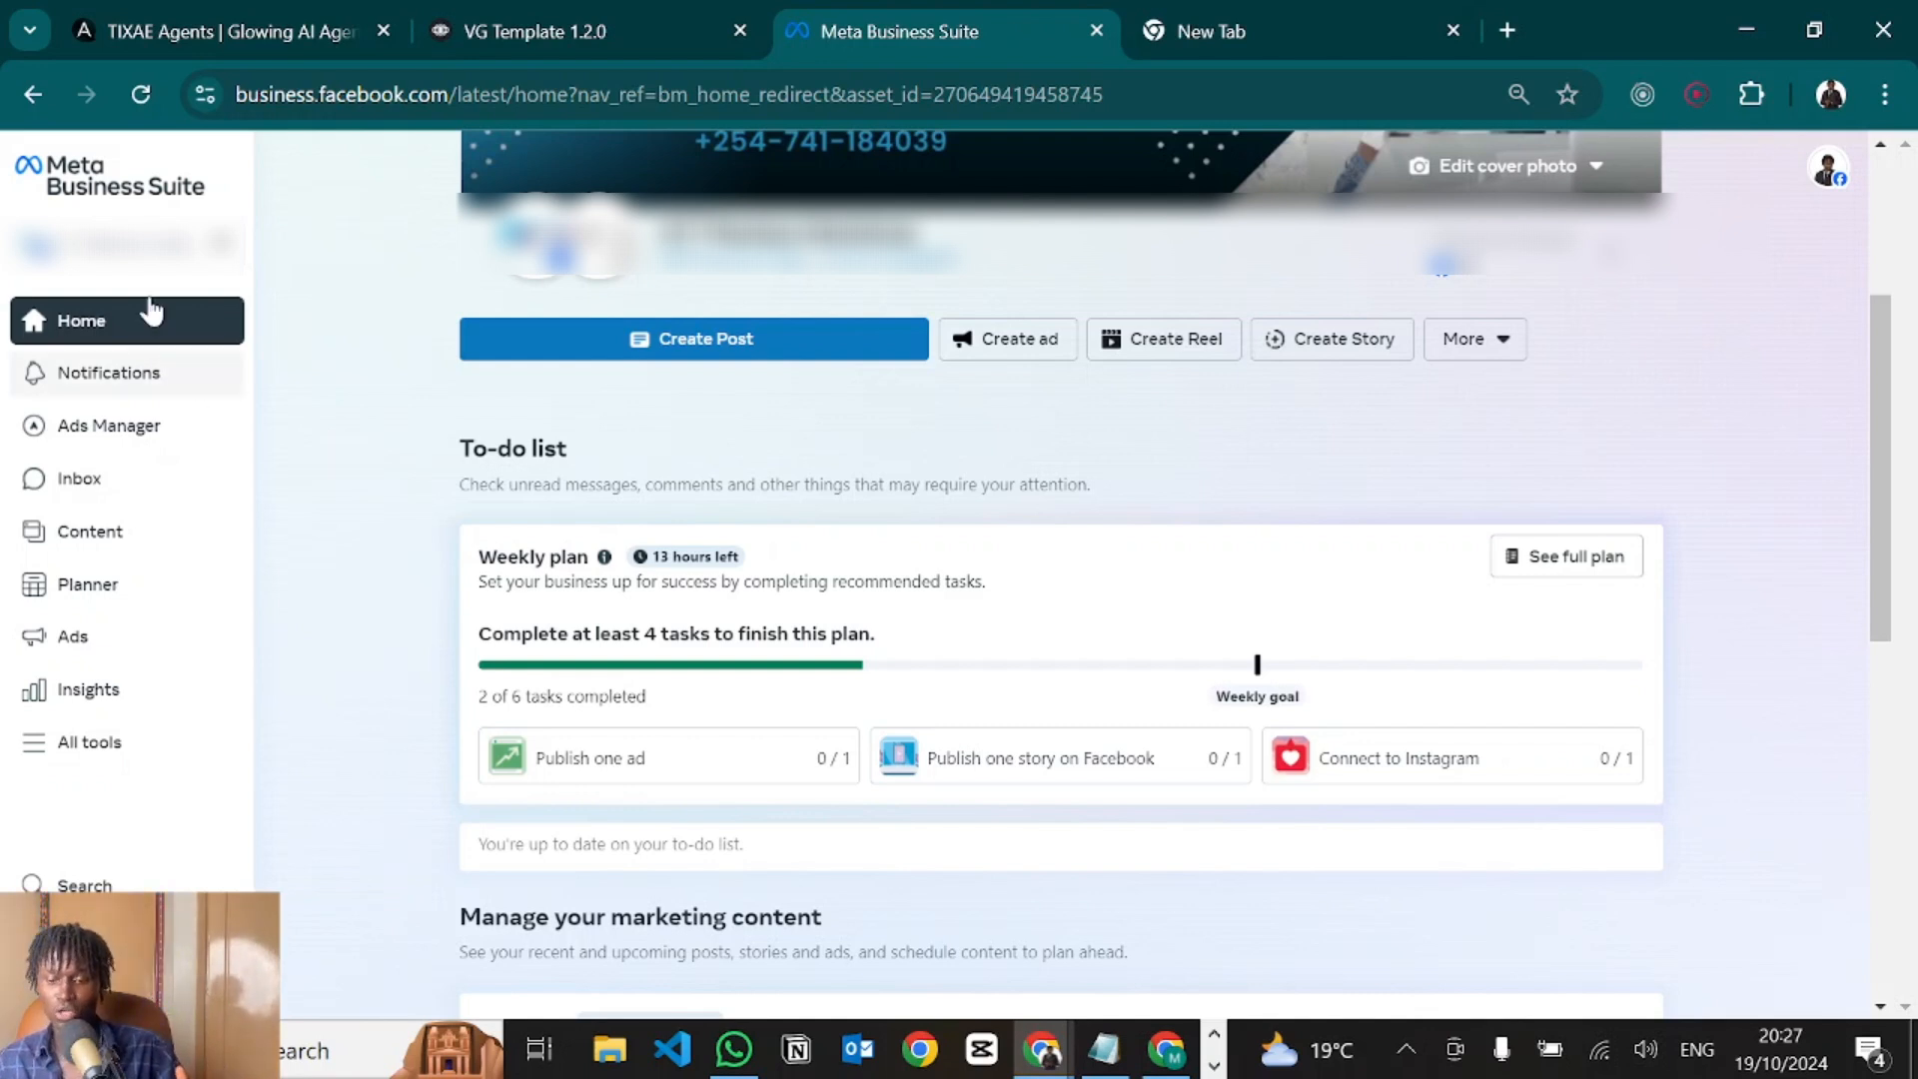
{"action": "left_click", "coordinate": [138, 268]}
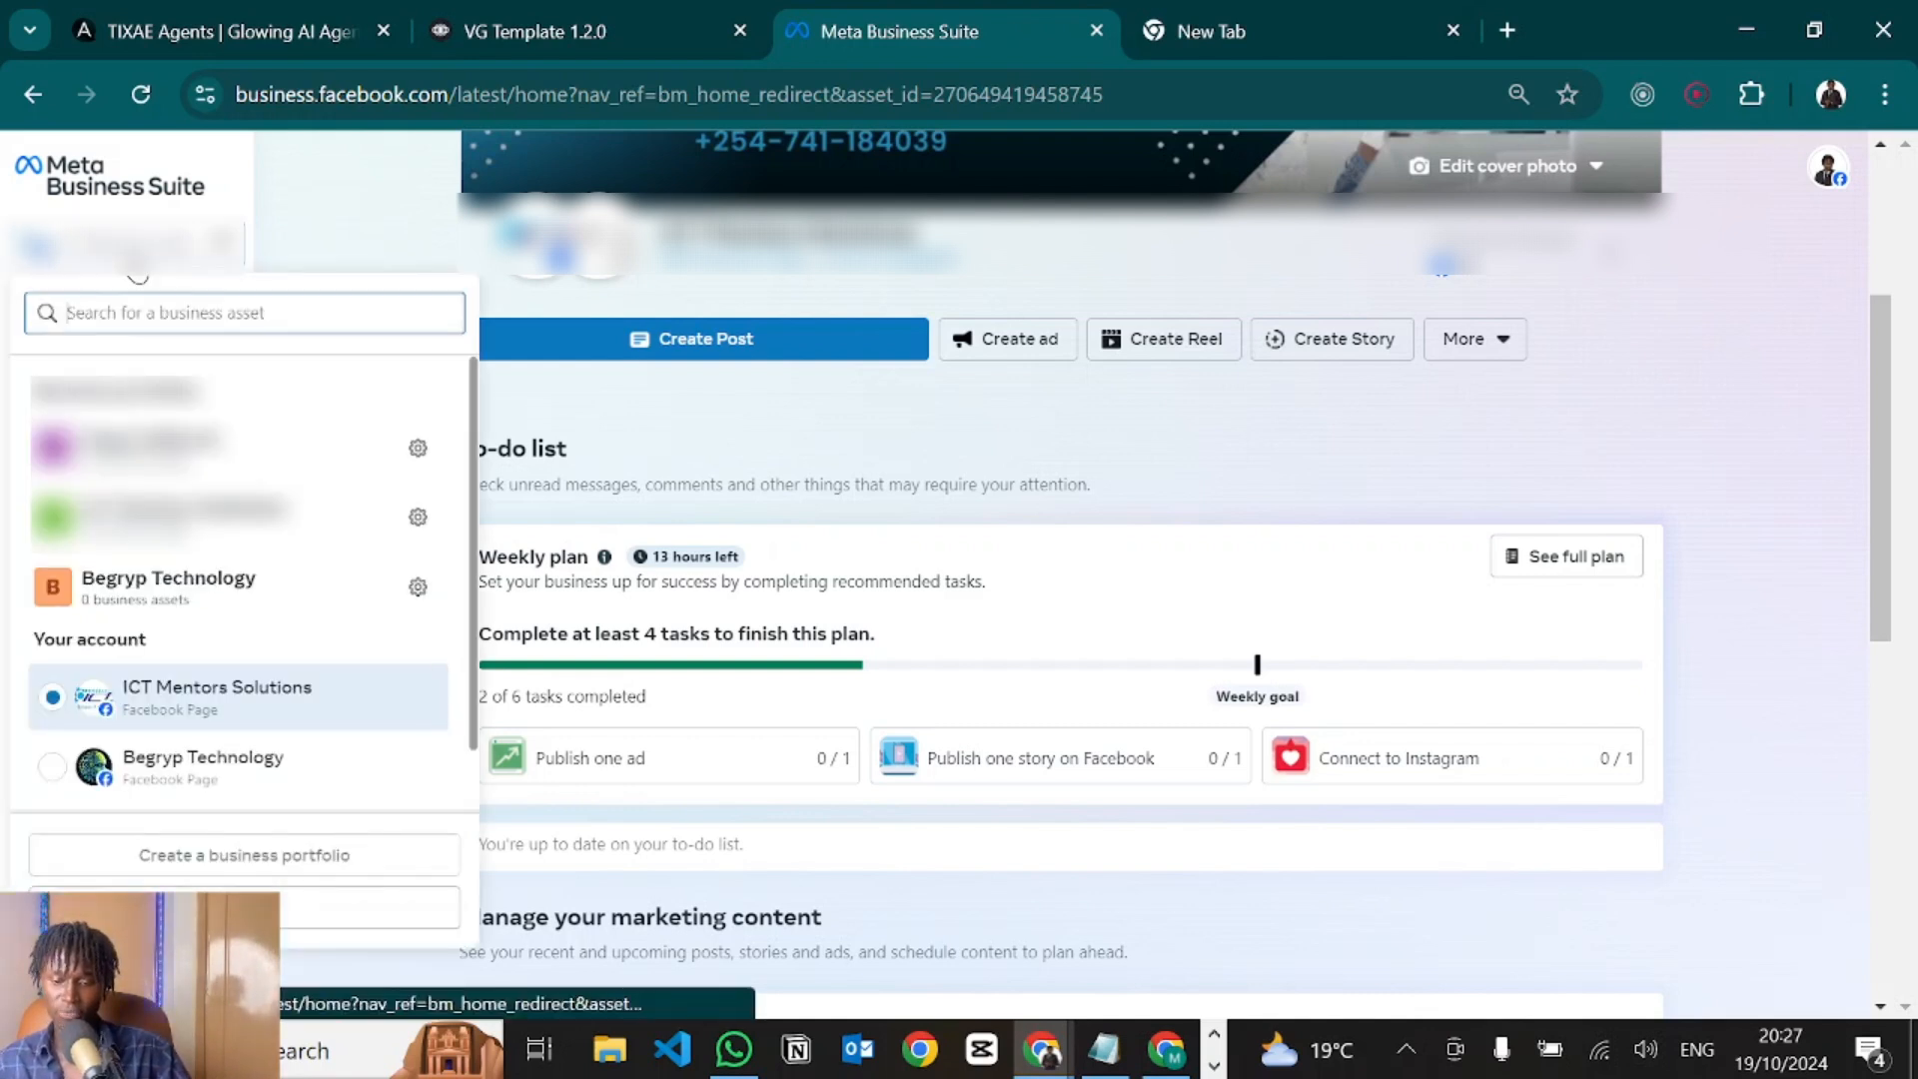
{"action": "left_click", "coordinate": [422, 458]}
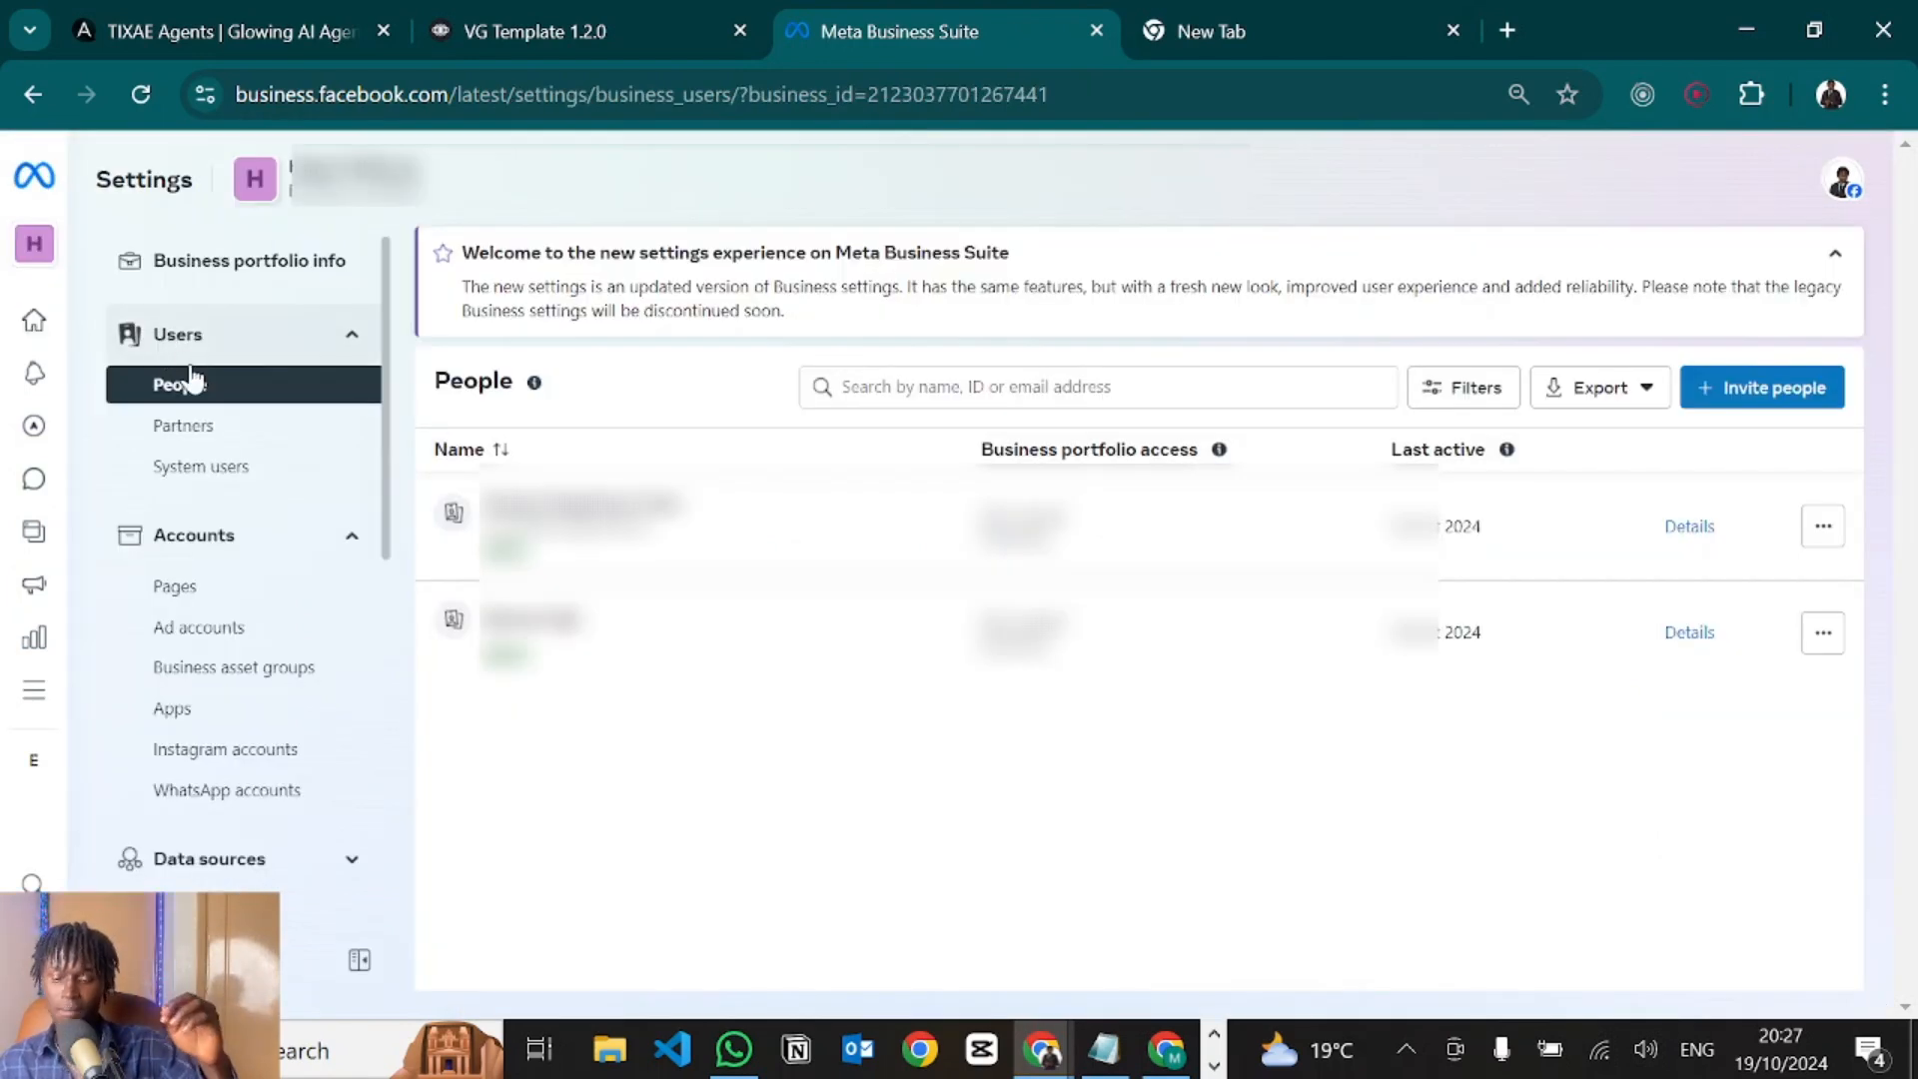
Invite a new person by e-mail with Apps and integrations Manage access, up to Review invitation.
{"action": "left_click", "coordinate": [198, 398]}
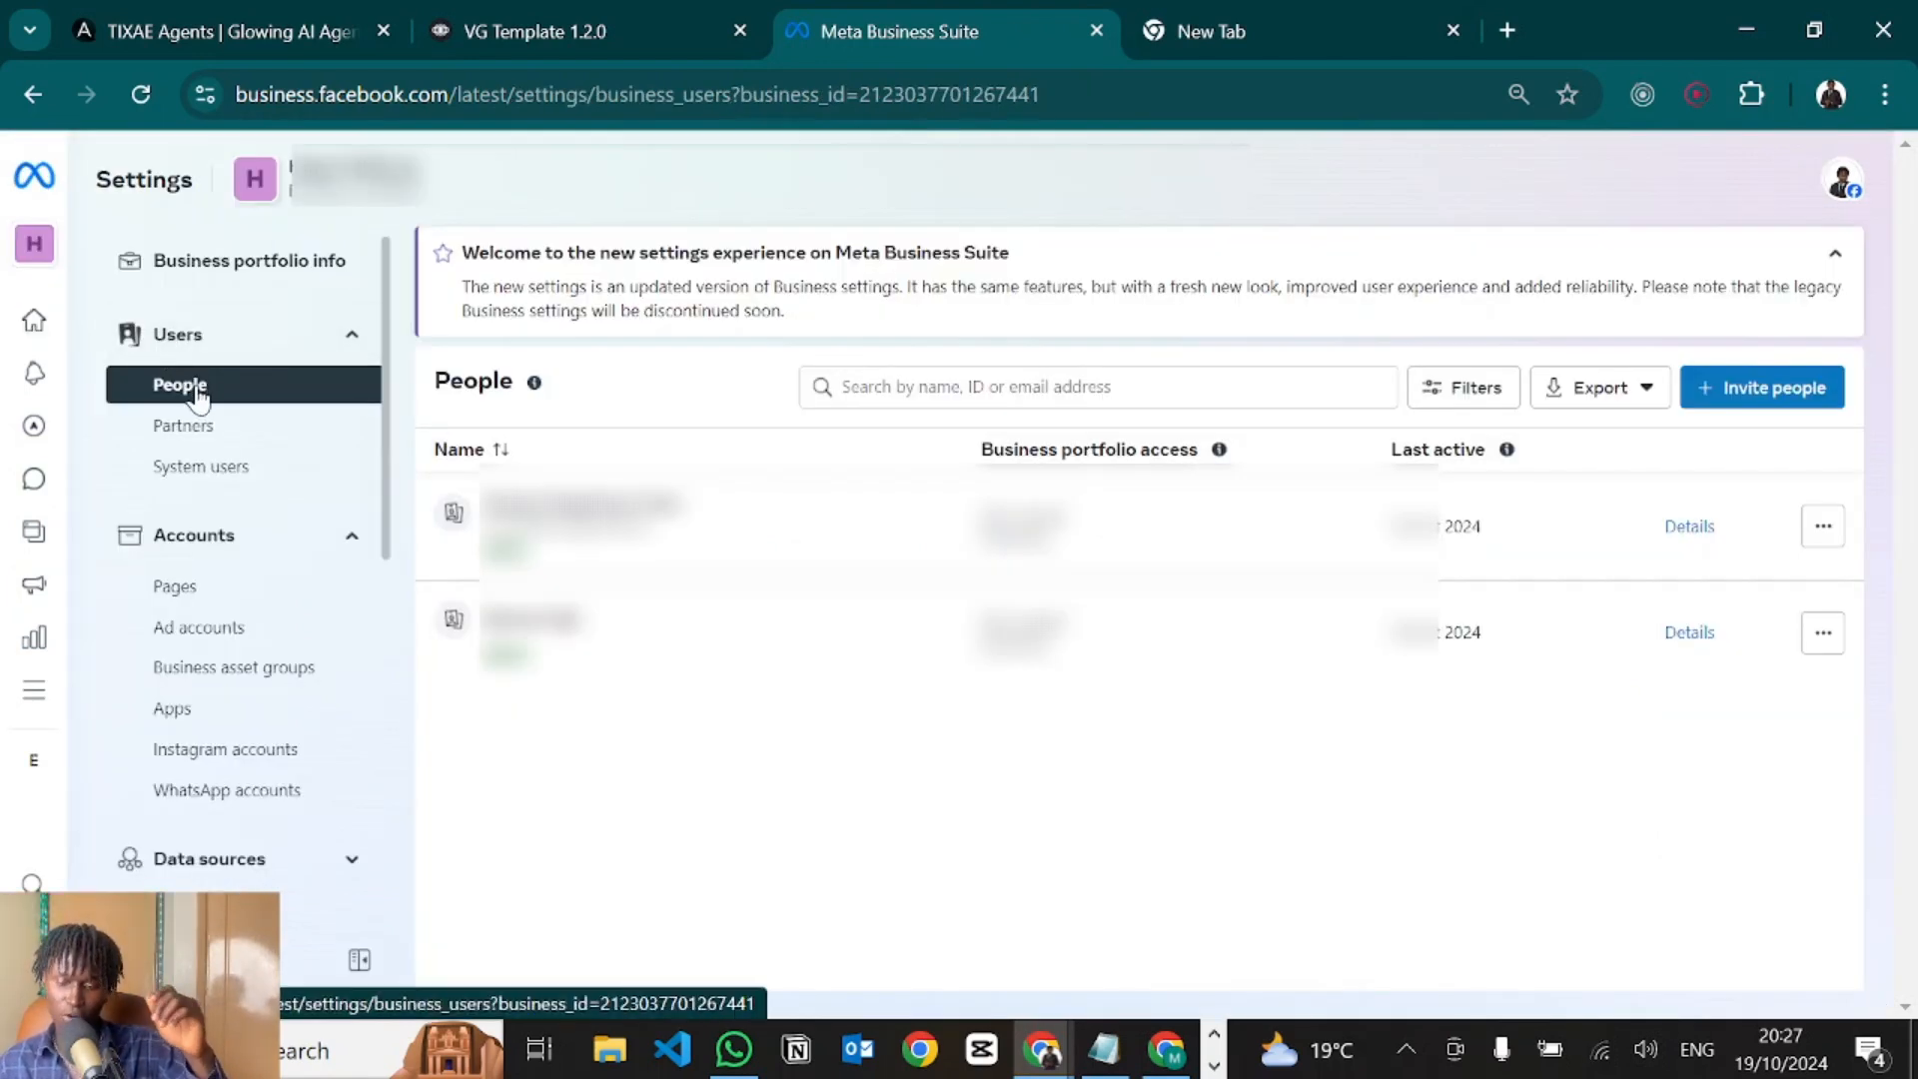
{"action": "left_click", "coordinate": [1764, 389]}
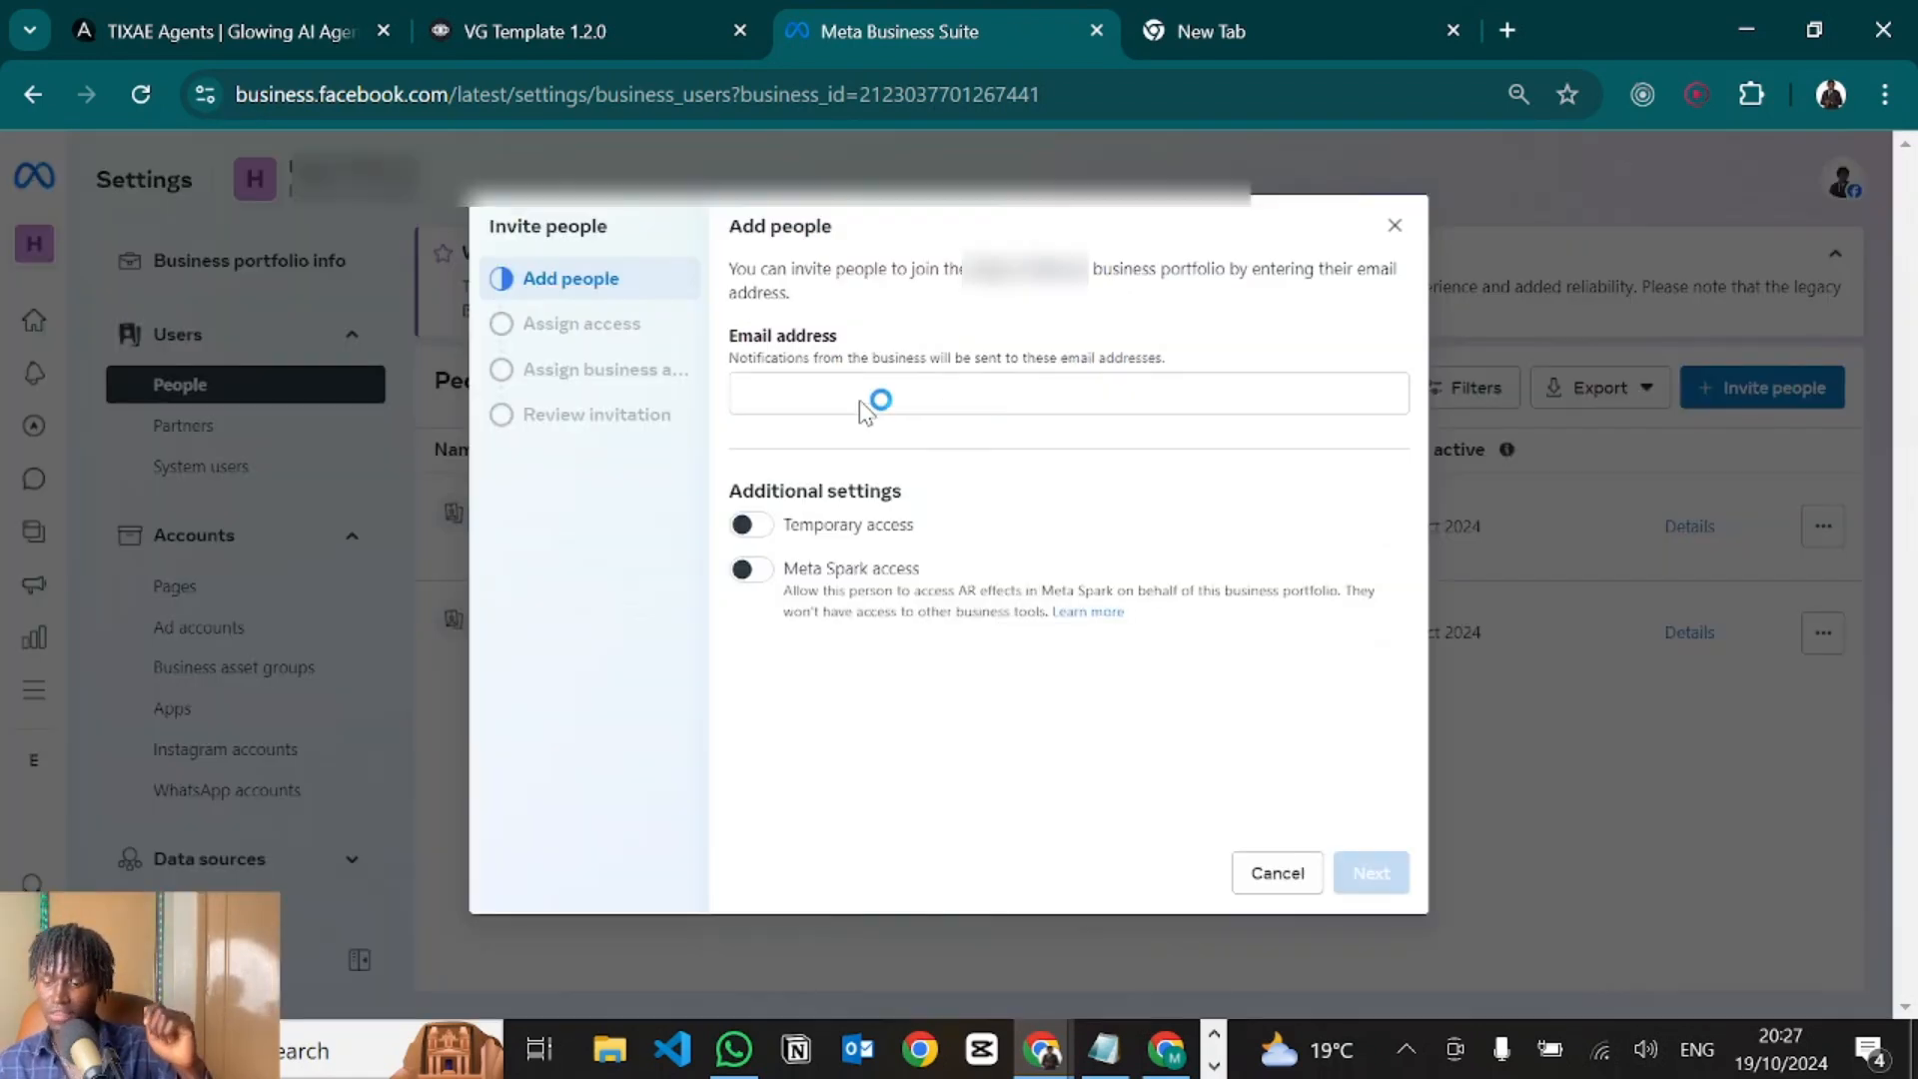
{"action": "left_click", "coordinate": [782, 397]}
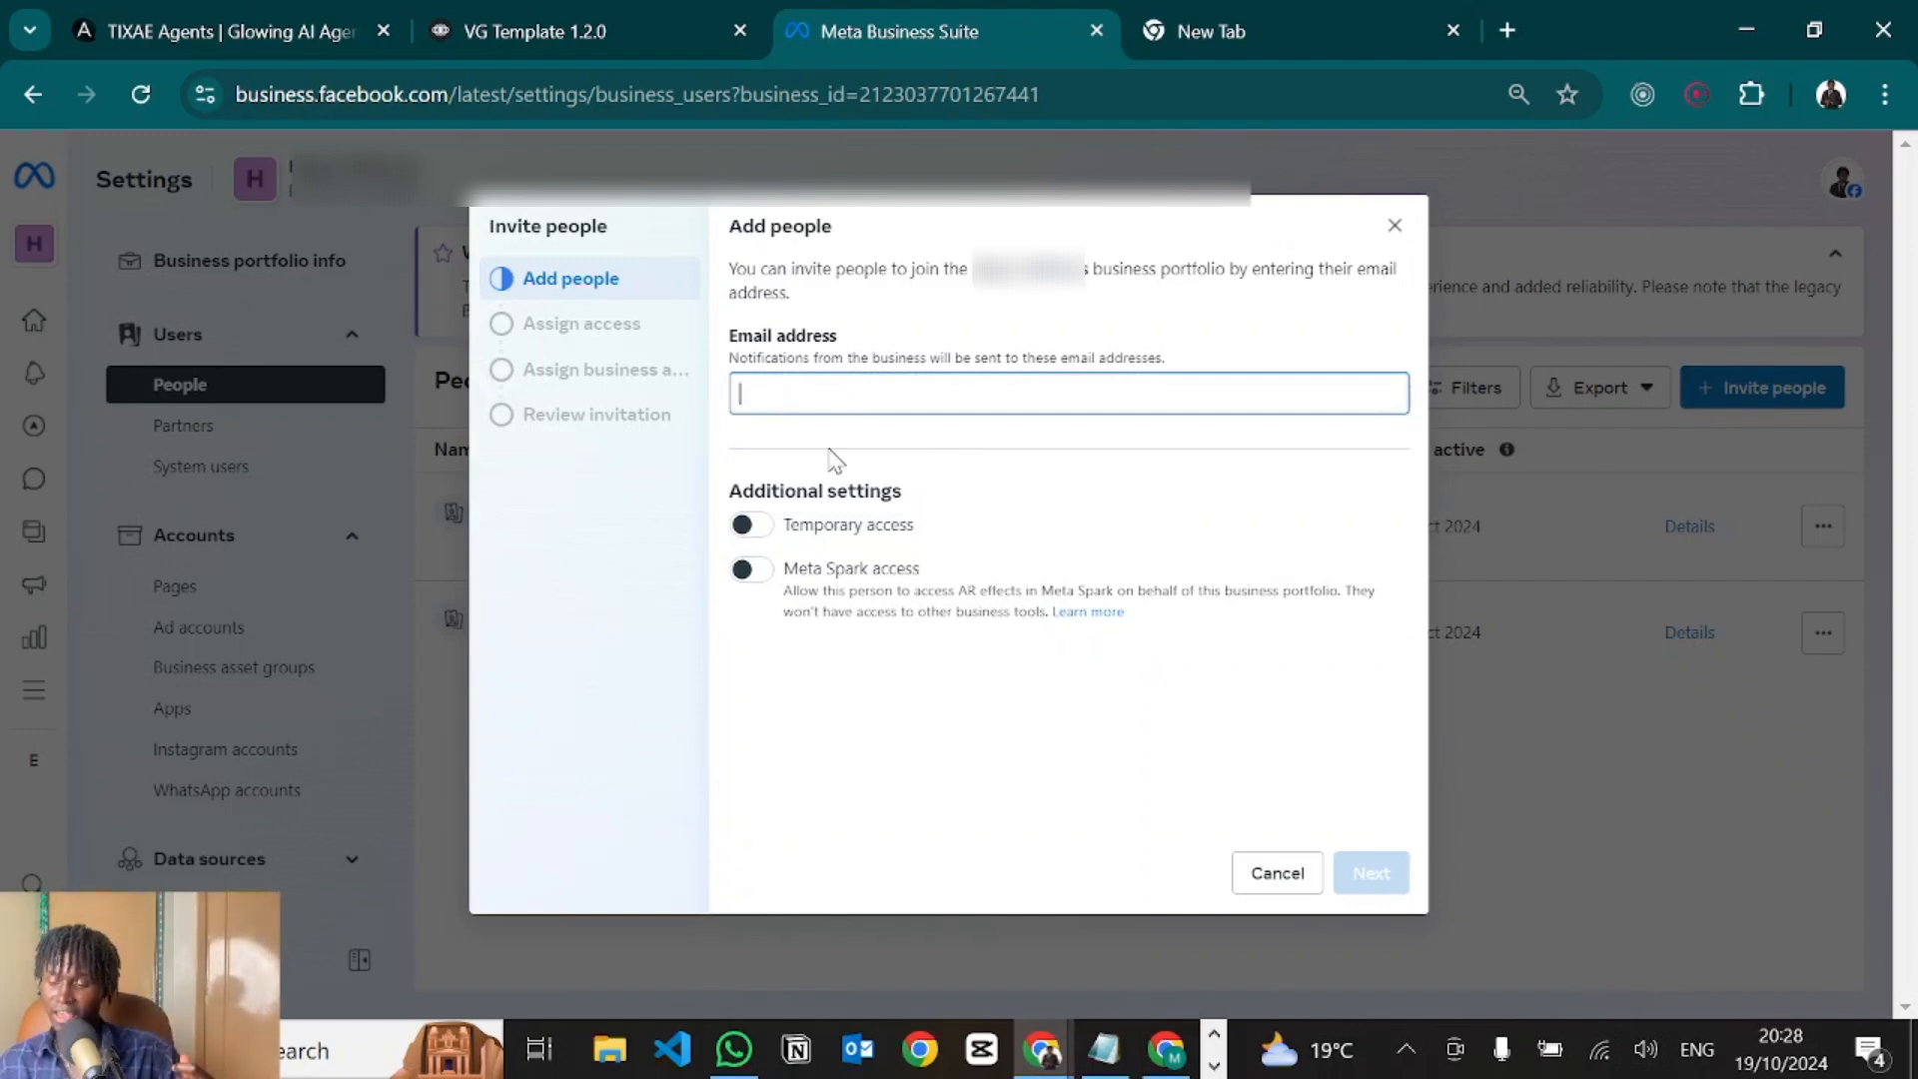
{"action": "key", "text": "ctrl+v"}
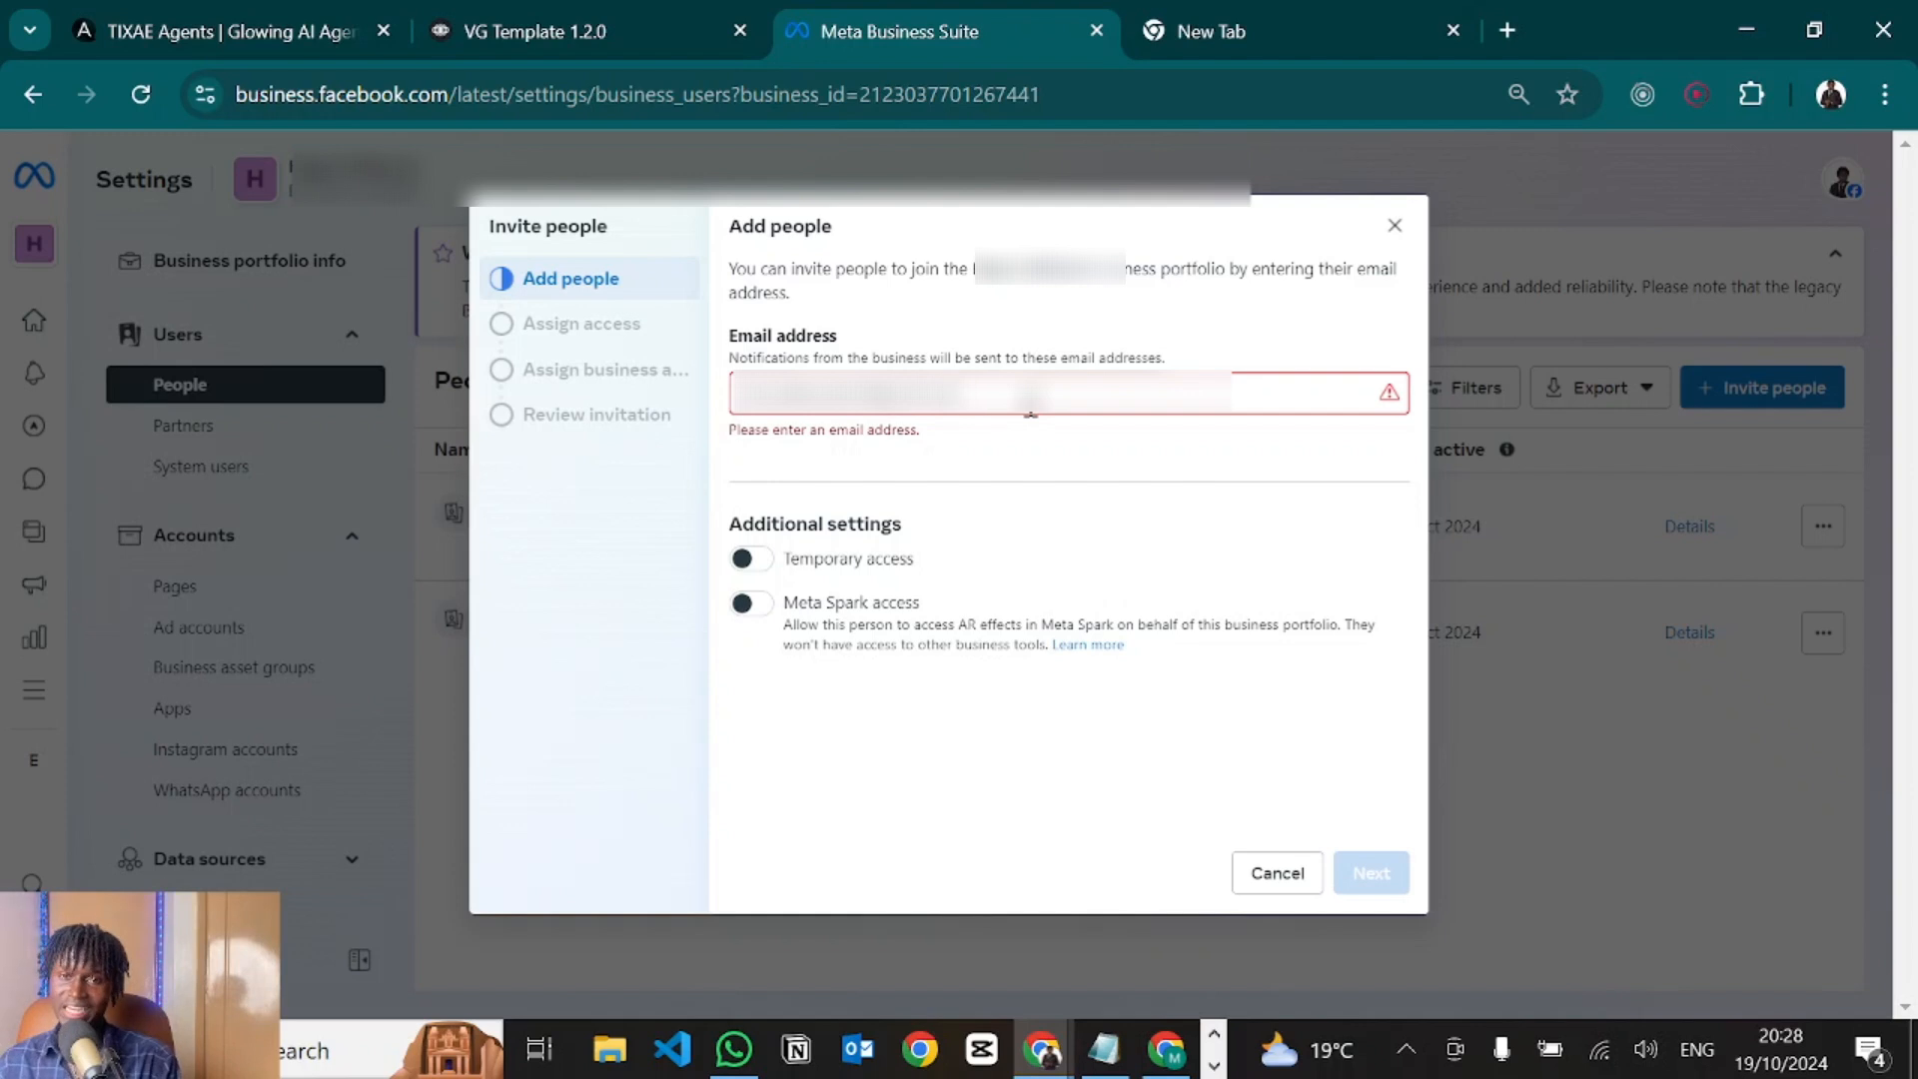
{"action": "type", "text": ".com"}
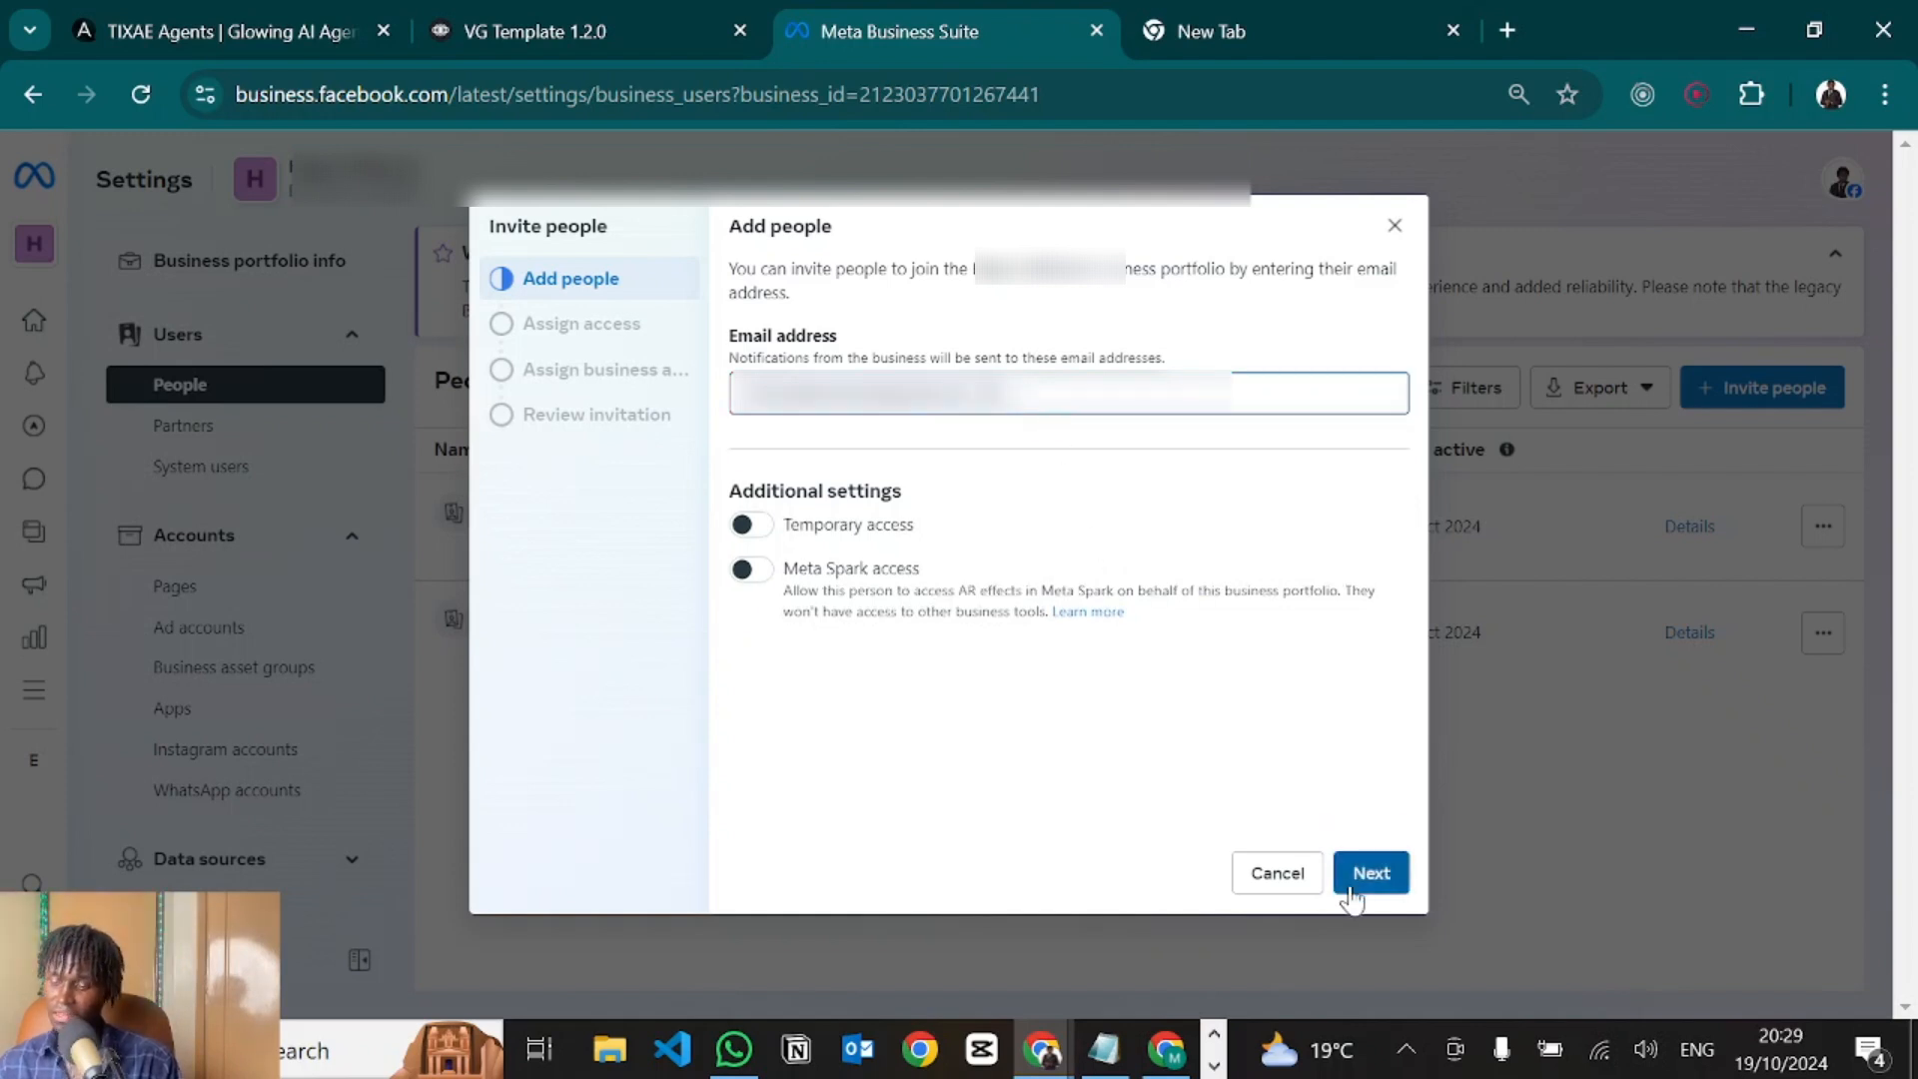
{"action": "left_click", "coordinate": [1368, 887]}
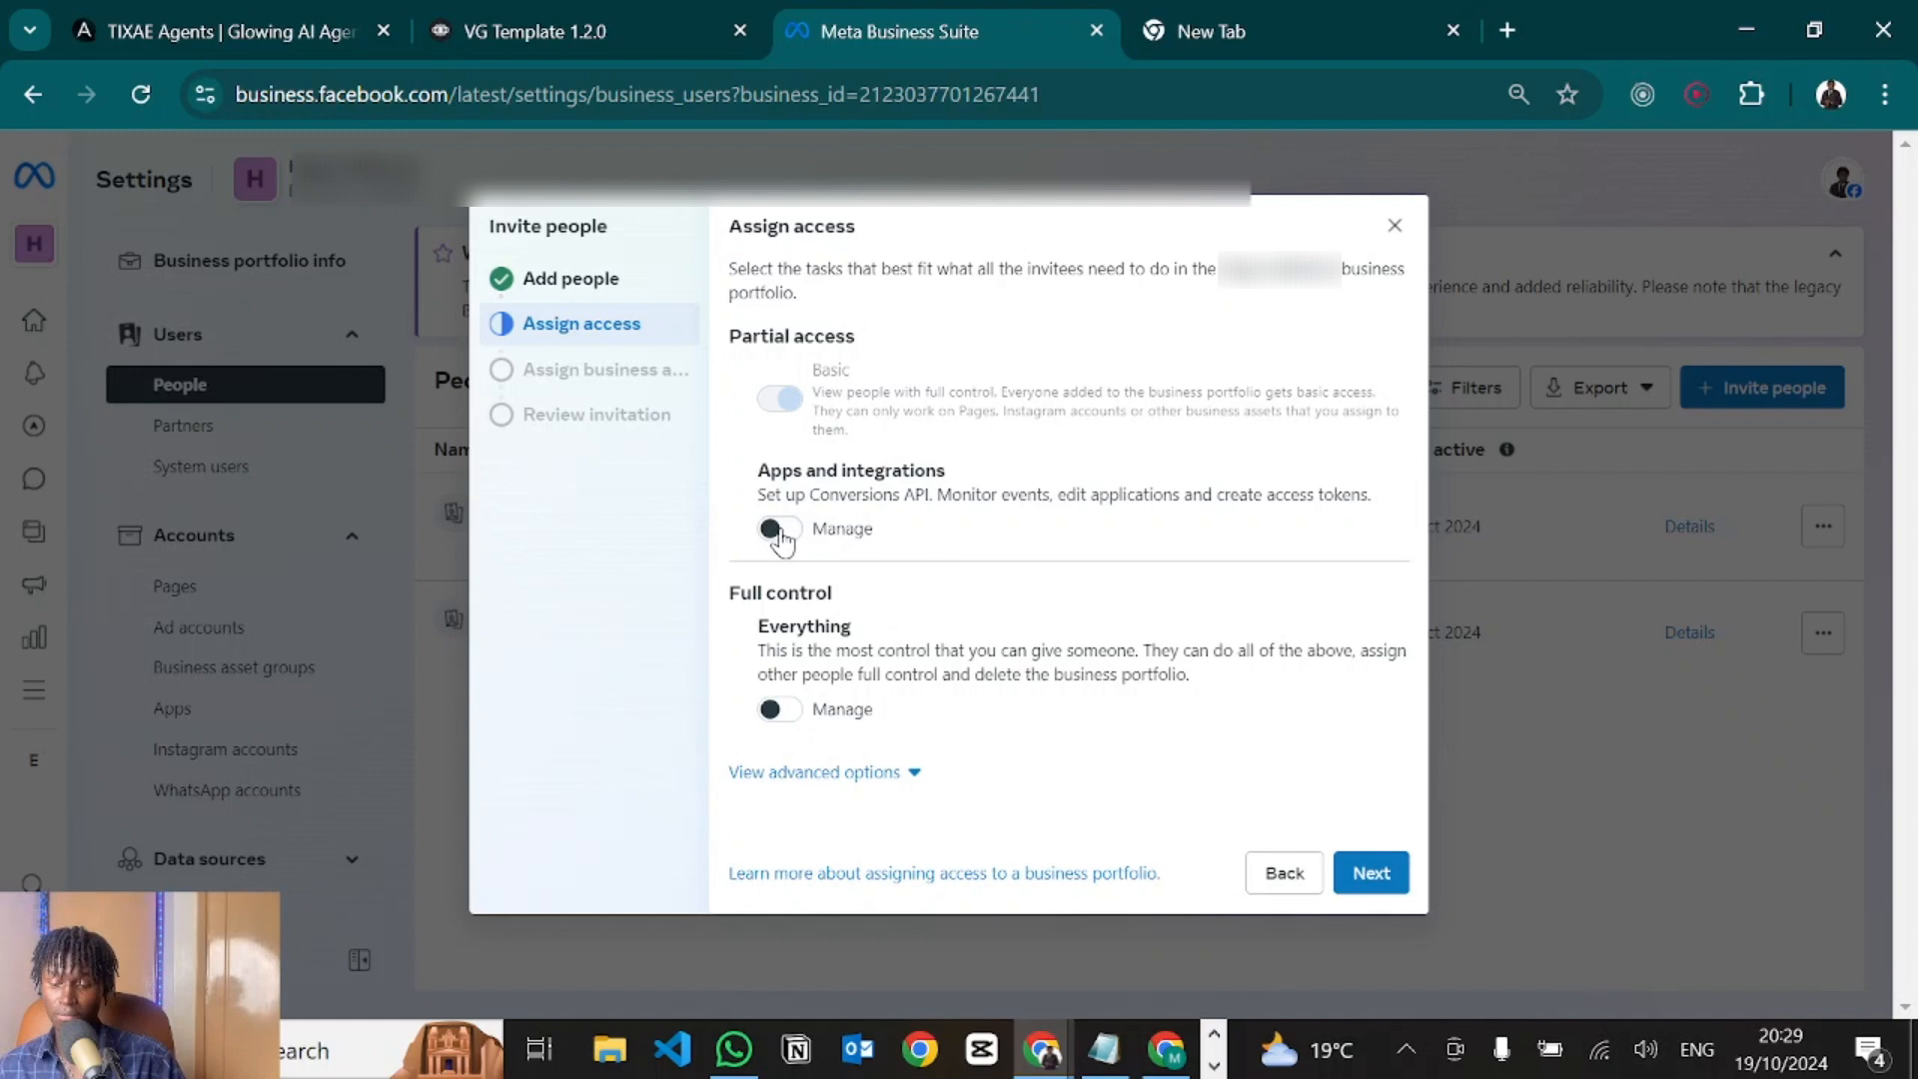
{"action": "left_click", "coordinate": [779, 529]}
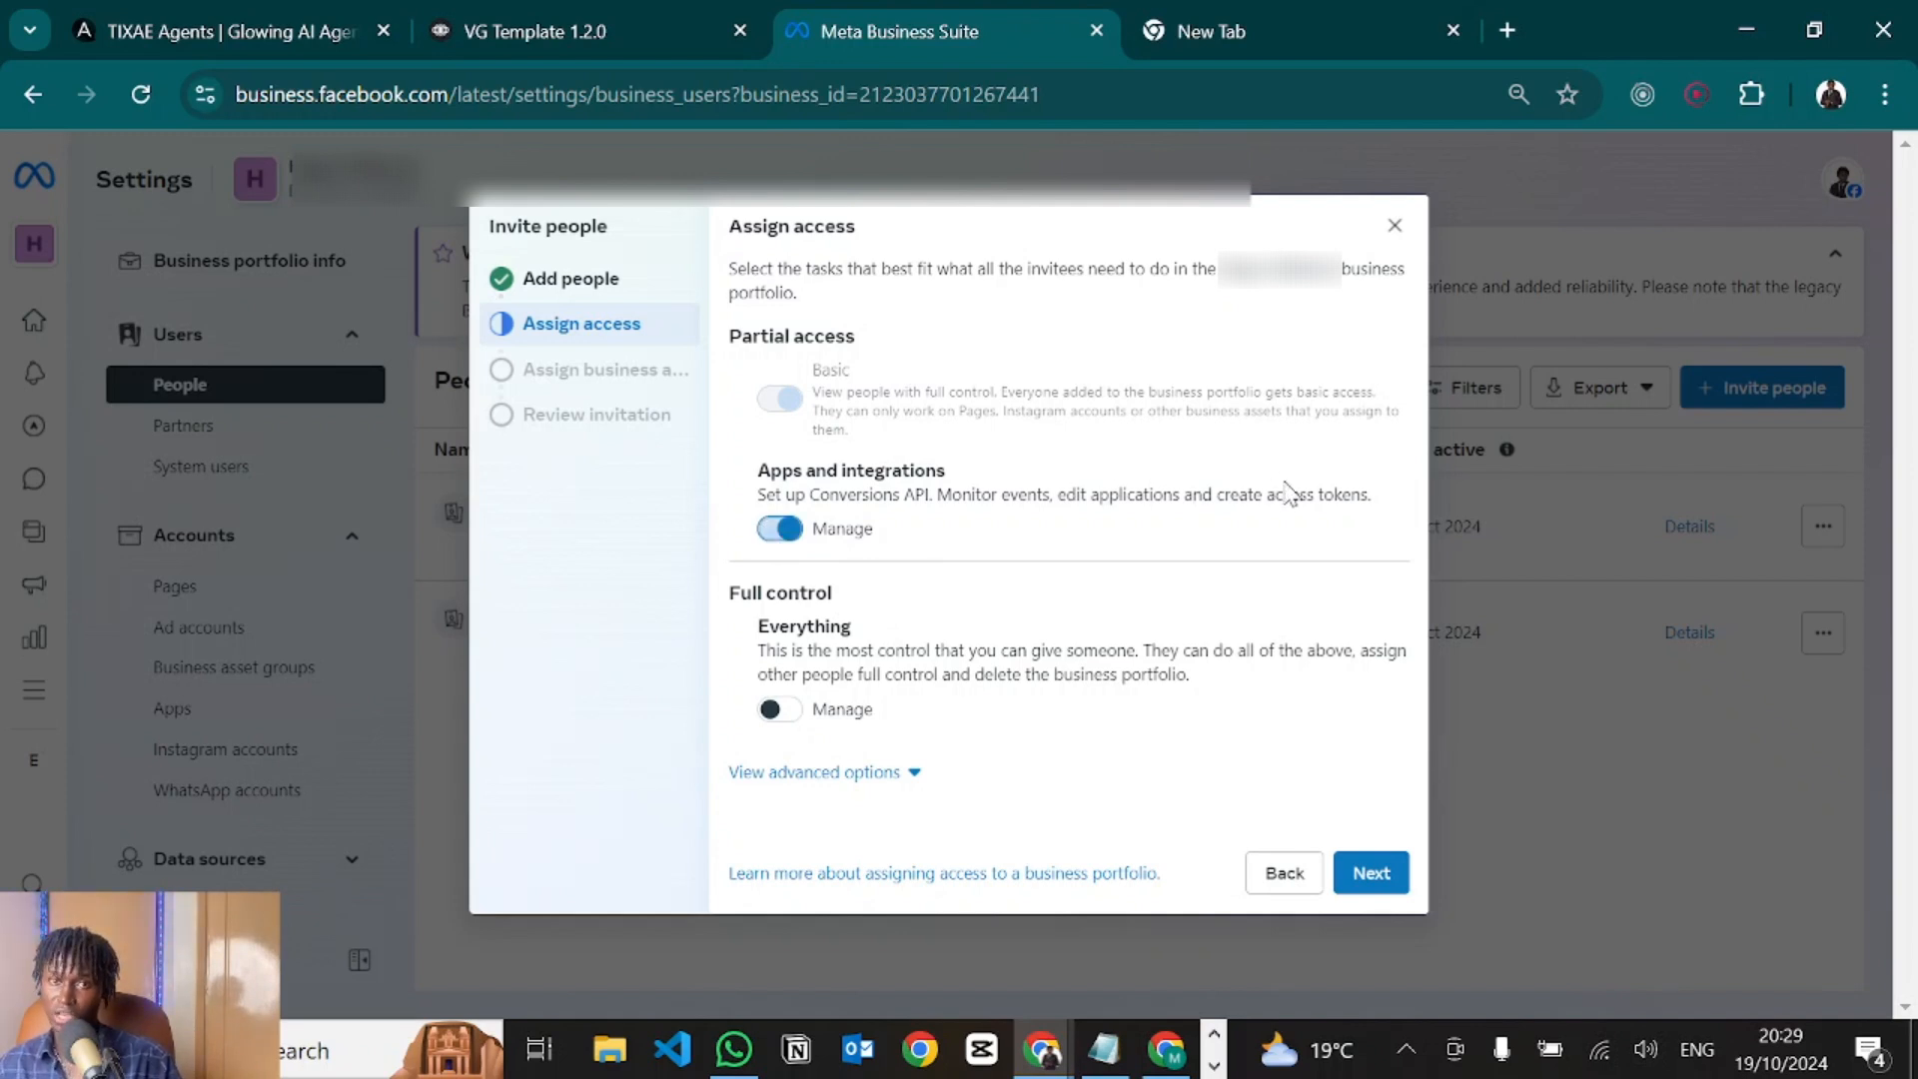
{"action": "left_click", "coordinate": [1371, 872]}
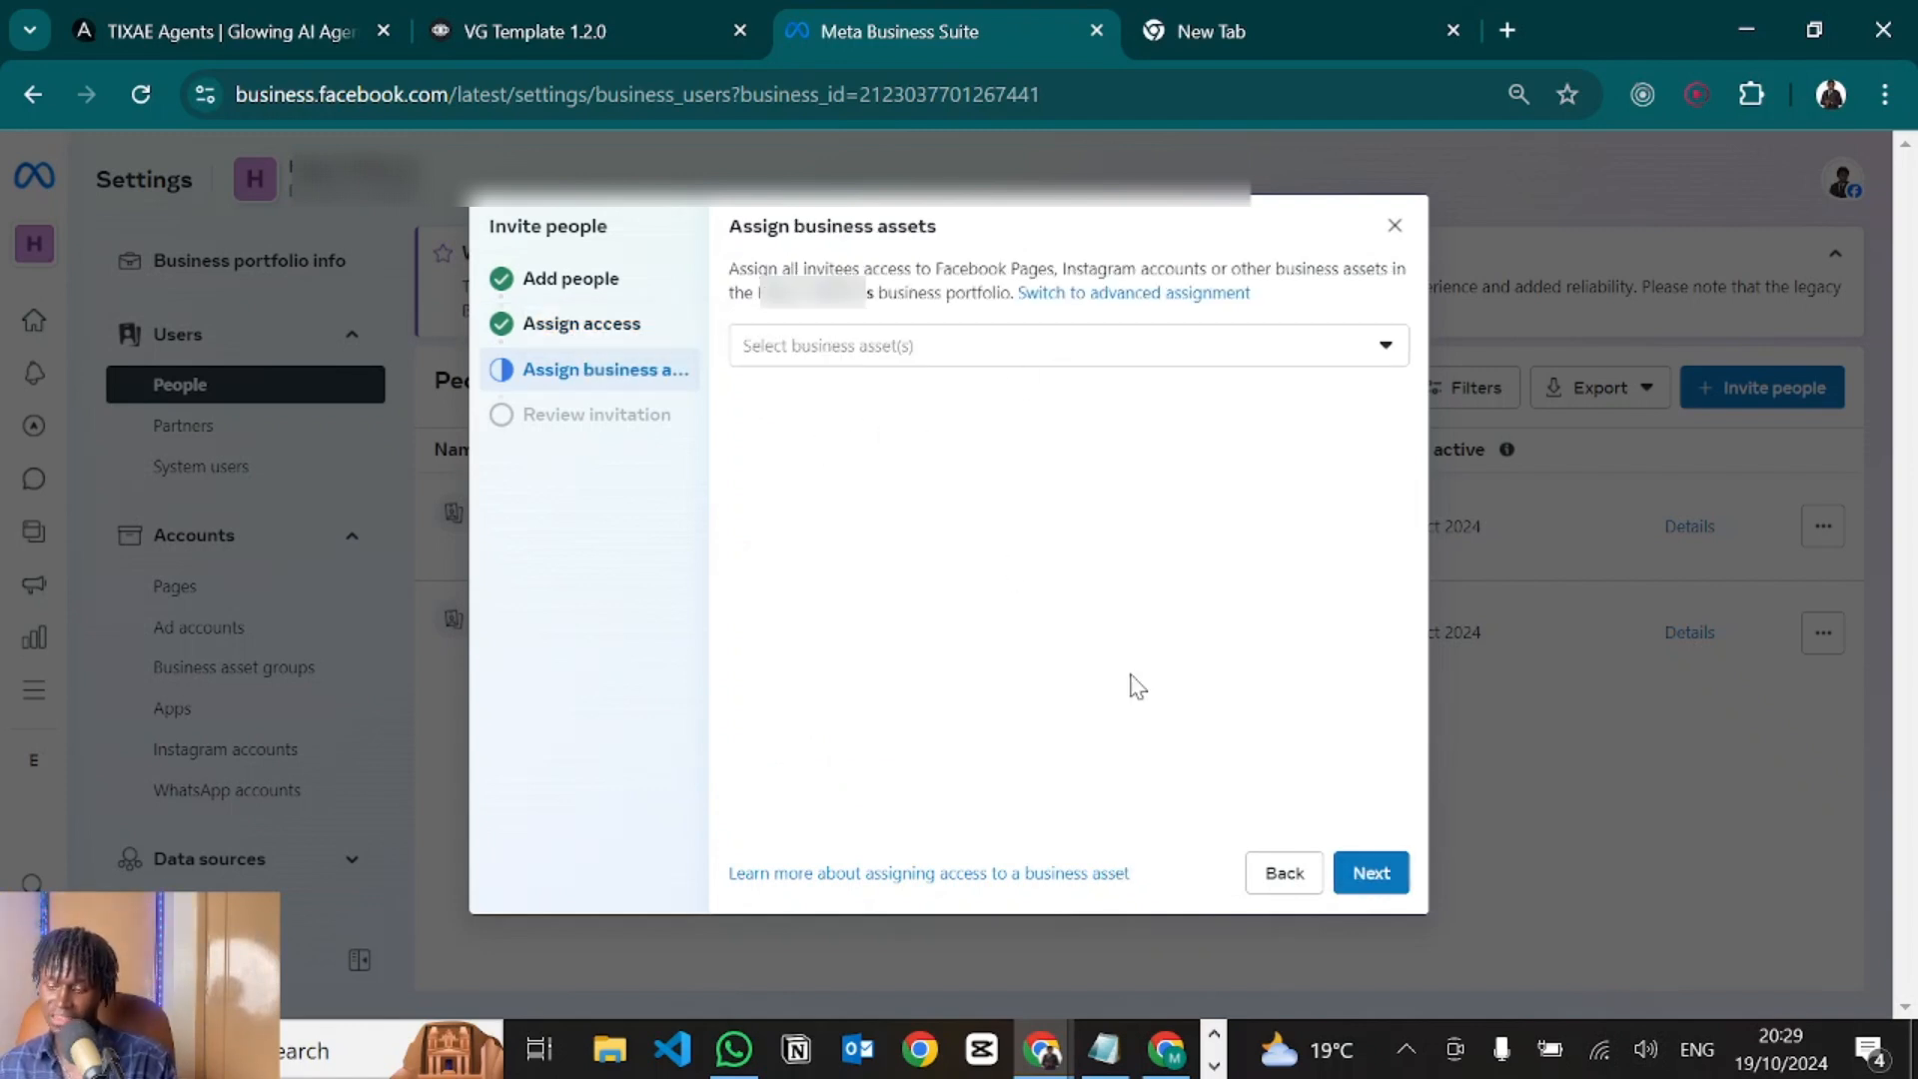
{"action": "left_click", "coordinate": [1375, 877]}
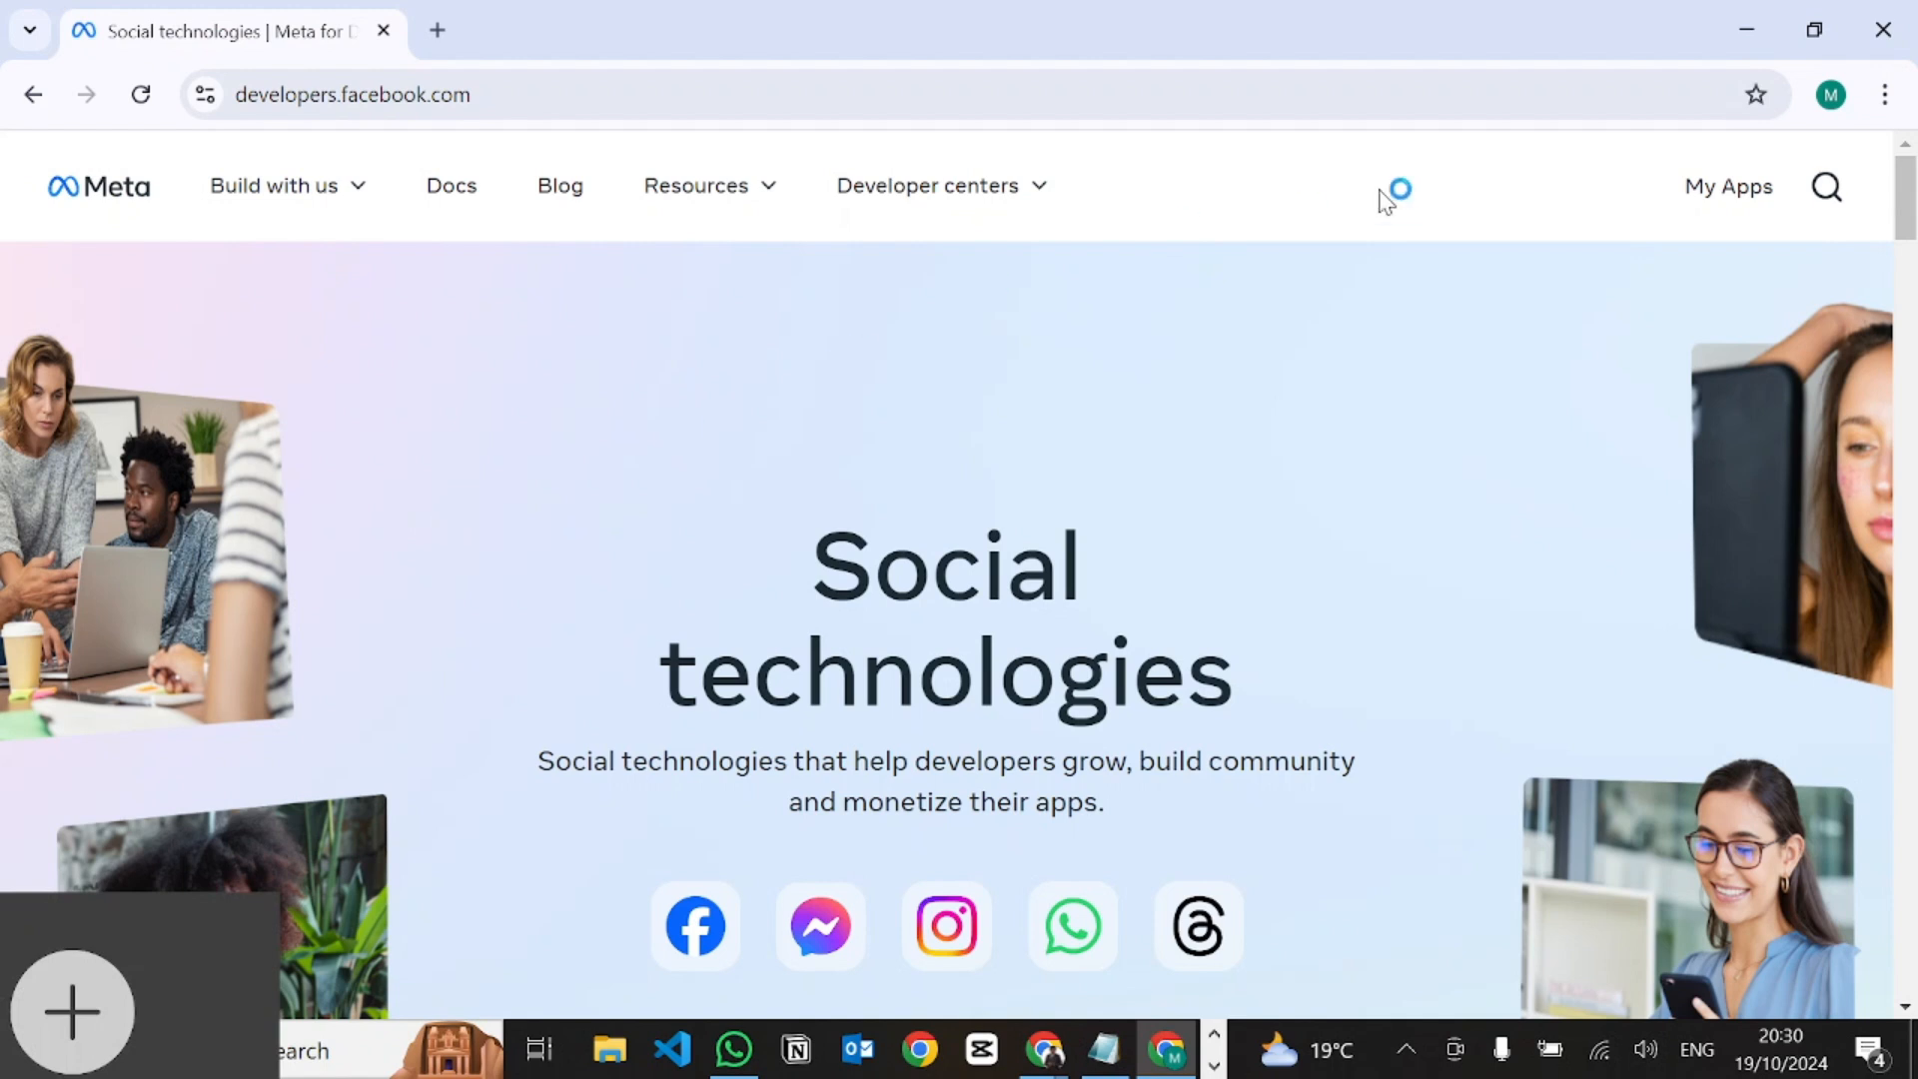
Filter My Apps to the Hope Uniforms portfolio and start creating a new app.
{"action": "left_click", "coordinate": [1755, 203]}
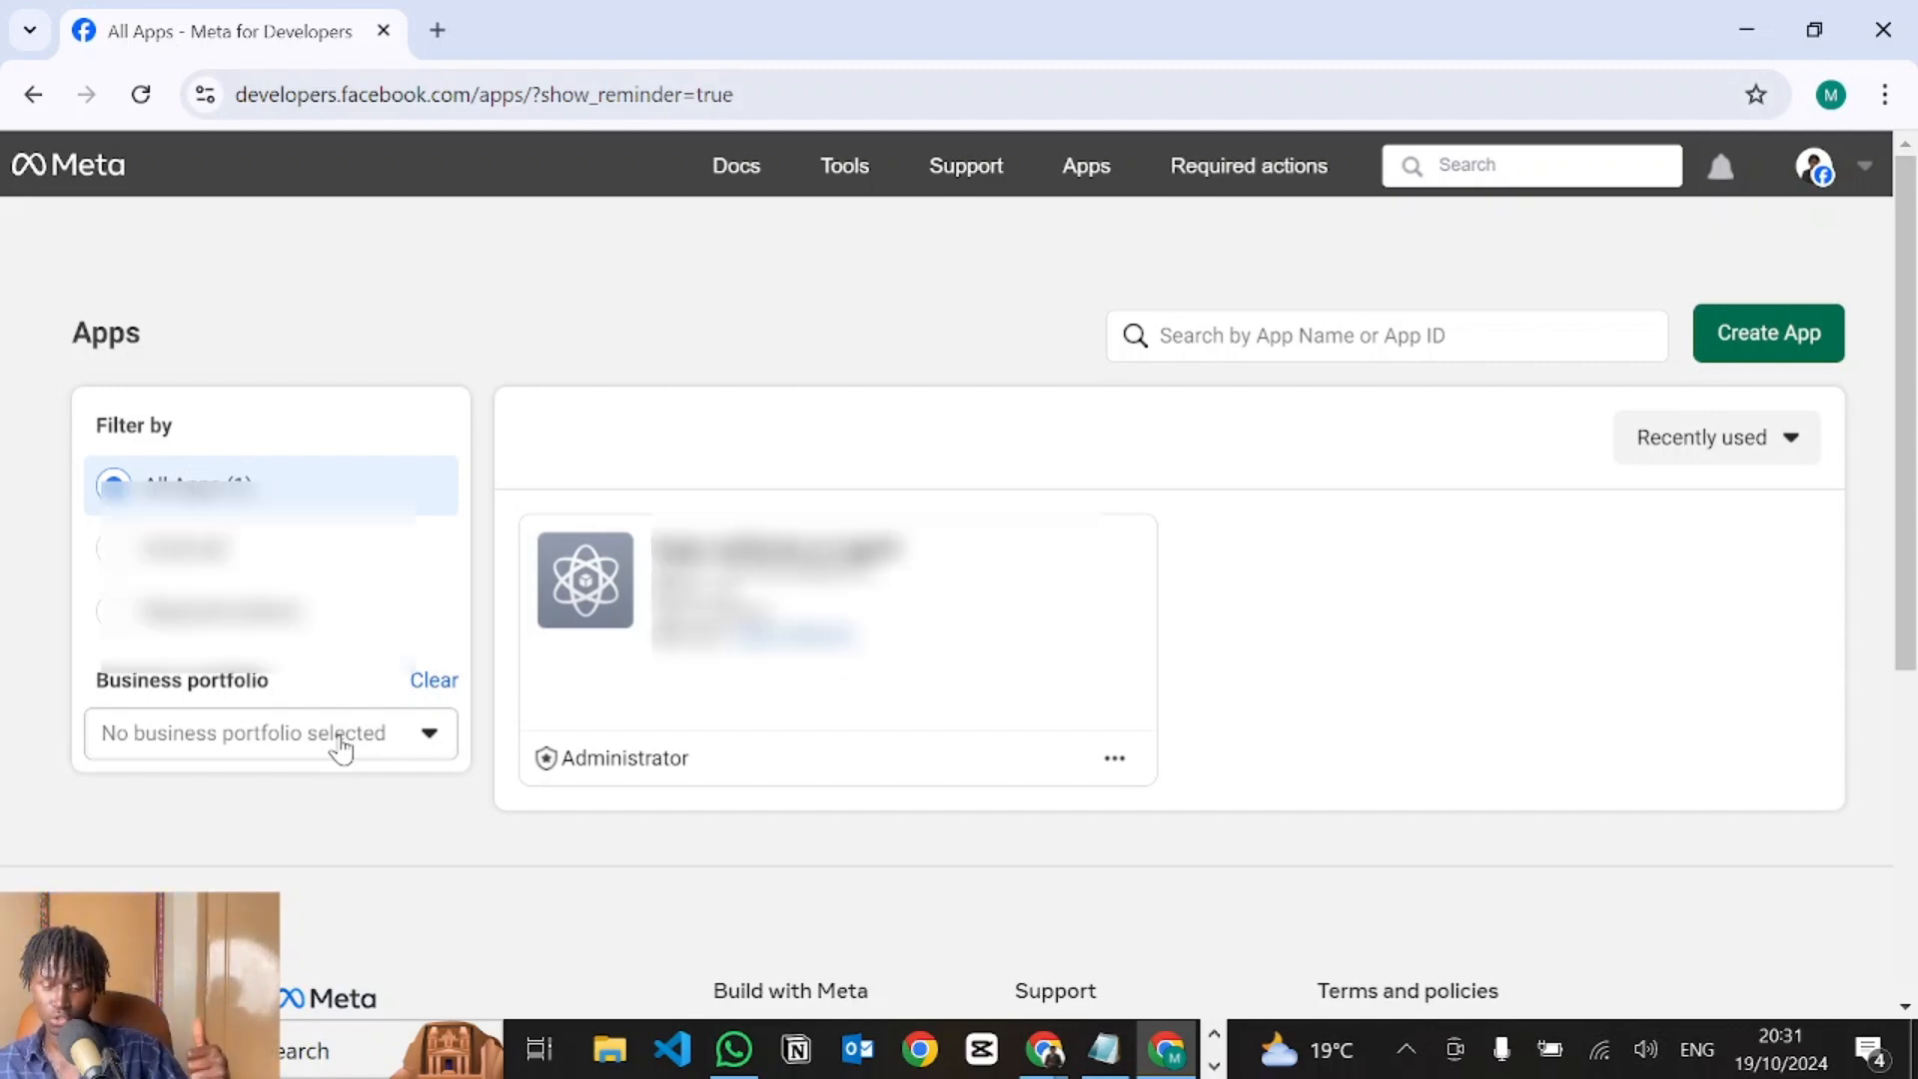
{"action": "left_click", "coordinate": [340, 739]}
{"action": "left_click", "coordinate": [290, 515]}
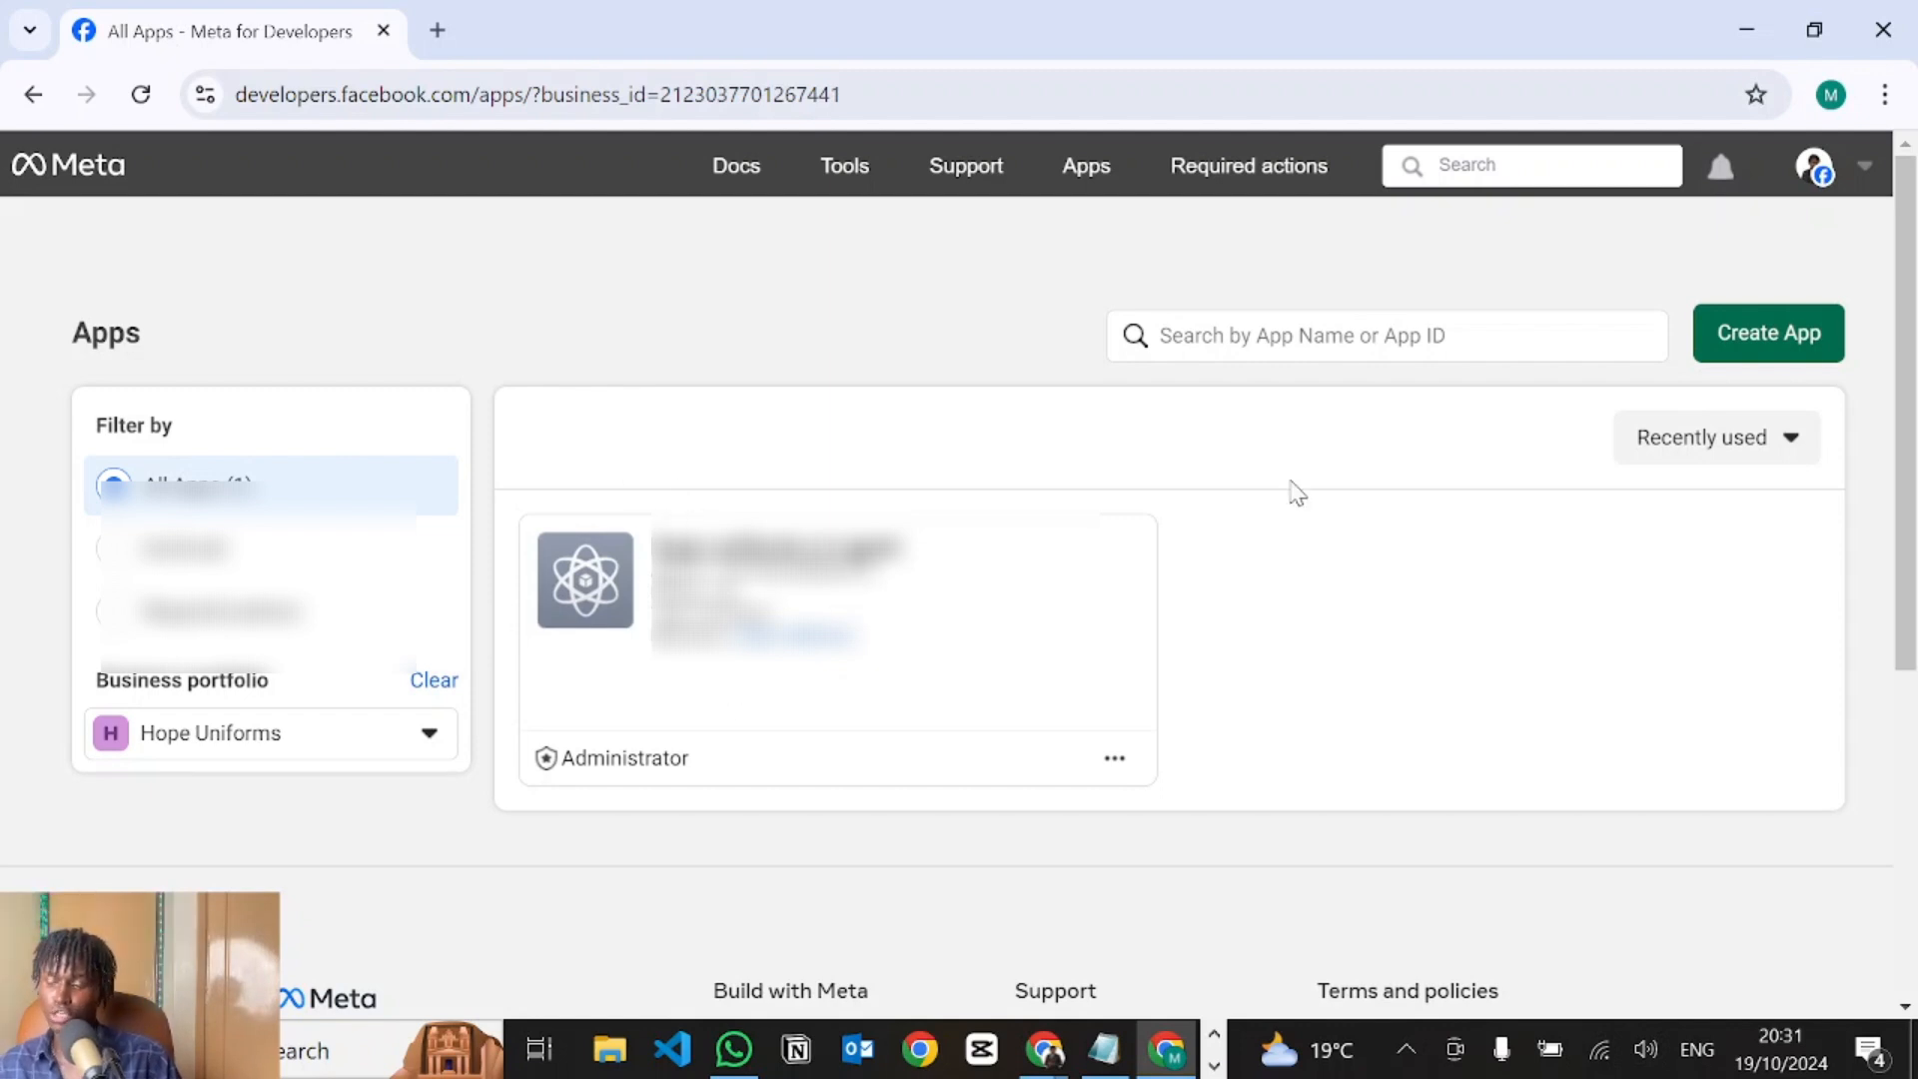
{"action": "left_click", "coordinate": [1801, 352]}
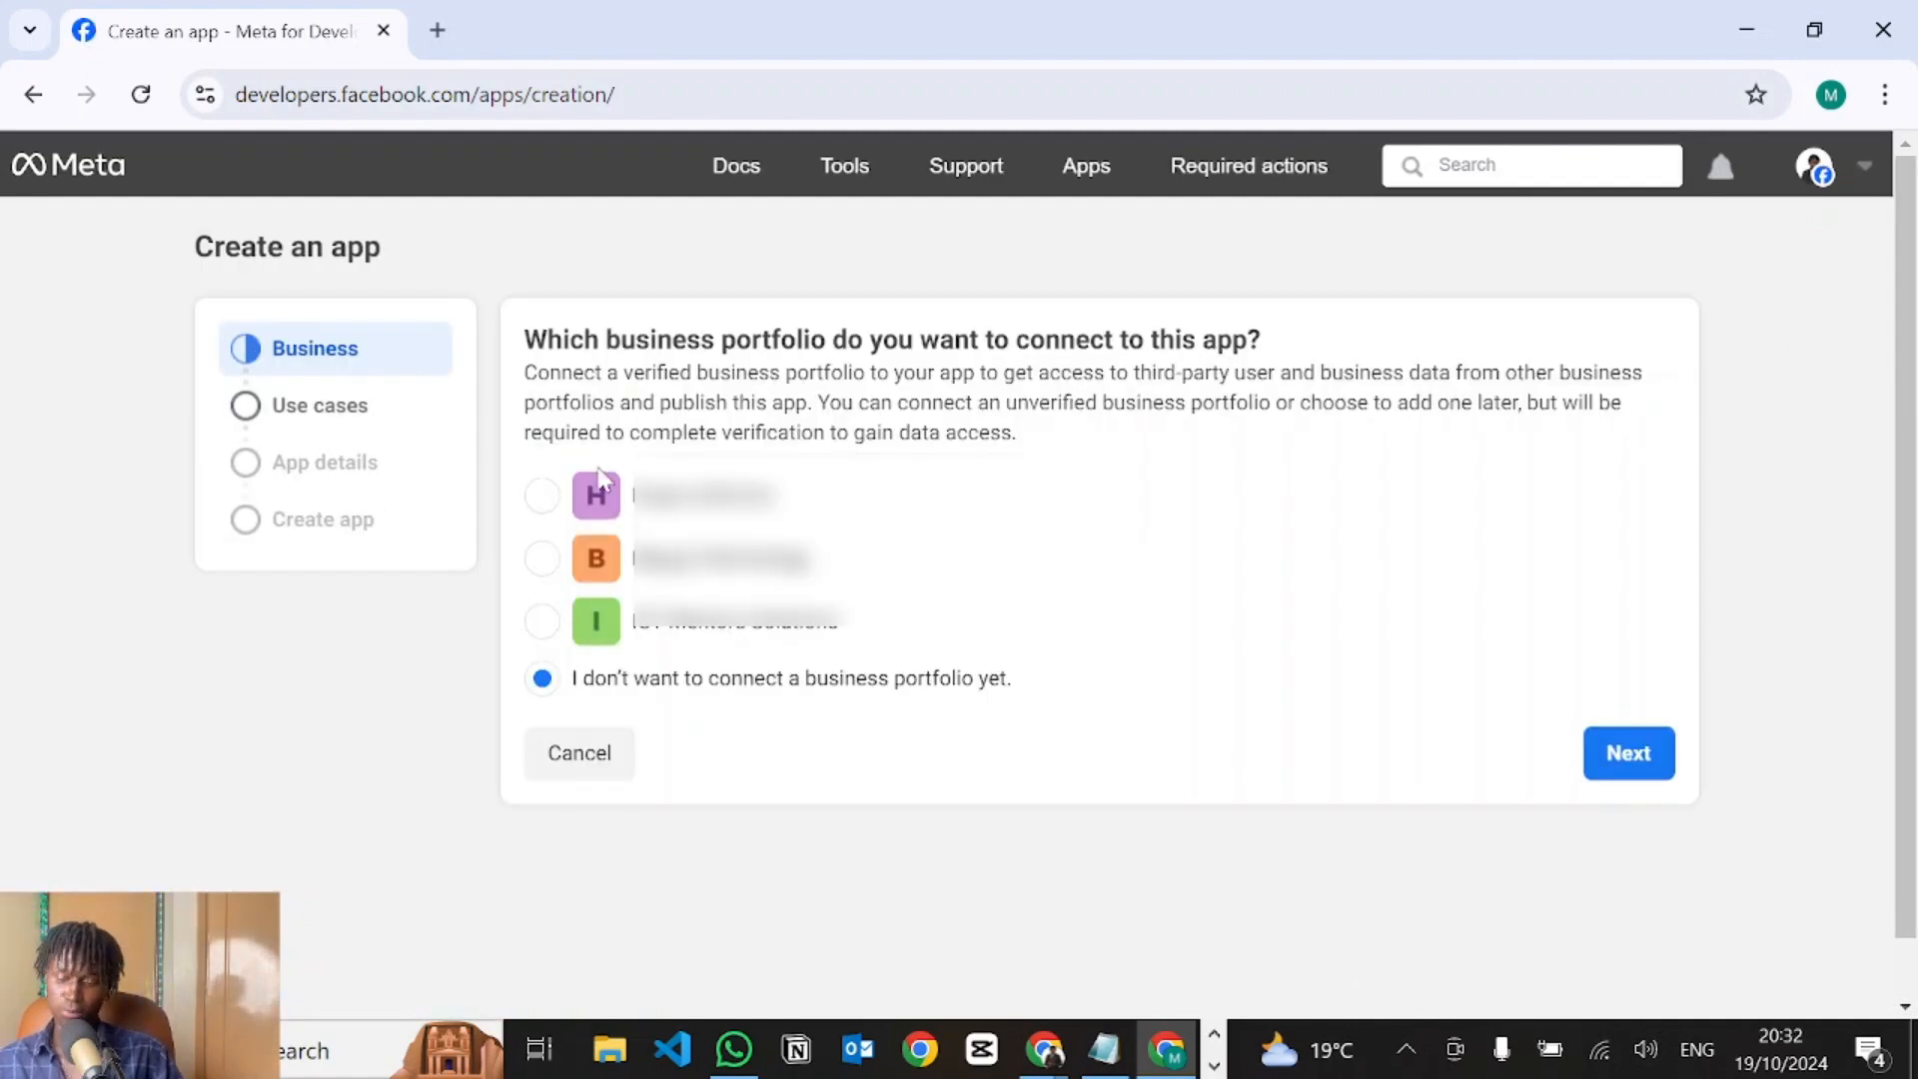
Connect the new app to the first business portfolio and choose the Business app type.
{"action": "left_click", "coordinate": [539, 497]}
{"action": "left_click", "coordinate": [1591, 761]}
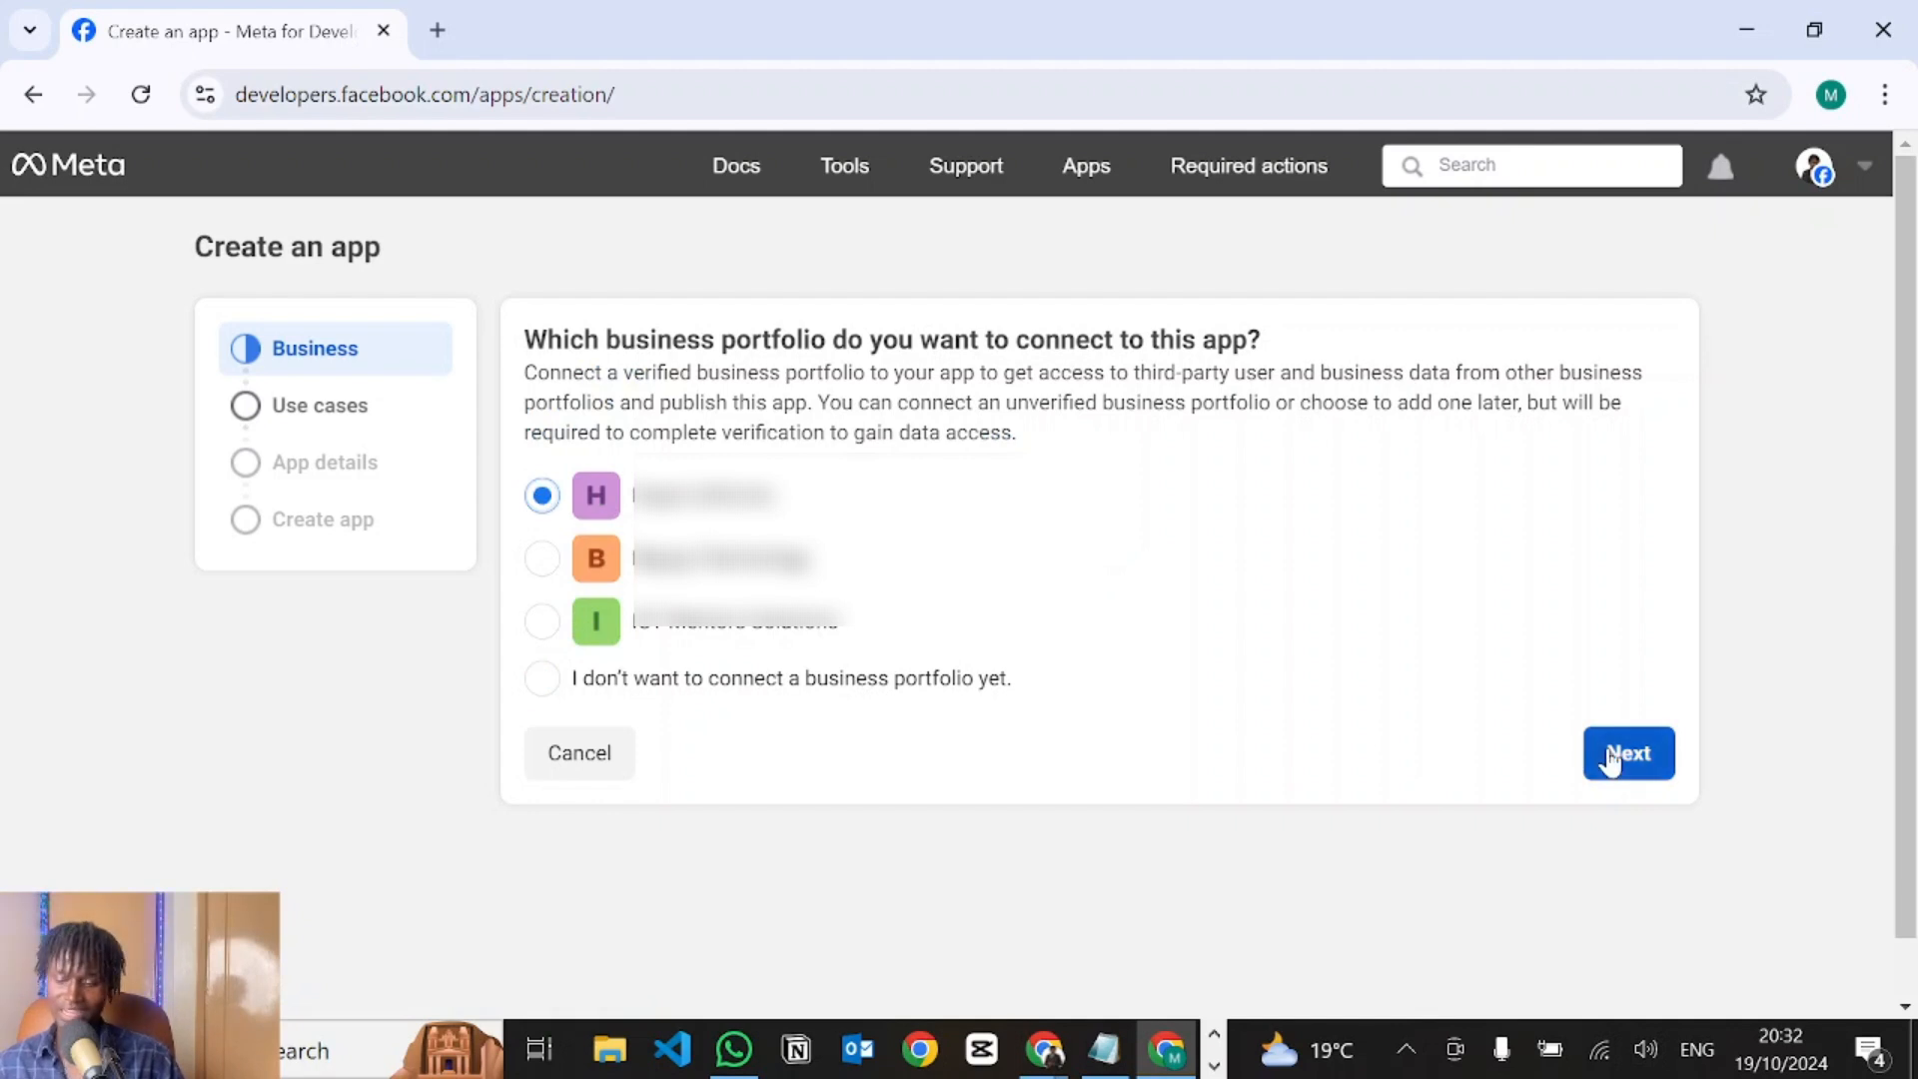
{"action": "scroll", "coordinate": [1020, 767], "scroll_direction": "down", "scroll_amount": 1}
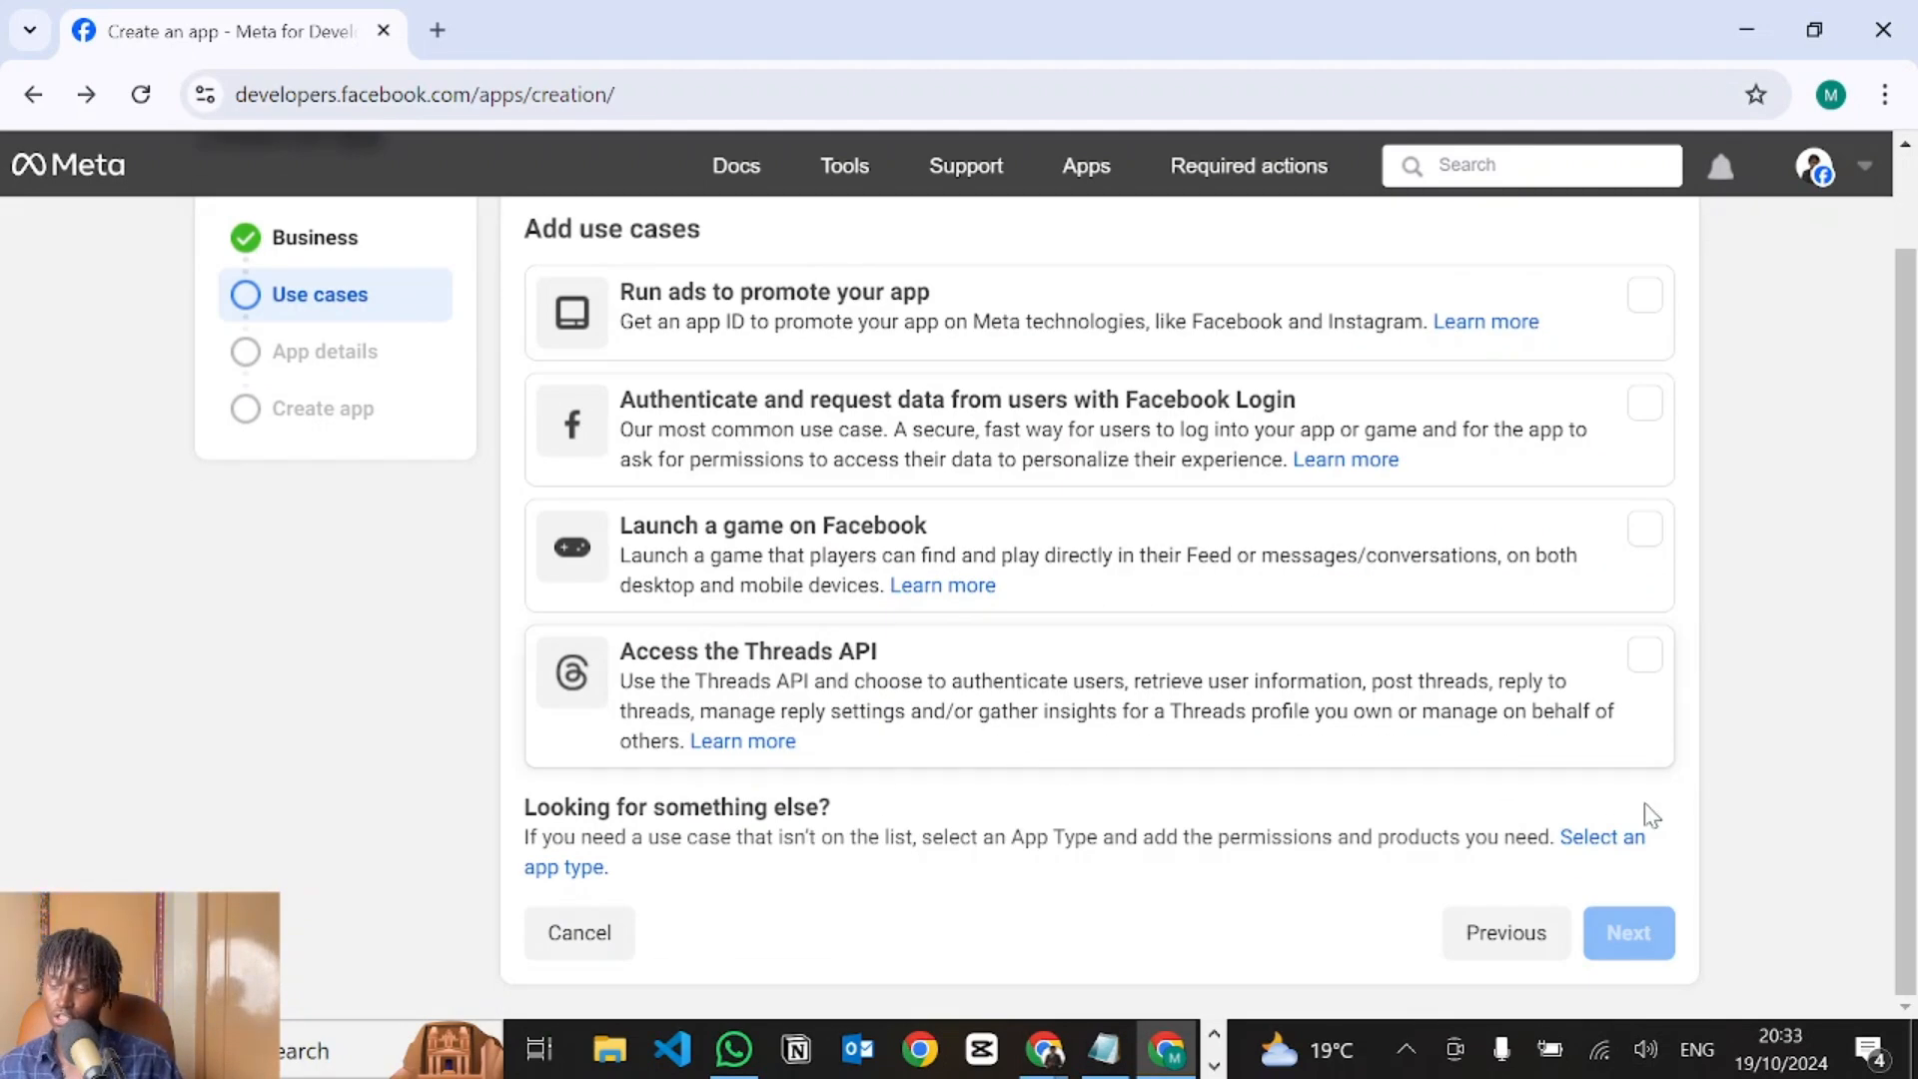
{"action": "left_click", "coordinate": [1603, 844]}
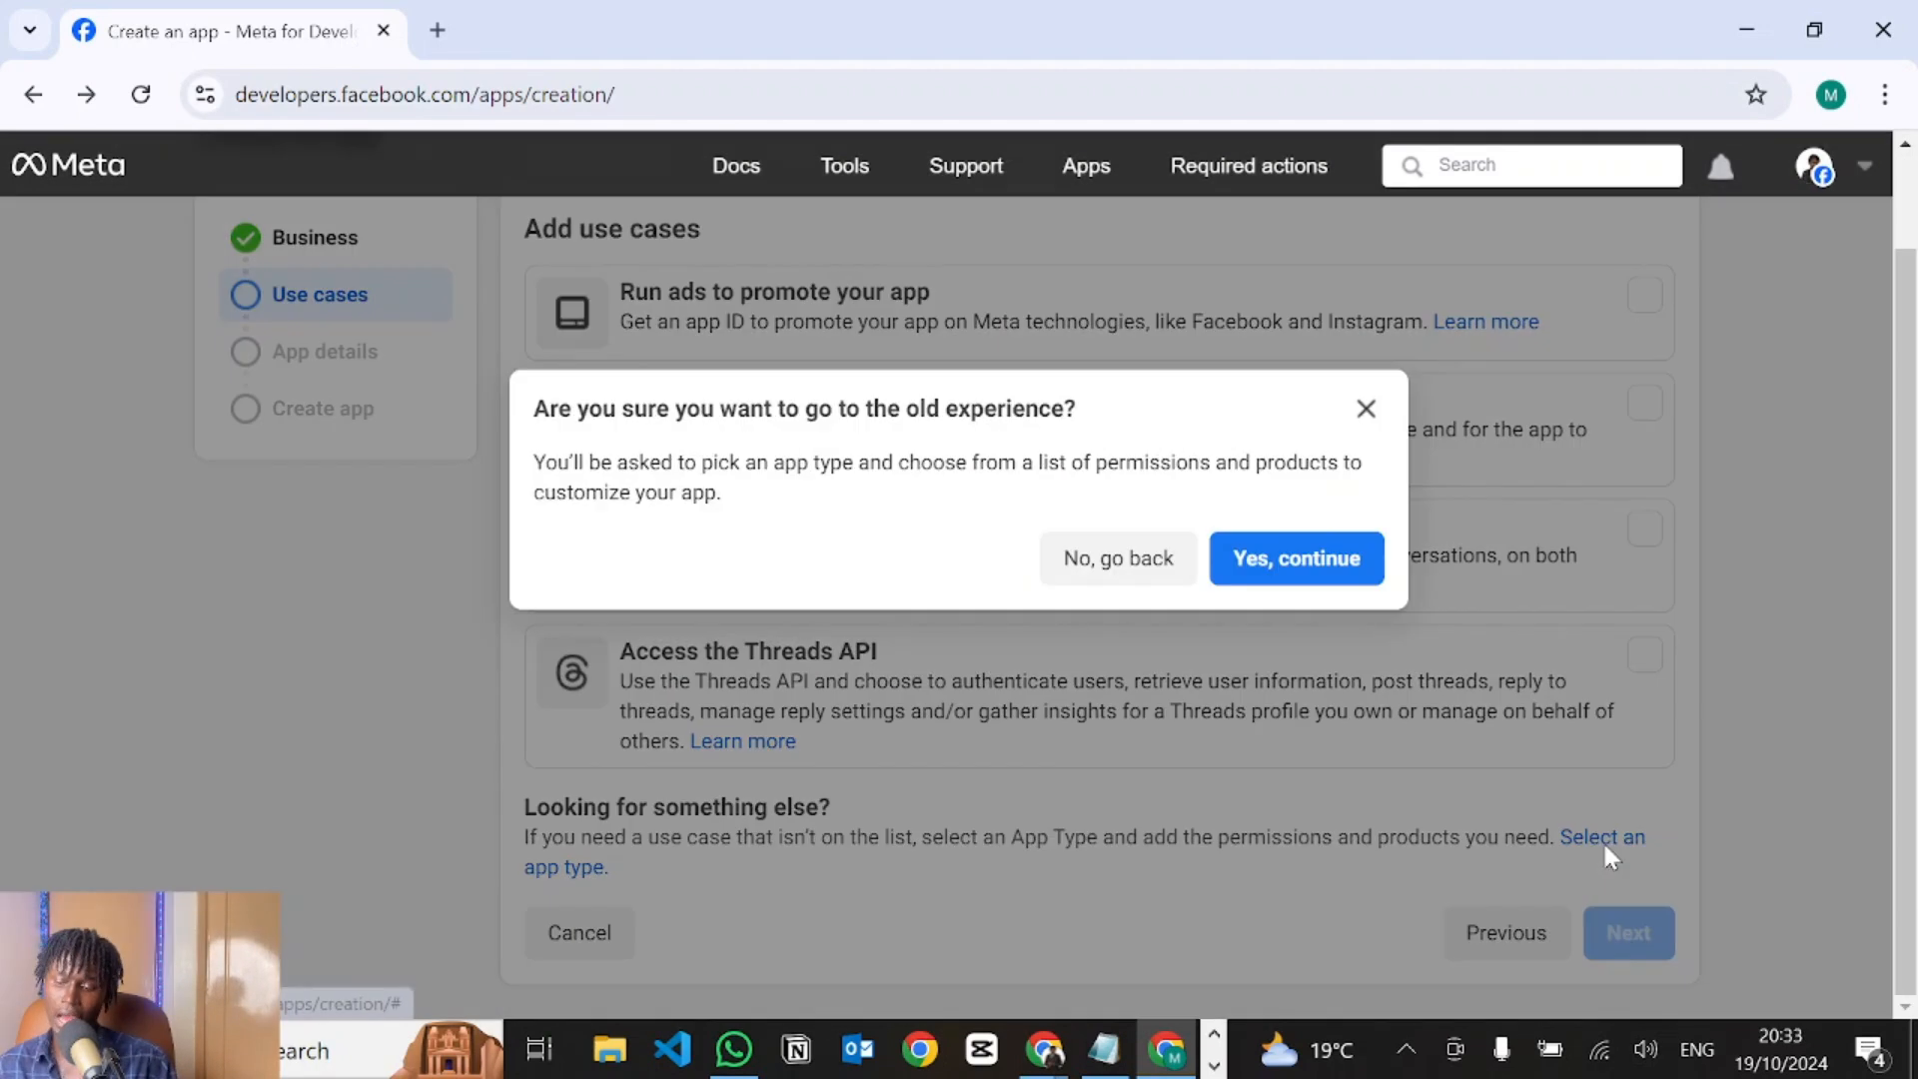
{"action": "left_click", "coordinate": [1301, 574]}
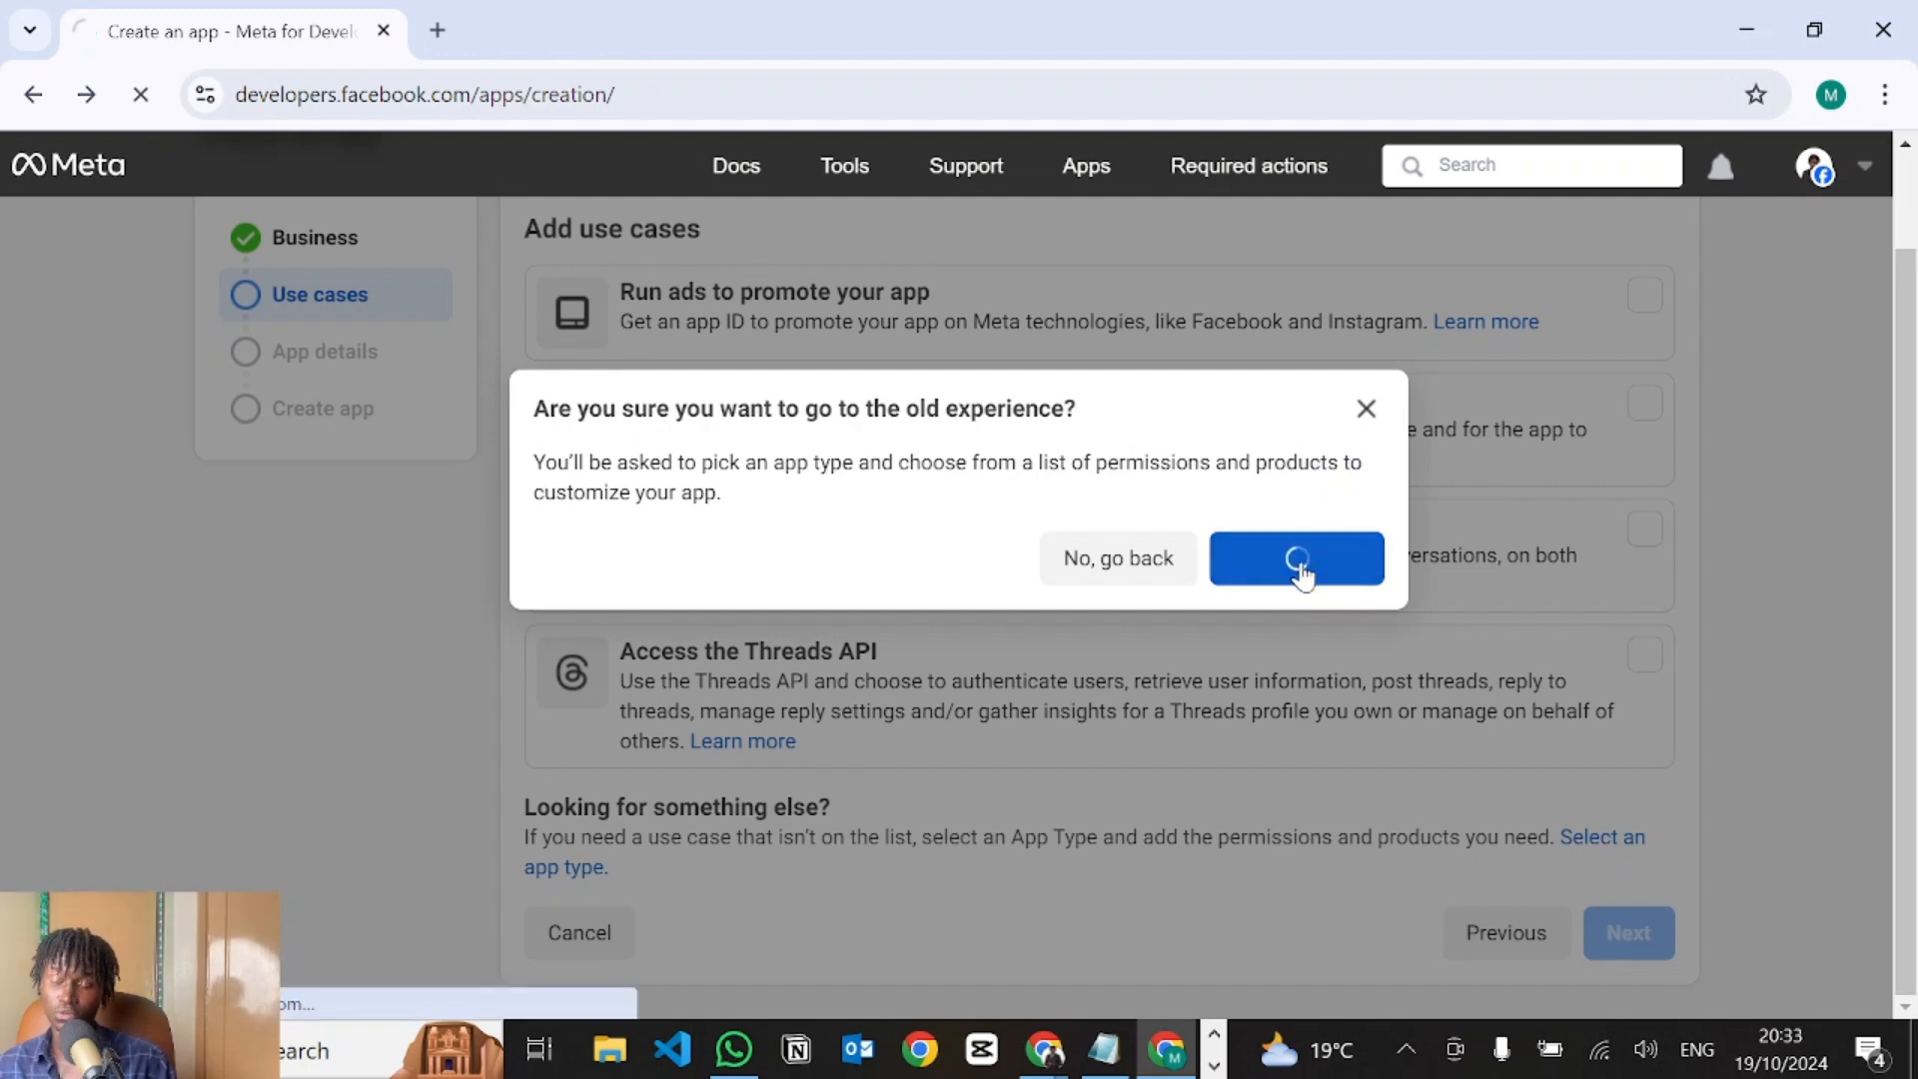
{"action": "left_click", "coordinate": [1026, 635]}
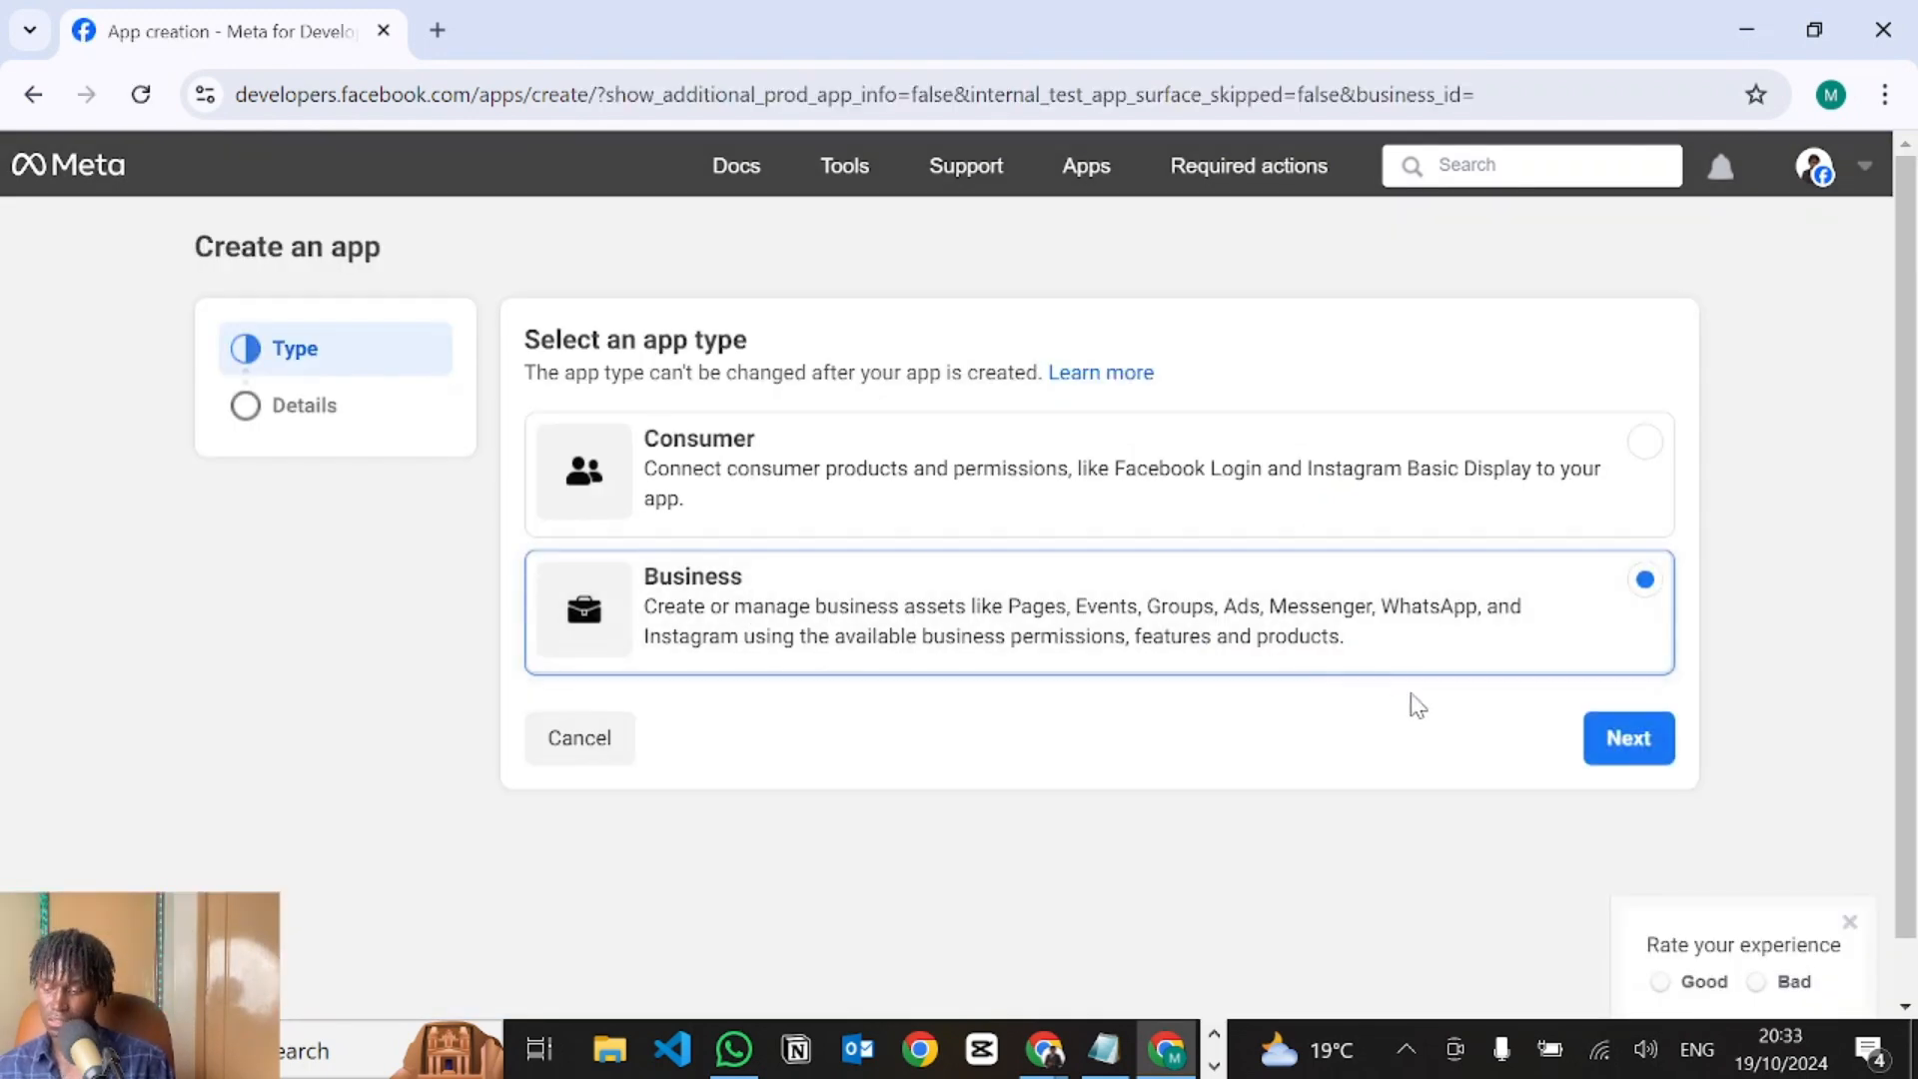
{"action": "left_click", "coordinate": [1628, 751]}
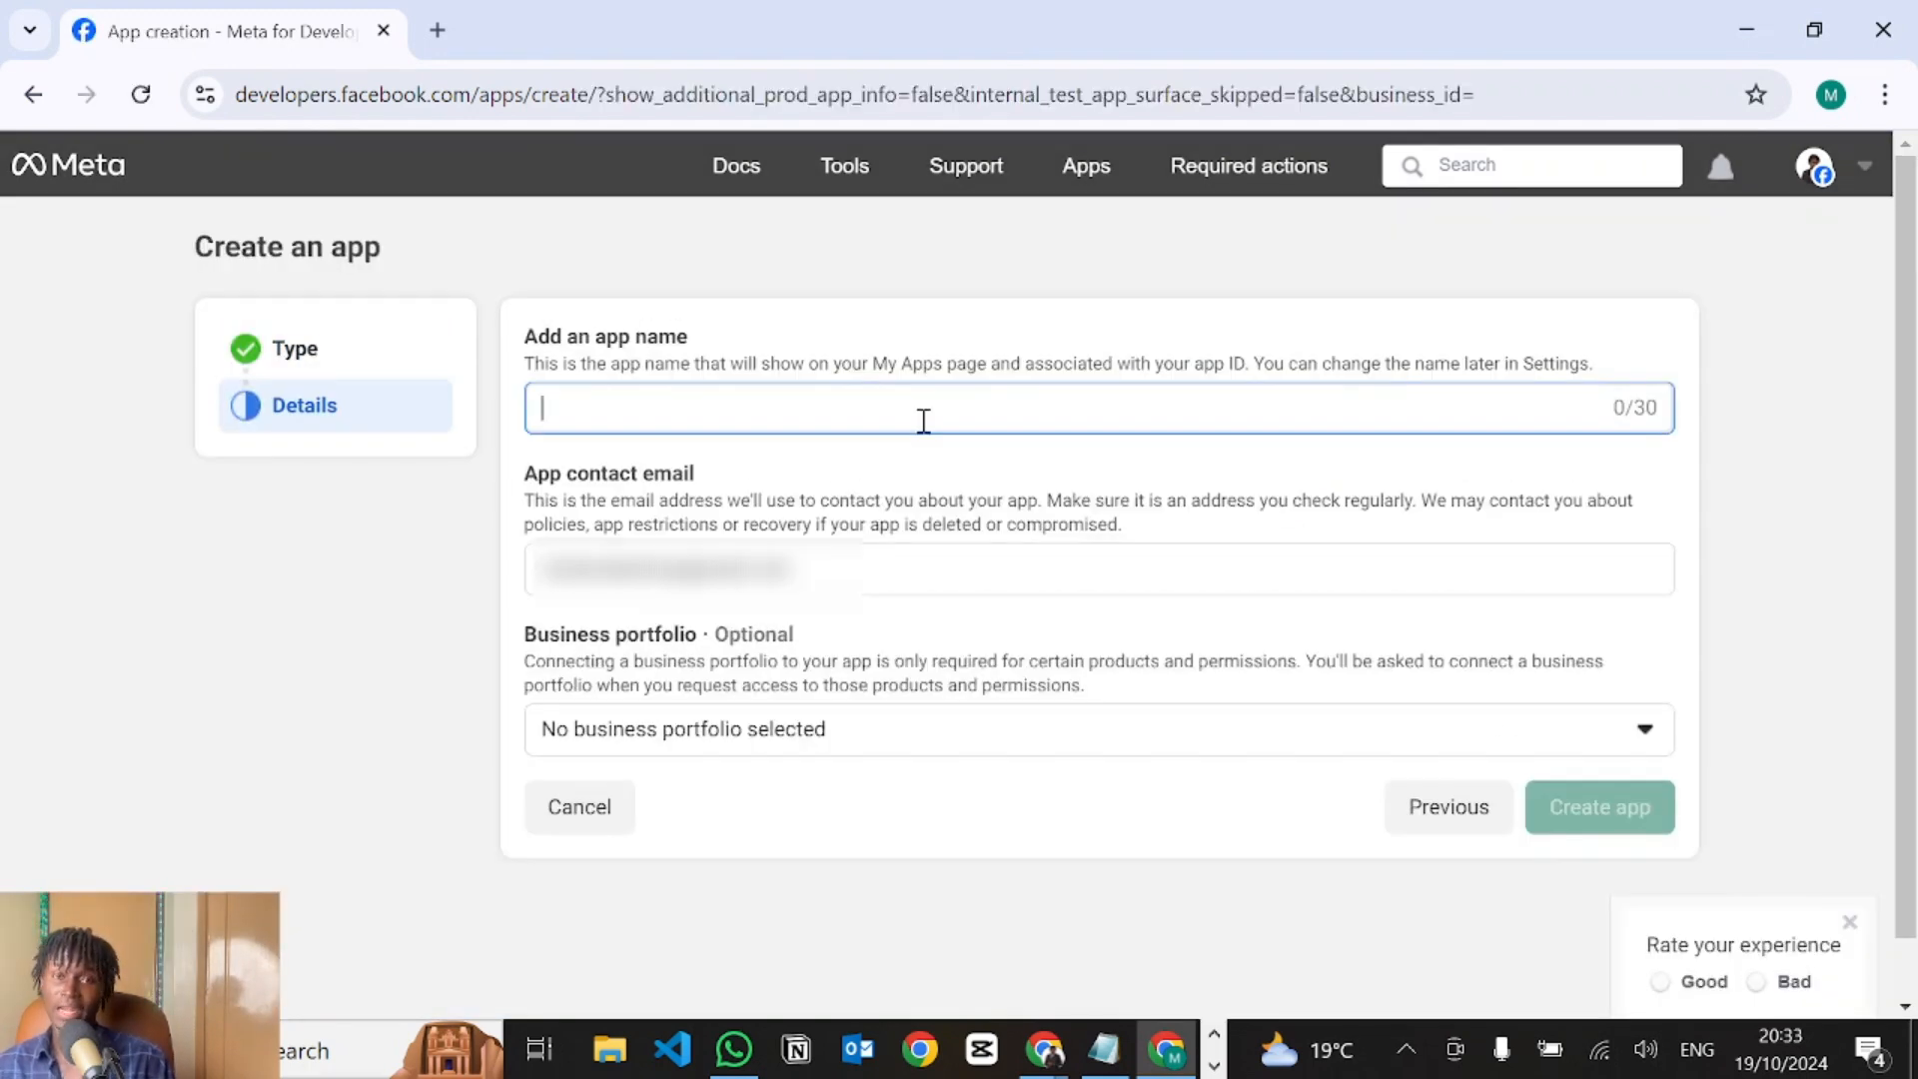
Name the app 'tester ai agent app', link a business portfolio, and confirm with the account password.
{"action": "type", "text": "tester ai agent app"}
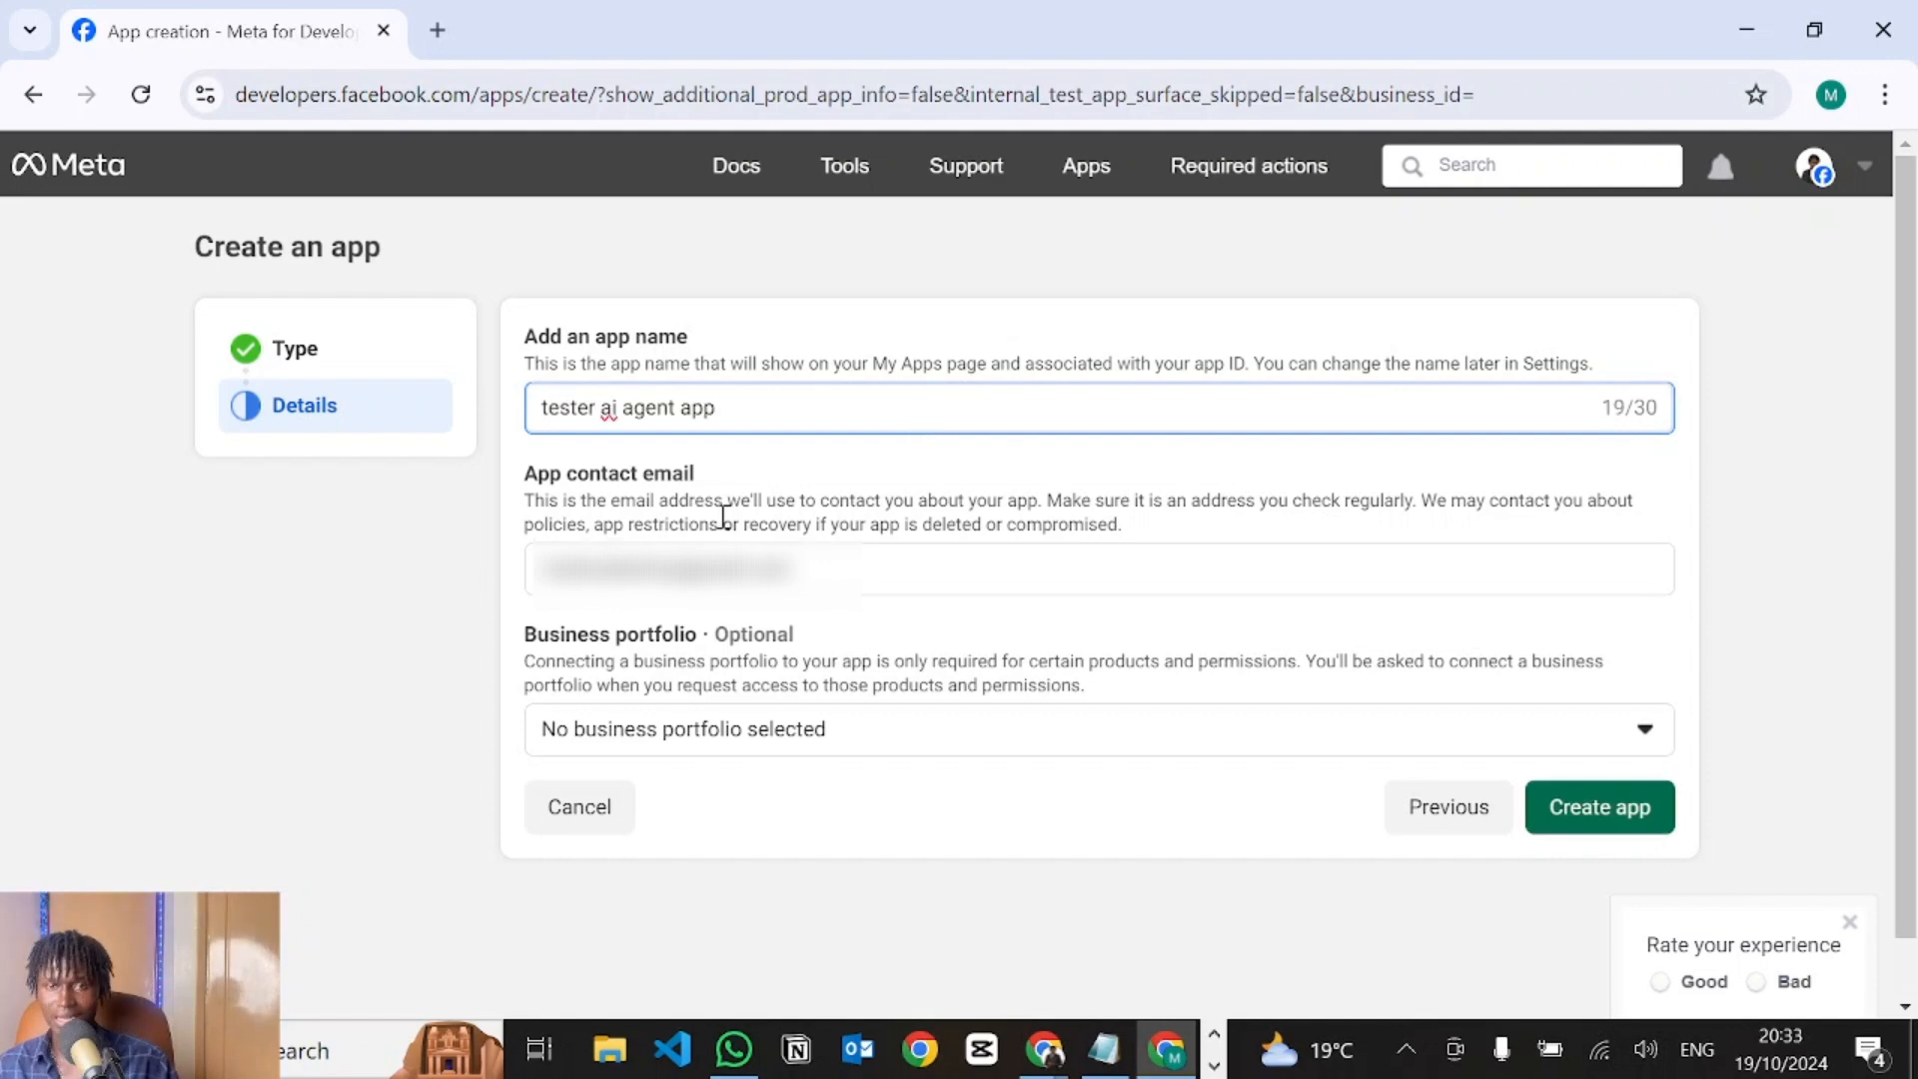
{"action": "scroll", "coordinate": [749, 644], "scroll_direction": "down", "scroll_amount": 1}
{"action": "left_click", "coordinate": [615, 687]}
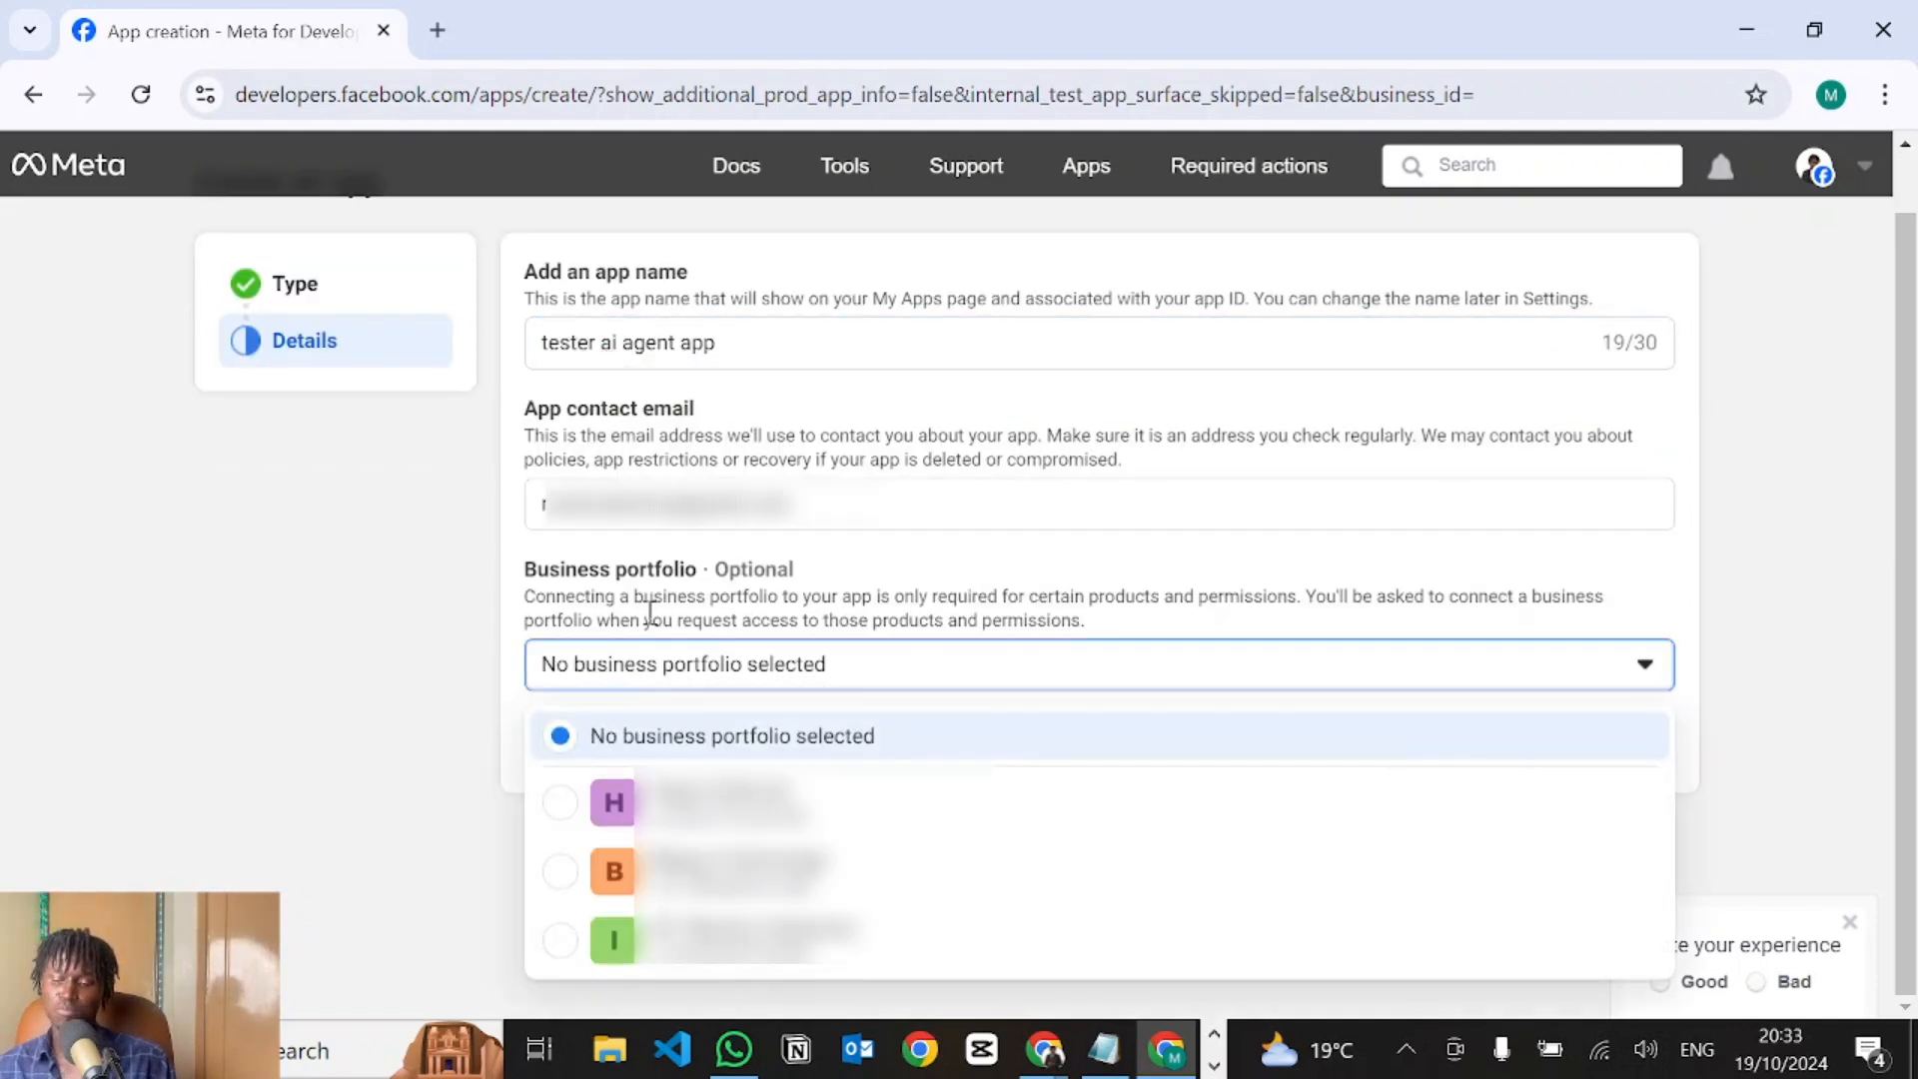
{"action": "left_click", "coordinate": [649, 804]}
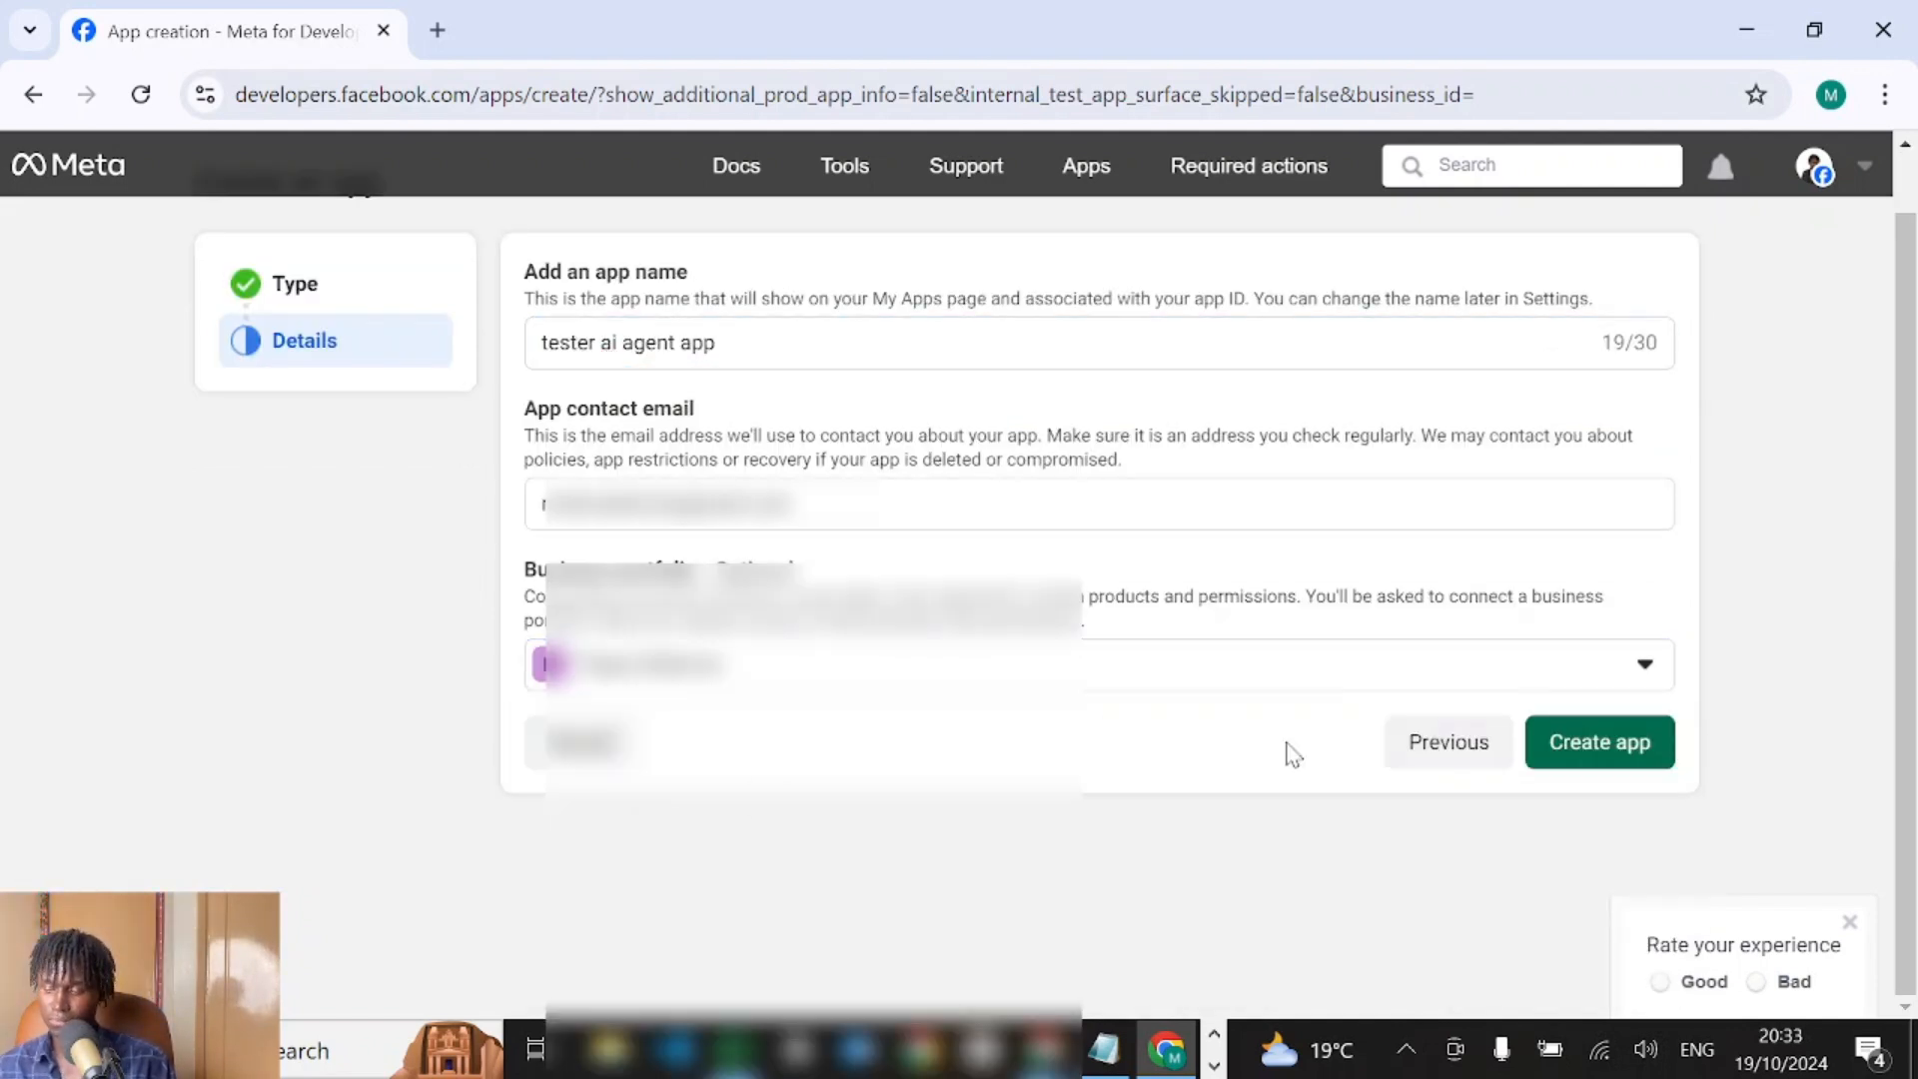
{"action": "left_click", "coordinate": [1592, 749]}
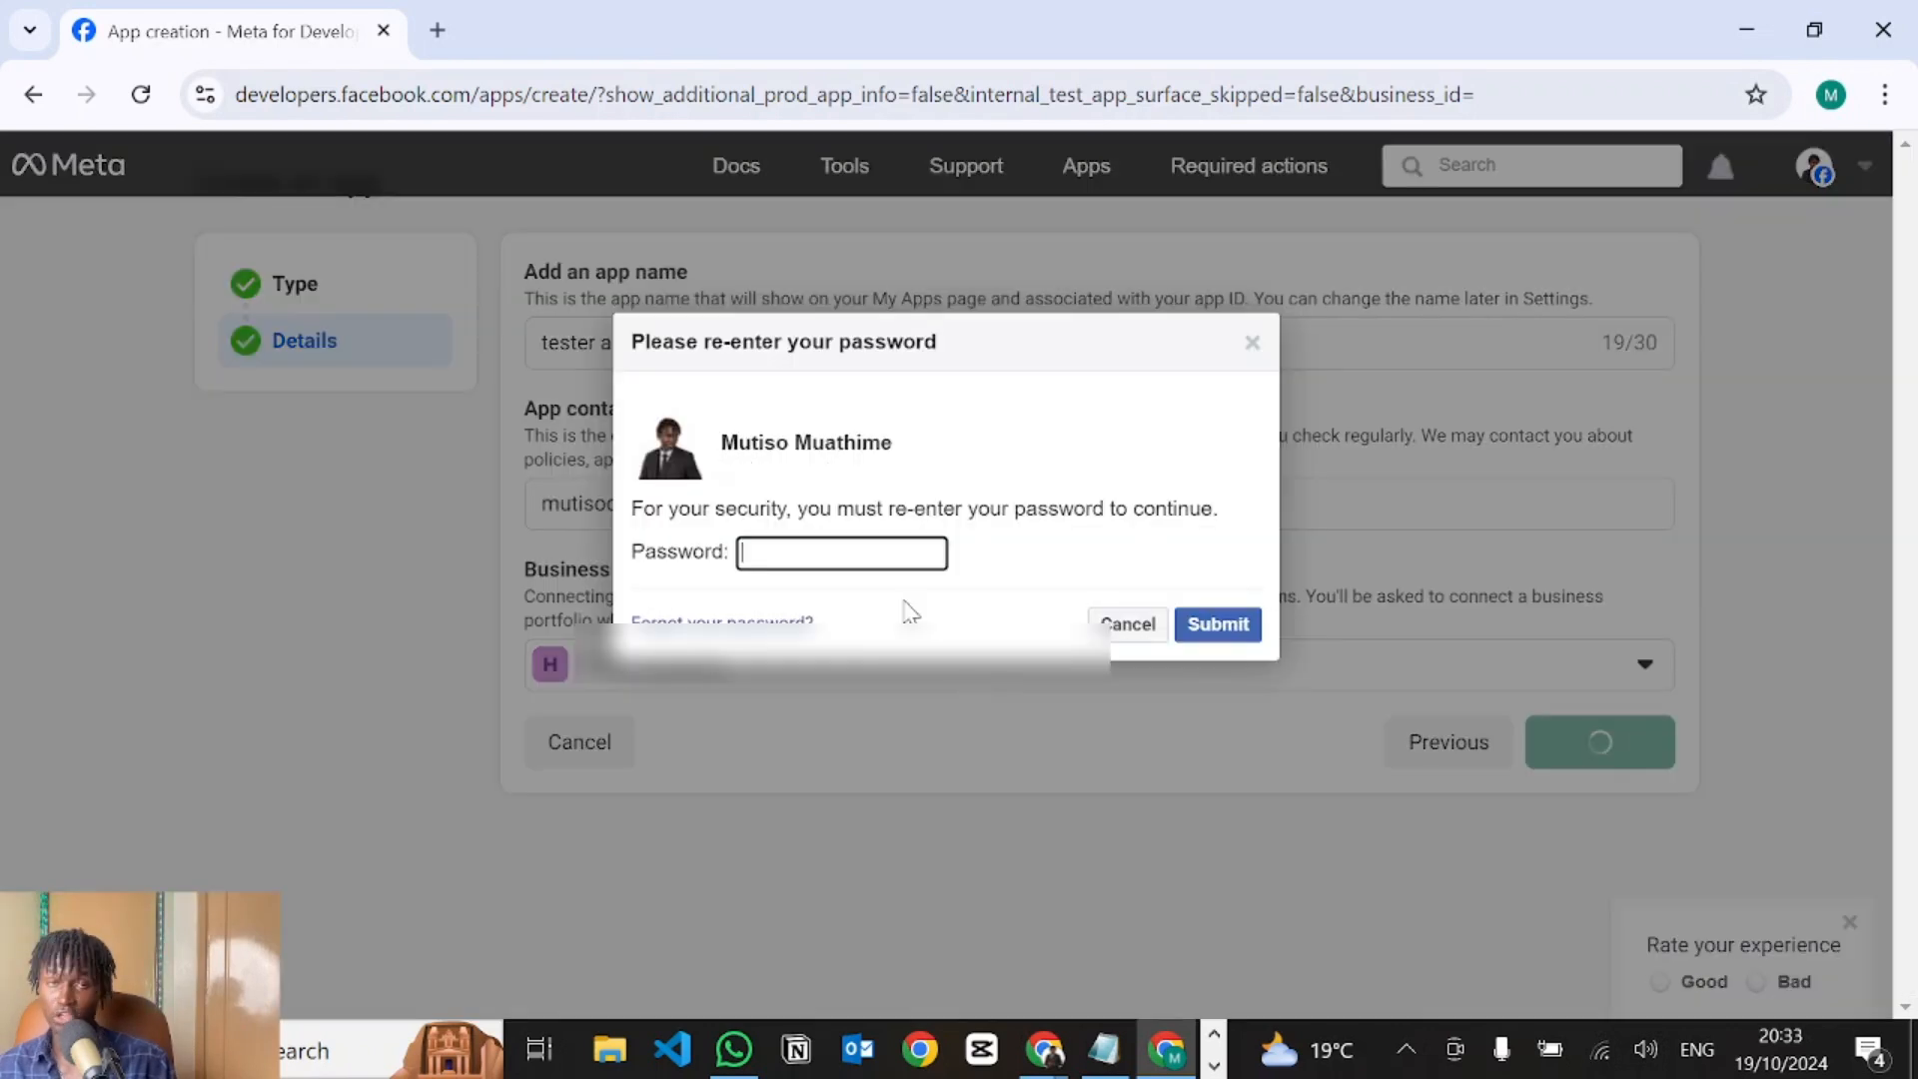
{"action": "type", "text": "•••••••"}
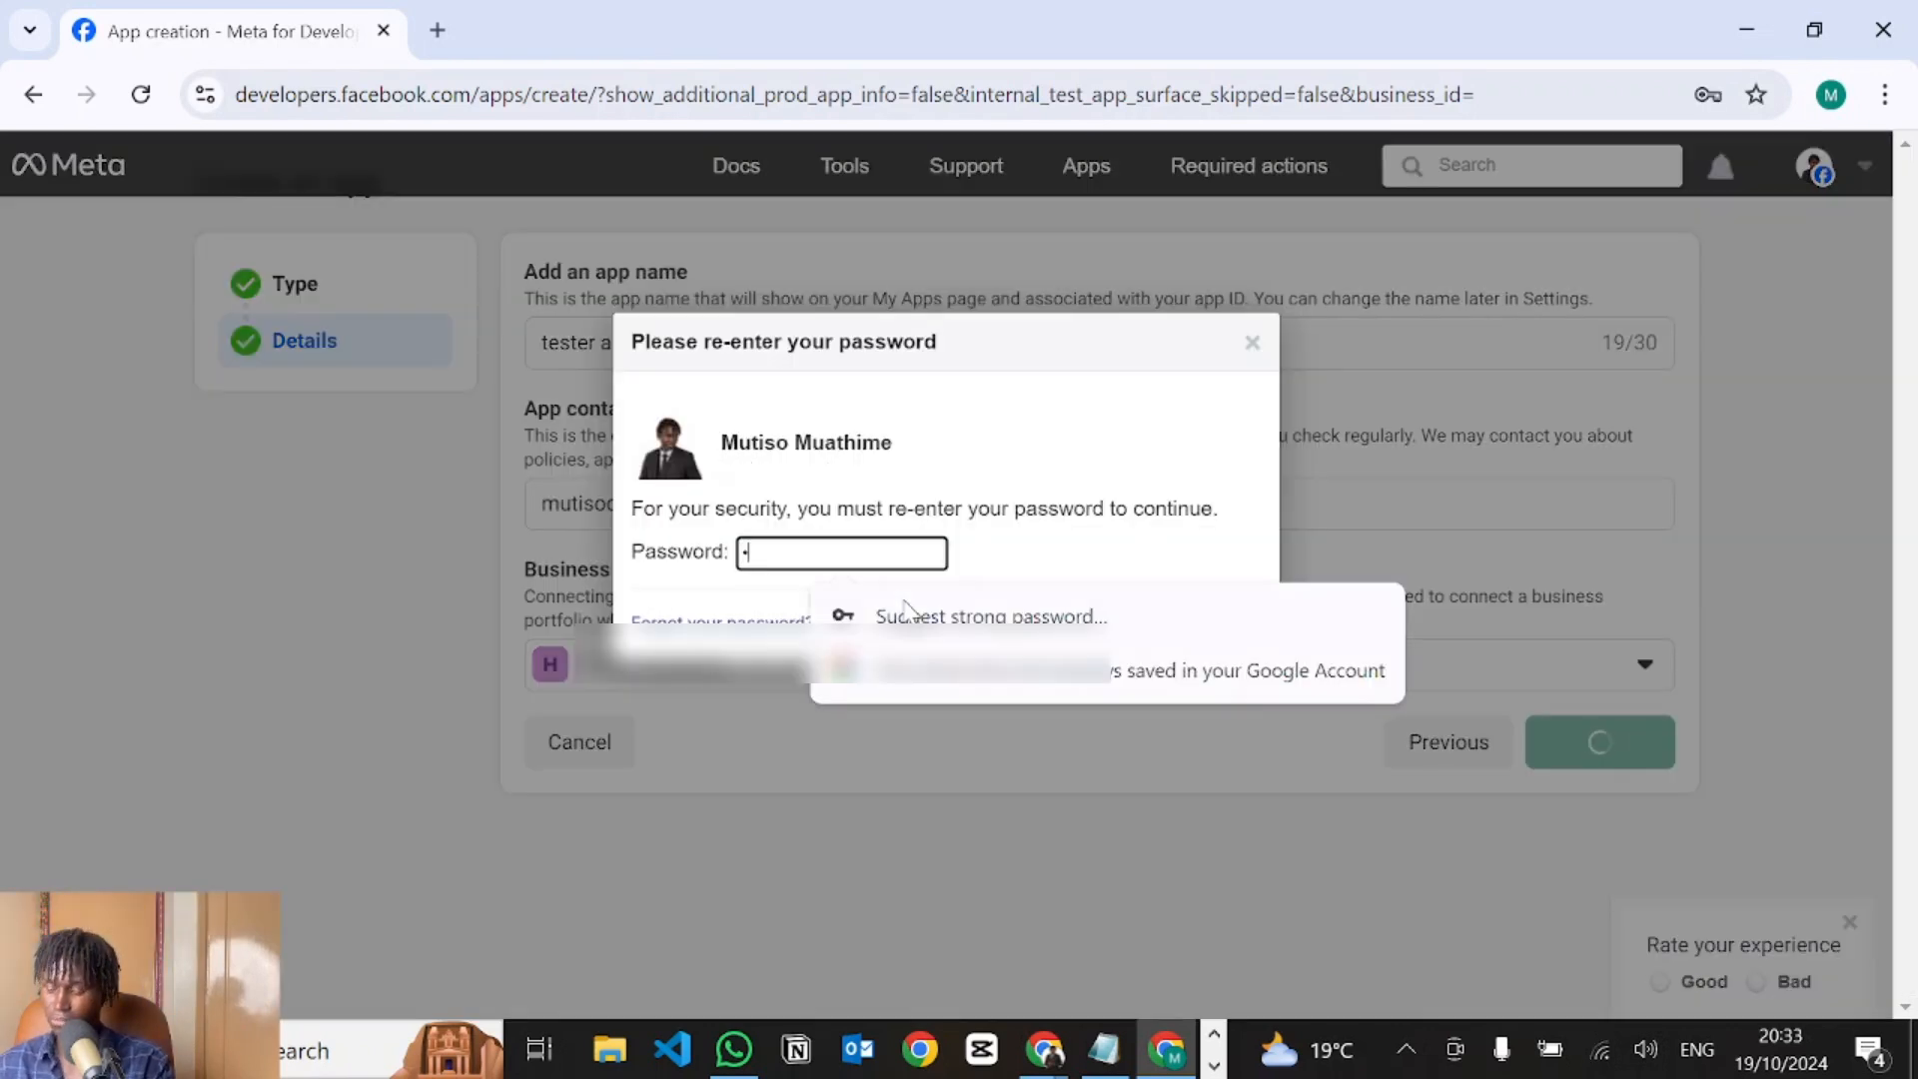
{"action": "type", "text": "••••"}
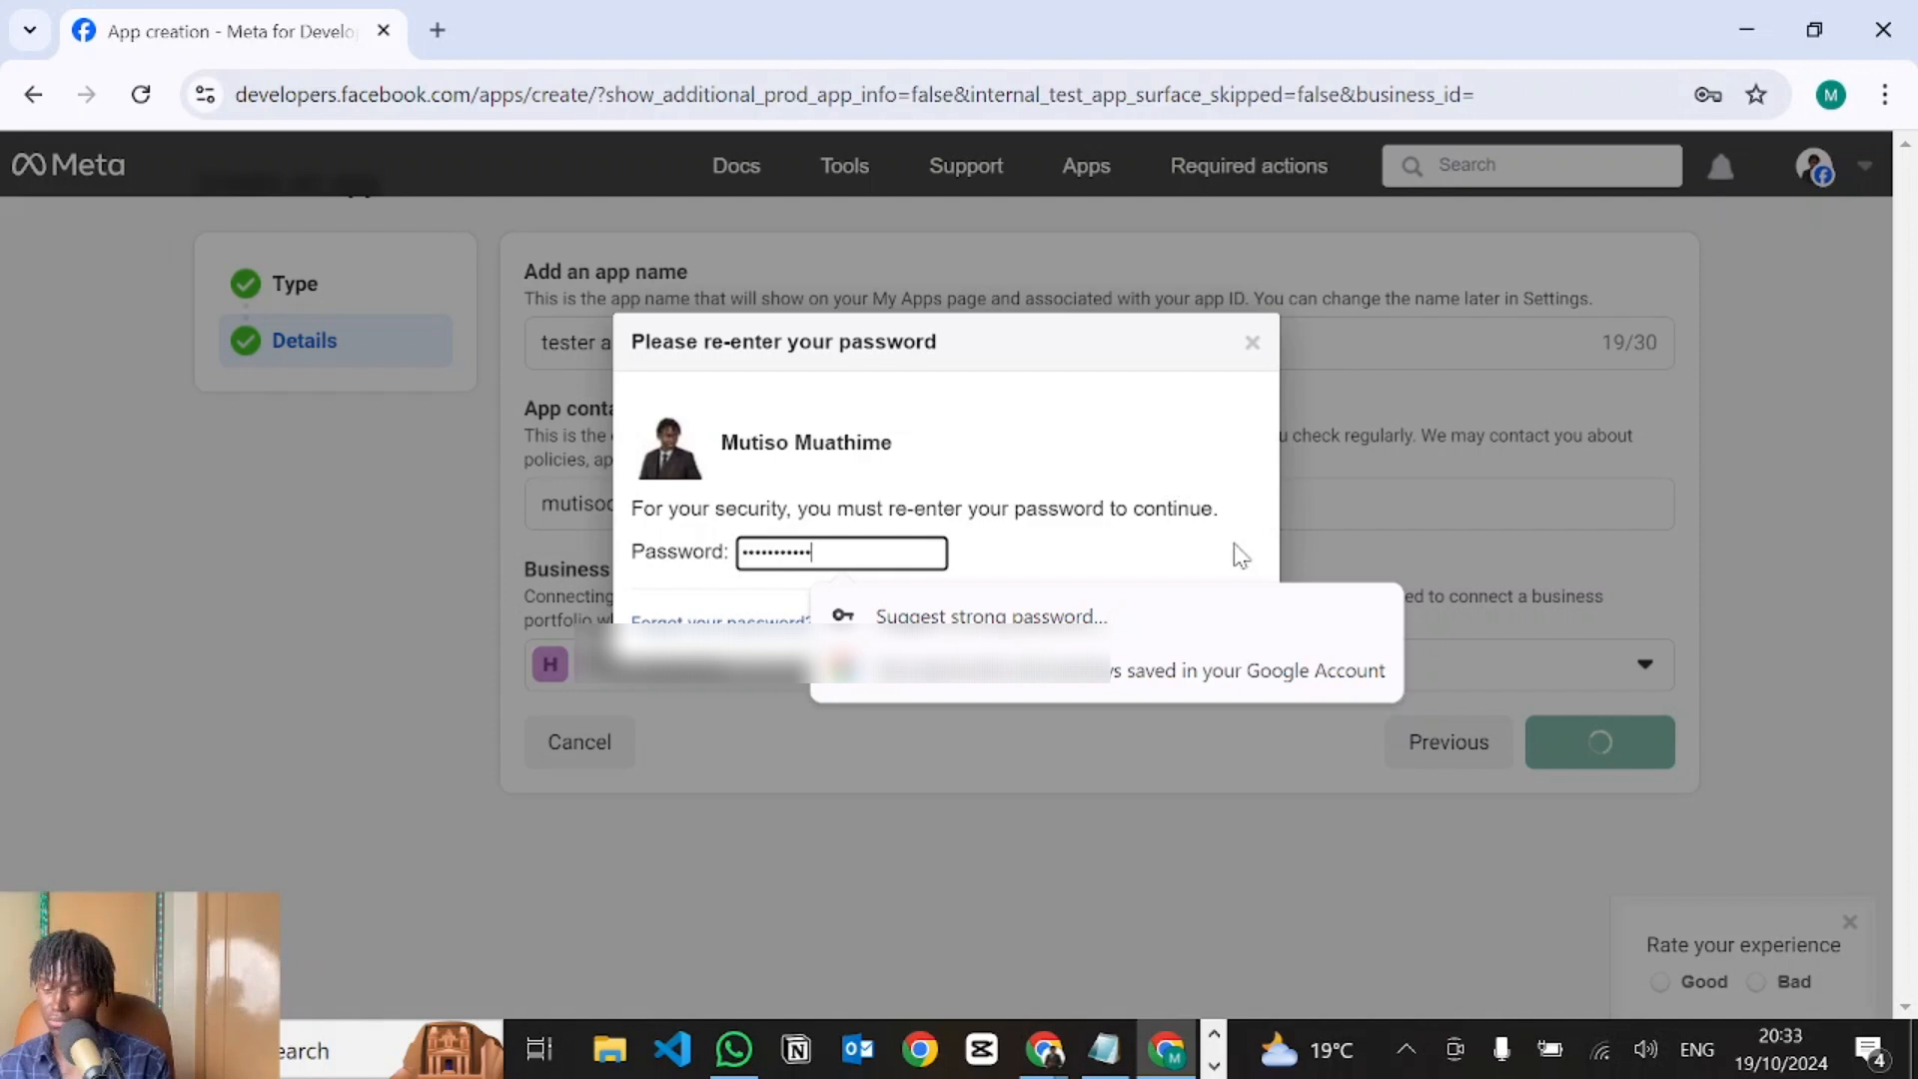
{"action": "left_click", "coordinate": [1194, 431]}
{"action": "left_click", "coordinate": [1212, 627]}
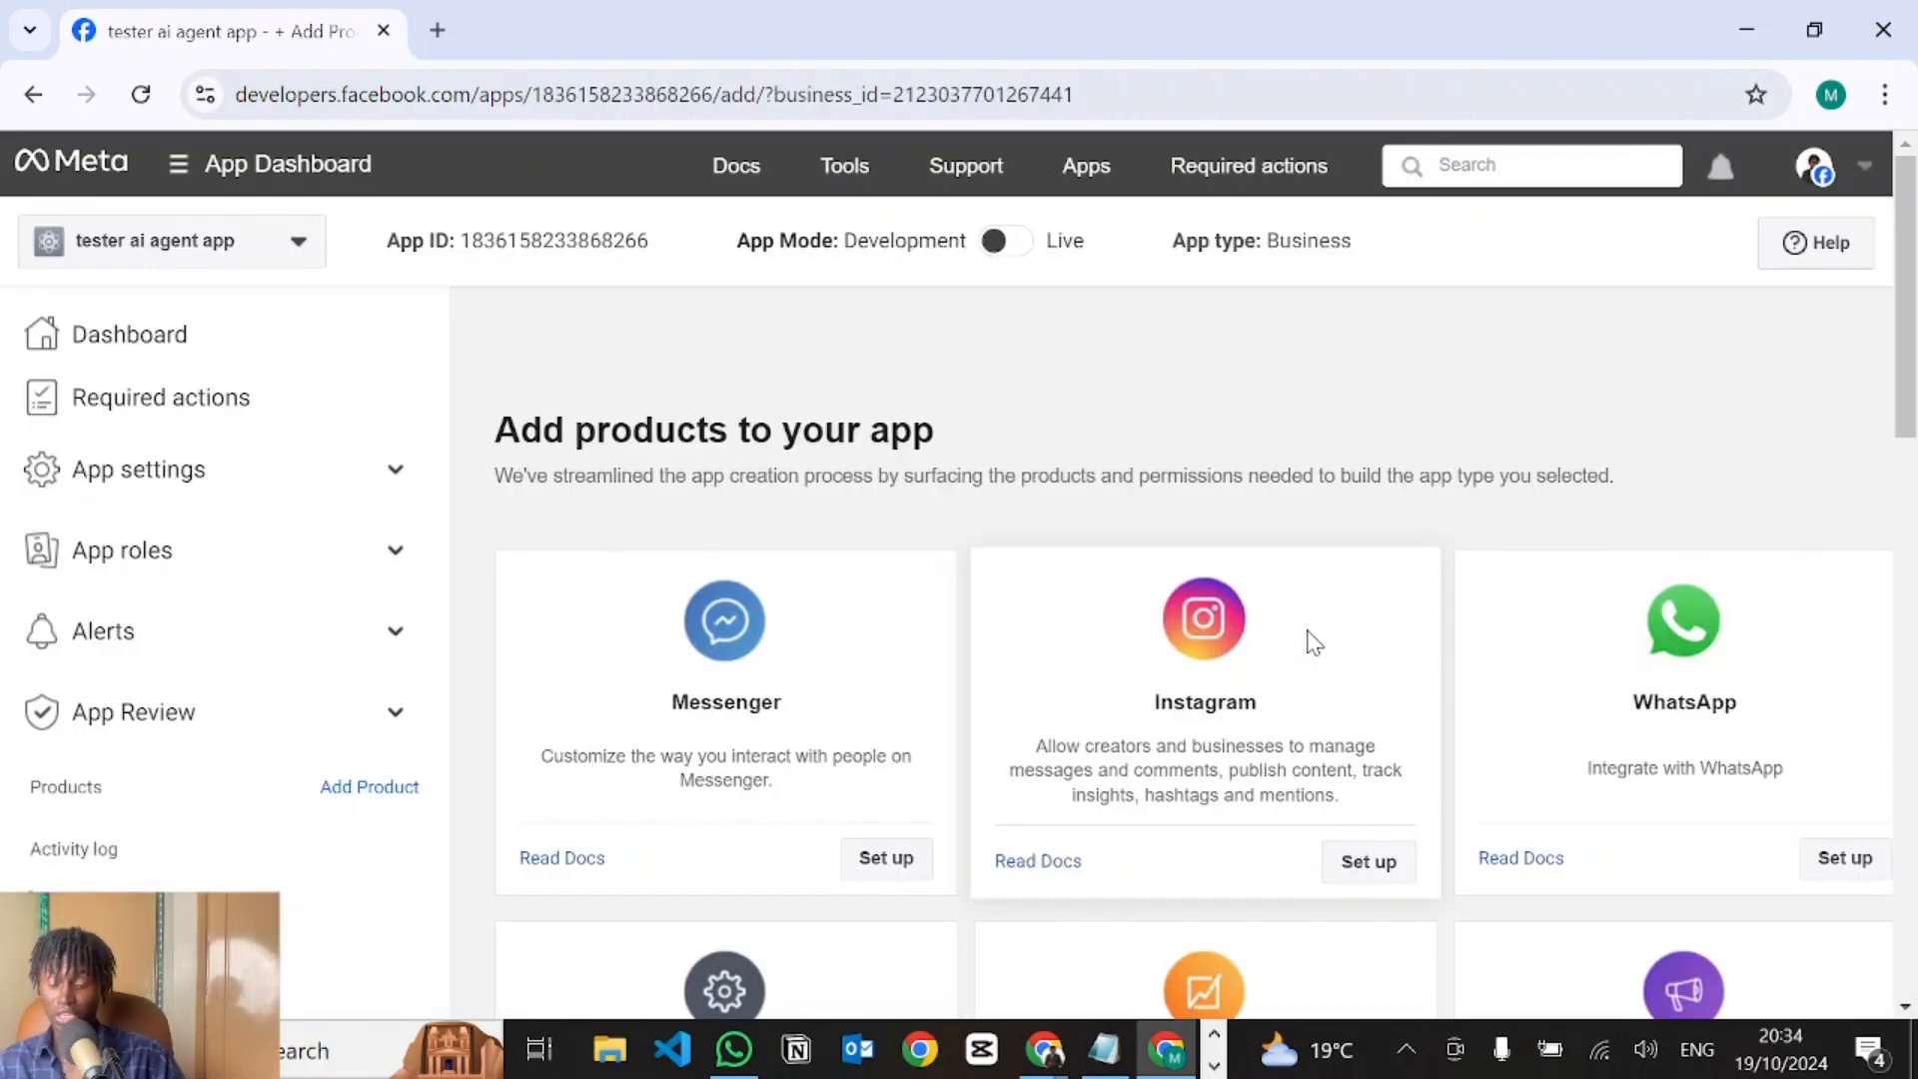
Add WhatsApp to the app and bring up its Configuration page's Callback URL field.
{"action": "left_click", "coordinate": [1843, 867]}
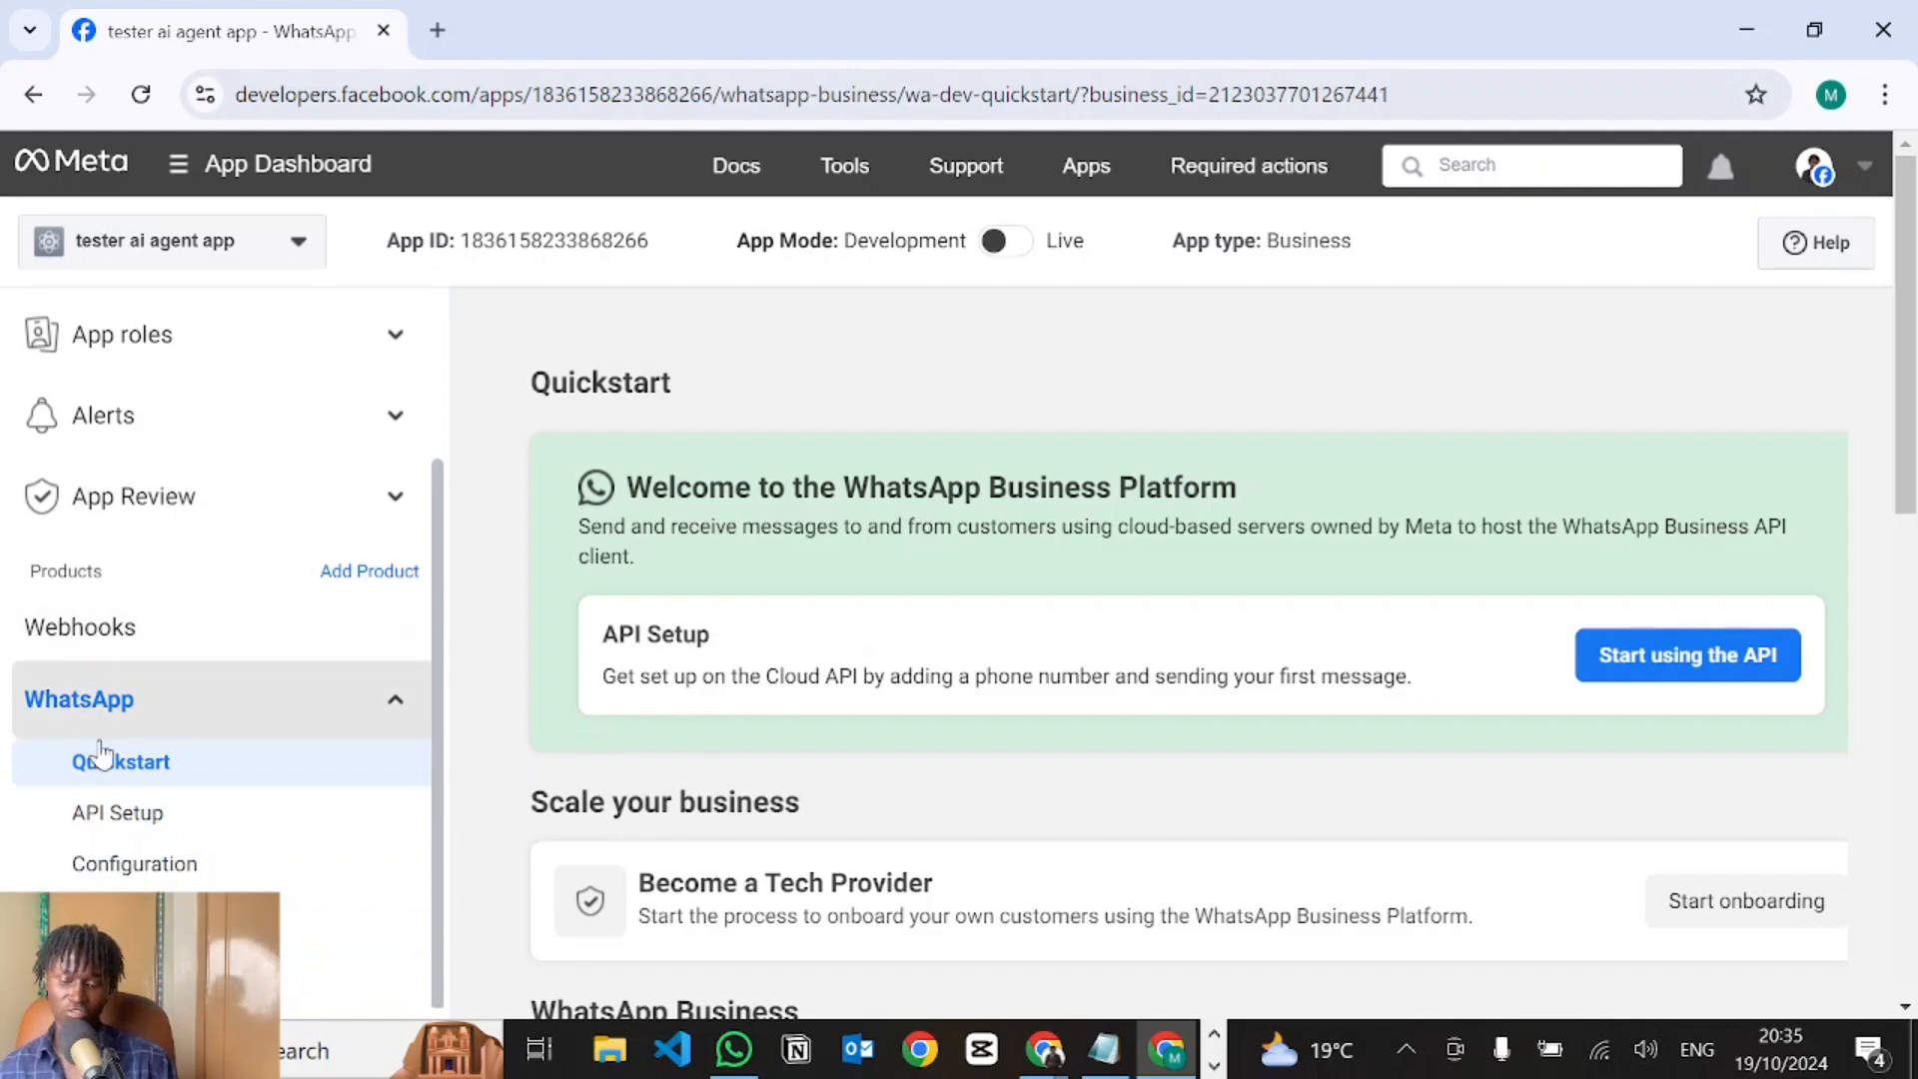
{"action": "left_click", "coordinate": [143, 867]}
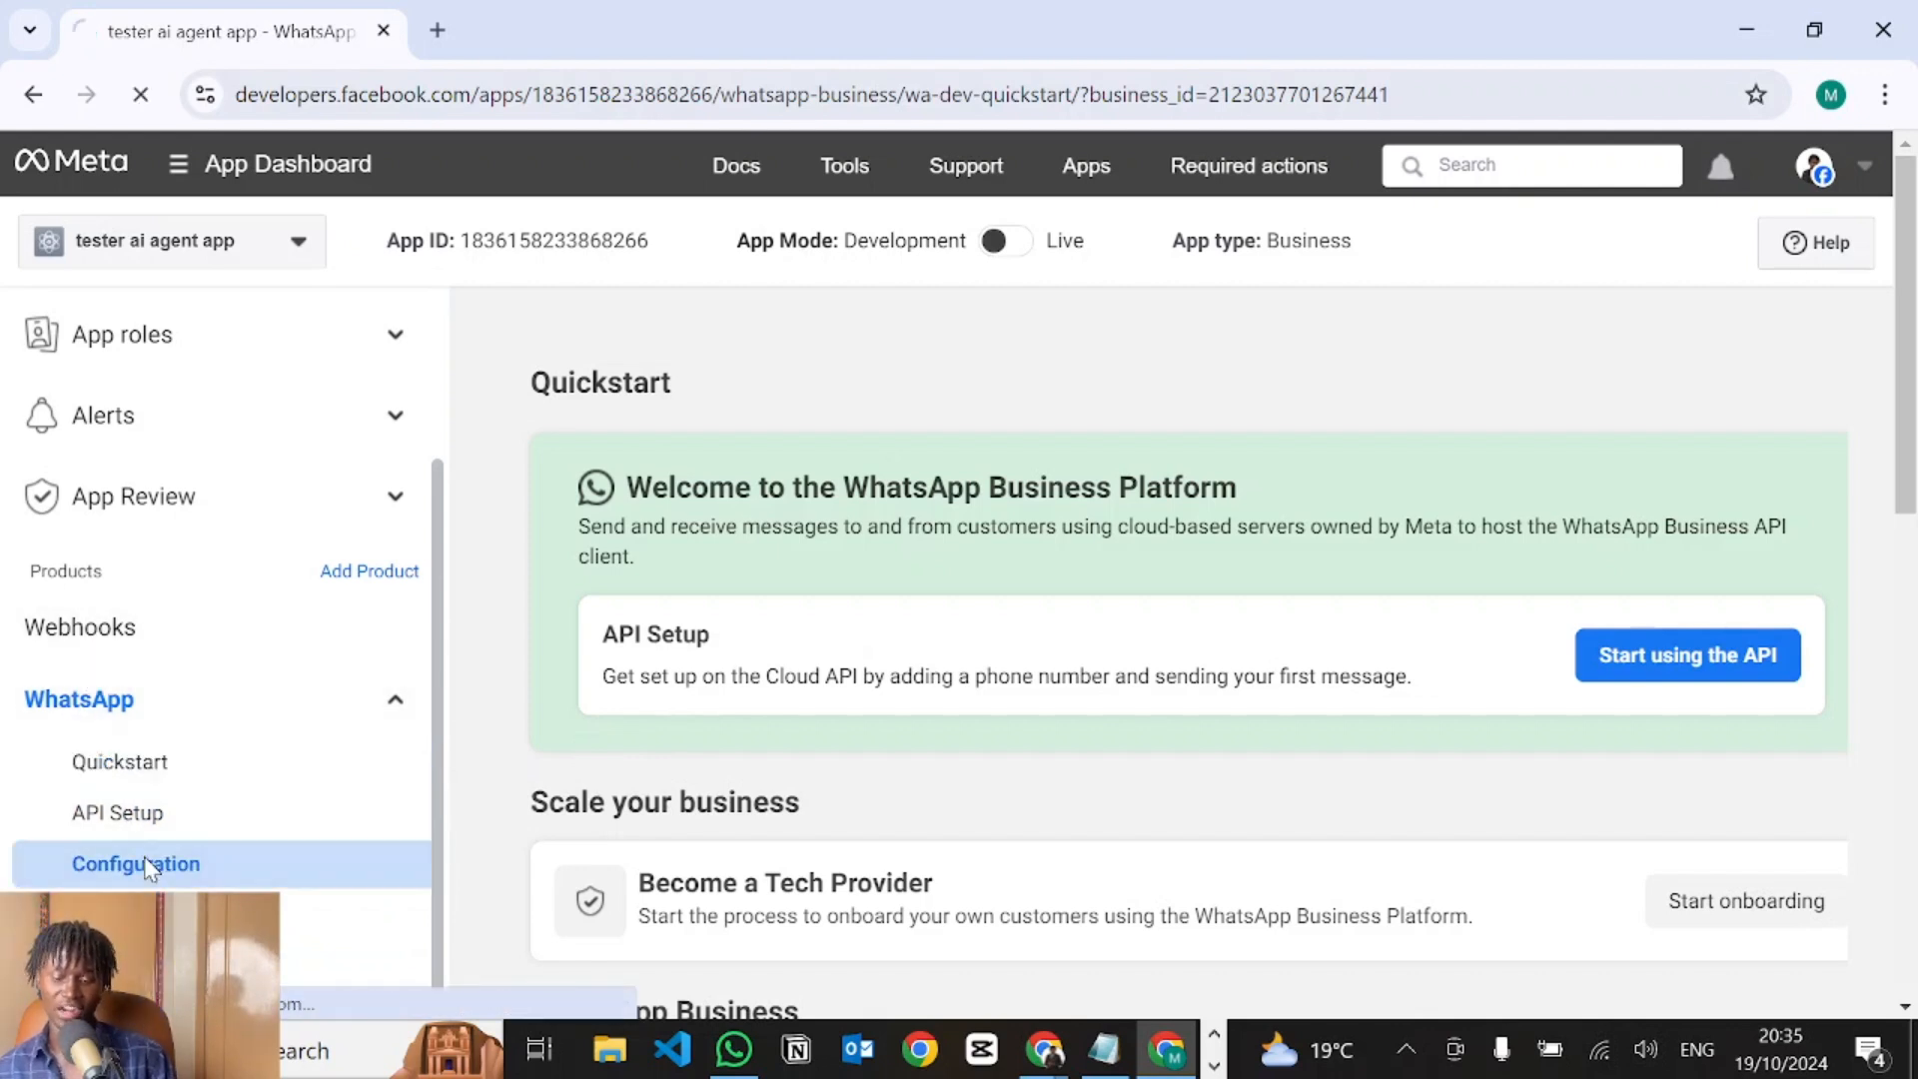
{"action": "left_click", "coordinate": [709, 639]}
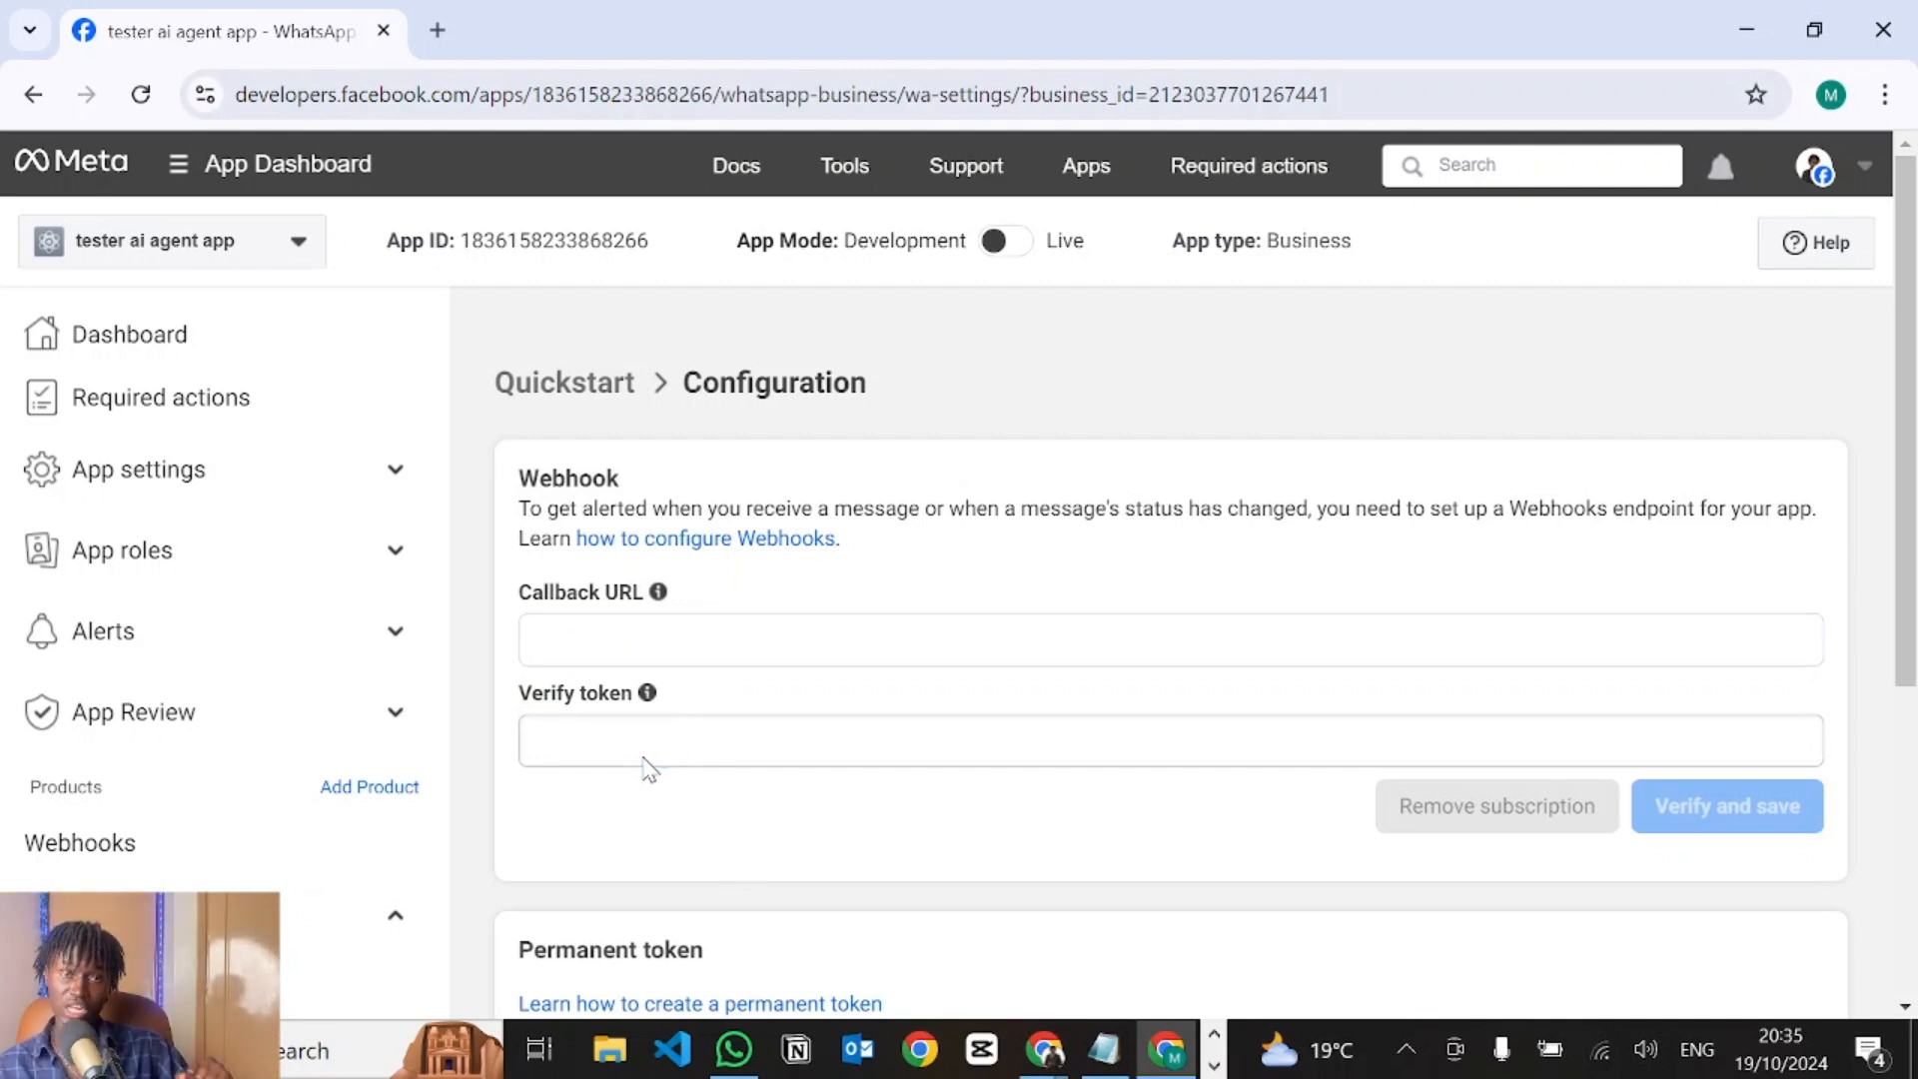
Verify and save the webhook using VoiceGlow's callback URL and verify token.
{"action": "key", "text": "alt+Tab"}
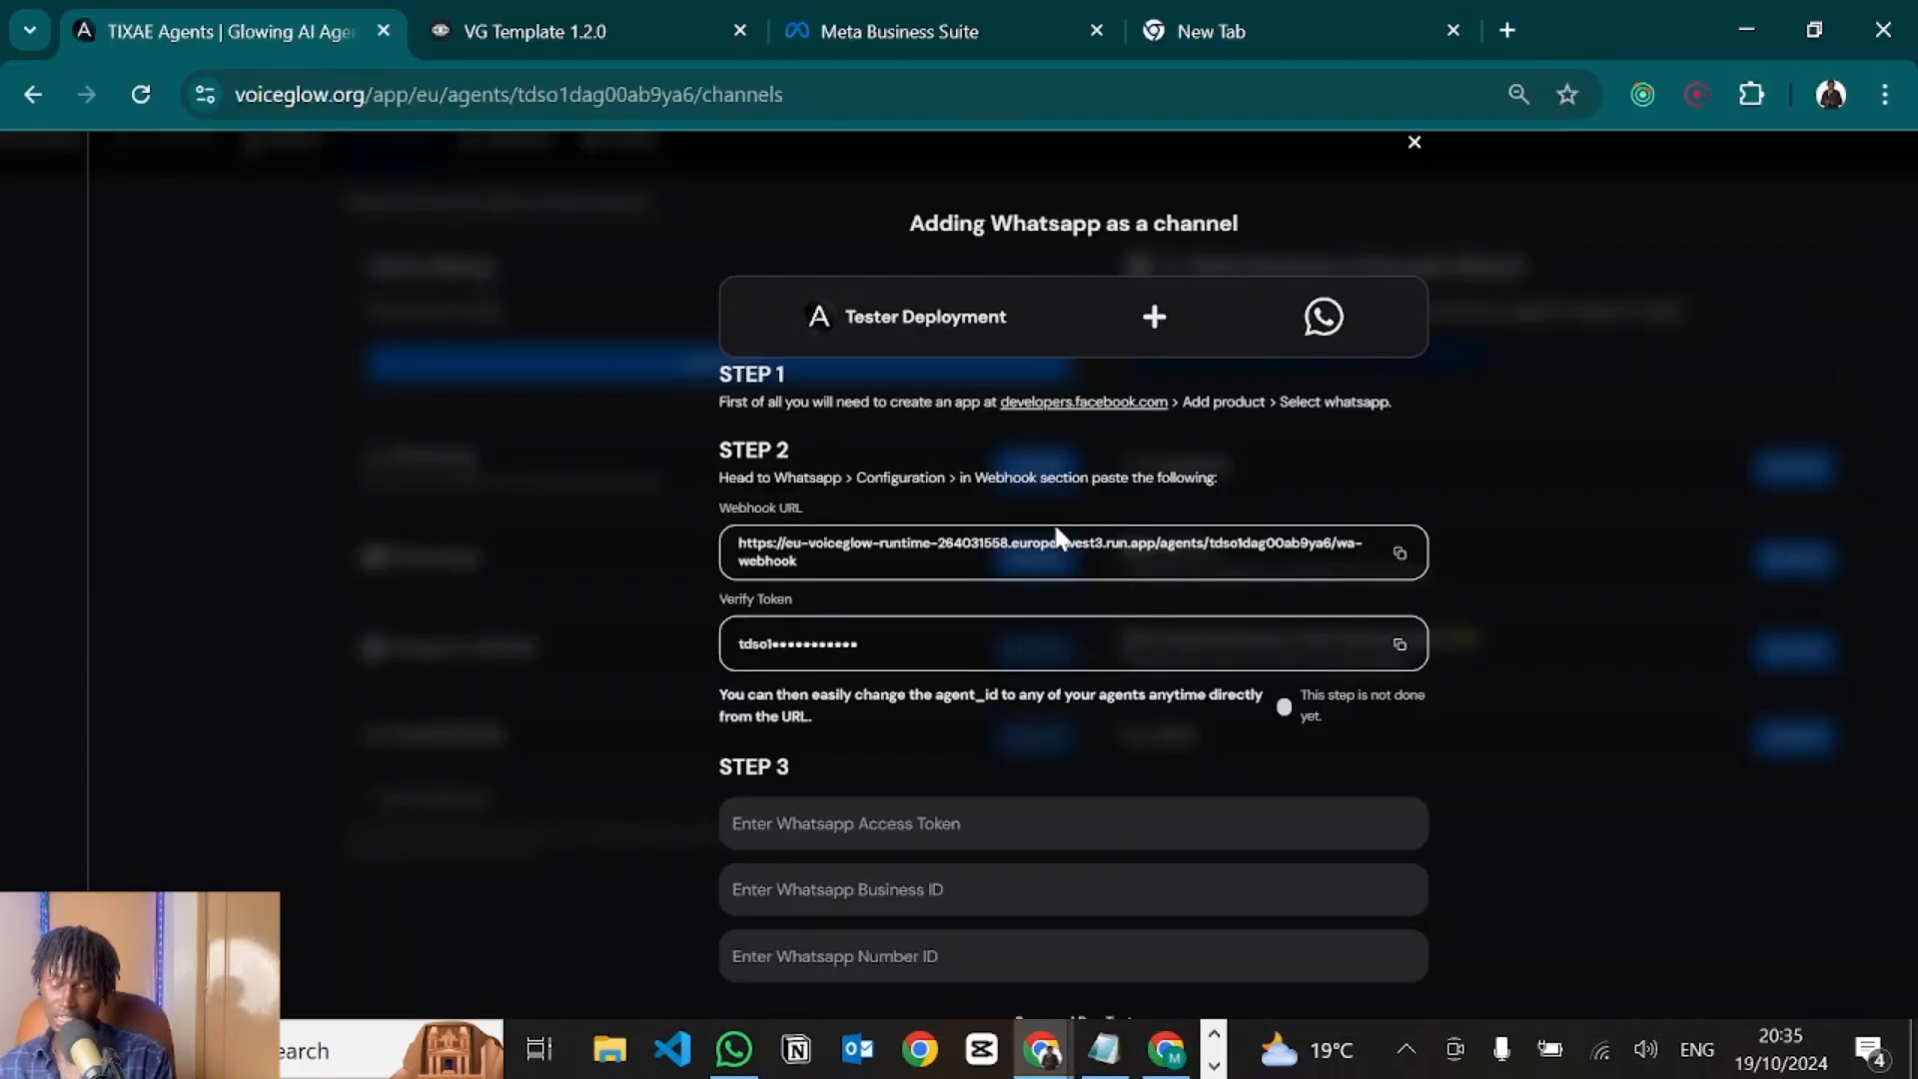
{"action": "left_click", "coordinate": [1401, 555]}
{"action": "key", "text": "alt+Tab"}
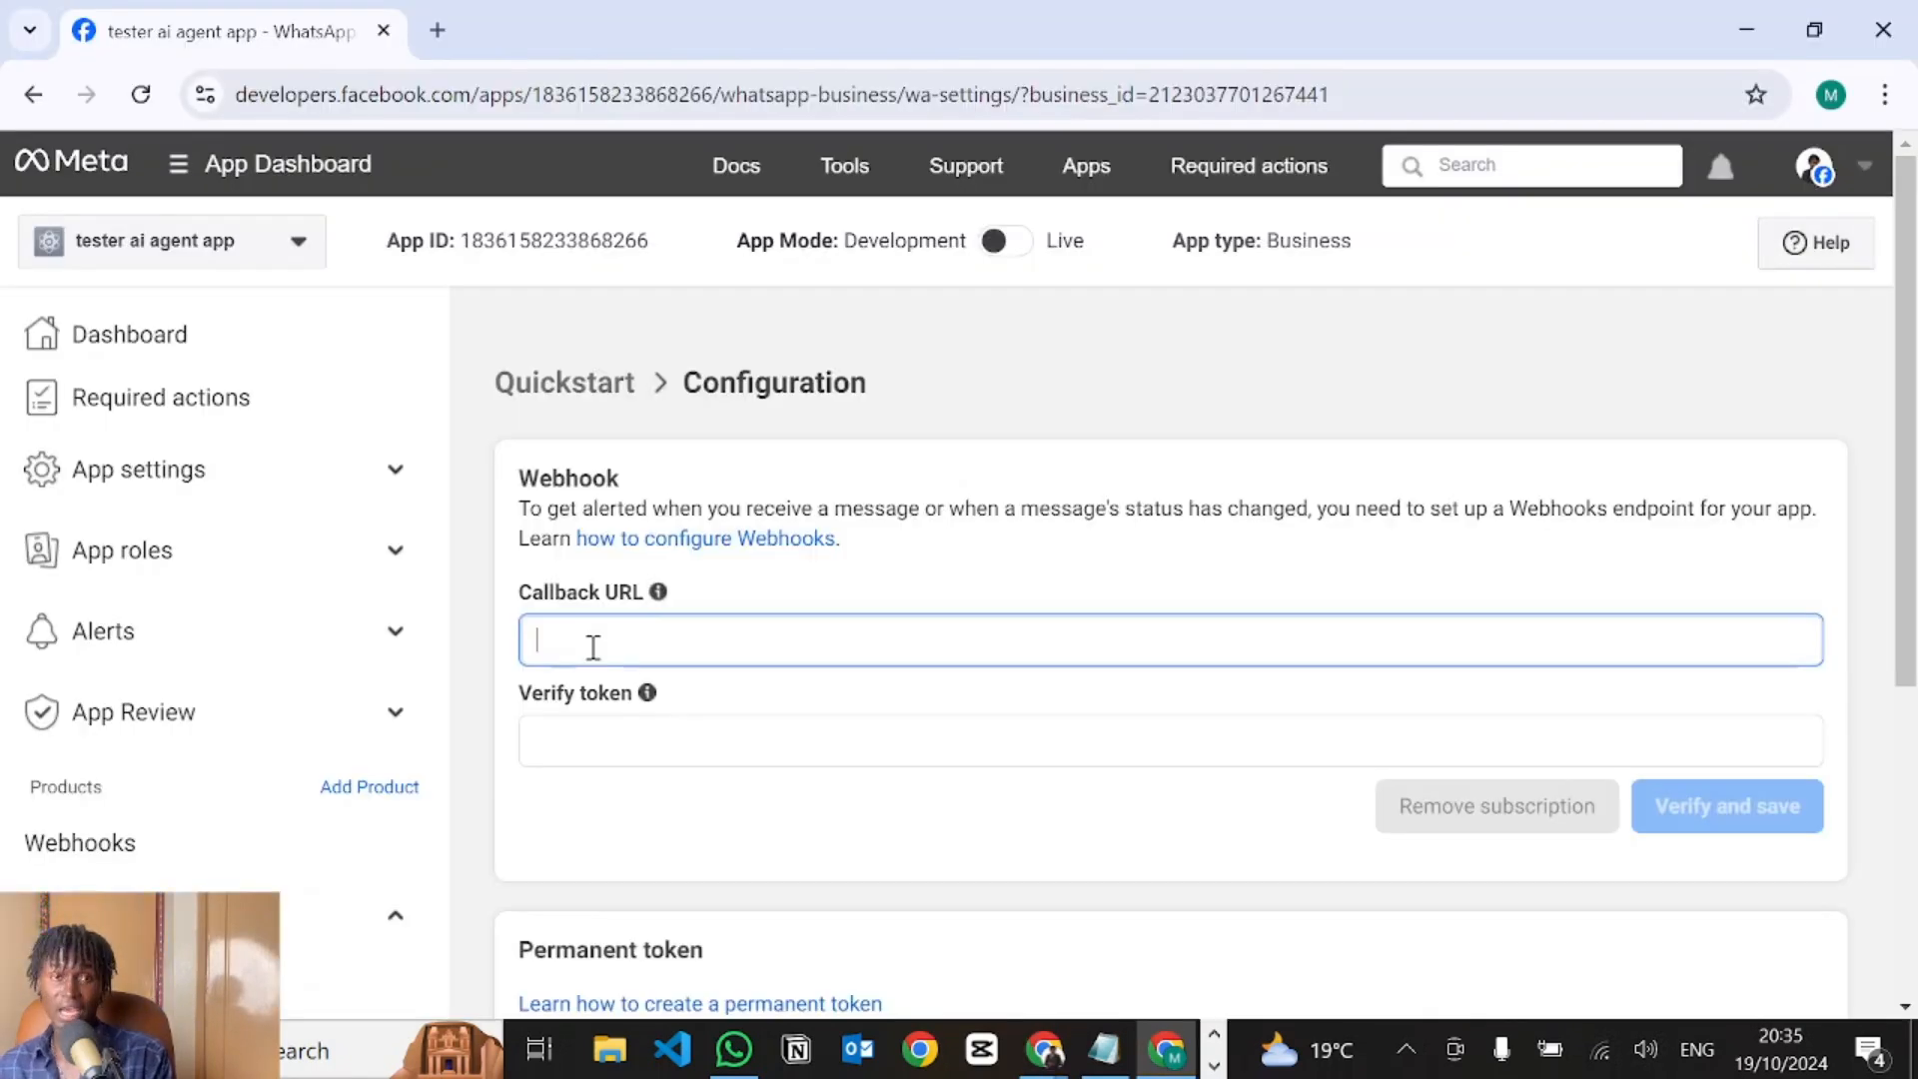
{"action": "key", "text": "ctrl+v"}
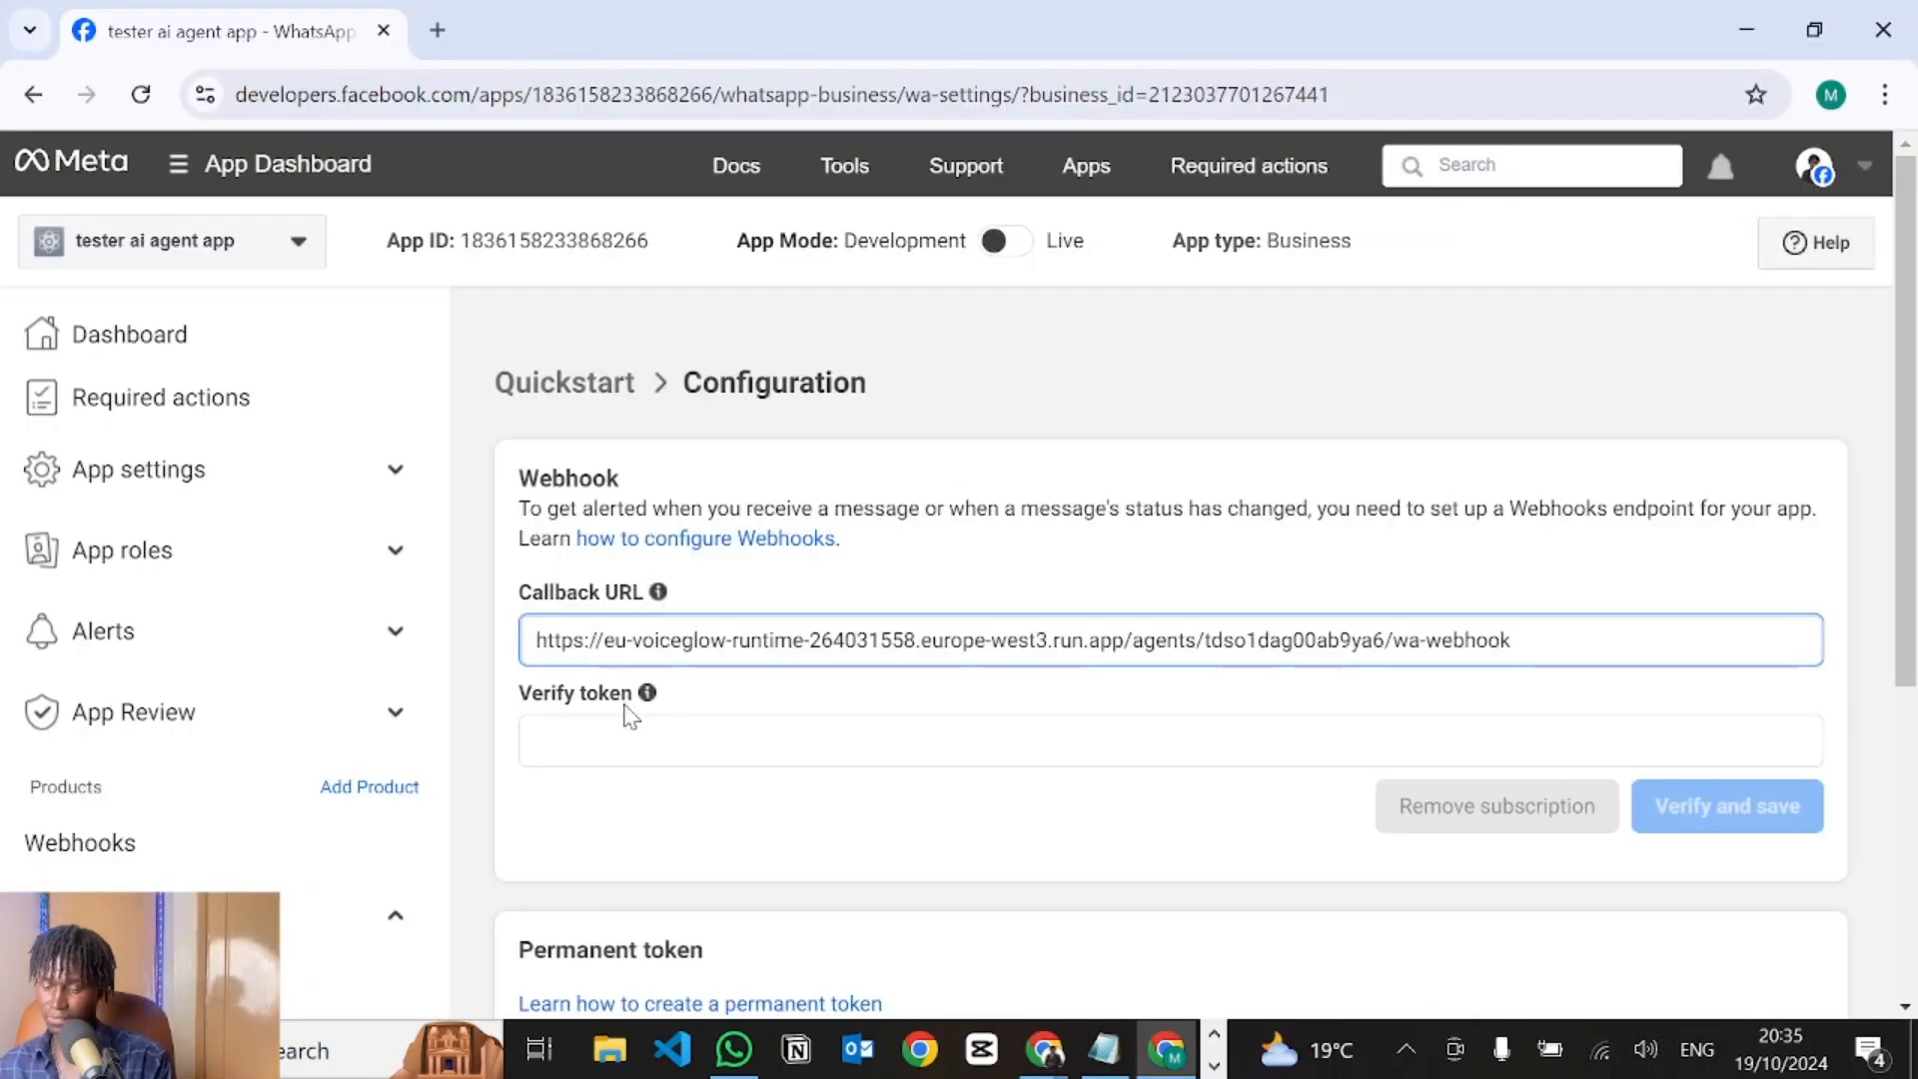
{"action": "left_click", "coordinate": [620, 737]}
{"action": "key", "text": "alt+Tab"}
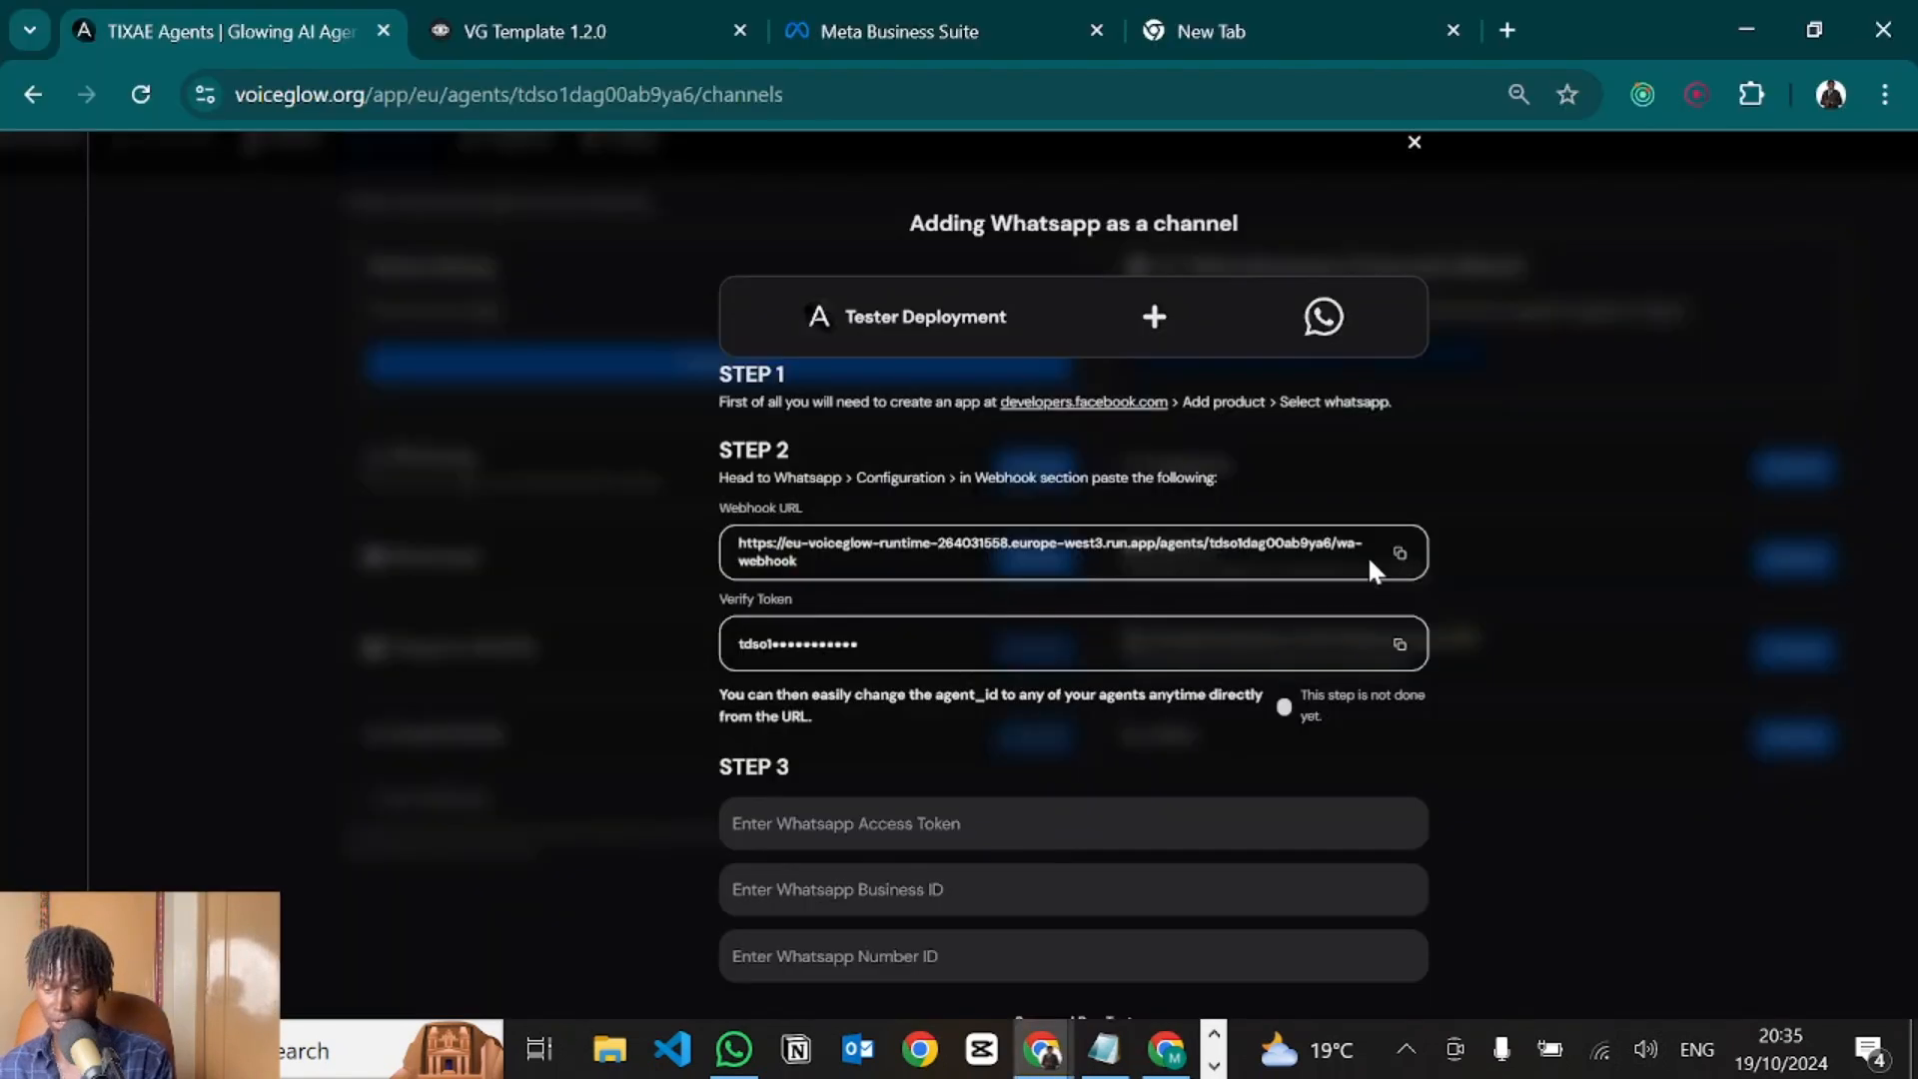
{"action": "left_click", "coordinate": [1400, 646]}
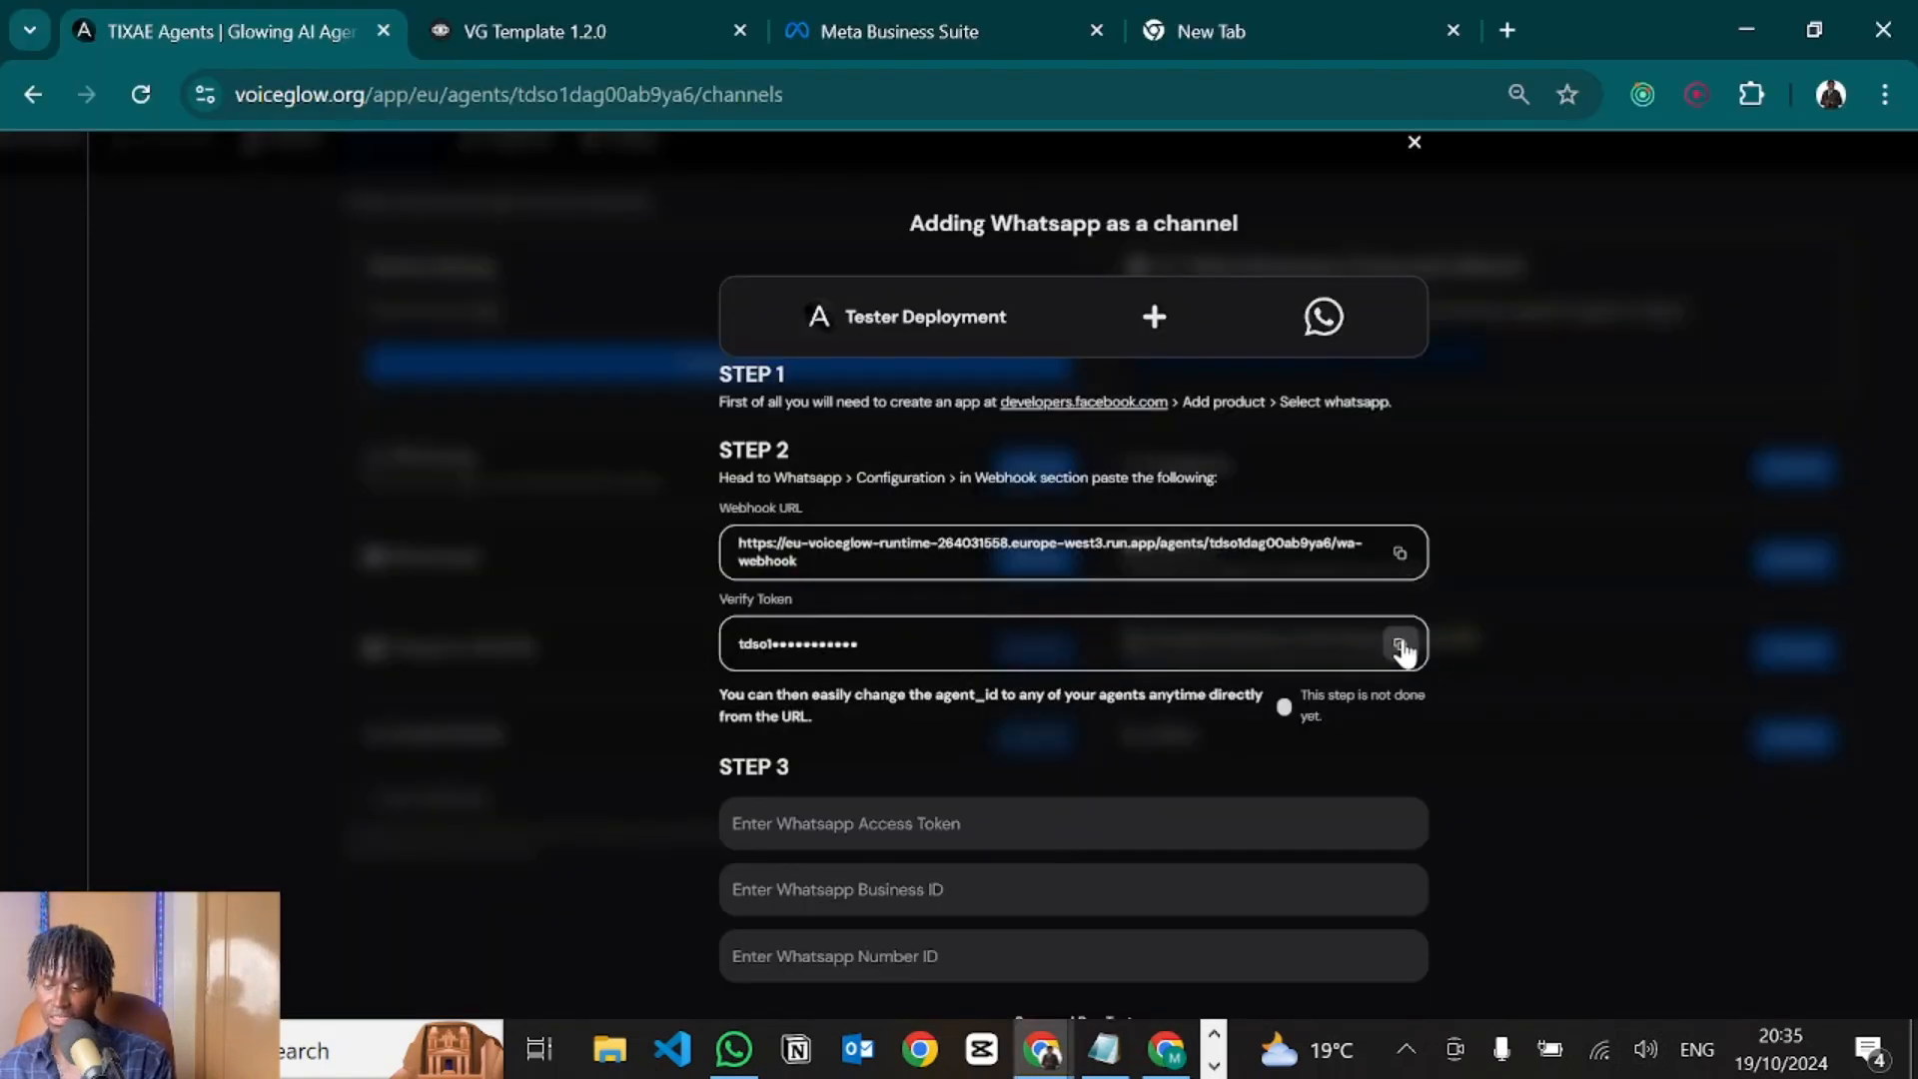
{"action": "key", "text": "alt+Tab"}
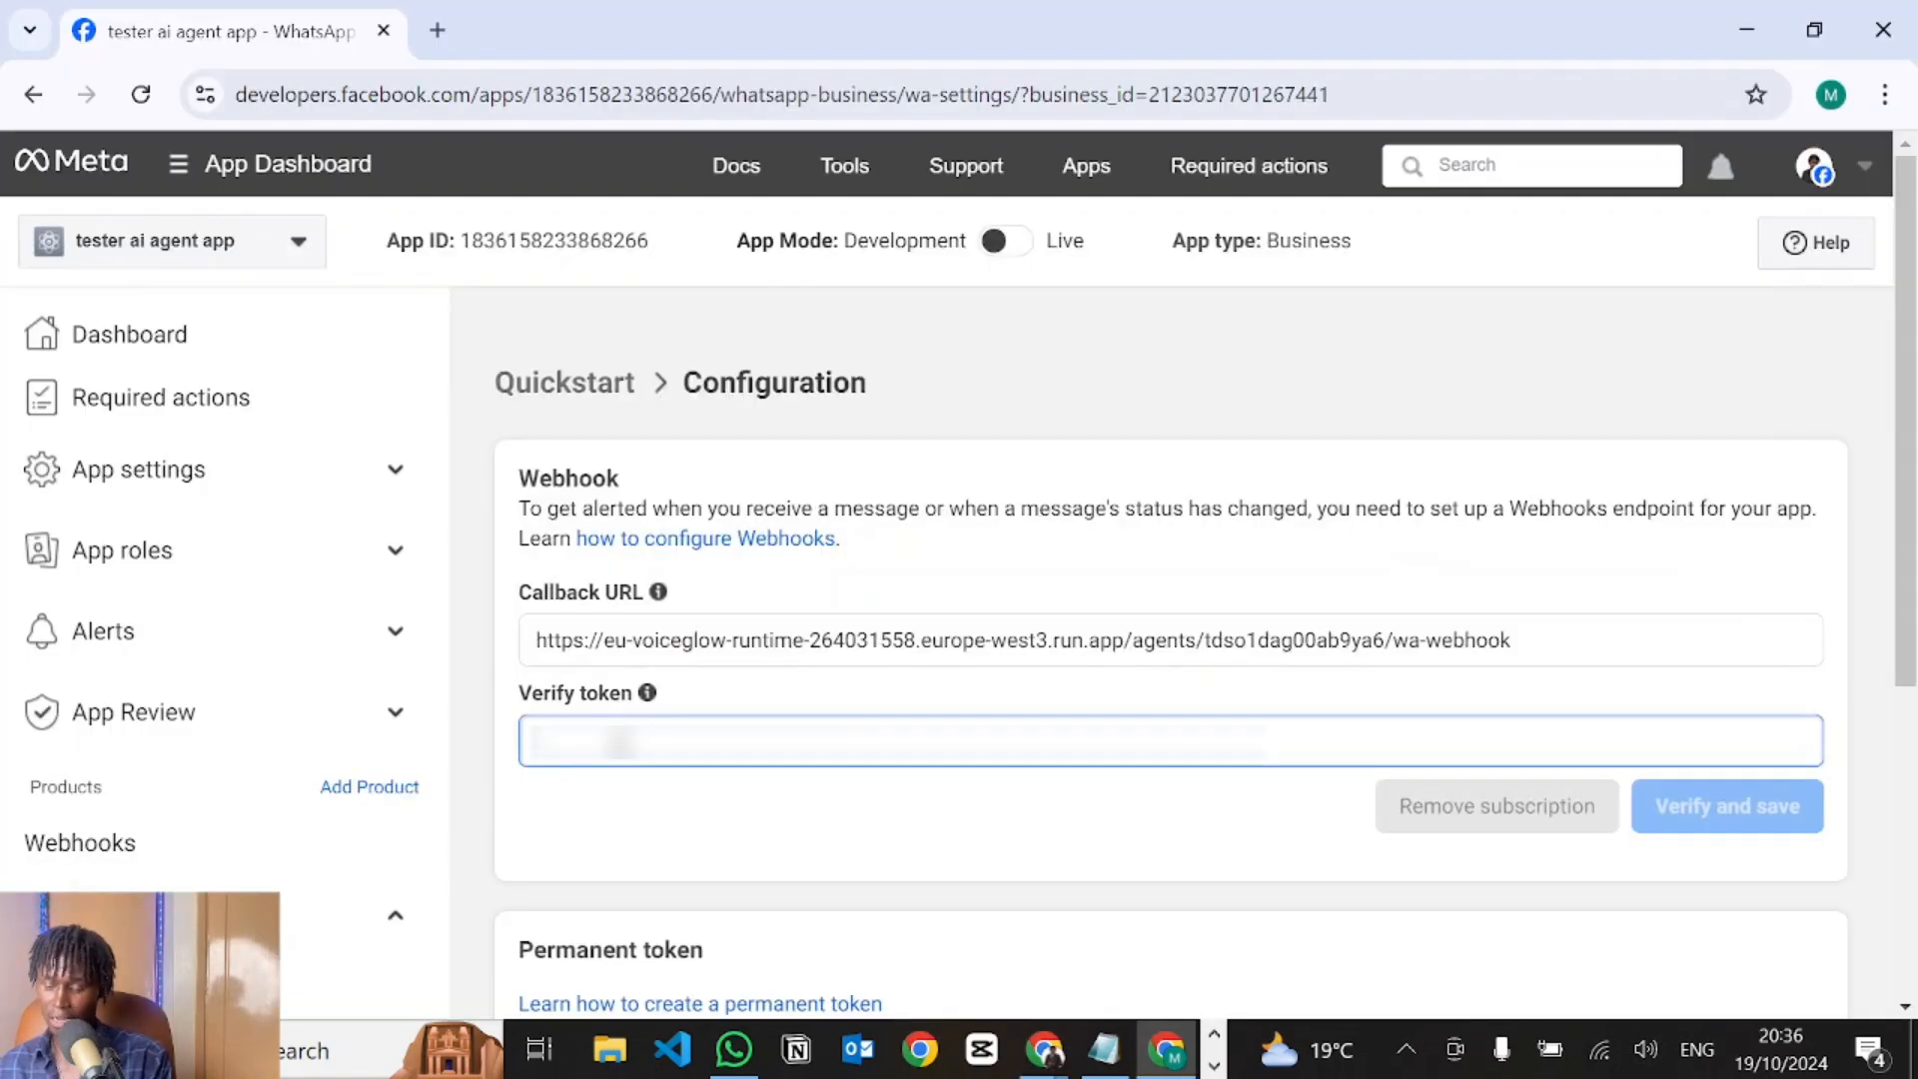
{"action": "key", "text": "ctrl+v"}
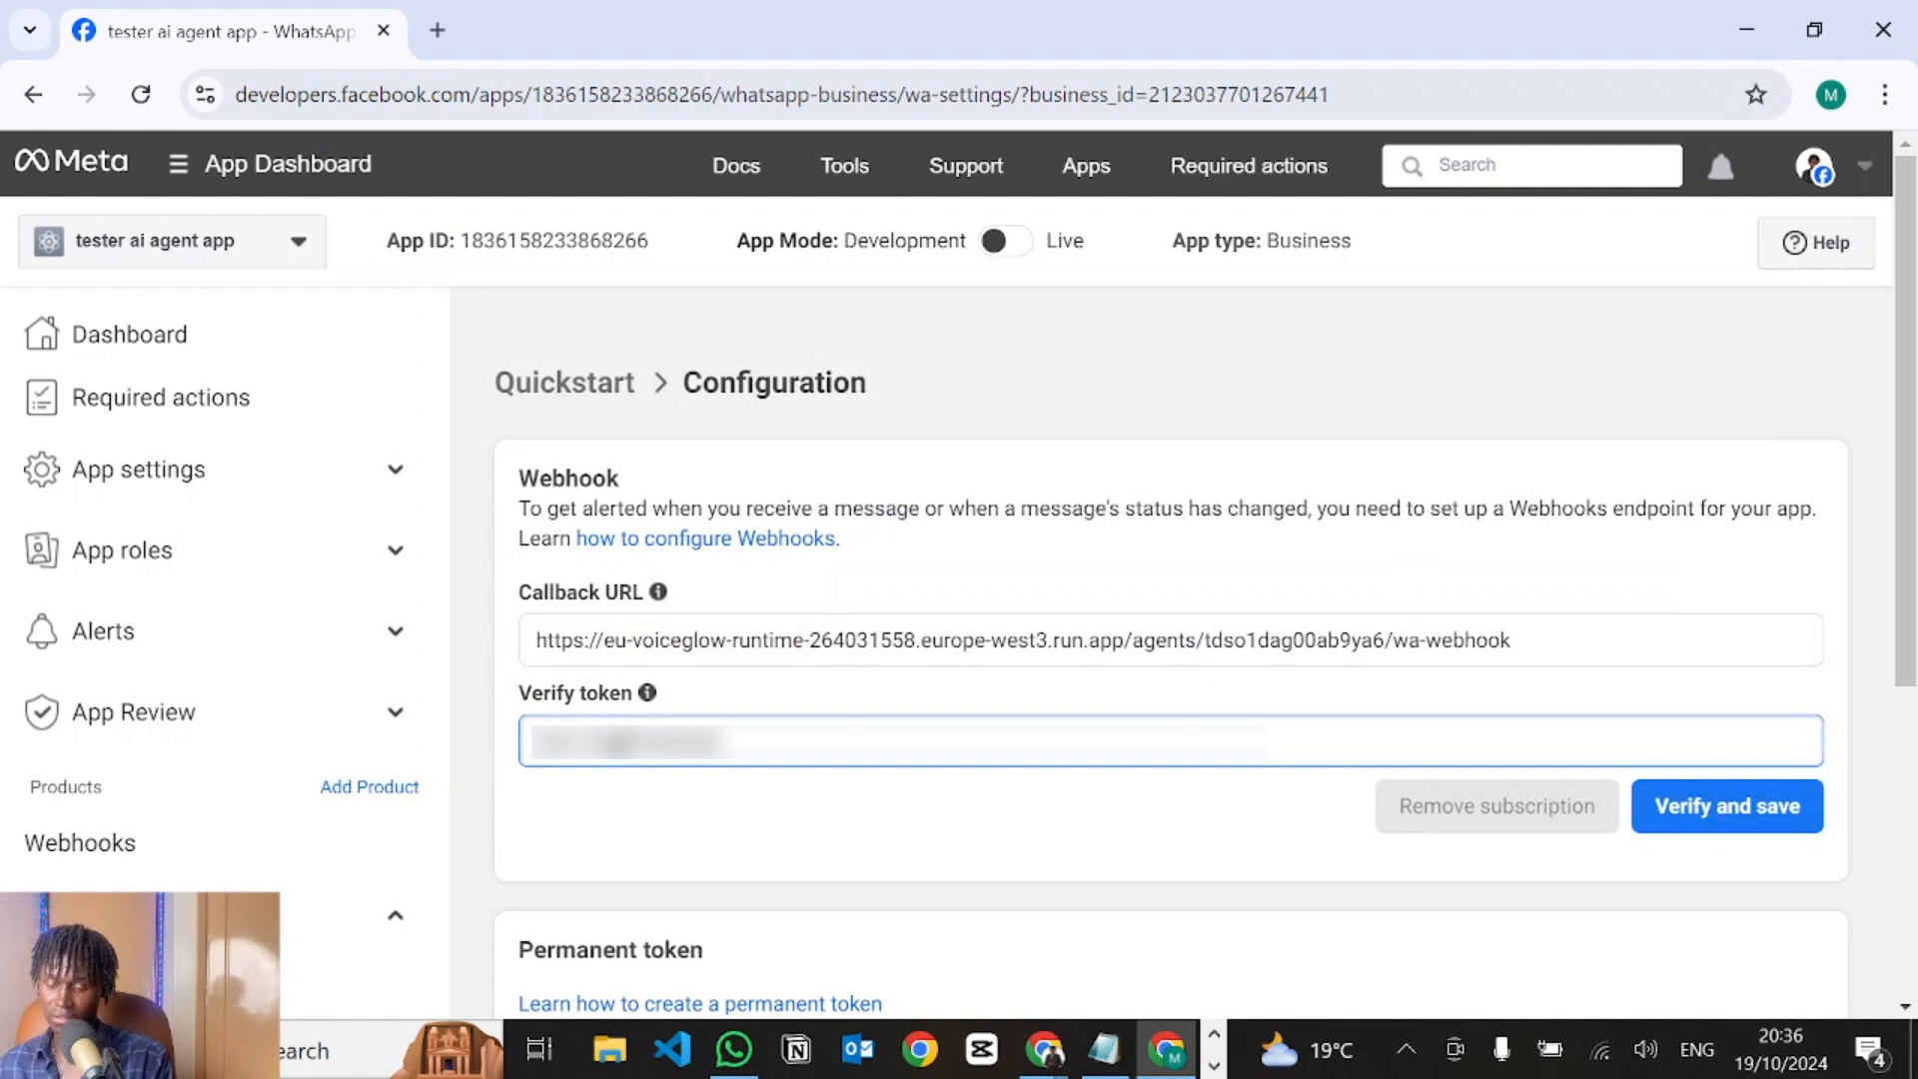
{"action": "left_click", "coordinate": [1694, 817]}
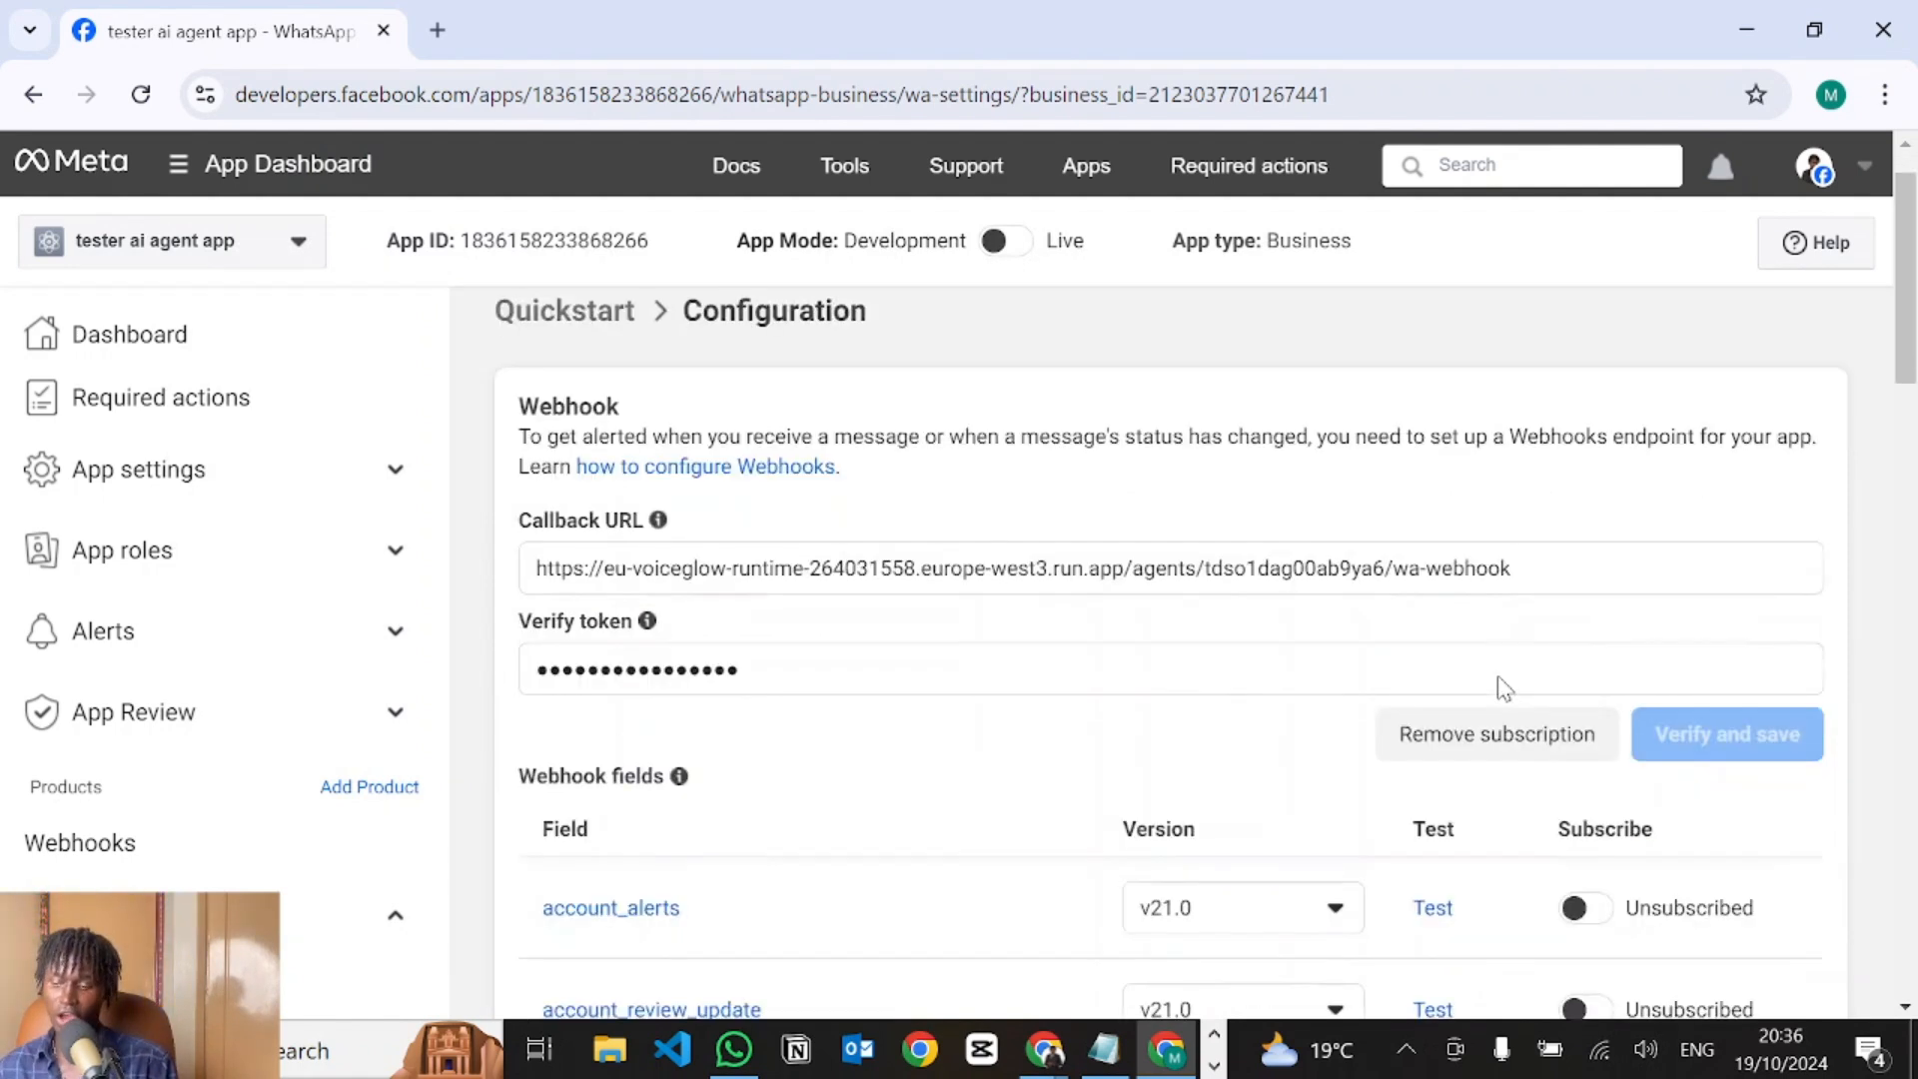
Subscribe the WhatsApp webhook to the messages field.
{"action": "scroll", "coordinate": [1498, 687], "scroll_direction": "down", "scroll_amount": 5}
{"action": "scroll", "coordinate": [813, 523], "scroll_direction": "down", "scroll_amount": 1}
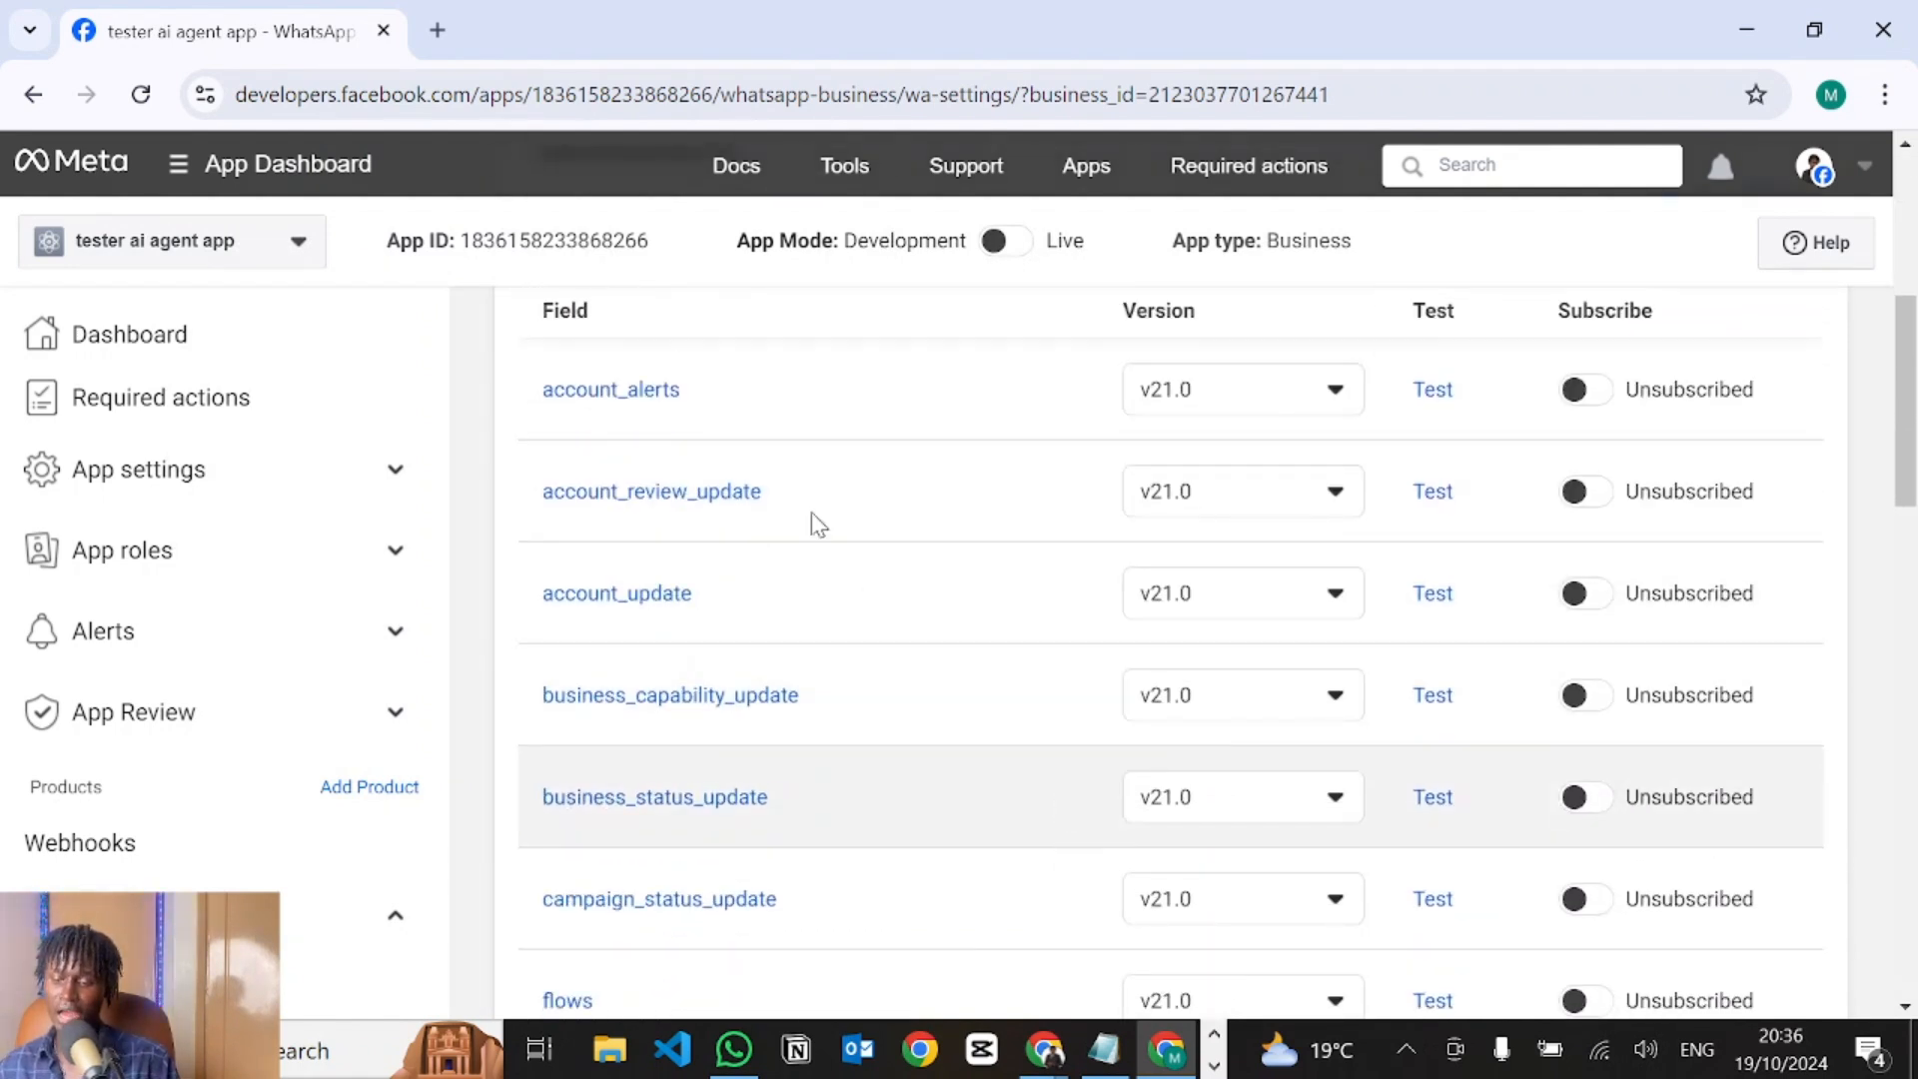
{"action": "scroll", "coordinate": [763, 466], "scroll_direction": "up", "scroll_amount": 2}
{"action": "scroll", "coordinate": [762, 741], "scroll_direction": "down", "scroll_amount": 8}
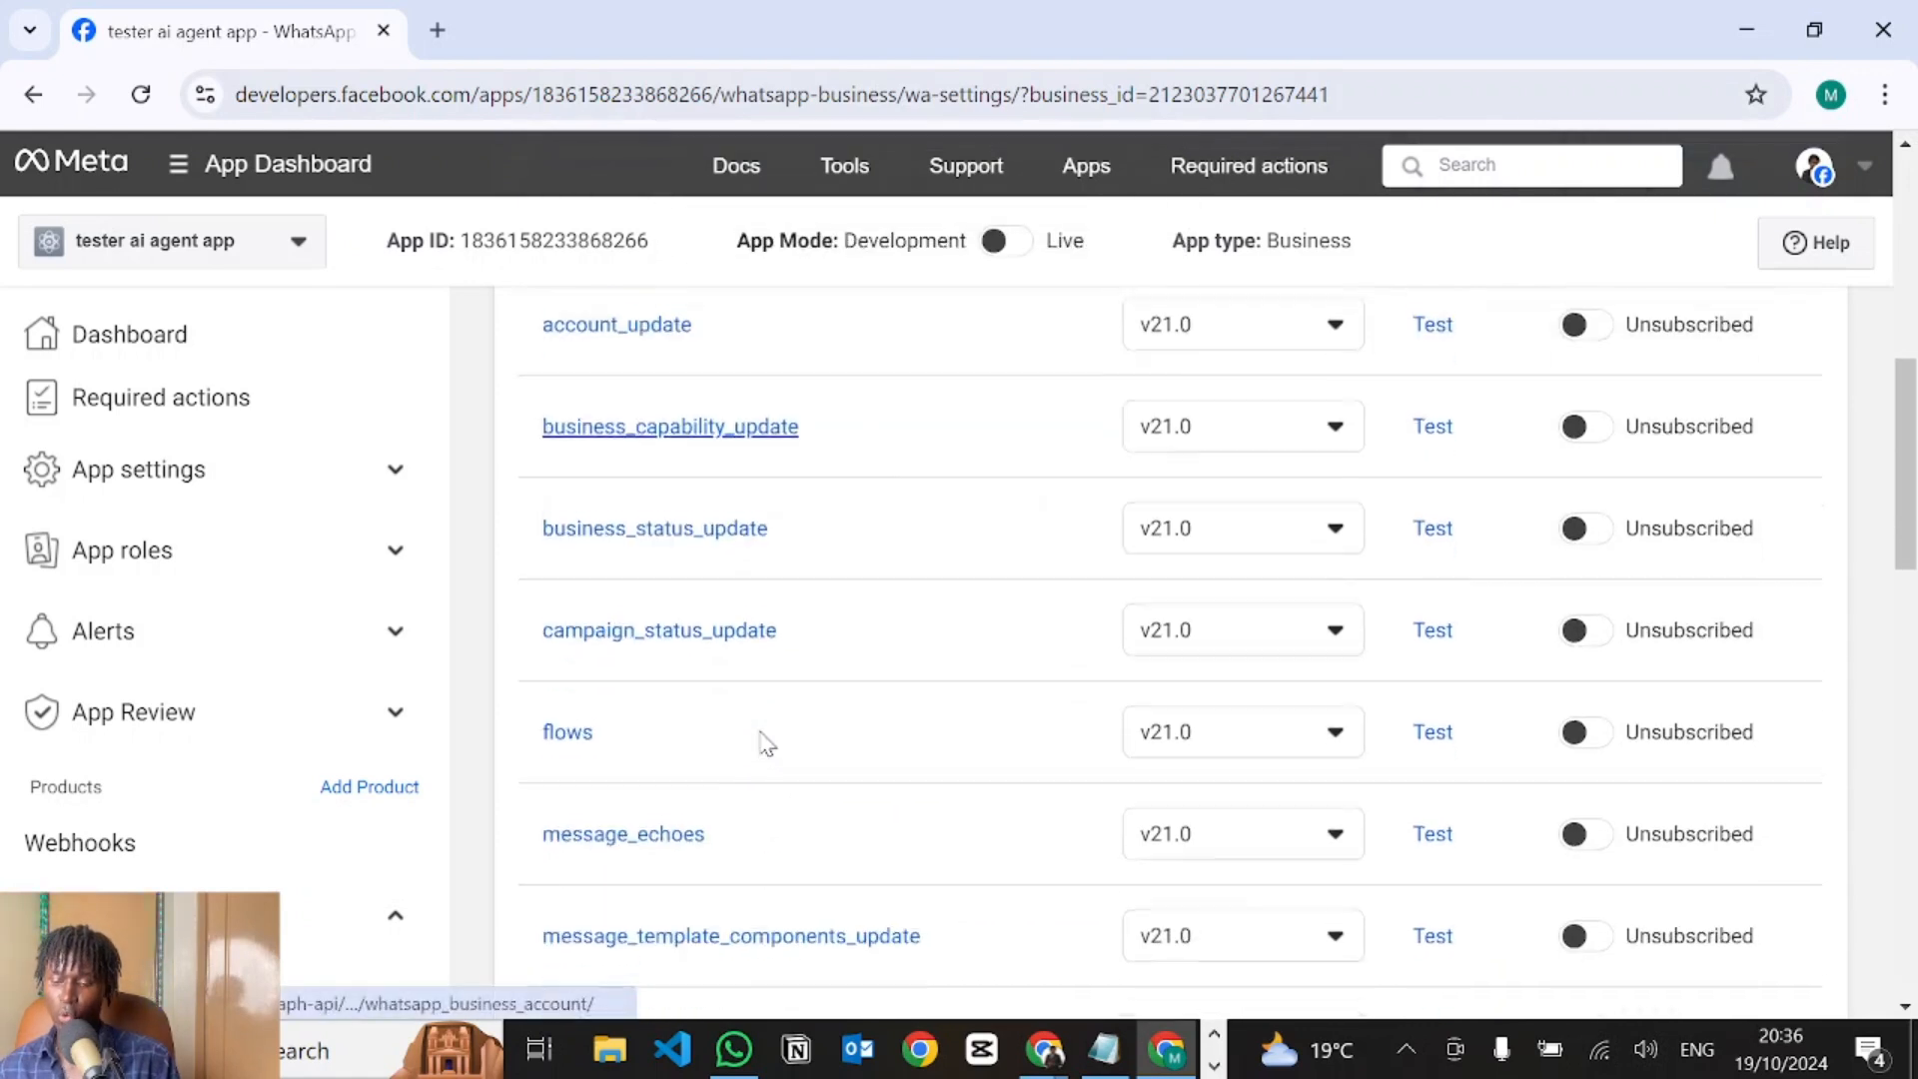
{"action": "scroll", "coordinate": [766, 744], "scroll_direction": "down", "scroll_amount": 2}
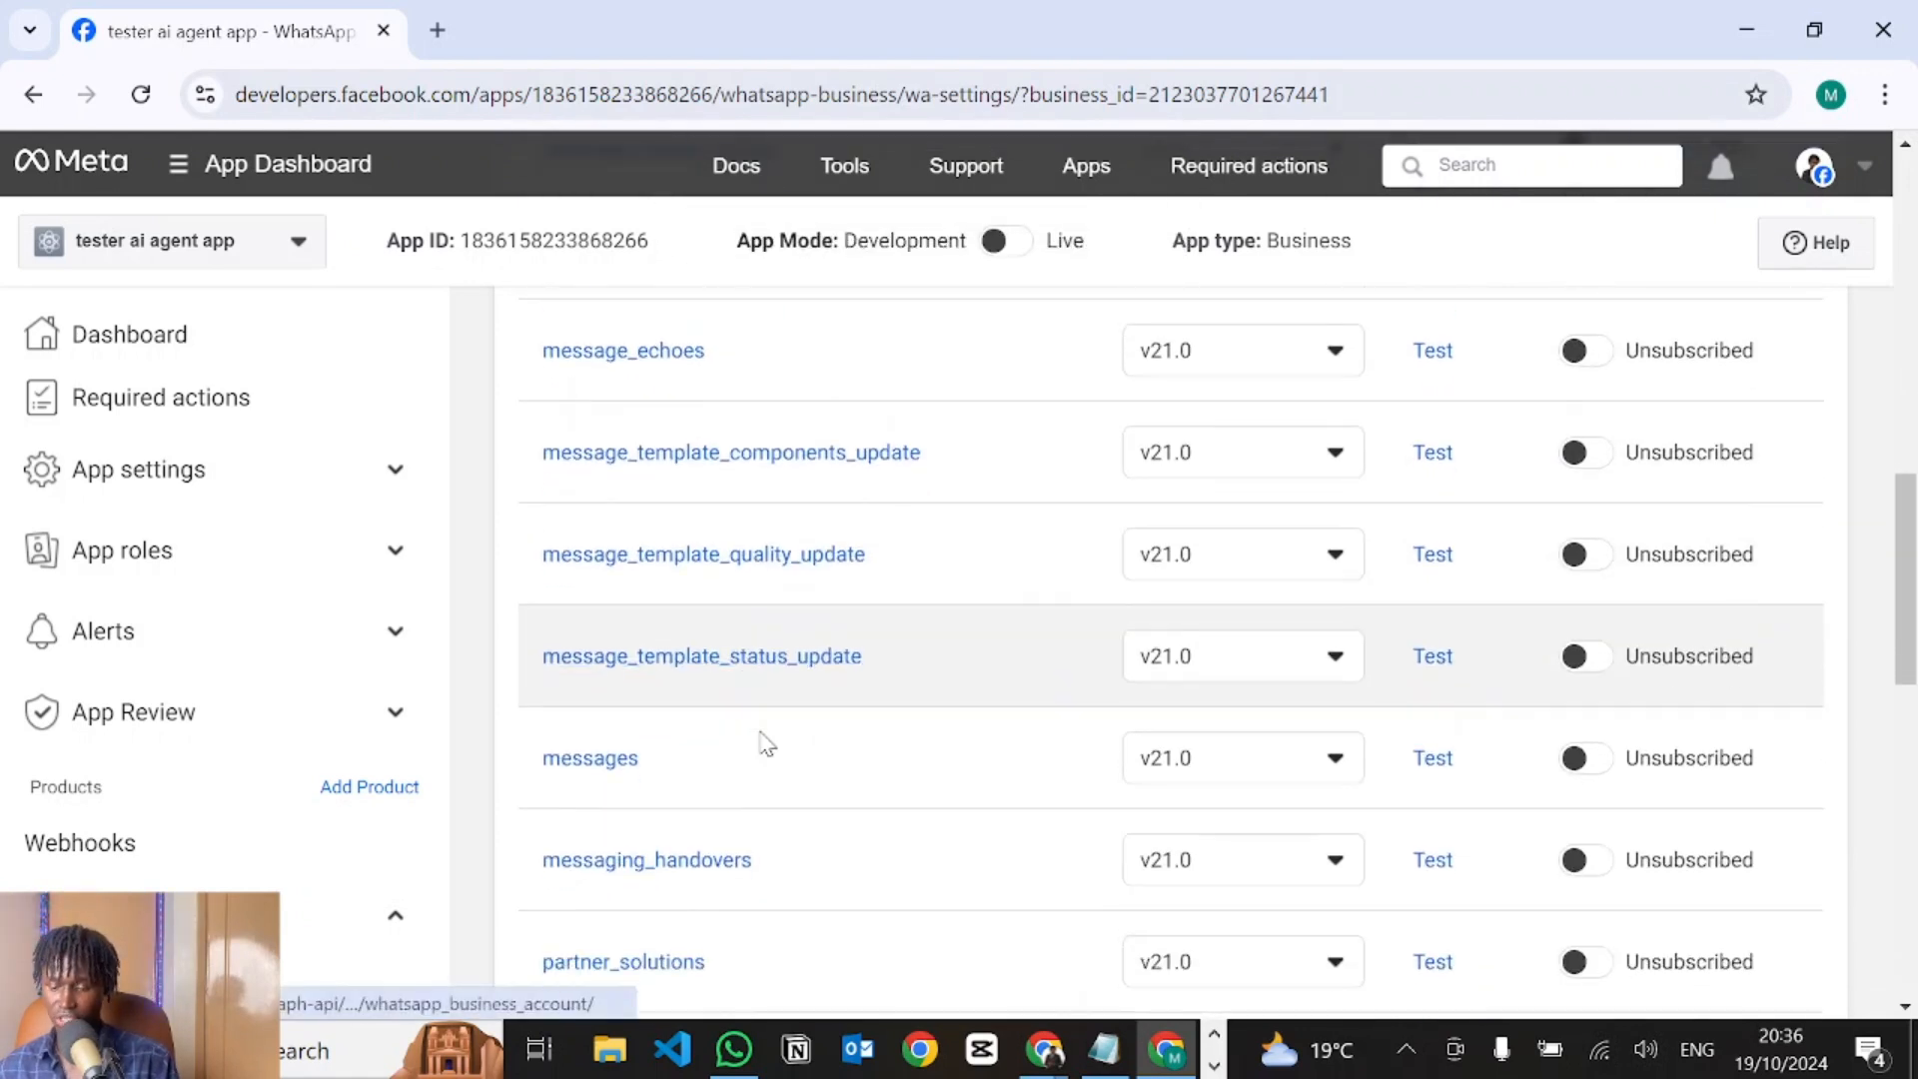
{"action": "left_click", "coordinate": [1576, 759]}
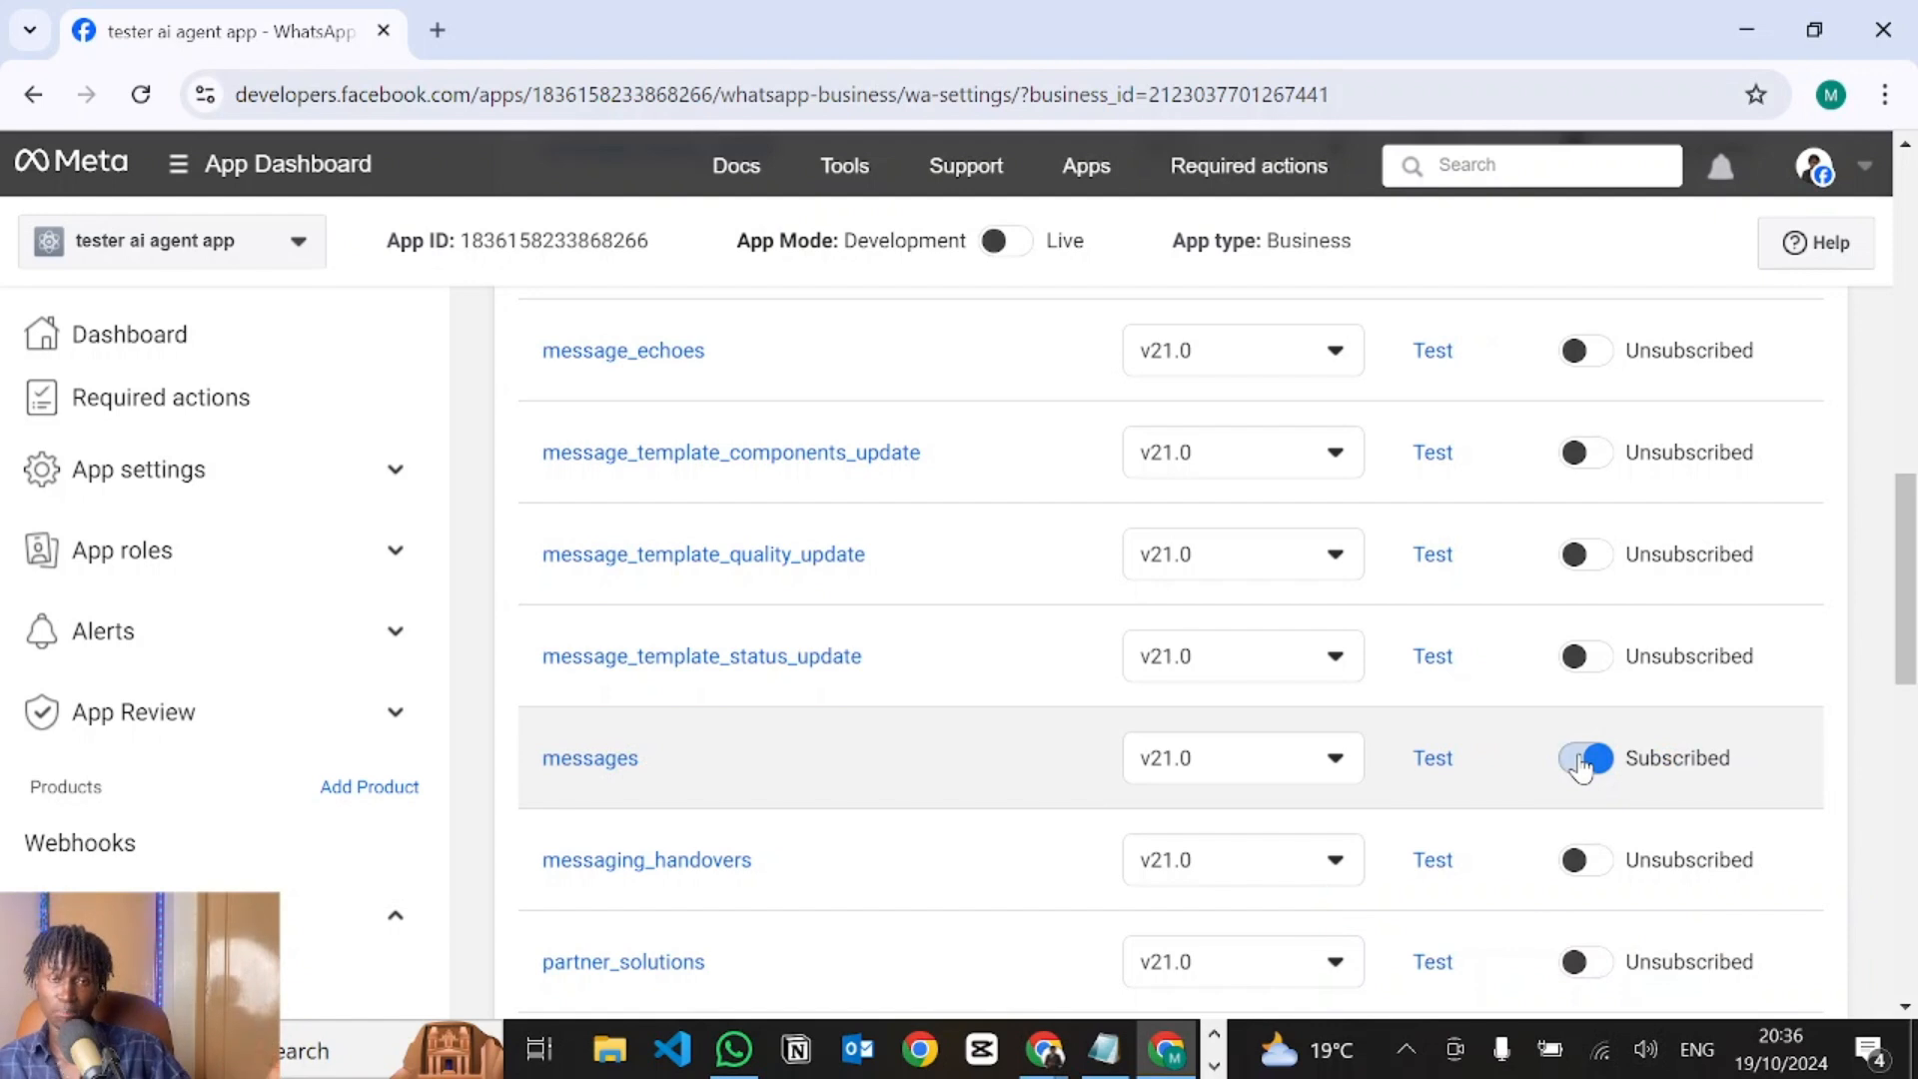
{"action": "scroll", "coordinate": [1579, 762], "scroll_direction": "up", "scroll_amount": 15}
{"action": "scroll", "coordinate": [184, 736], "scroll_direction": "down", "scroll_amount": 3}
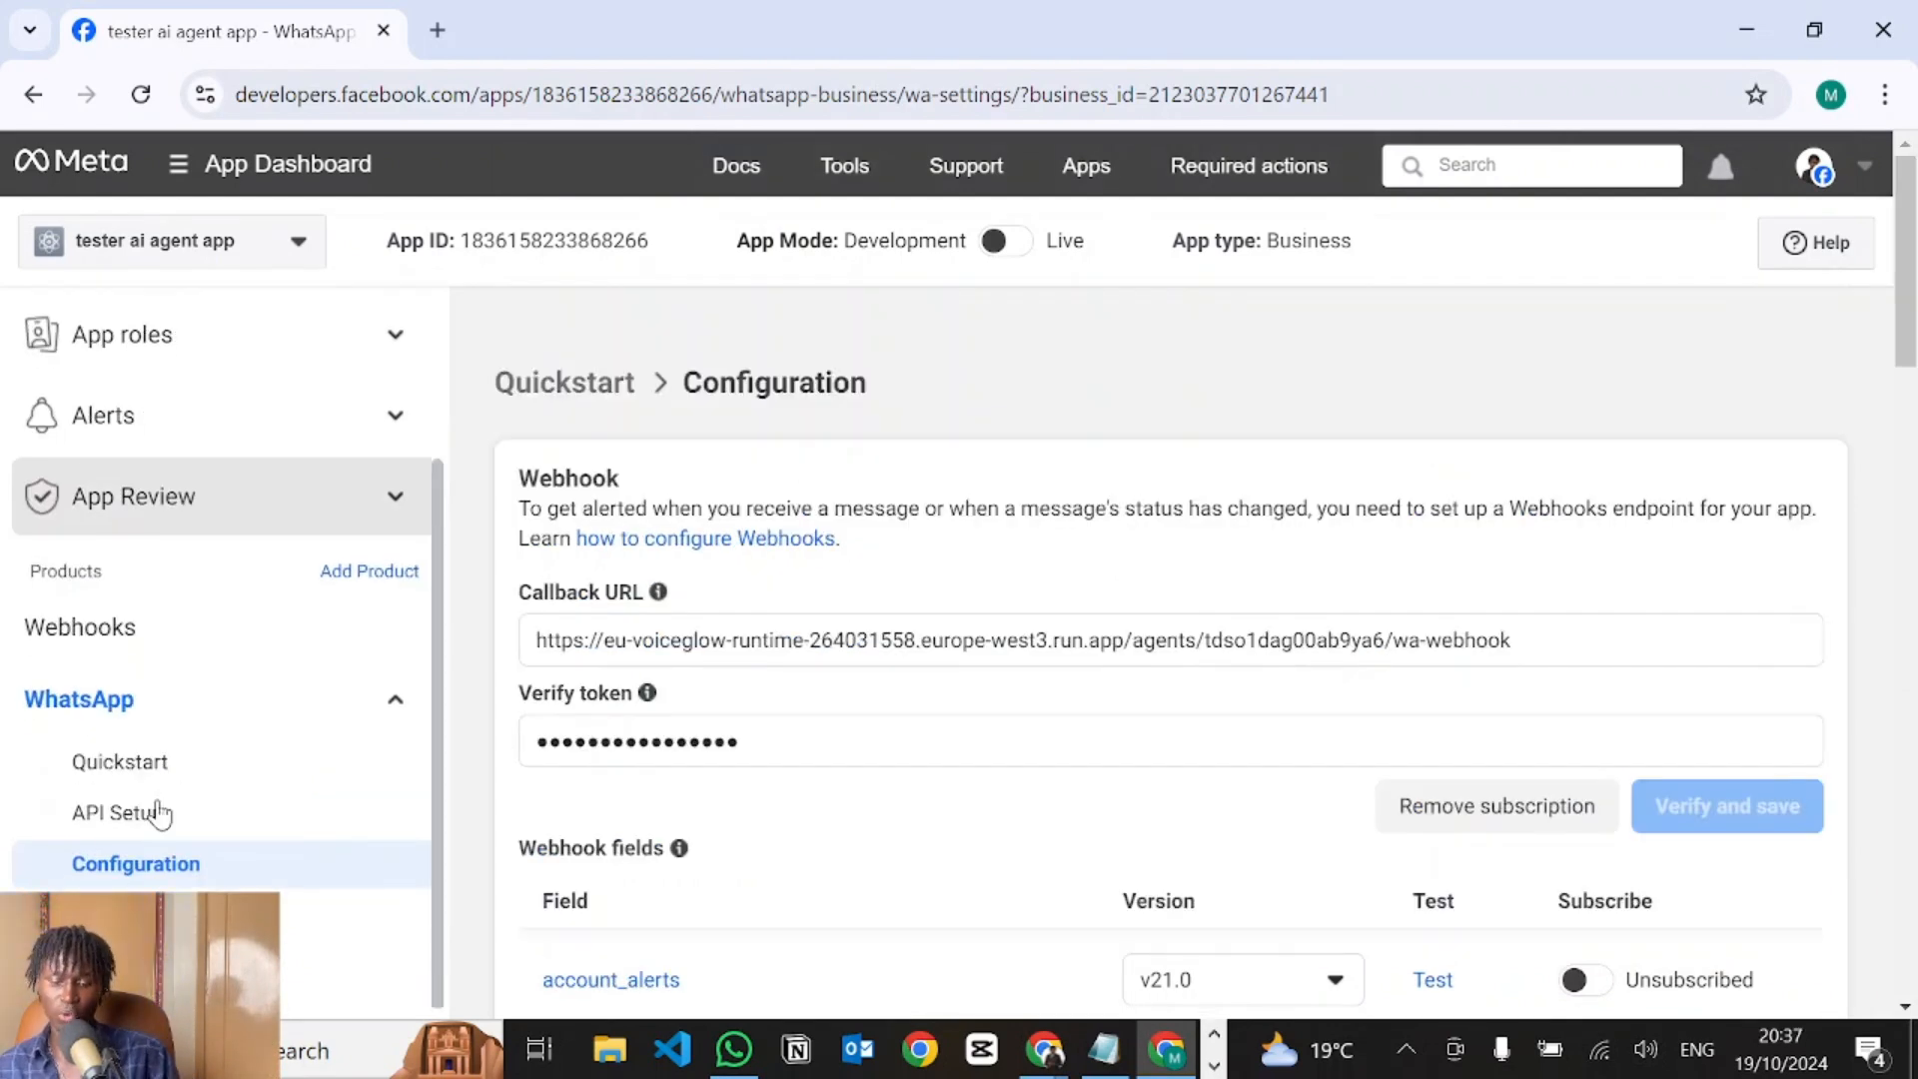
{"action": "left_click", "coordinate": [111, 814]}
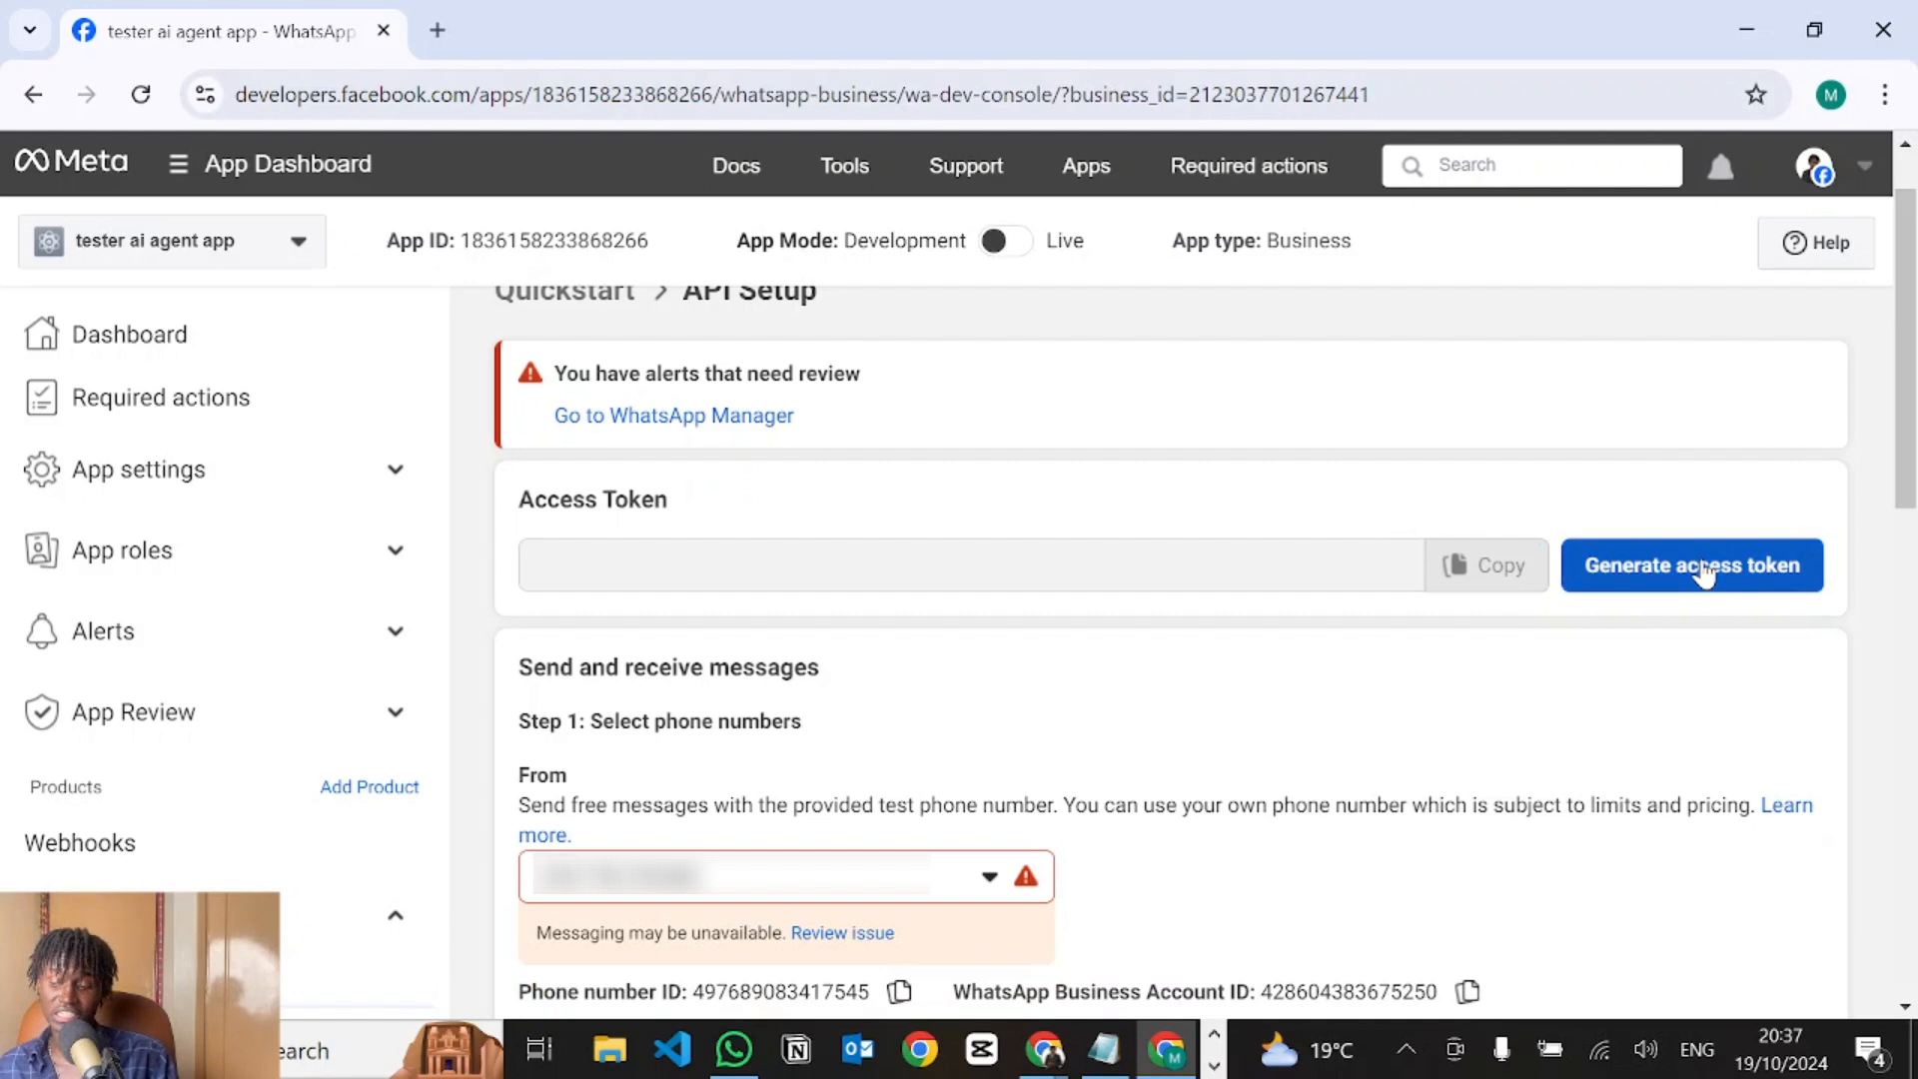
Generate a temporary access token, opting in to all current and future WhatsApp accounts.
{"action": "left_click", "coordinate": [1704, 567]}
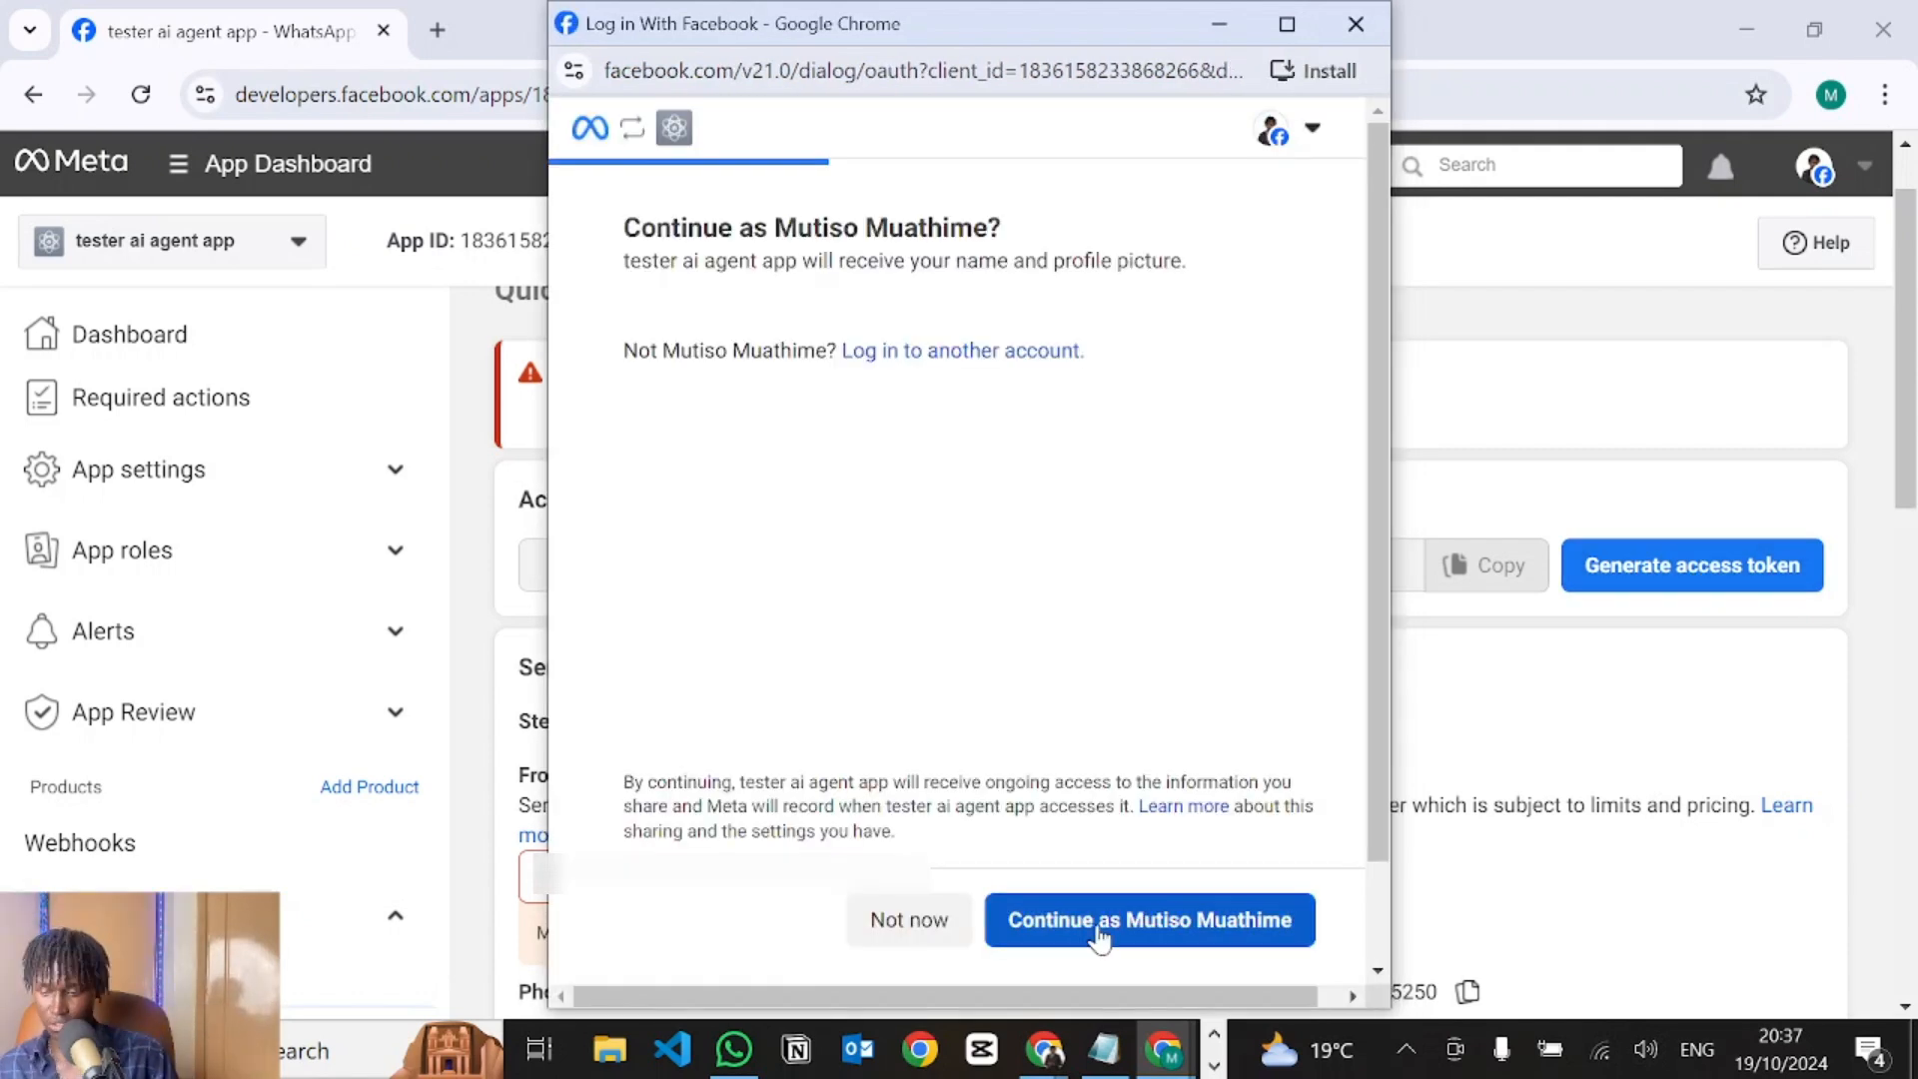
{"action": "left_click", "coordinate": [1100, 937]}
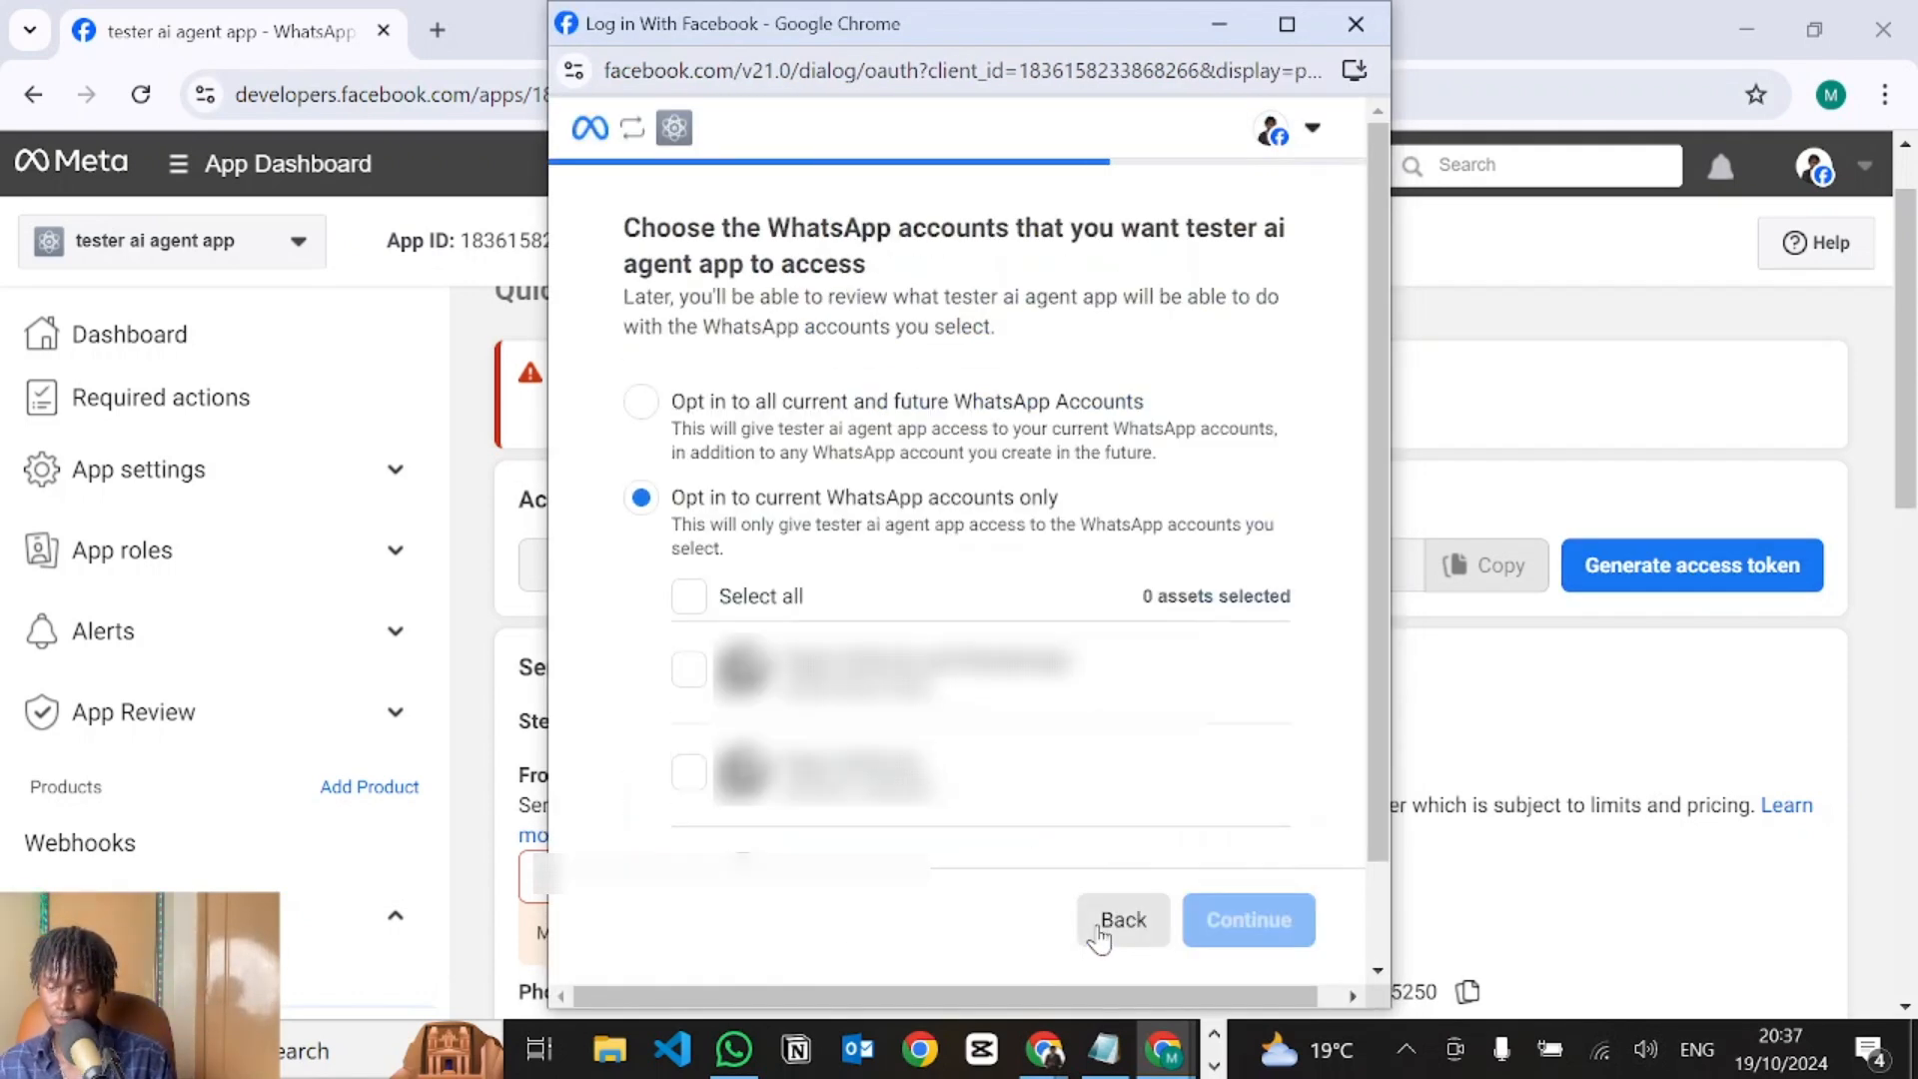
{"action": "left_click", "coordinate": [640, 401]}
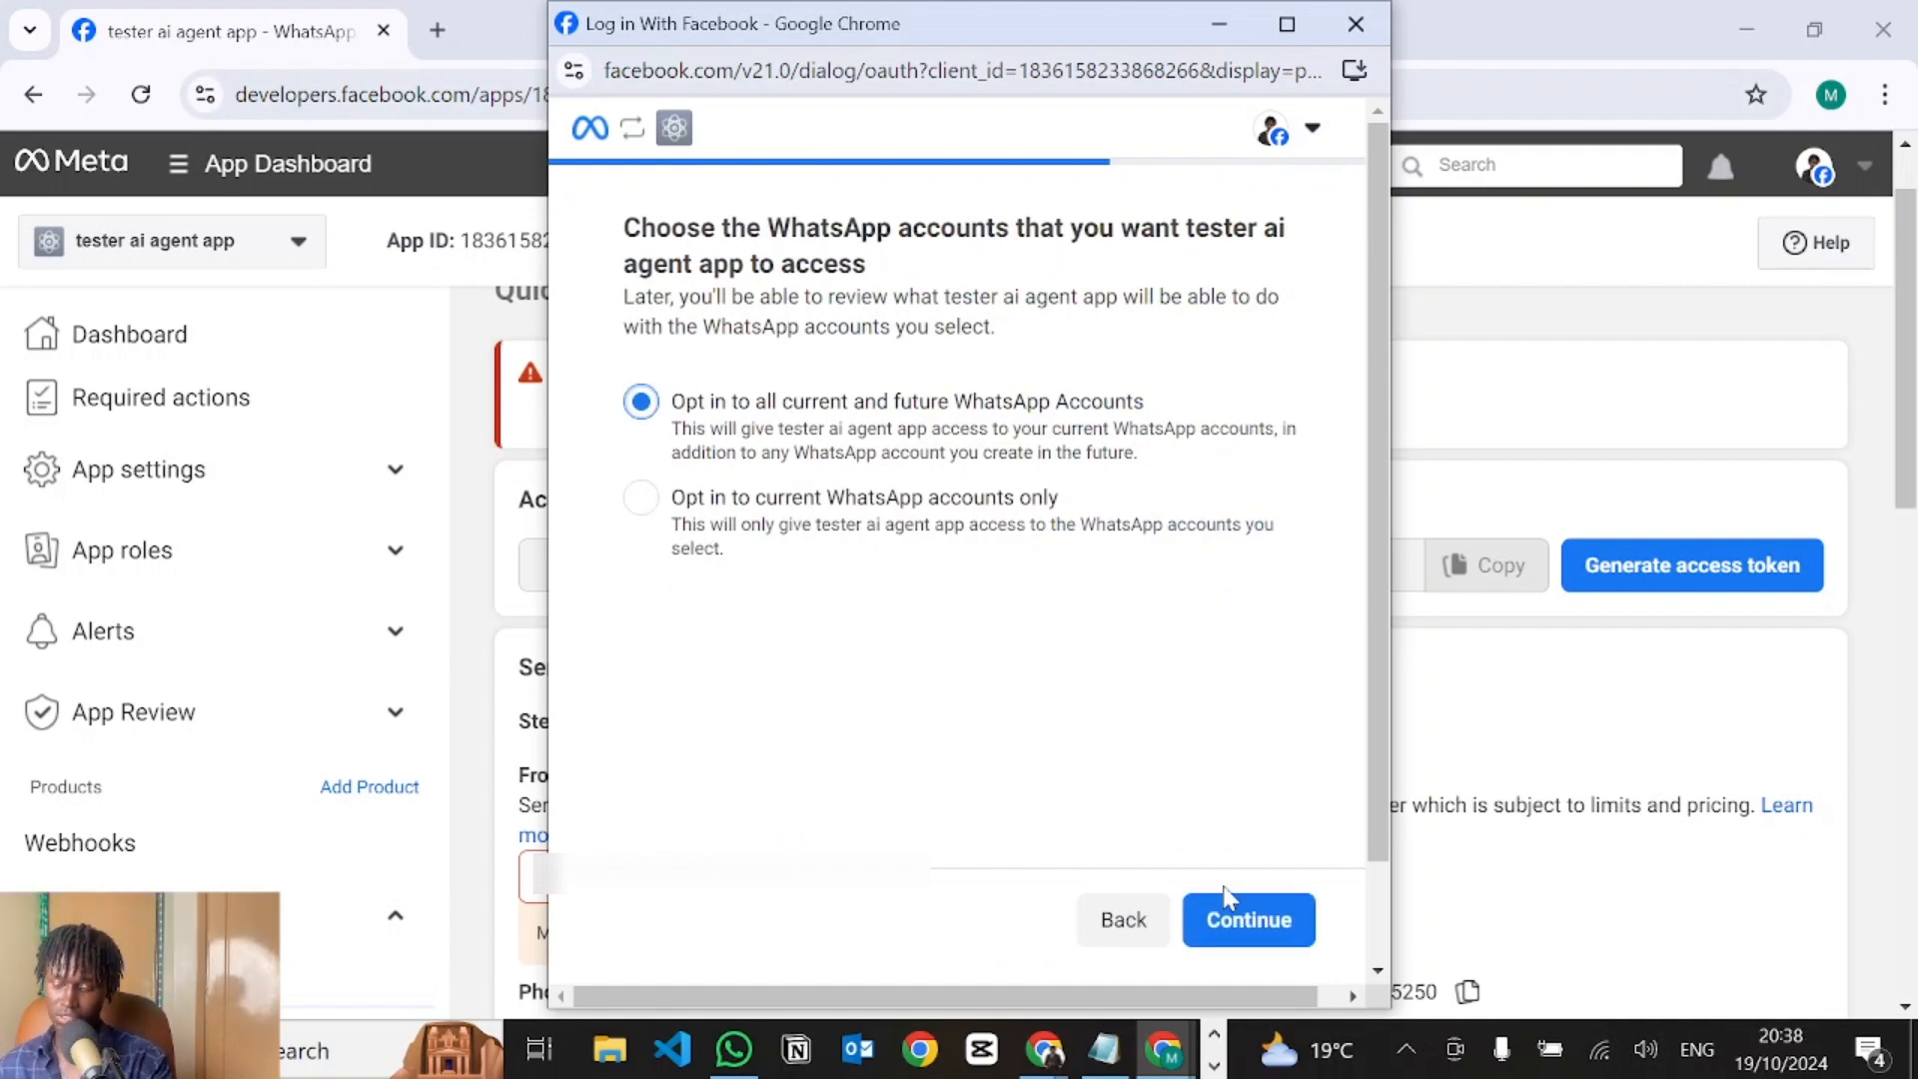
{"action": "left_click", "coordinate": [1238, 917]}
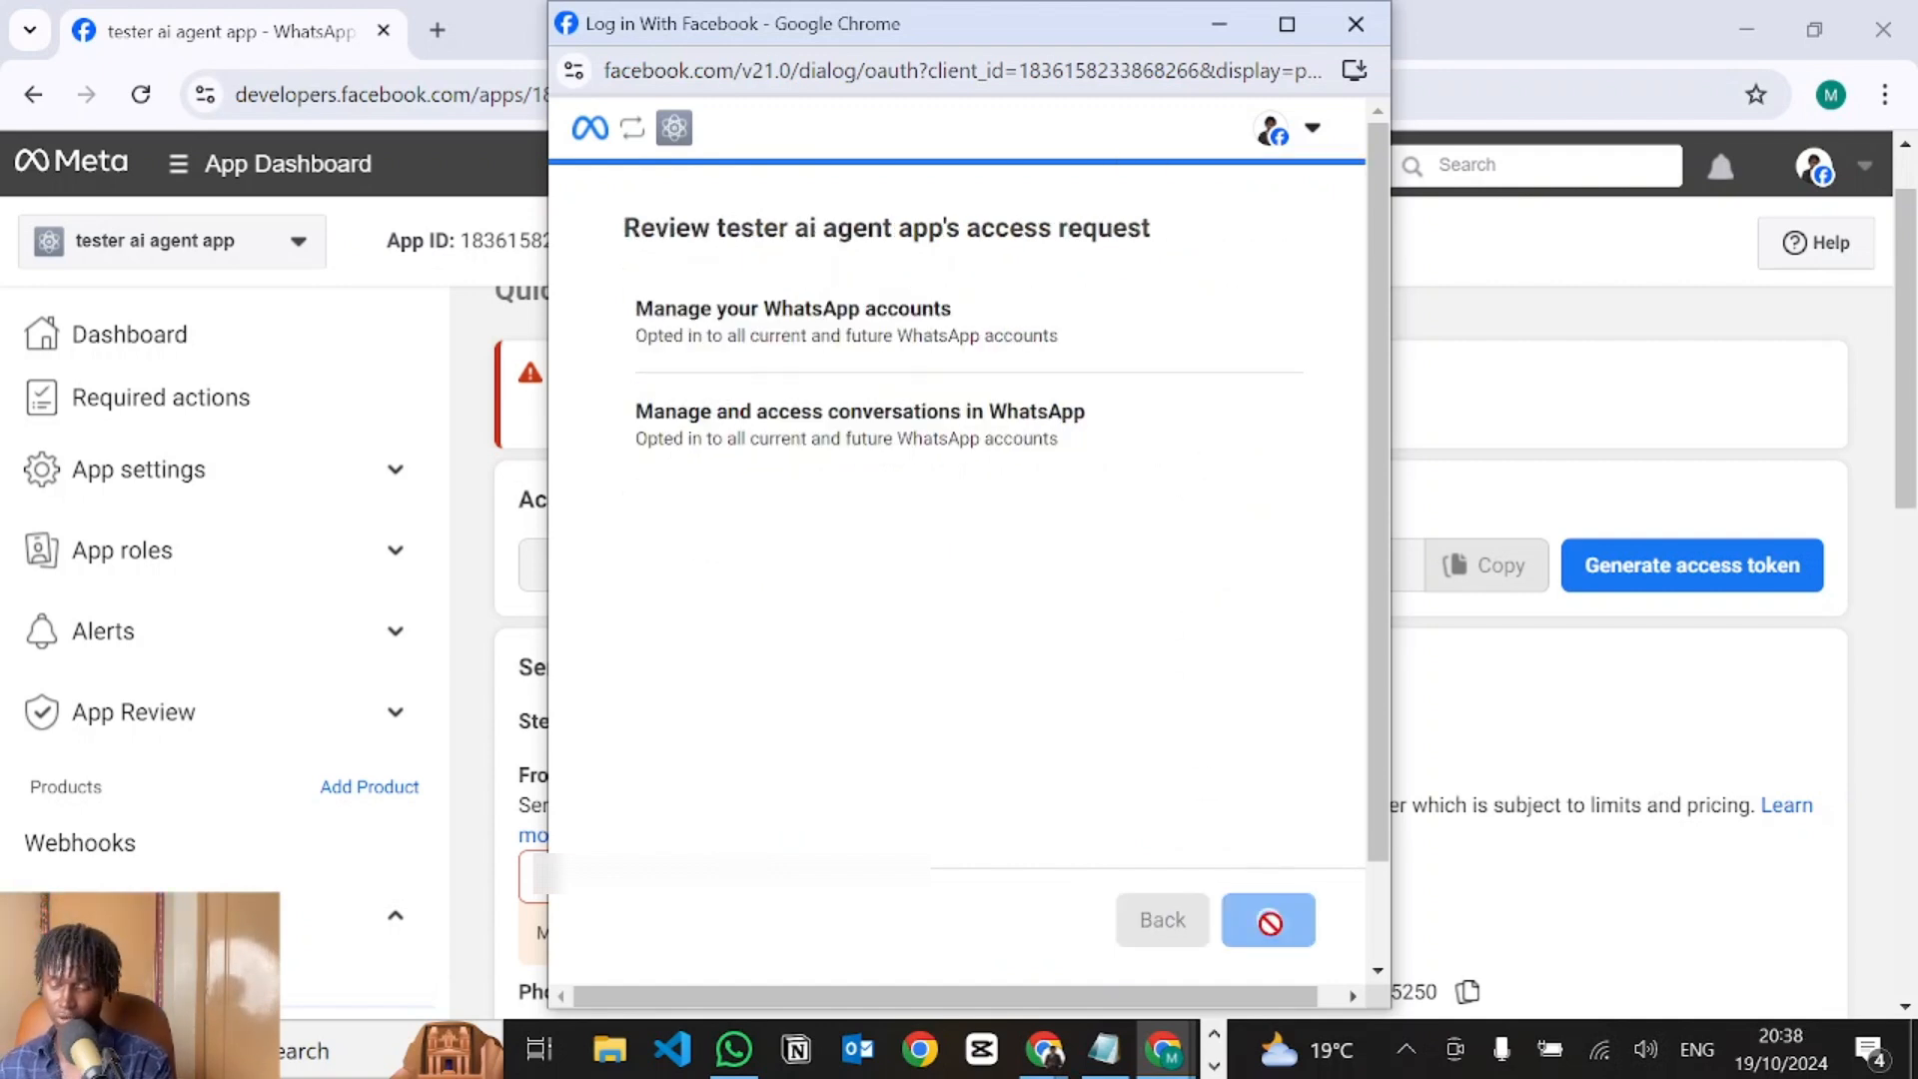
{"action": "left_click", "coordinate": [1272, 917]}
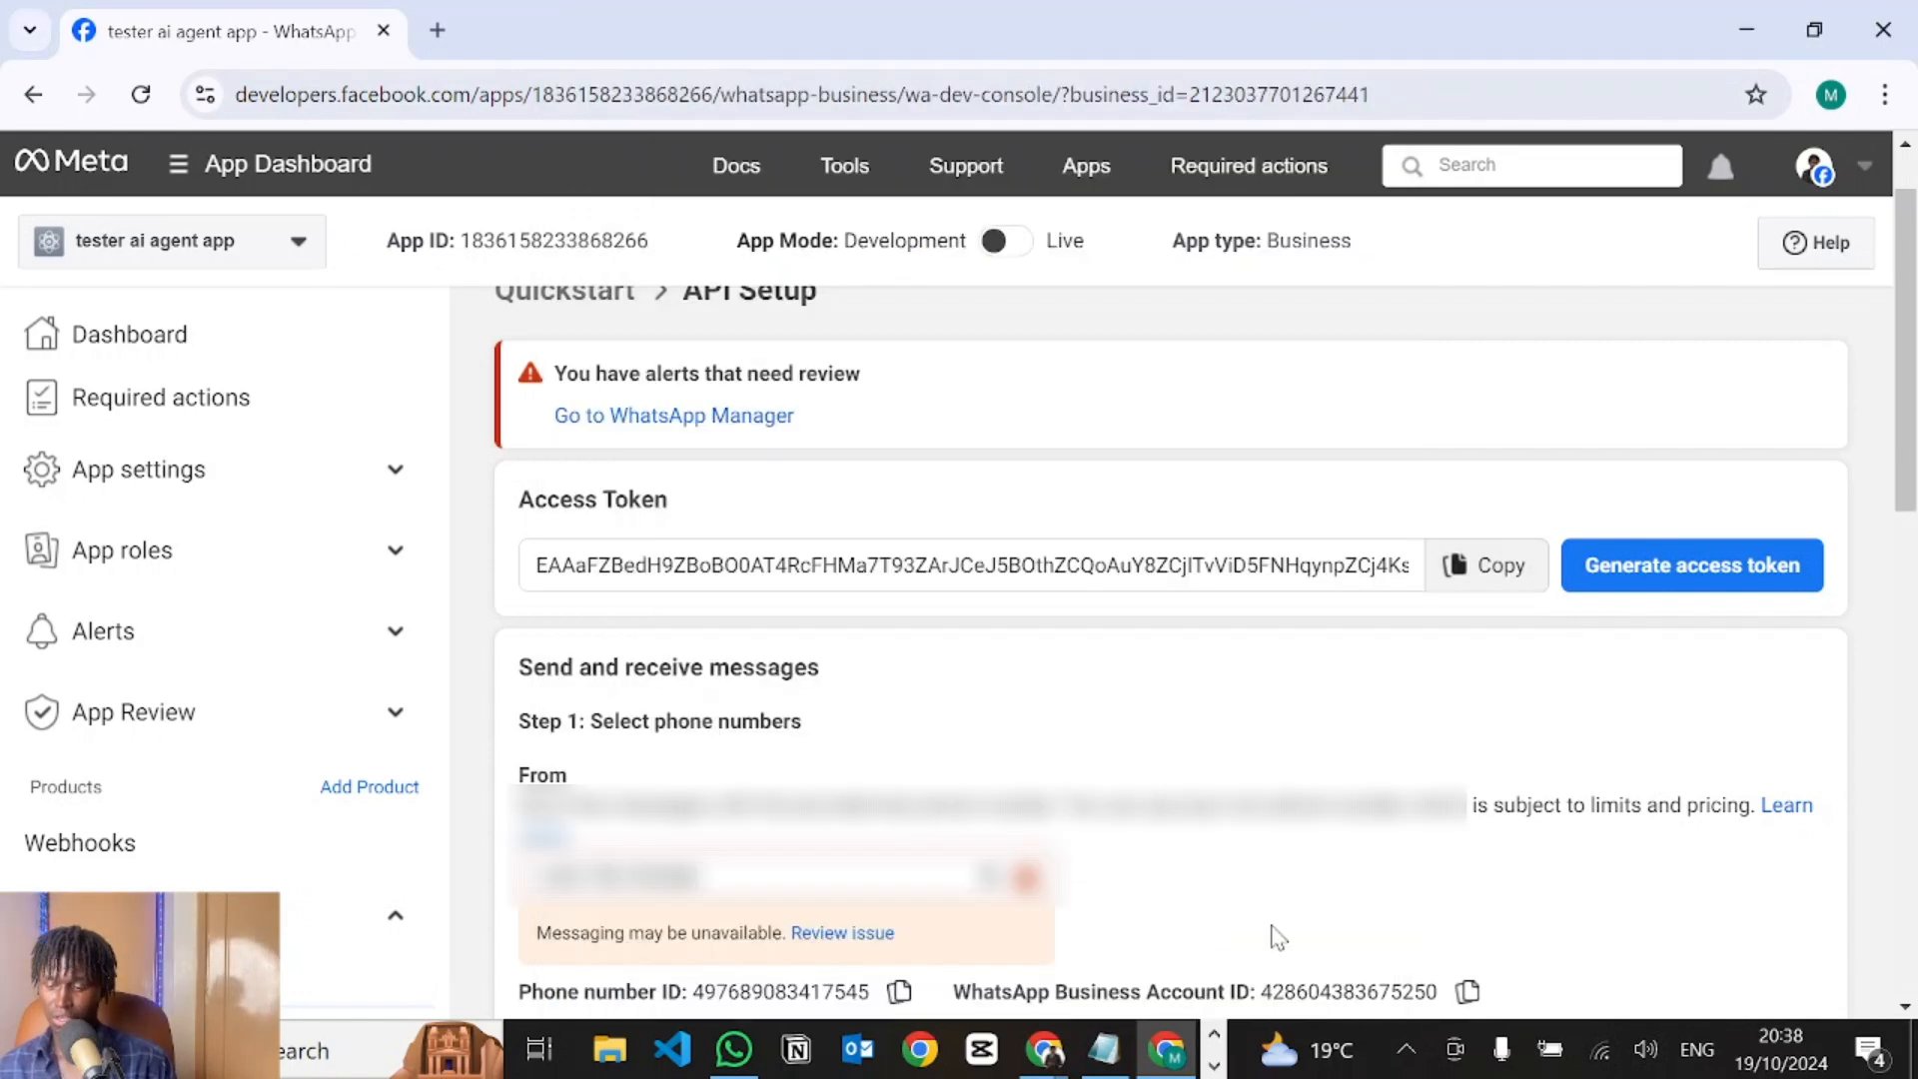
Choose the listed recipient number in the To field and send the hello_world test message.
{"action": "scroll", "coordinate": [1222, 656], "scroll_direction": "down", "scroll_amount": 1}
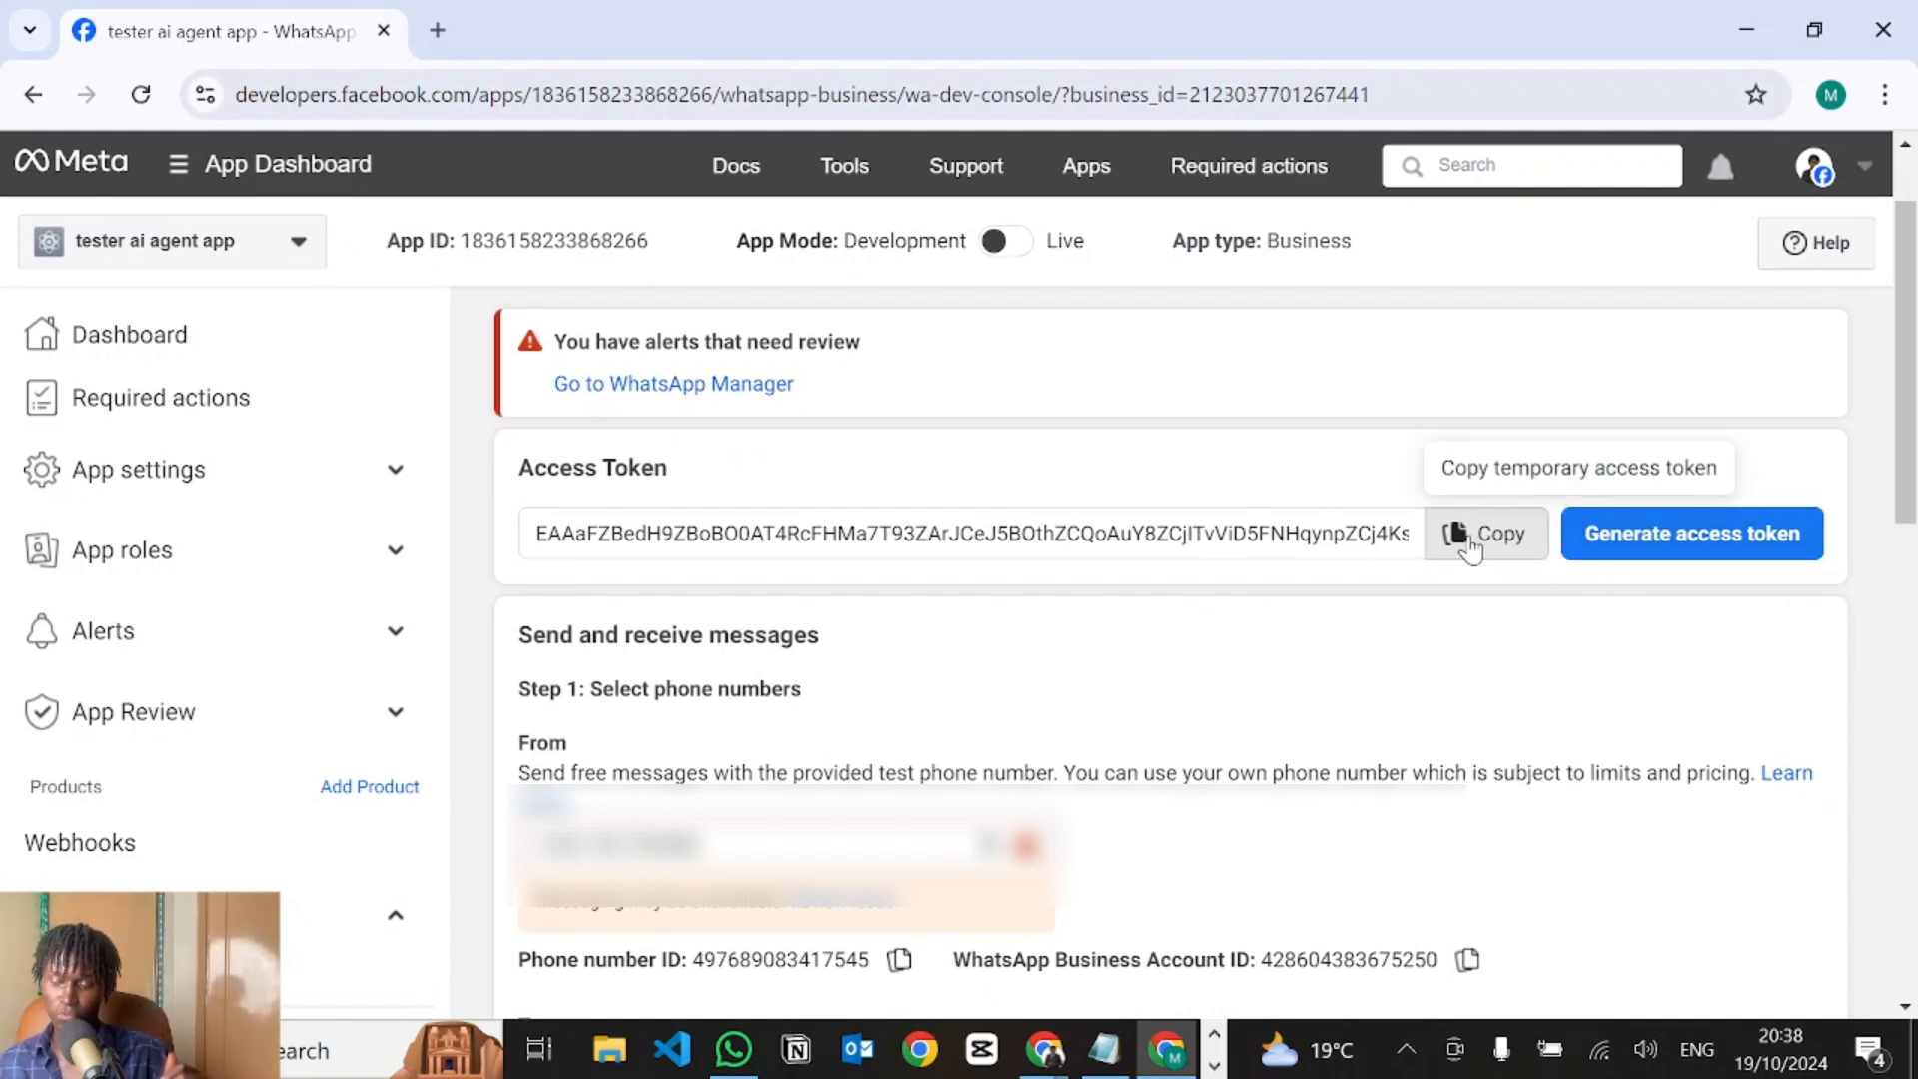
{"action": "scroll", "coordinate": [835, 672], "scroll_direction": "down", "scroll_amount": 2}
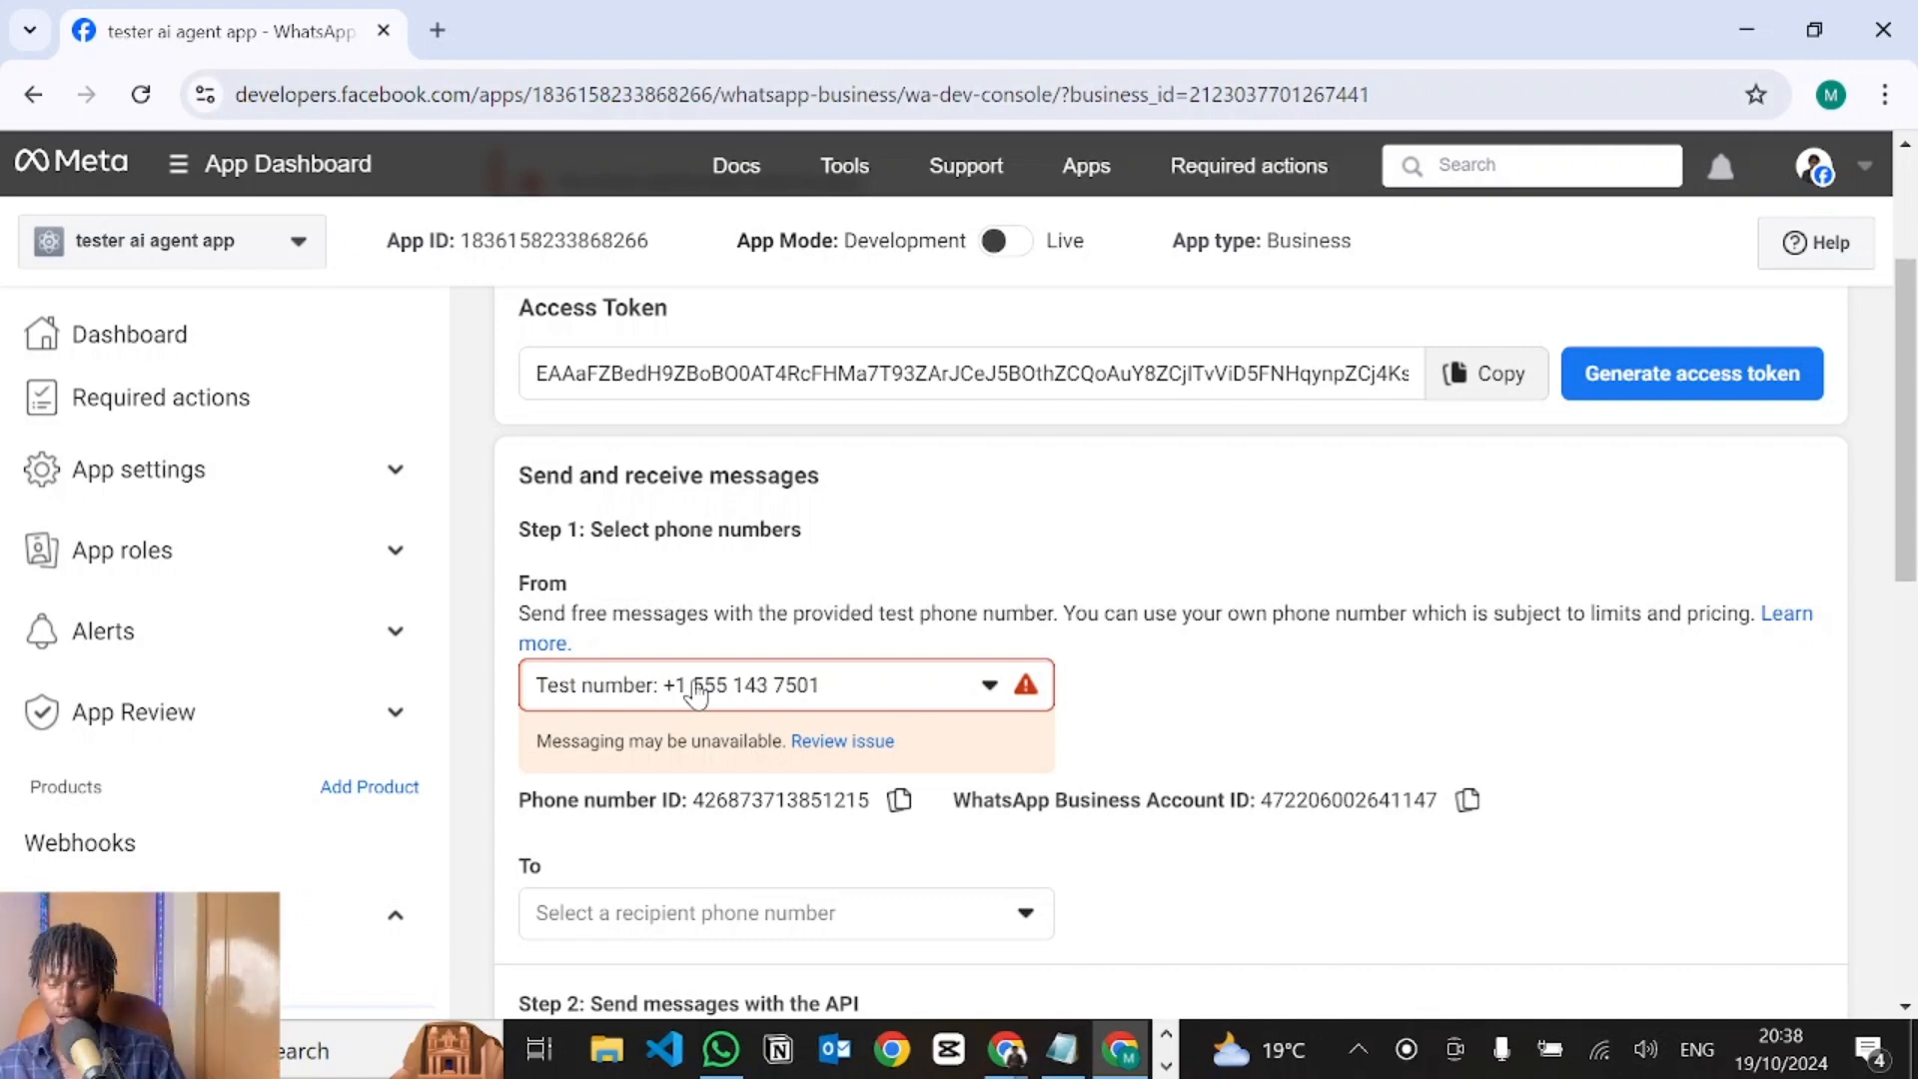
{"action": "scroll", "coordinate": [1102, 719], "scroll_direction": "down", "scroll_amount": 1}
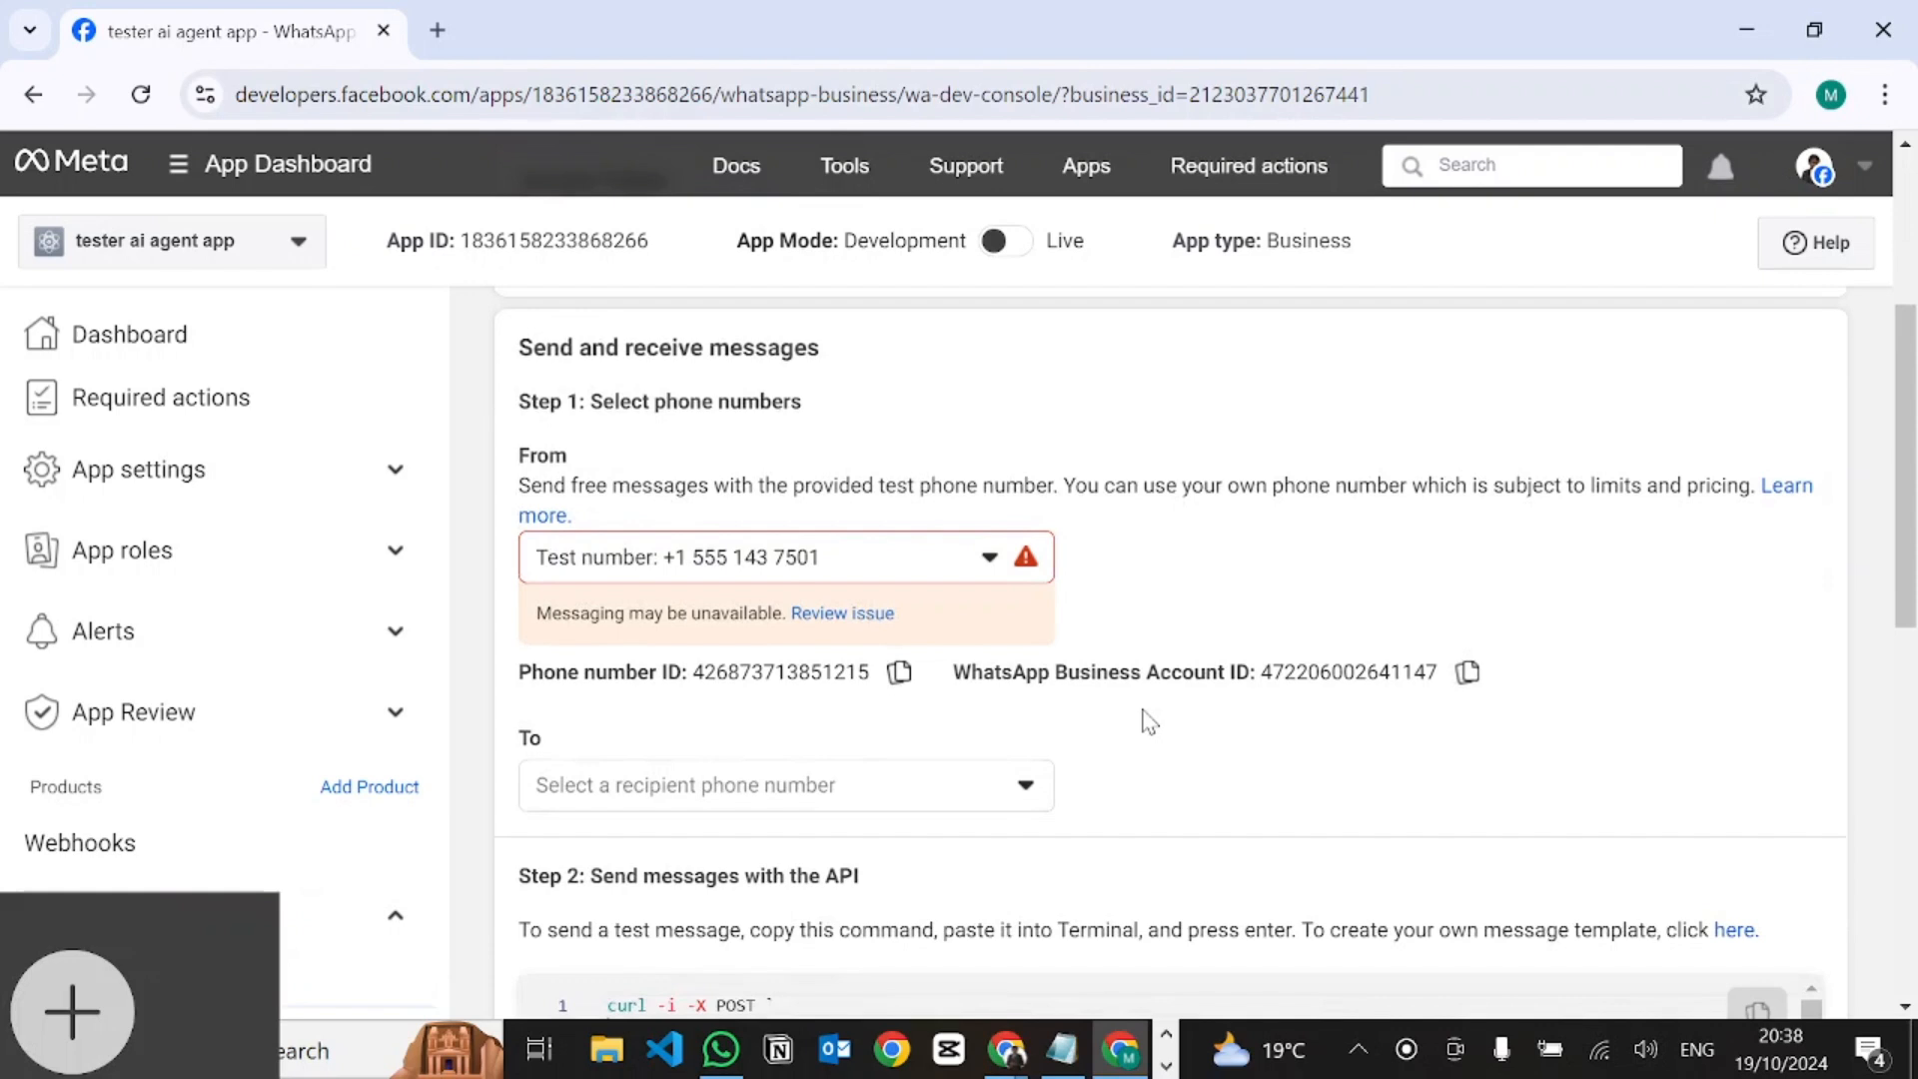
{"action": "left_click", "coordinate": [644, 789]}
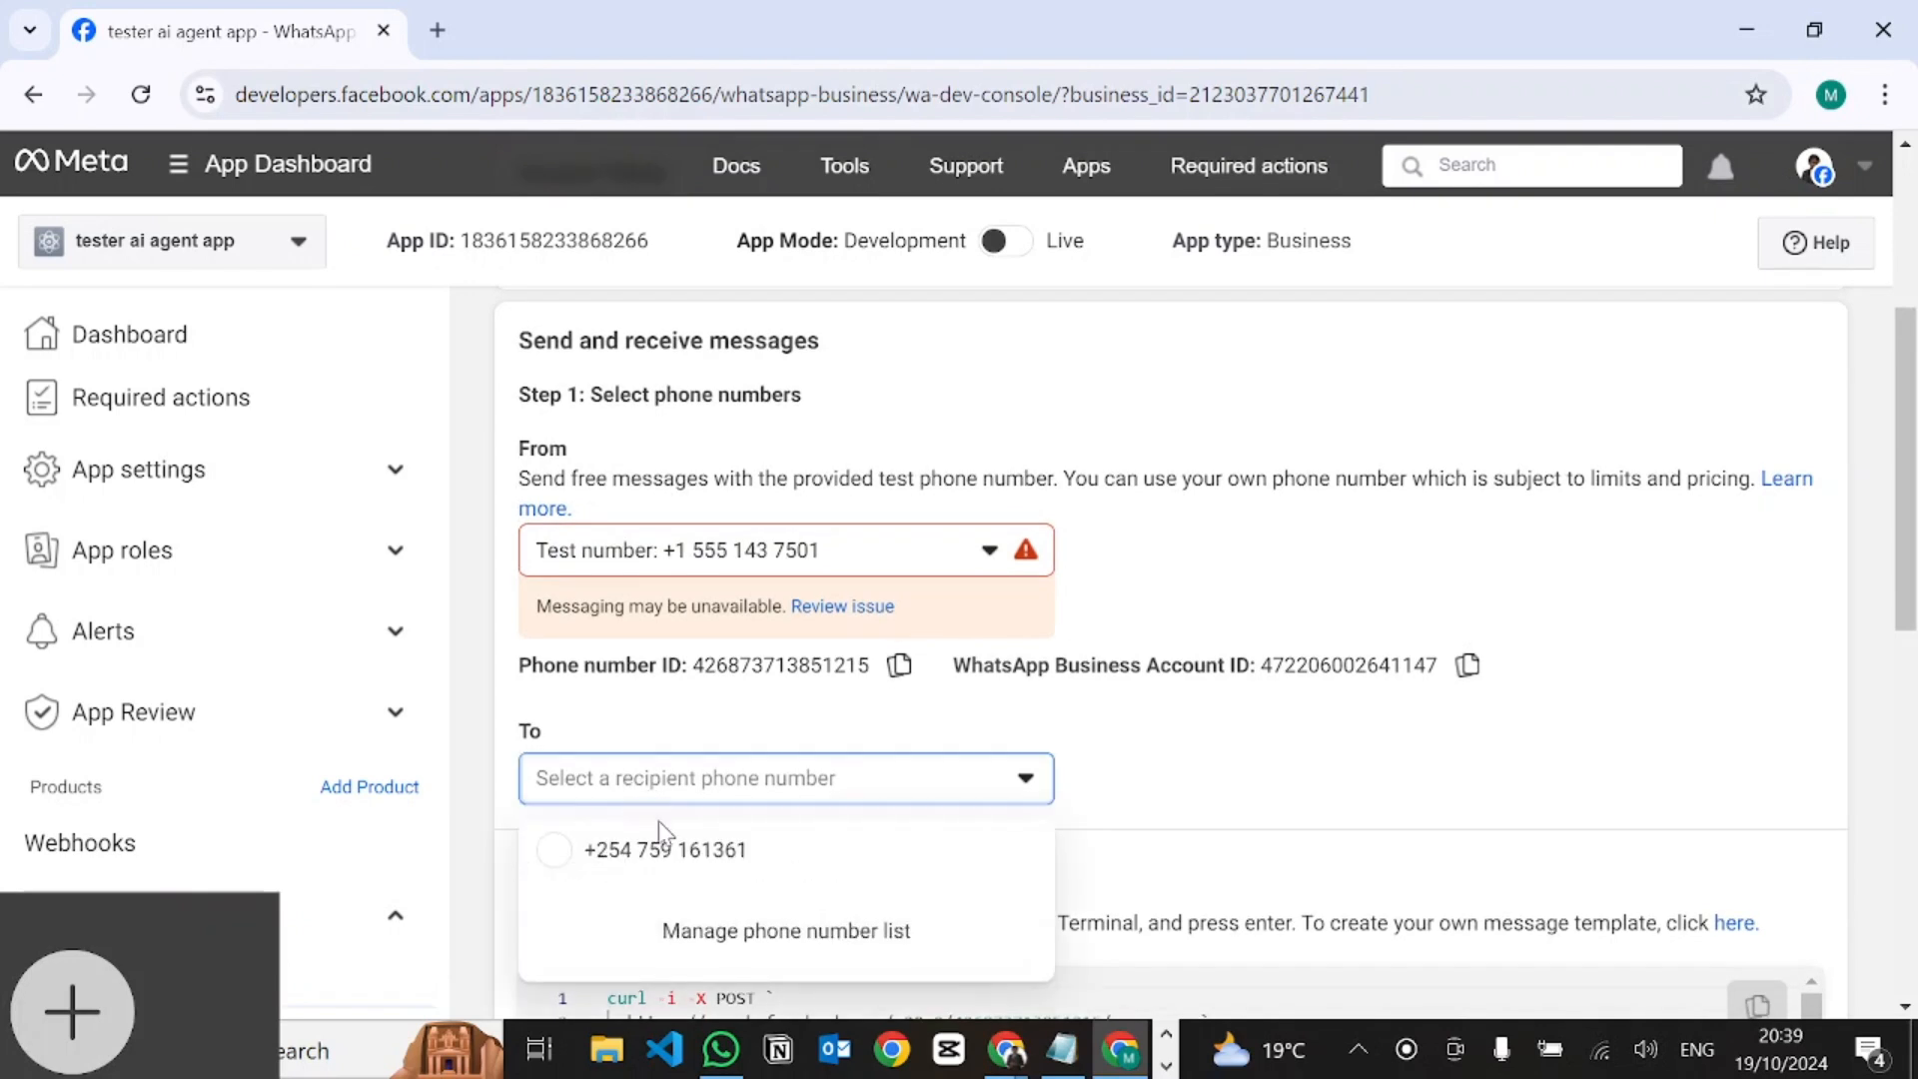
{"action": "left_click", "coordinate": [599, 848]}
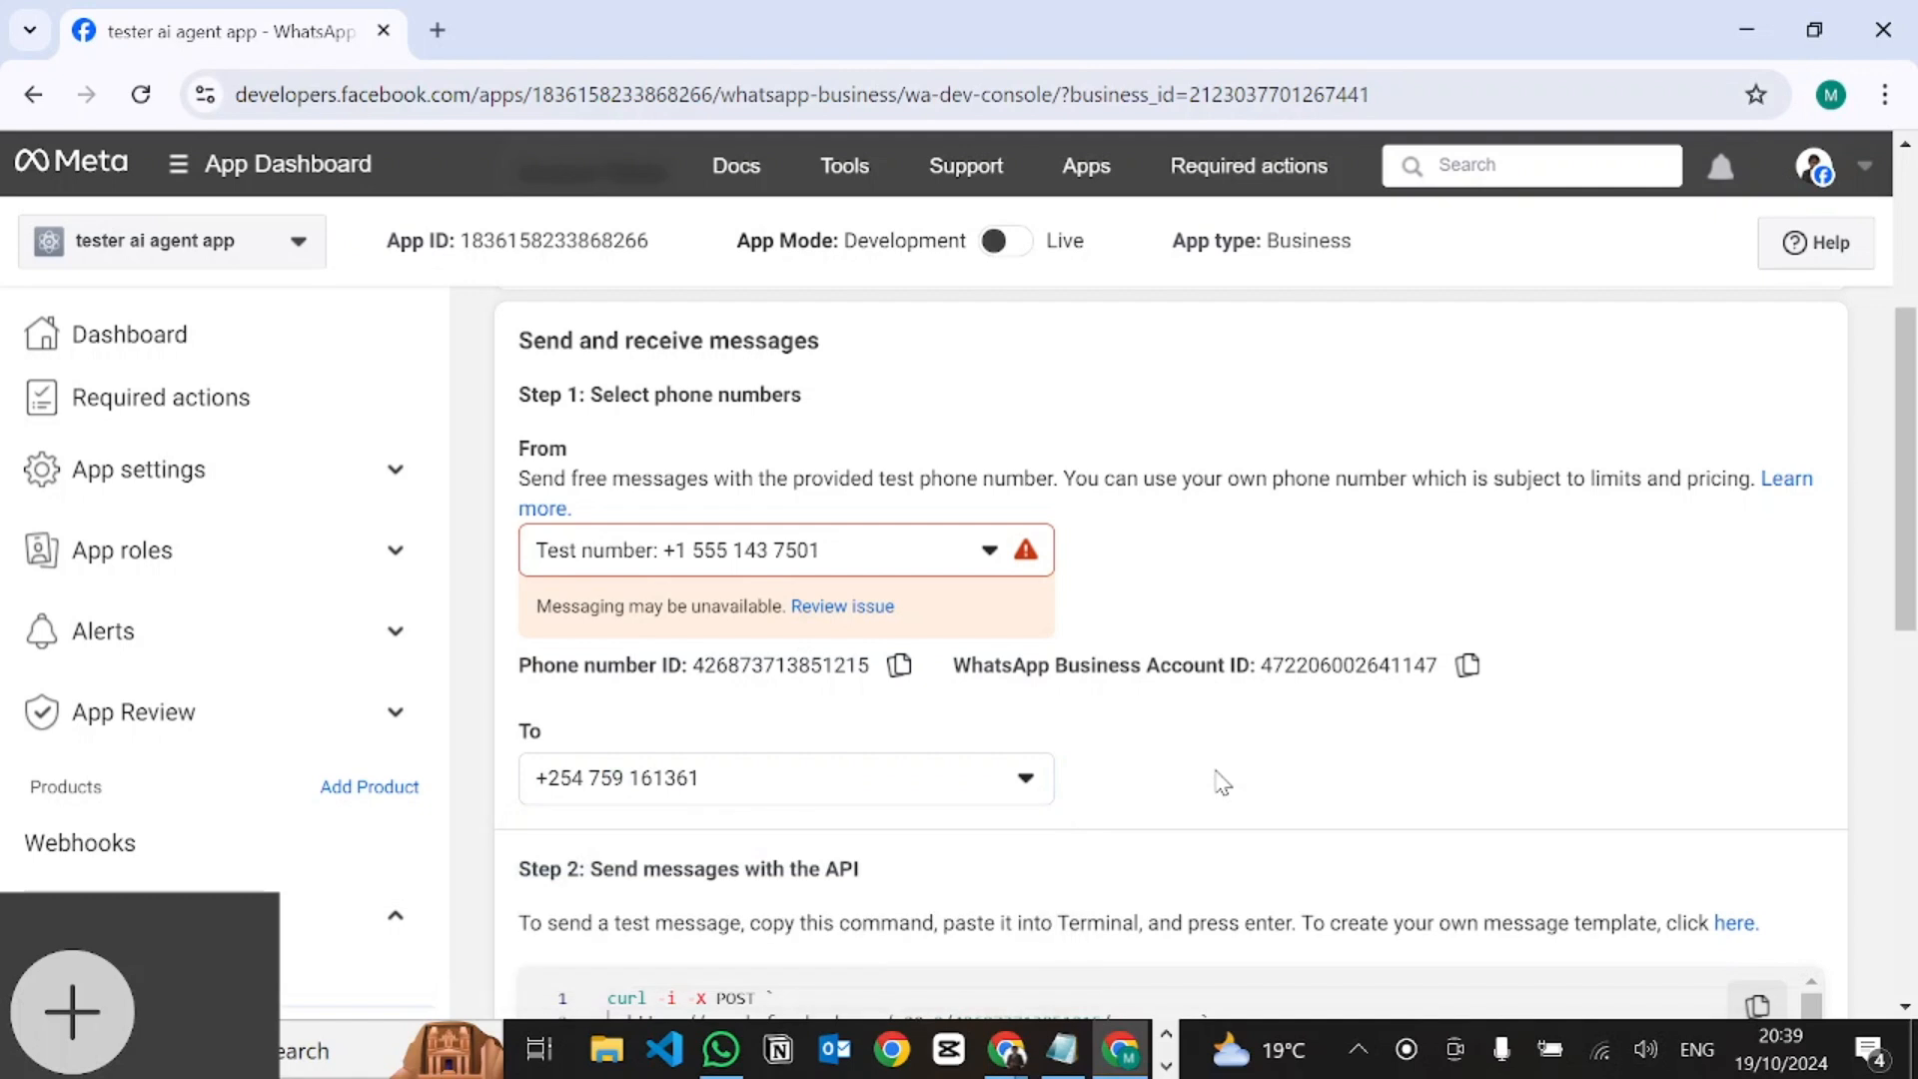
{"action": "scroll", "coordinate": [1219, 779], "scroll_direction": "down", "scroll_amount": 3}
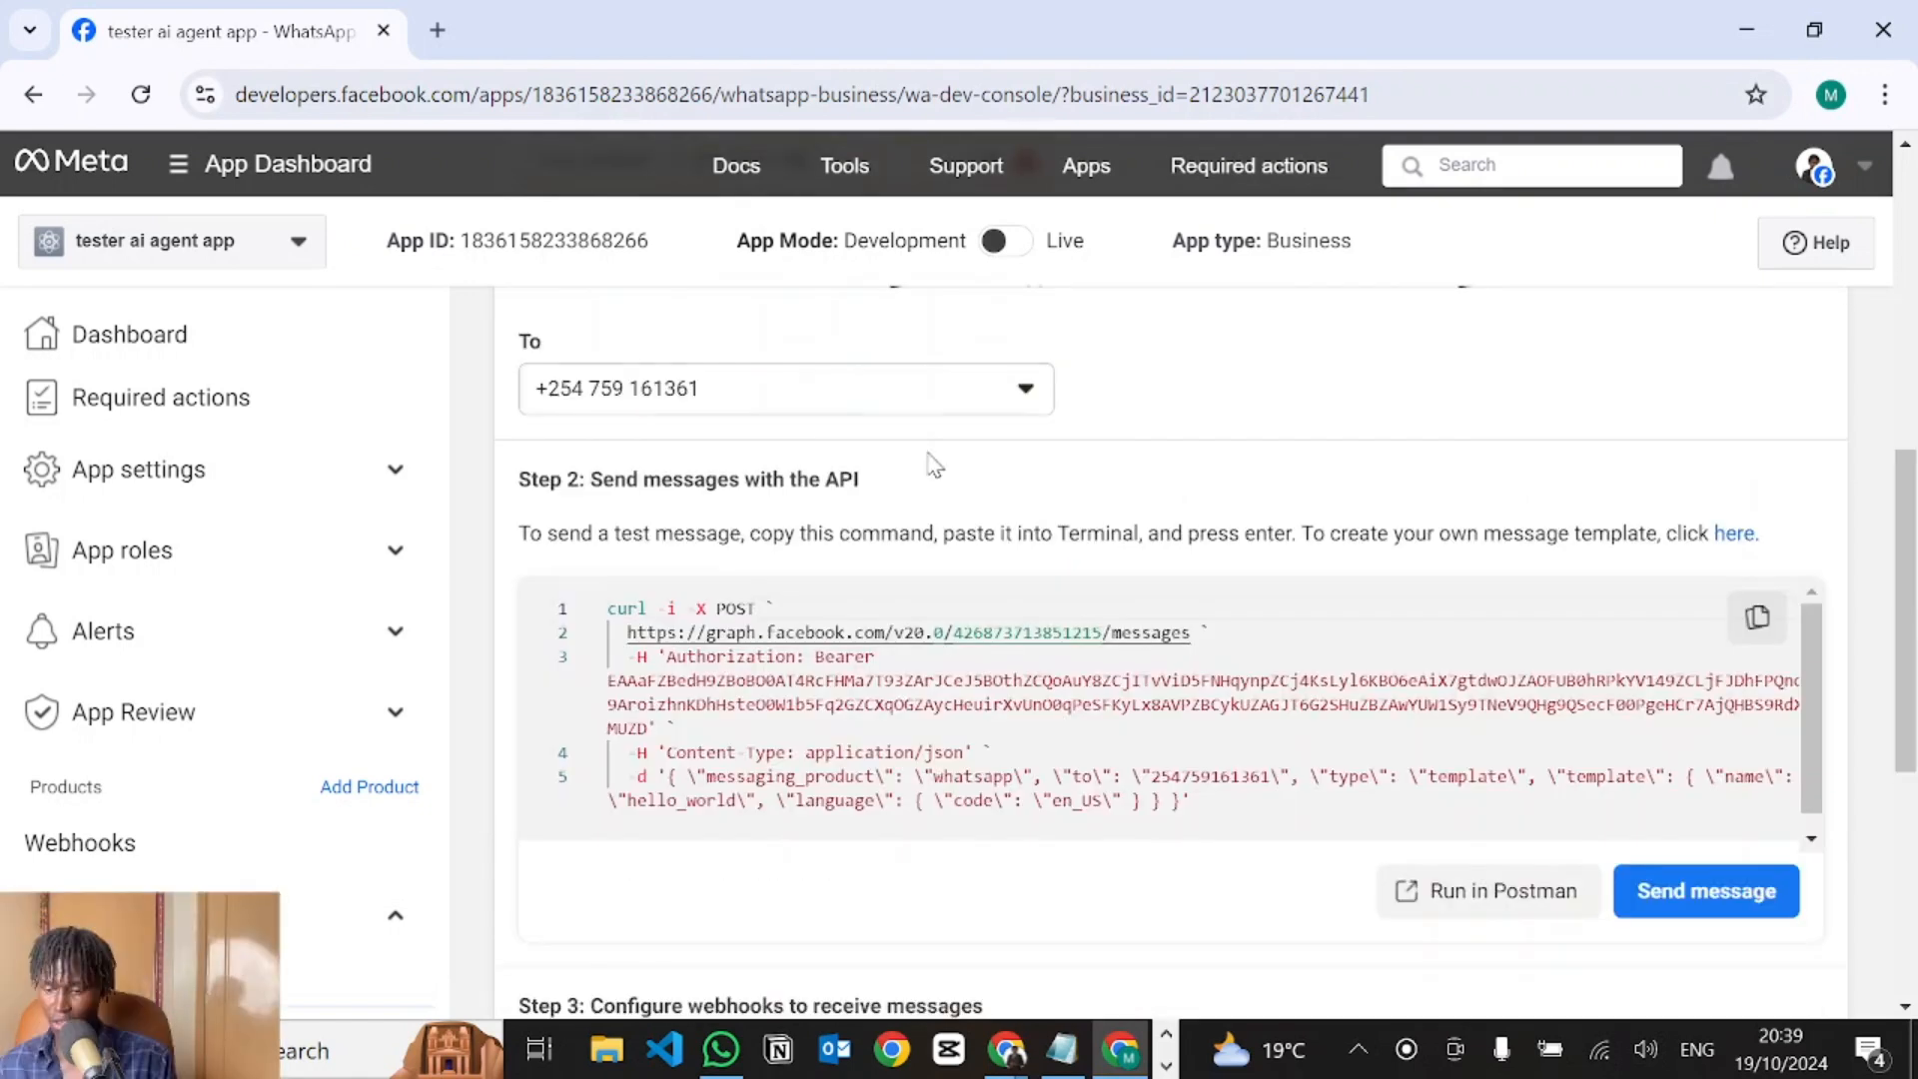
{"action": "left_click", "coordinate": [1703, 929]}
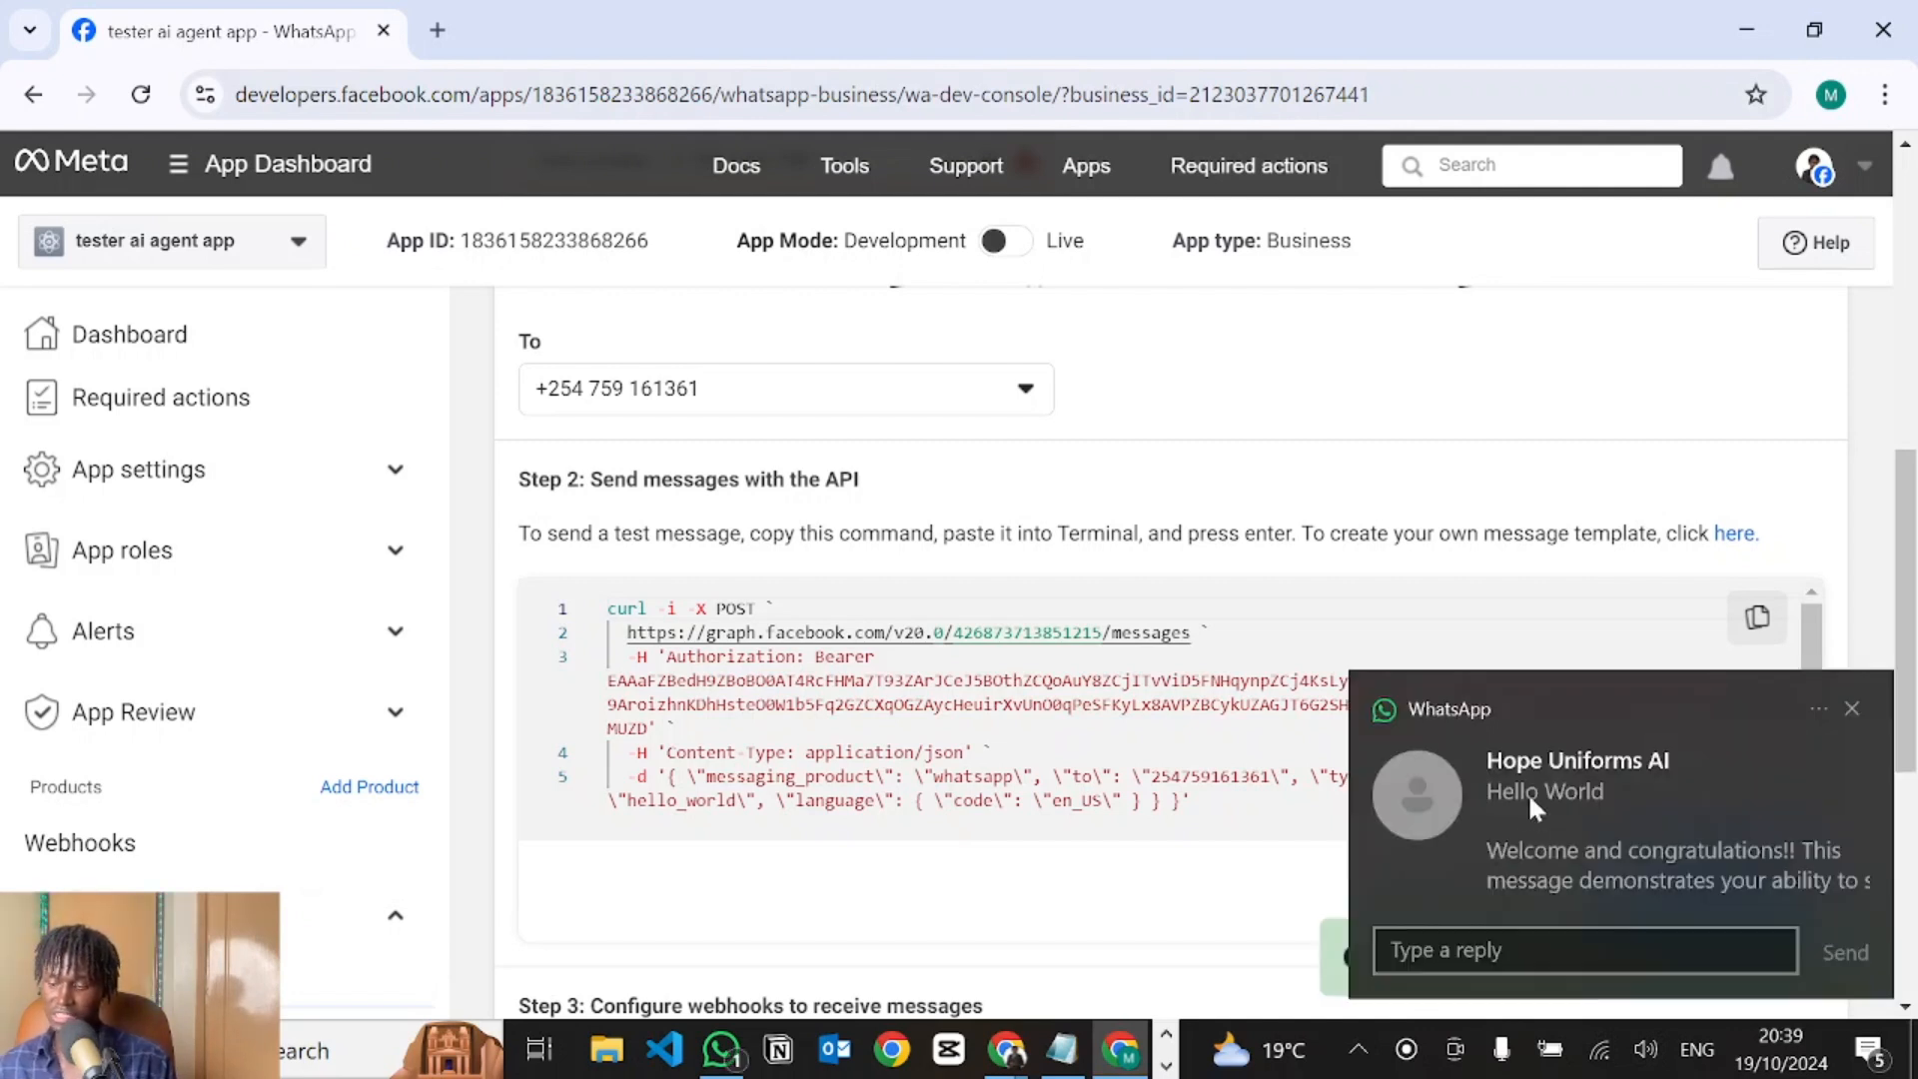
{"action": "scroll", "coordinate": [1201, 658], "scroll_direction": "up", "scroll_amount": 5}
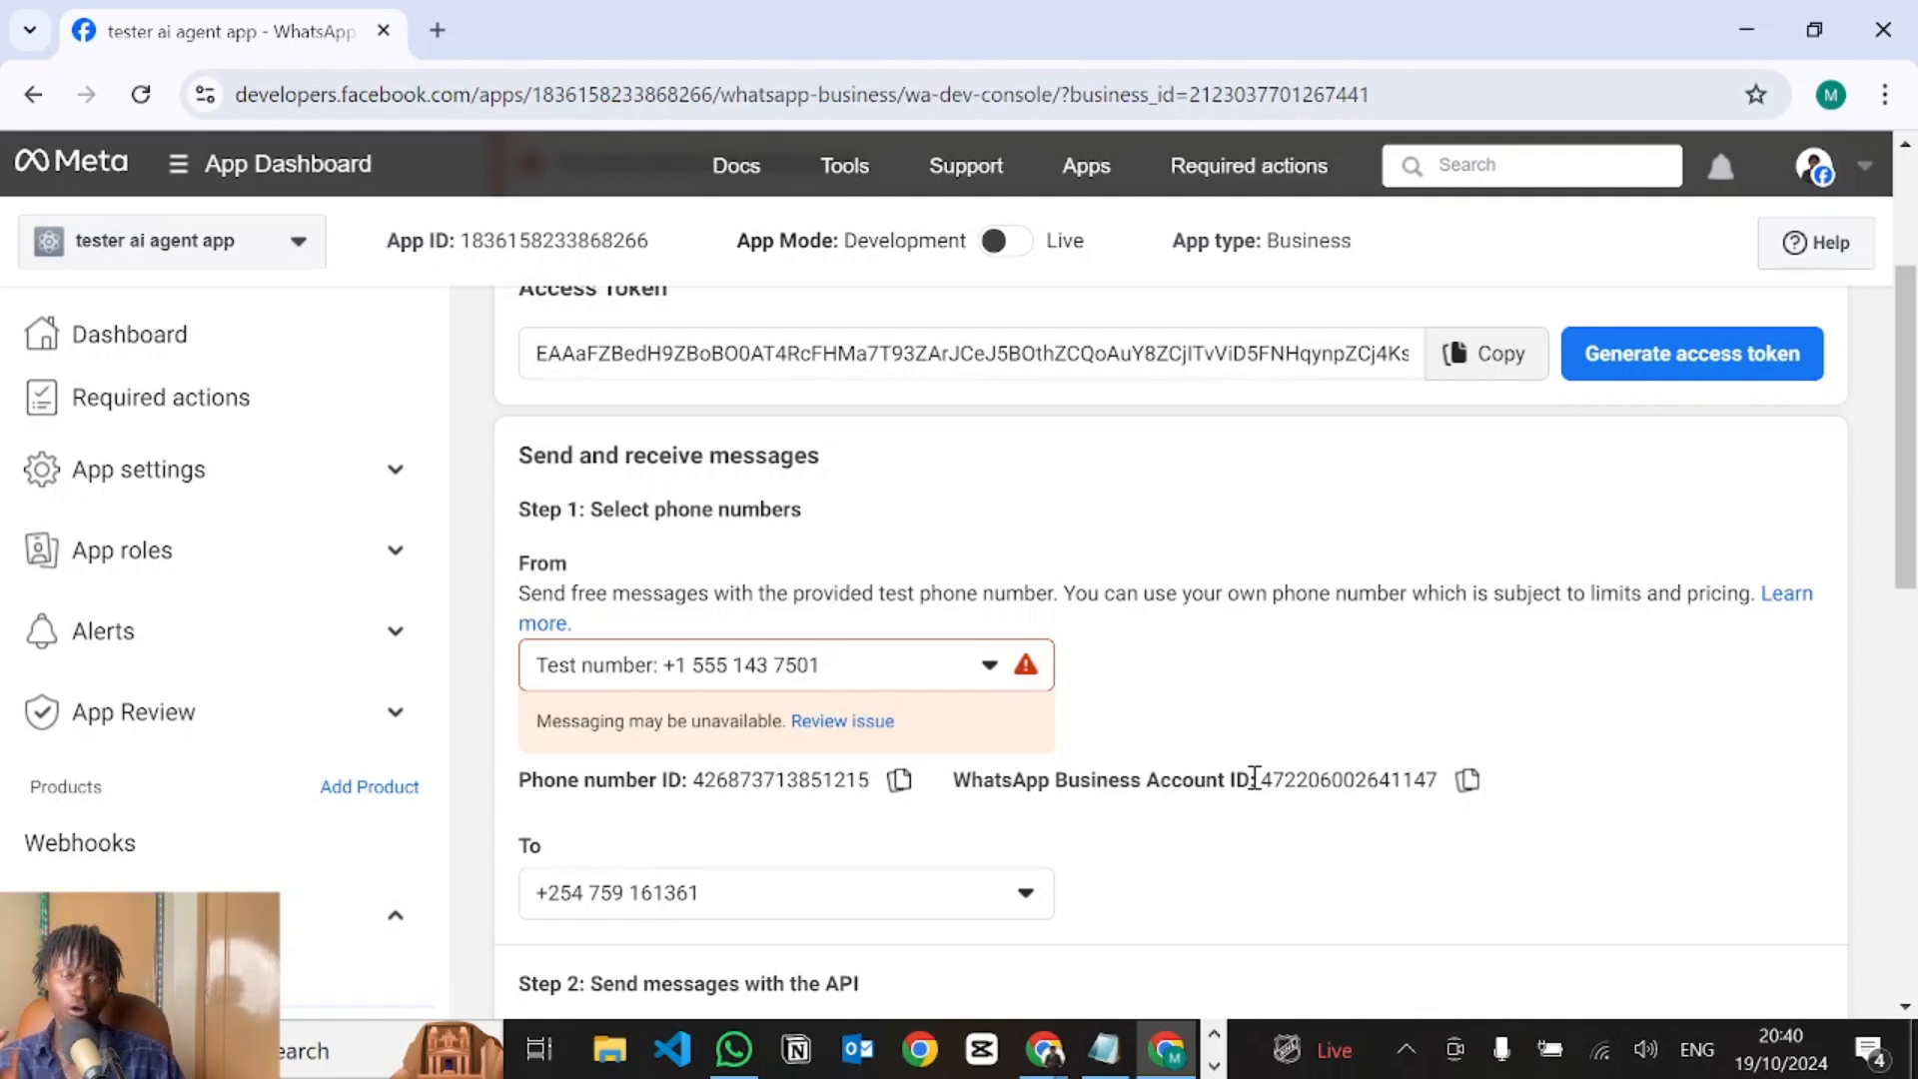
Copy the WhatsApp Business Account ID and phone number ID into VoiceGlow's Step 3 fields.
{"action": "left_click", "coordinate": [1485, 792]}
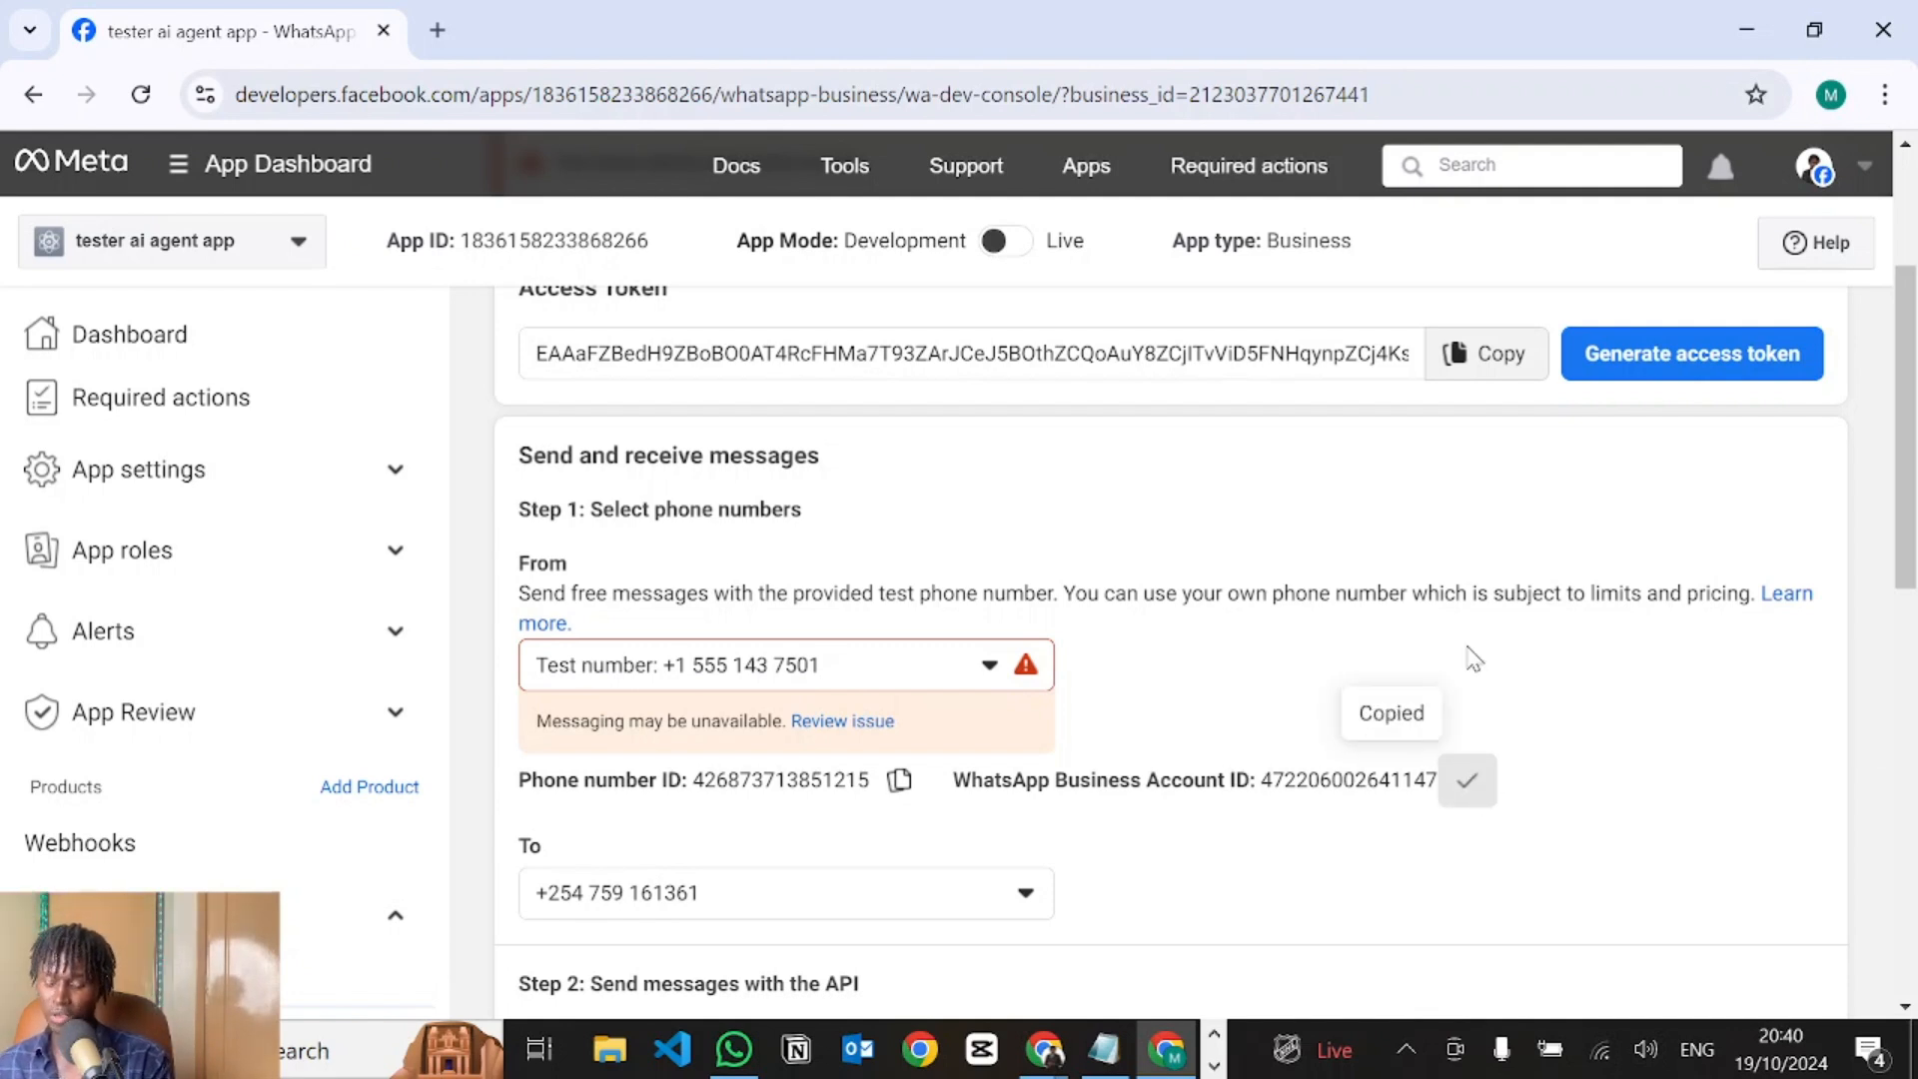
{"action": "key", "text": "alt+Tab"}
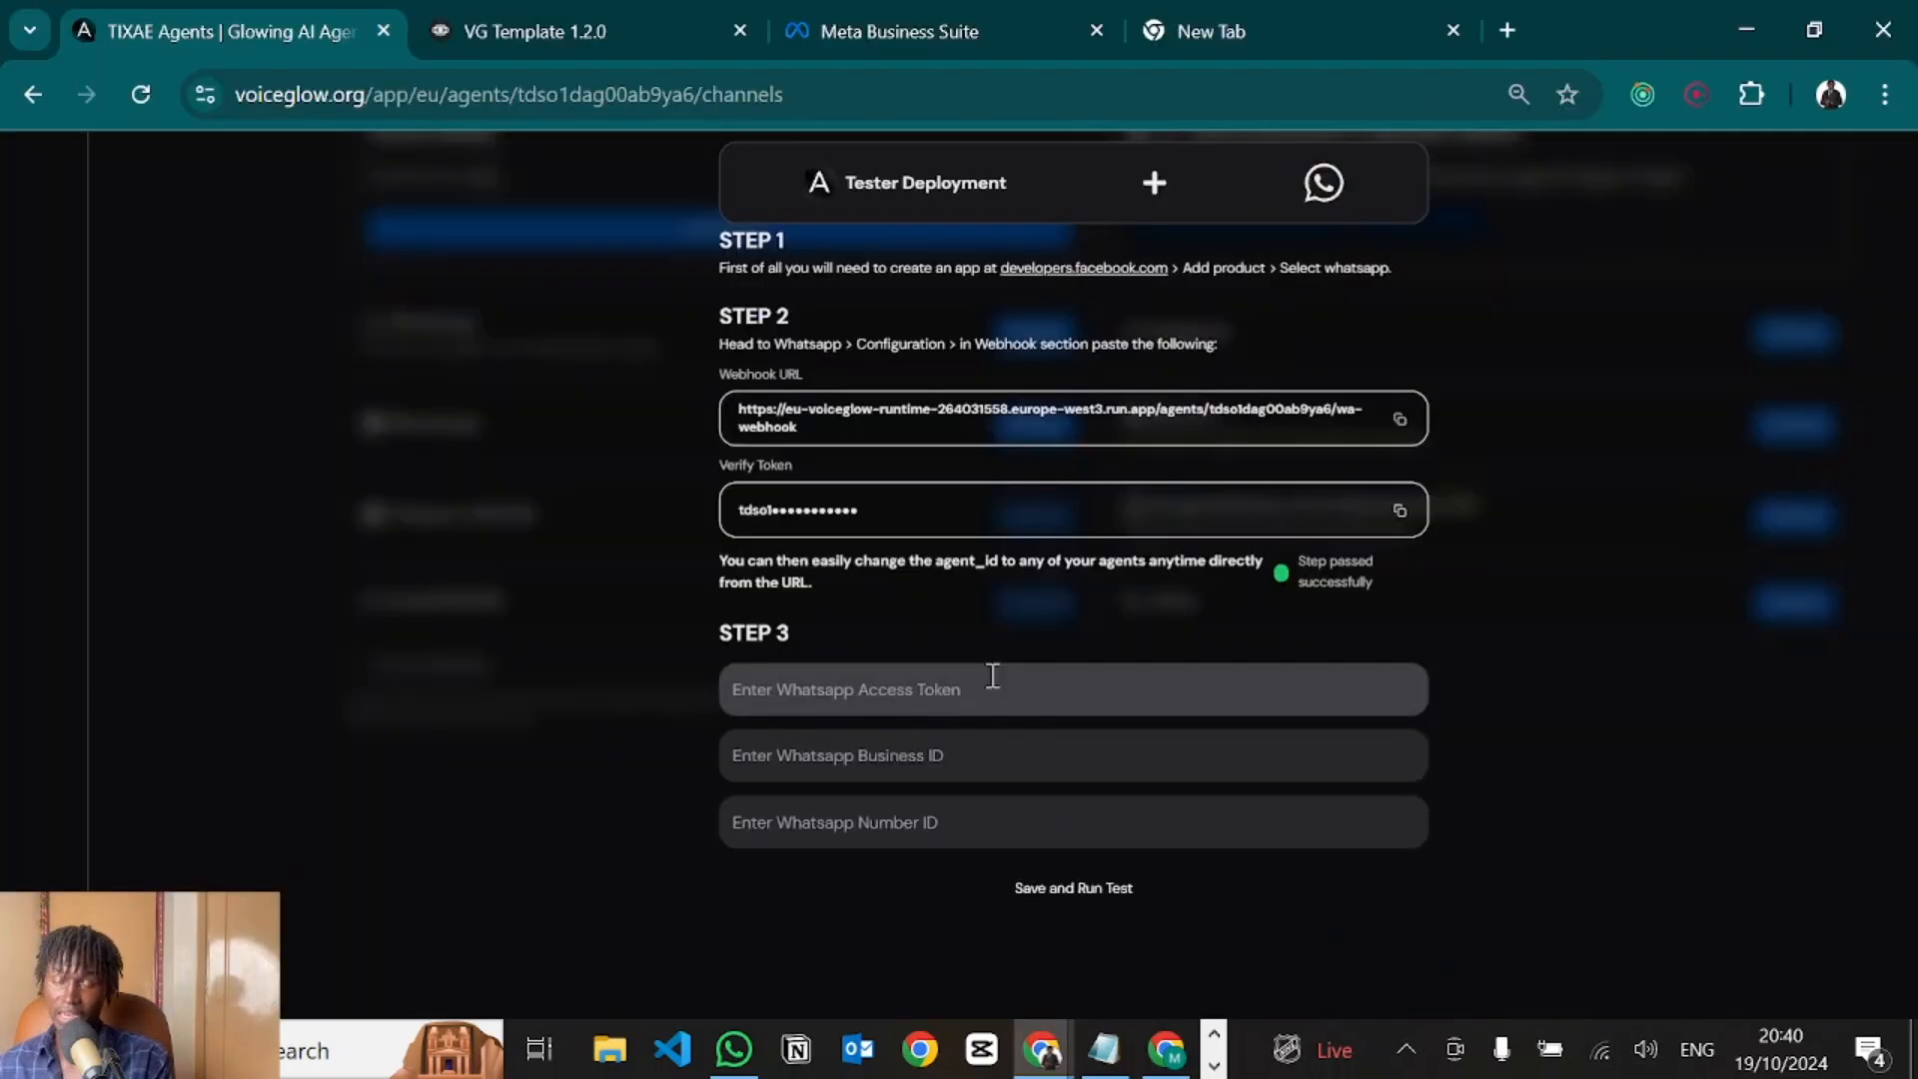
{"action": "left_click", "coordinate": [819, 759]}
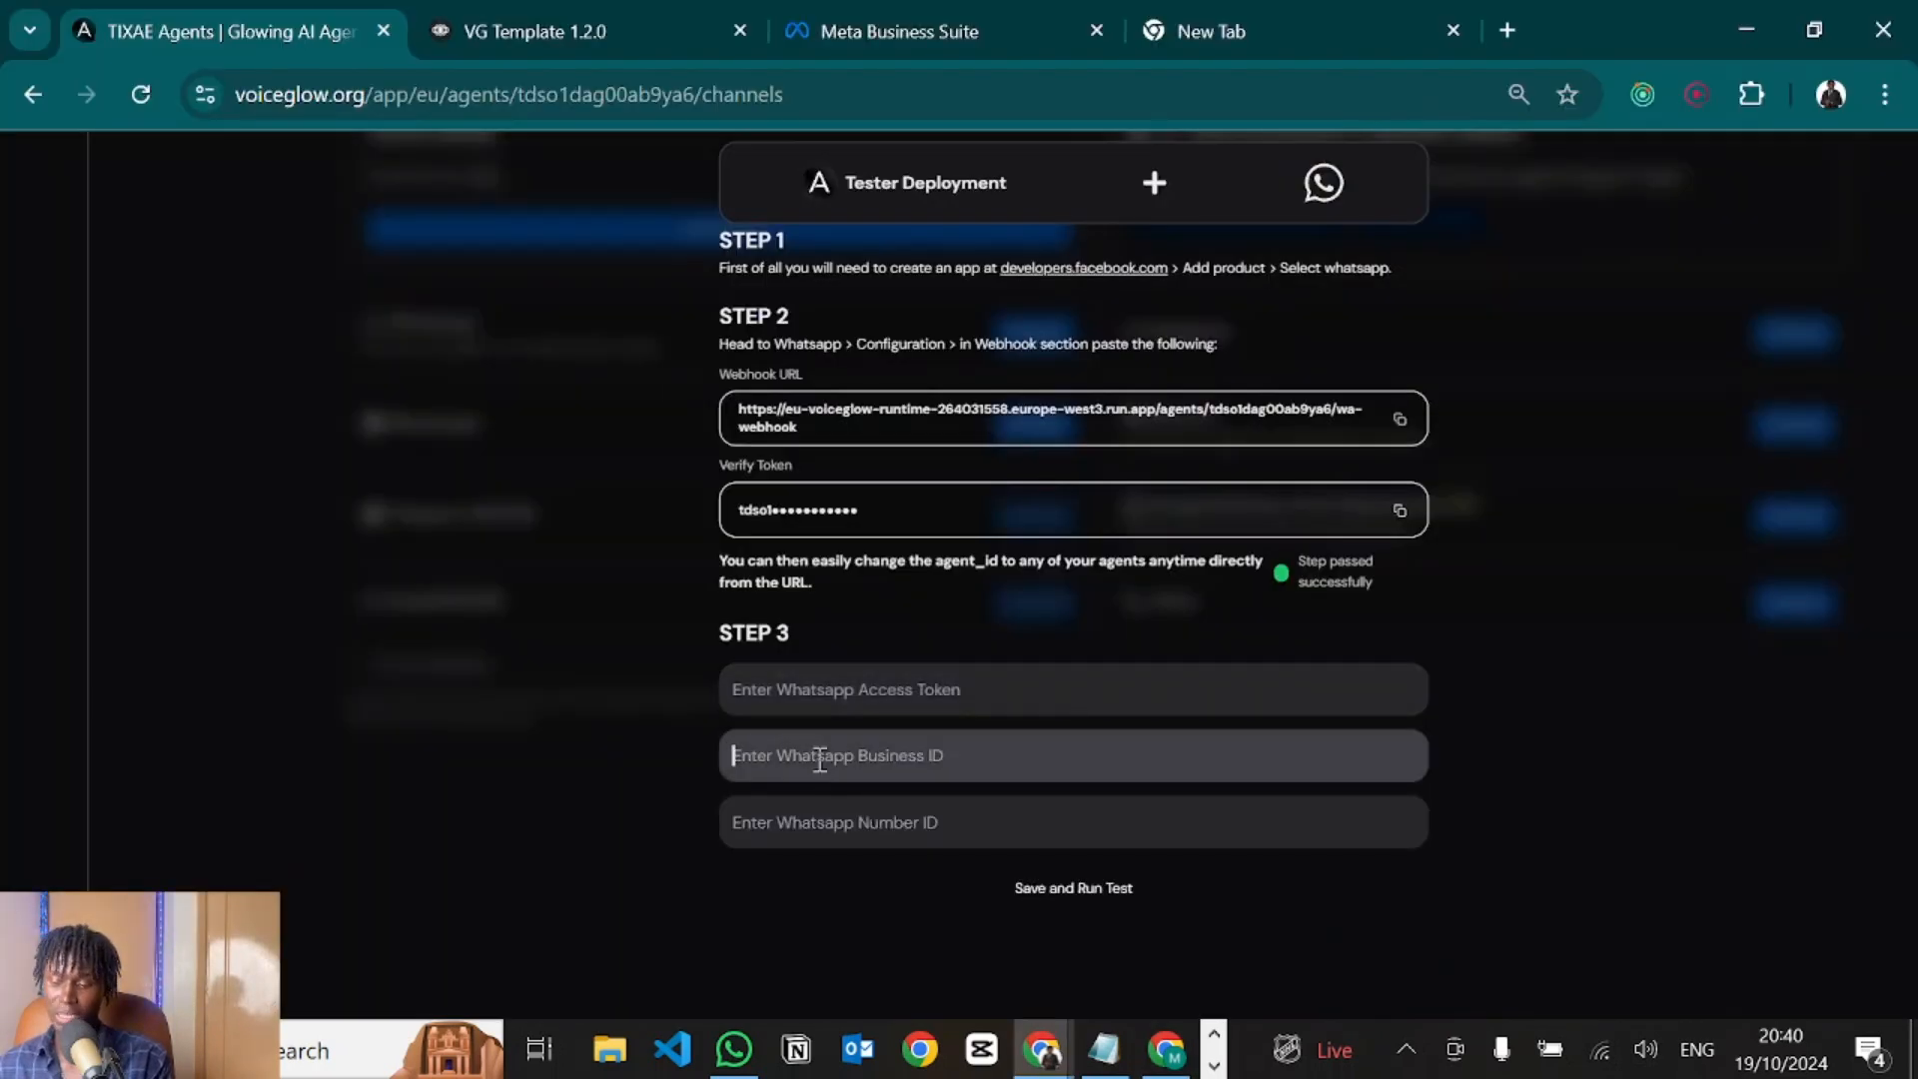
{"action": "key", "text": "ctrl+v"}
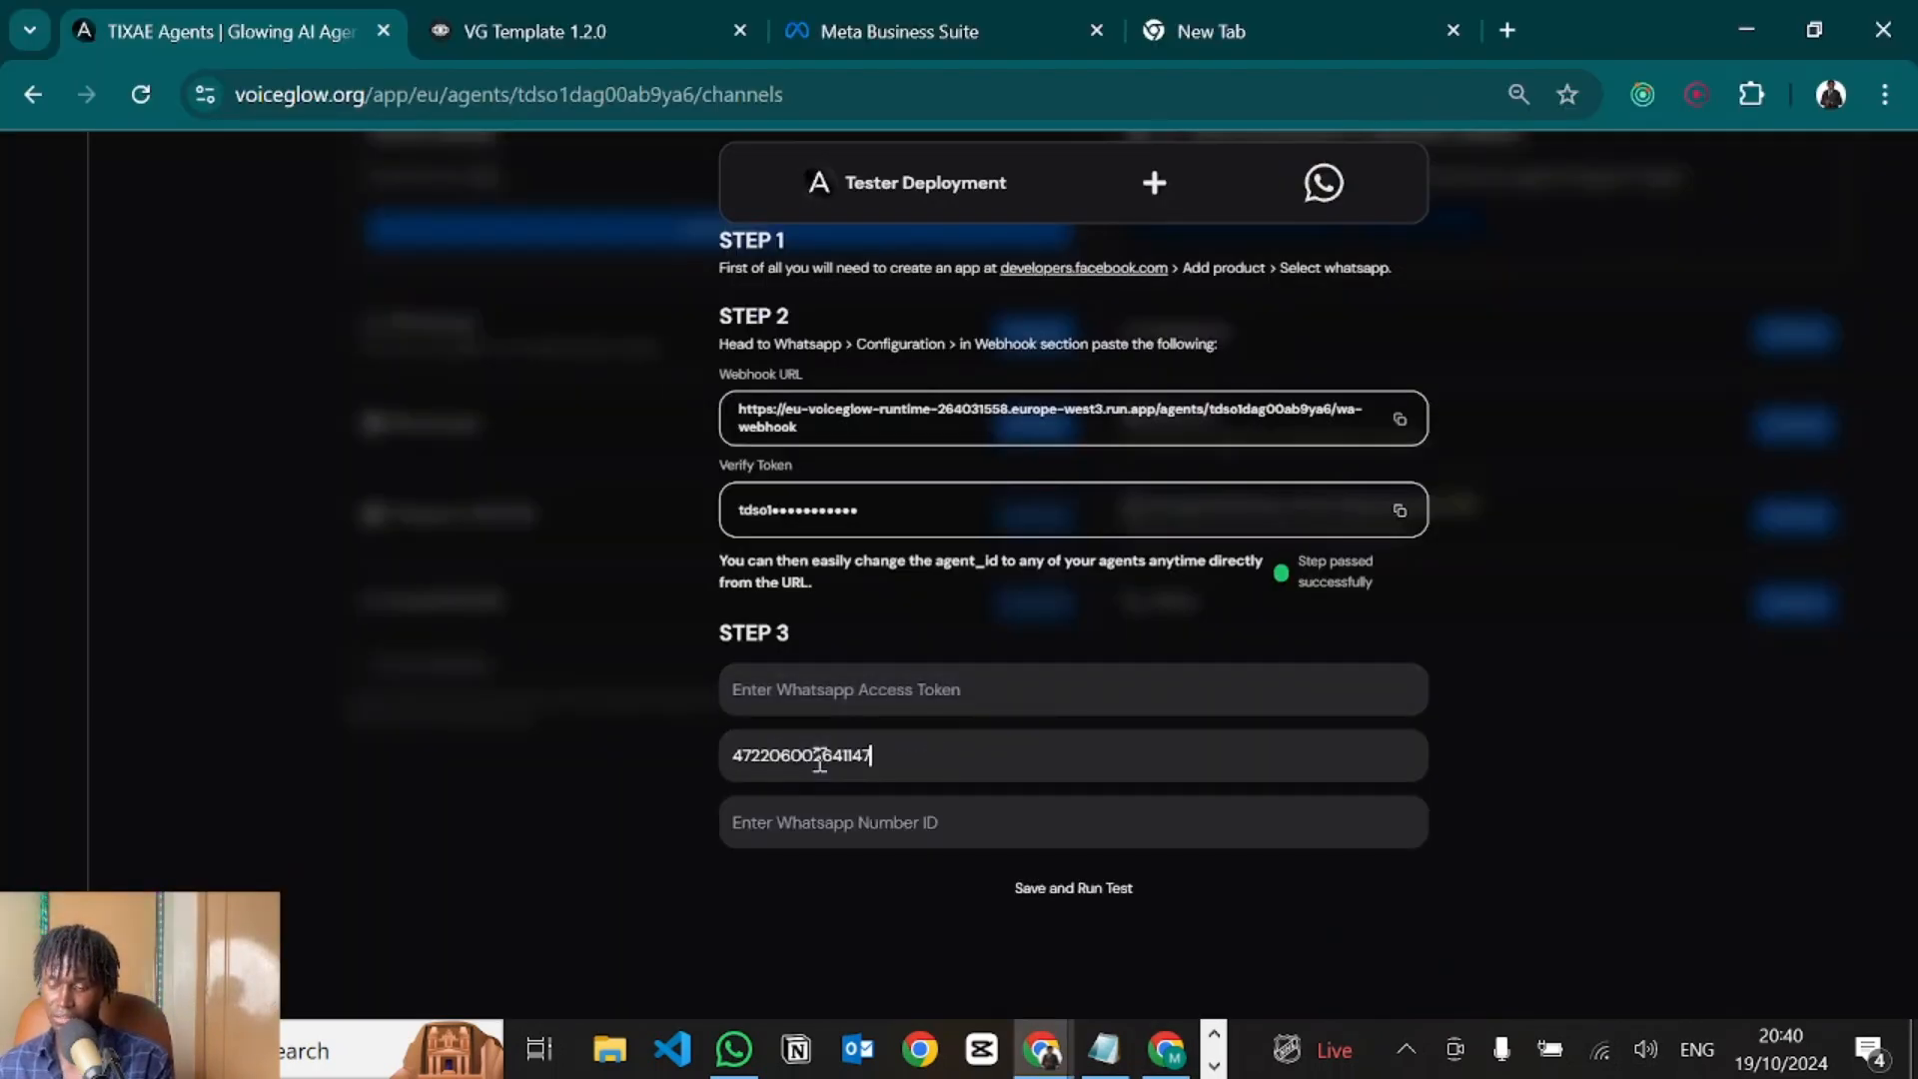
{"action": "left_click", "coordinate": [832, 823]}
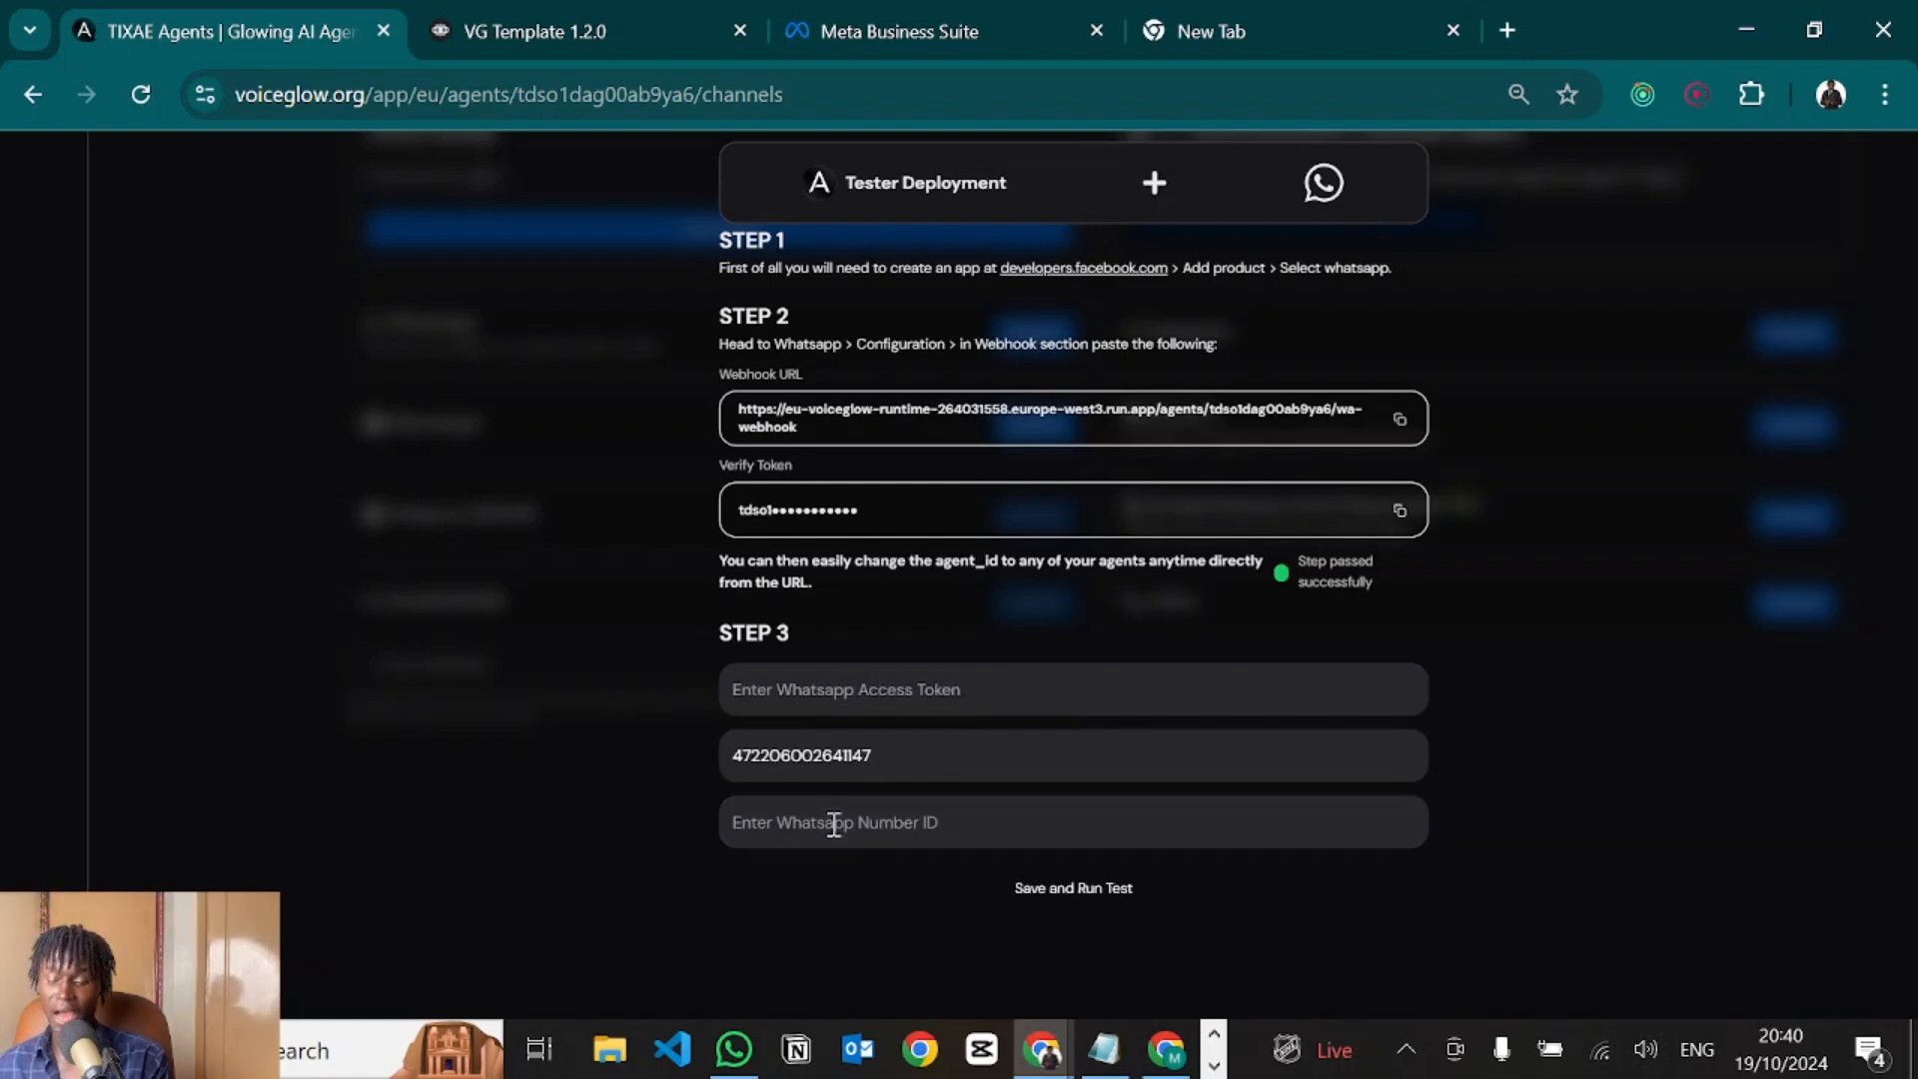
{"action": "key", "text": "alt+Tab"}
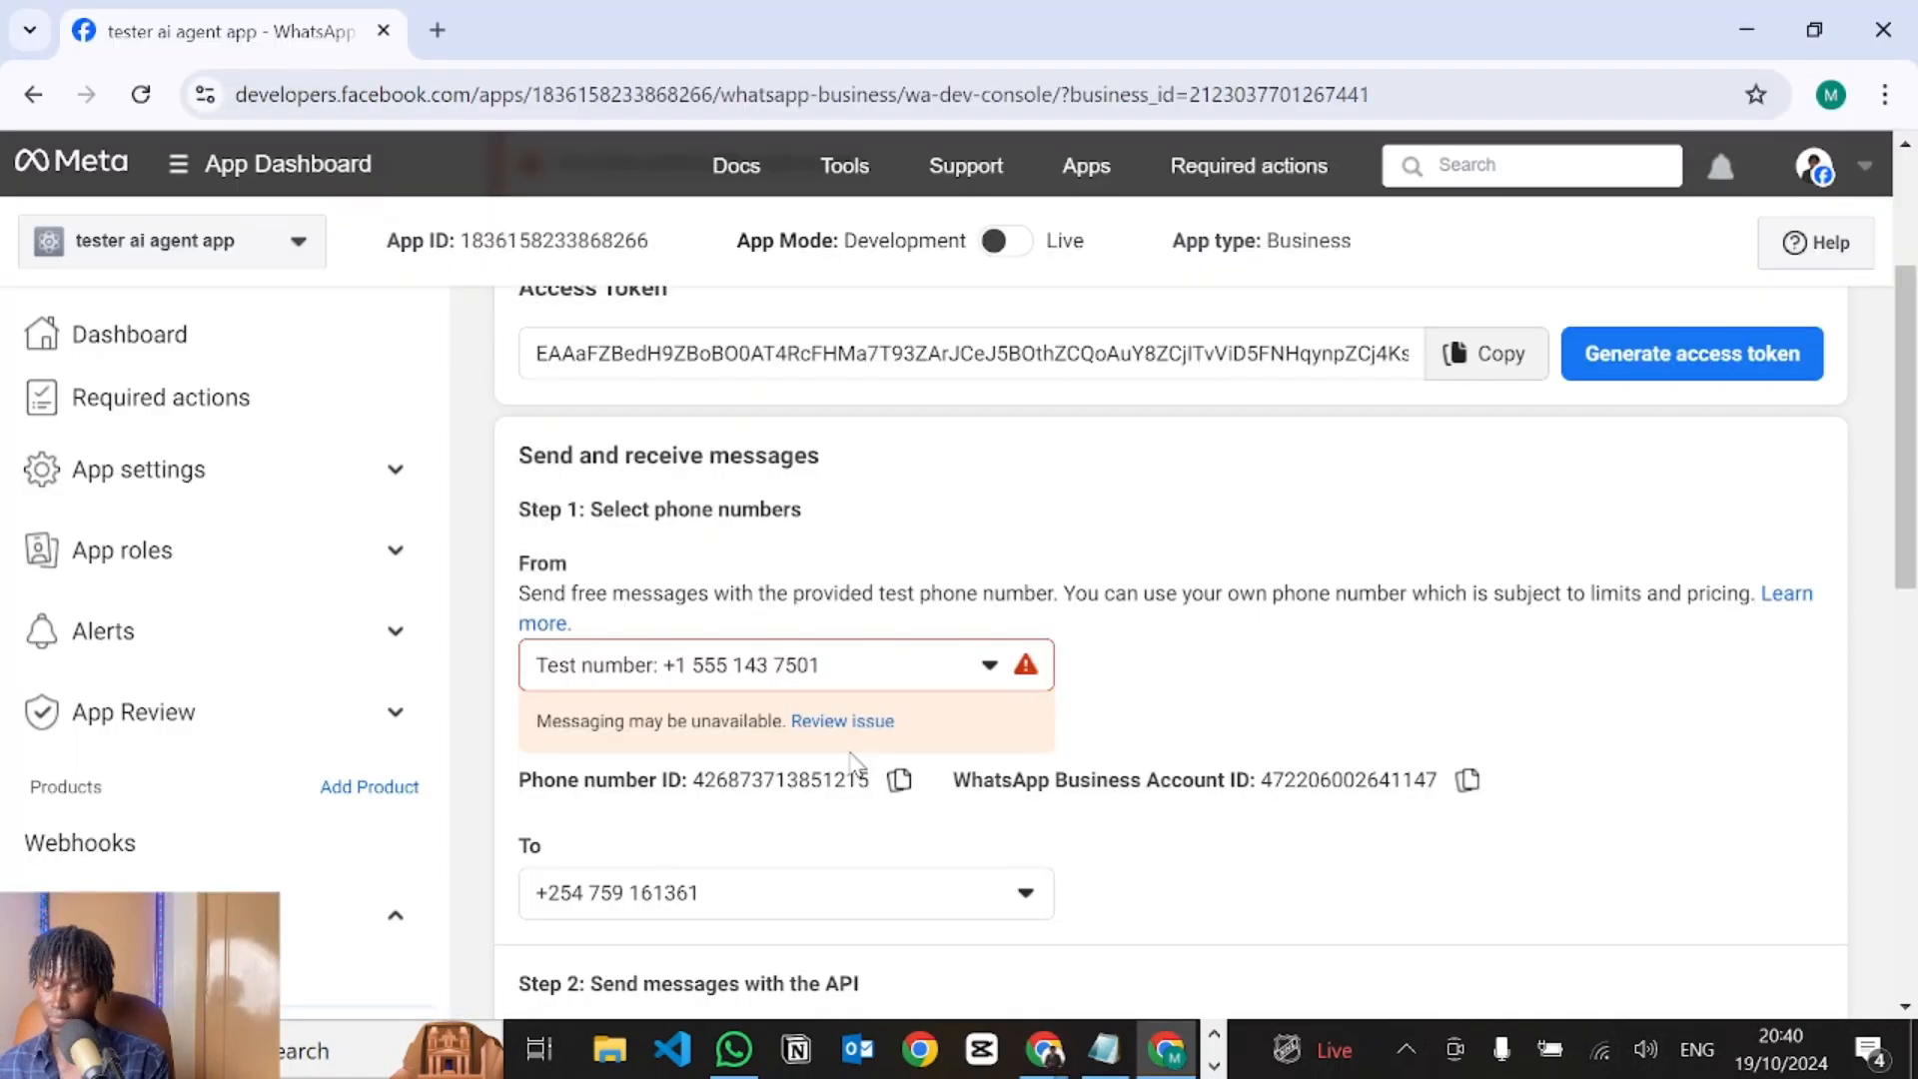
{"action": "left_click", "coordinate": [898, 779]}
{"action": "key", "text": "alt+Tab"}
{"action": "key", "text": "ctrl+v"}
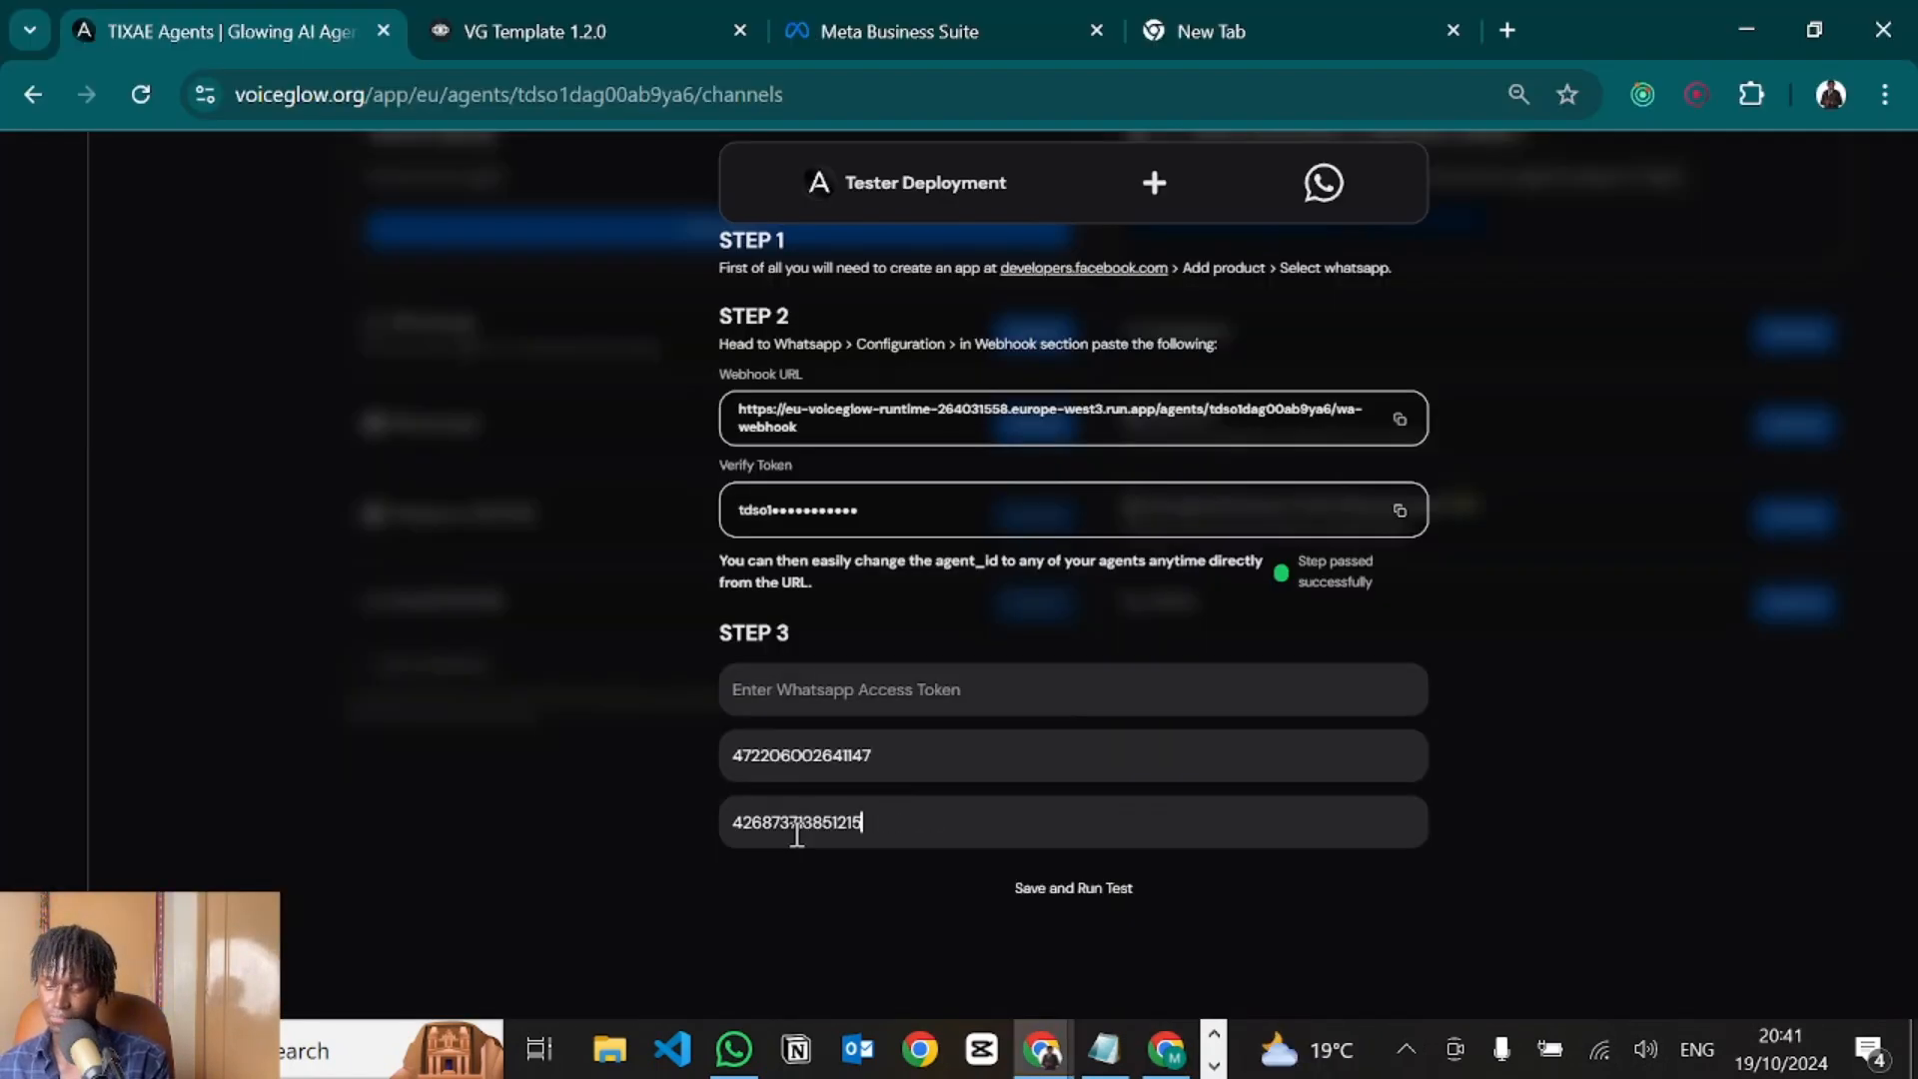
Paste the temporary access token into VoiceGlow, then save and run the test.
{"action": "left_click", "coordinate": [763, 697]}
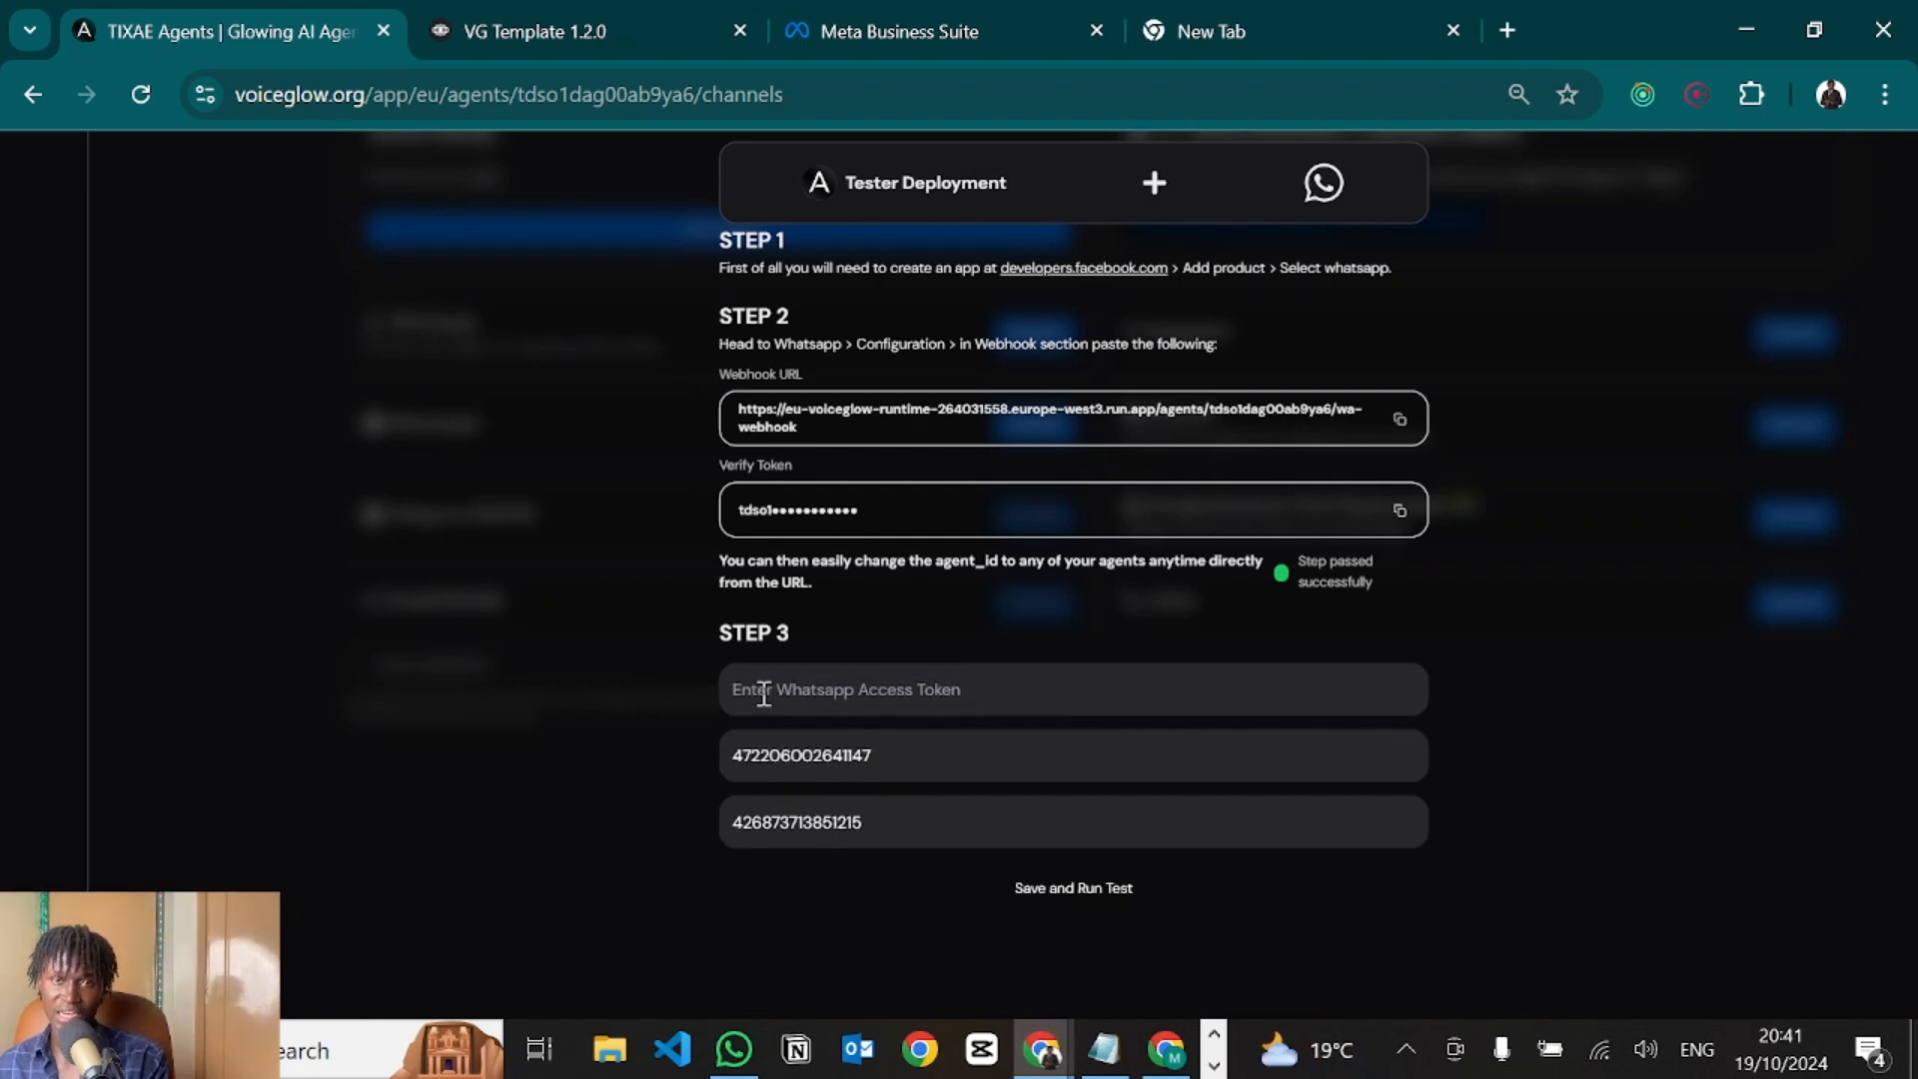
{"action": "key", "text": "alt+Tab"}
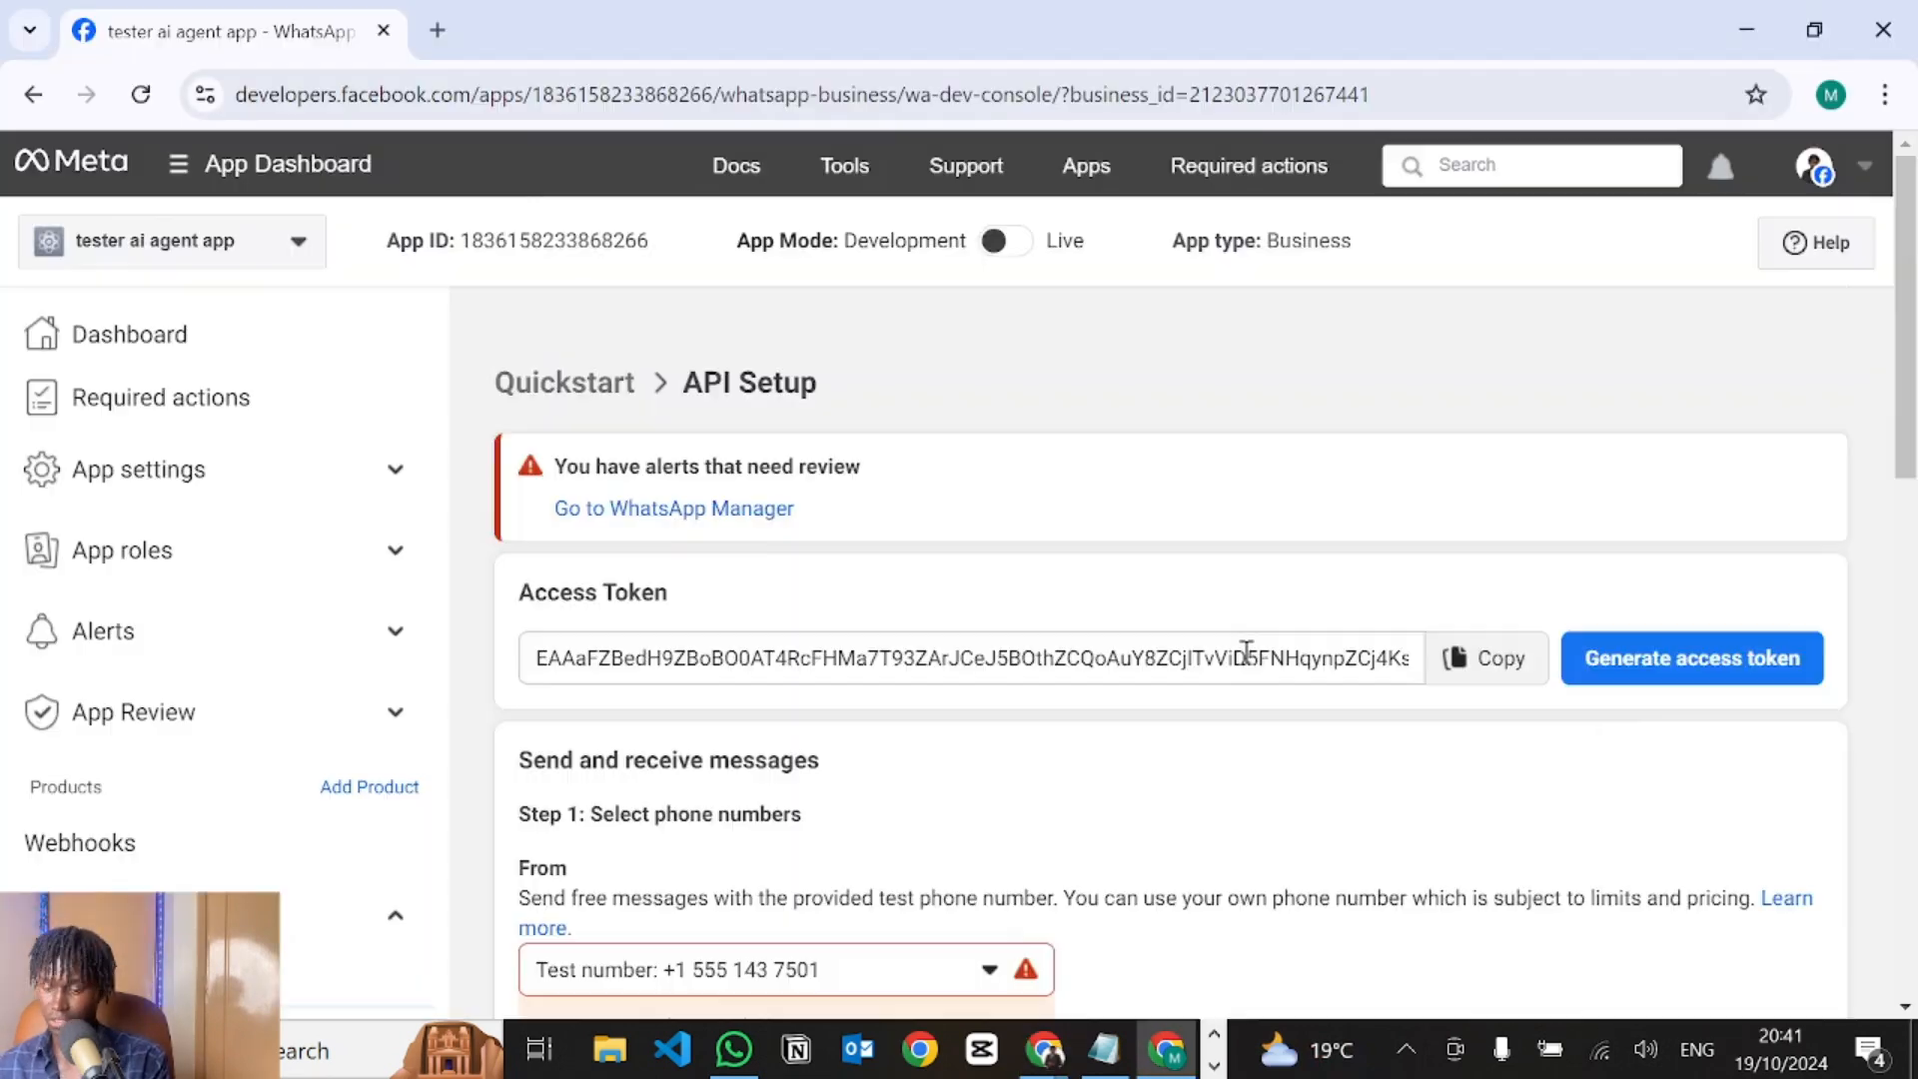
{"action": "left_click", "coordinate": [1492, 673]}
{"action": "left_click", "coordinate": [1492, 673]}
{"action": "key", "text": "alt+Tab"}
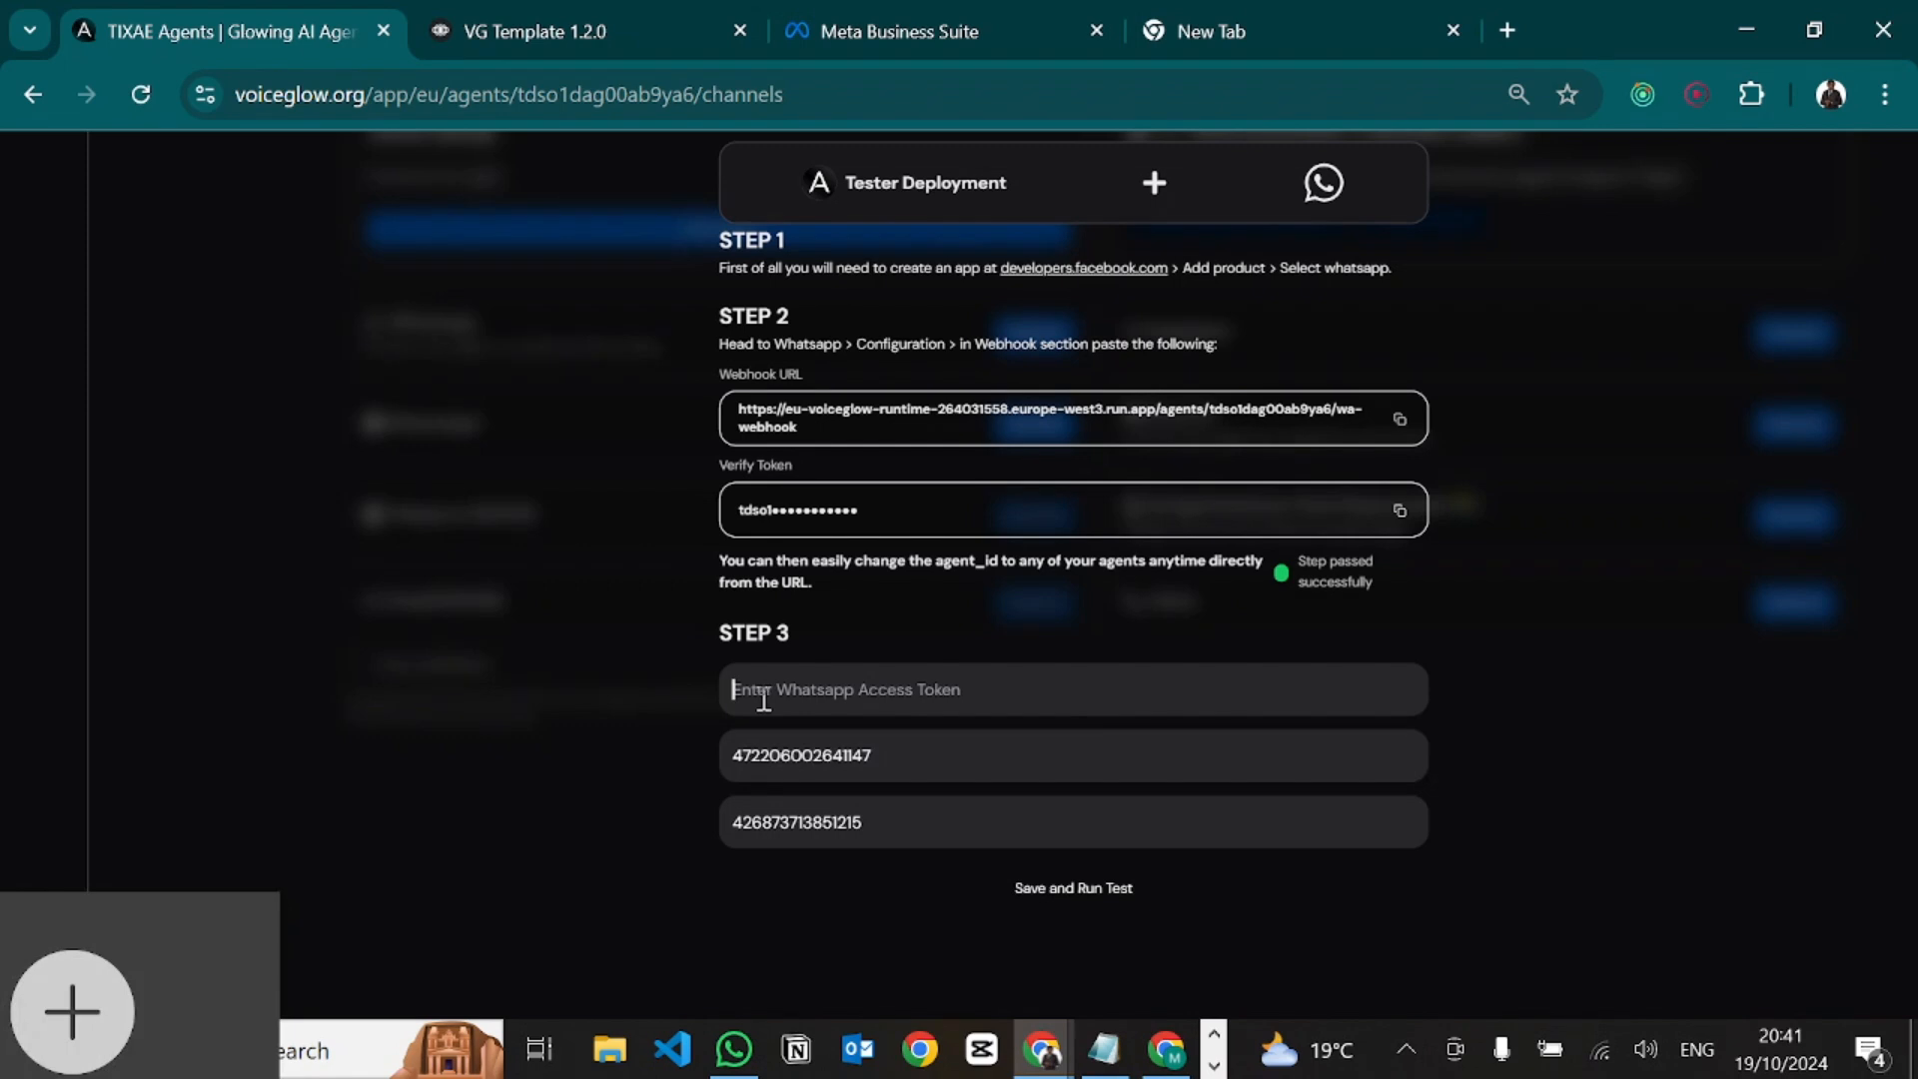
{"action": "key", "text": "ctrl+v"}
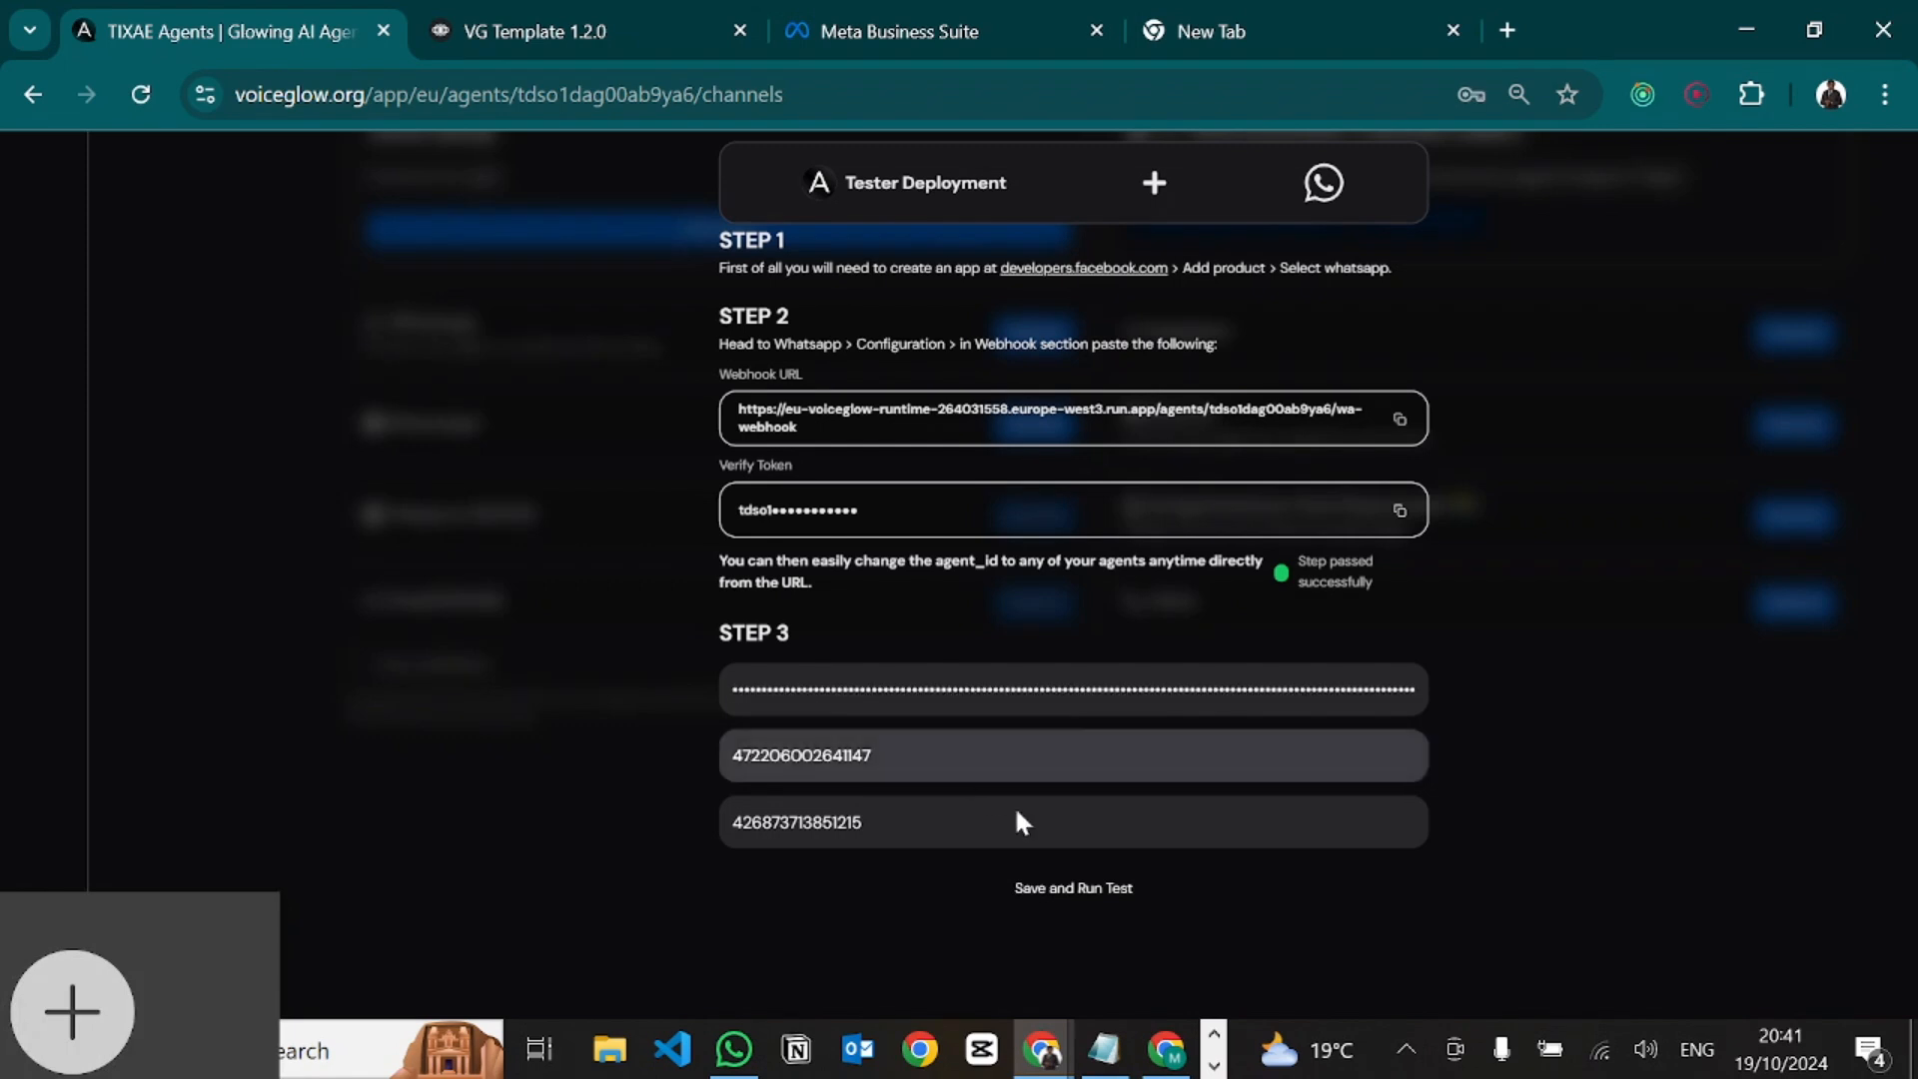
{"action": "left_click", "coordinate": [1065, 899]}
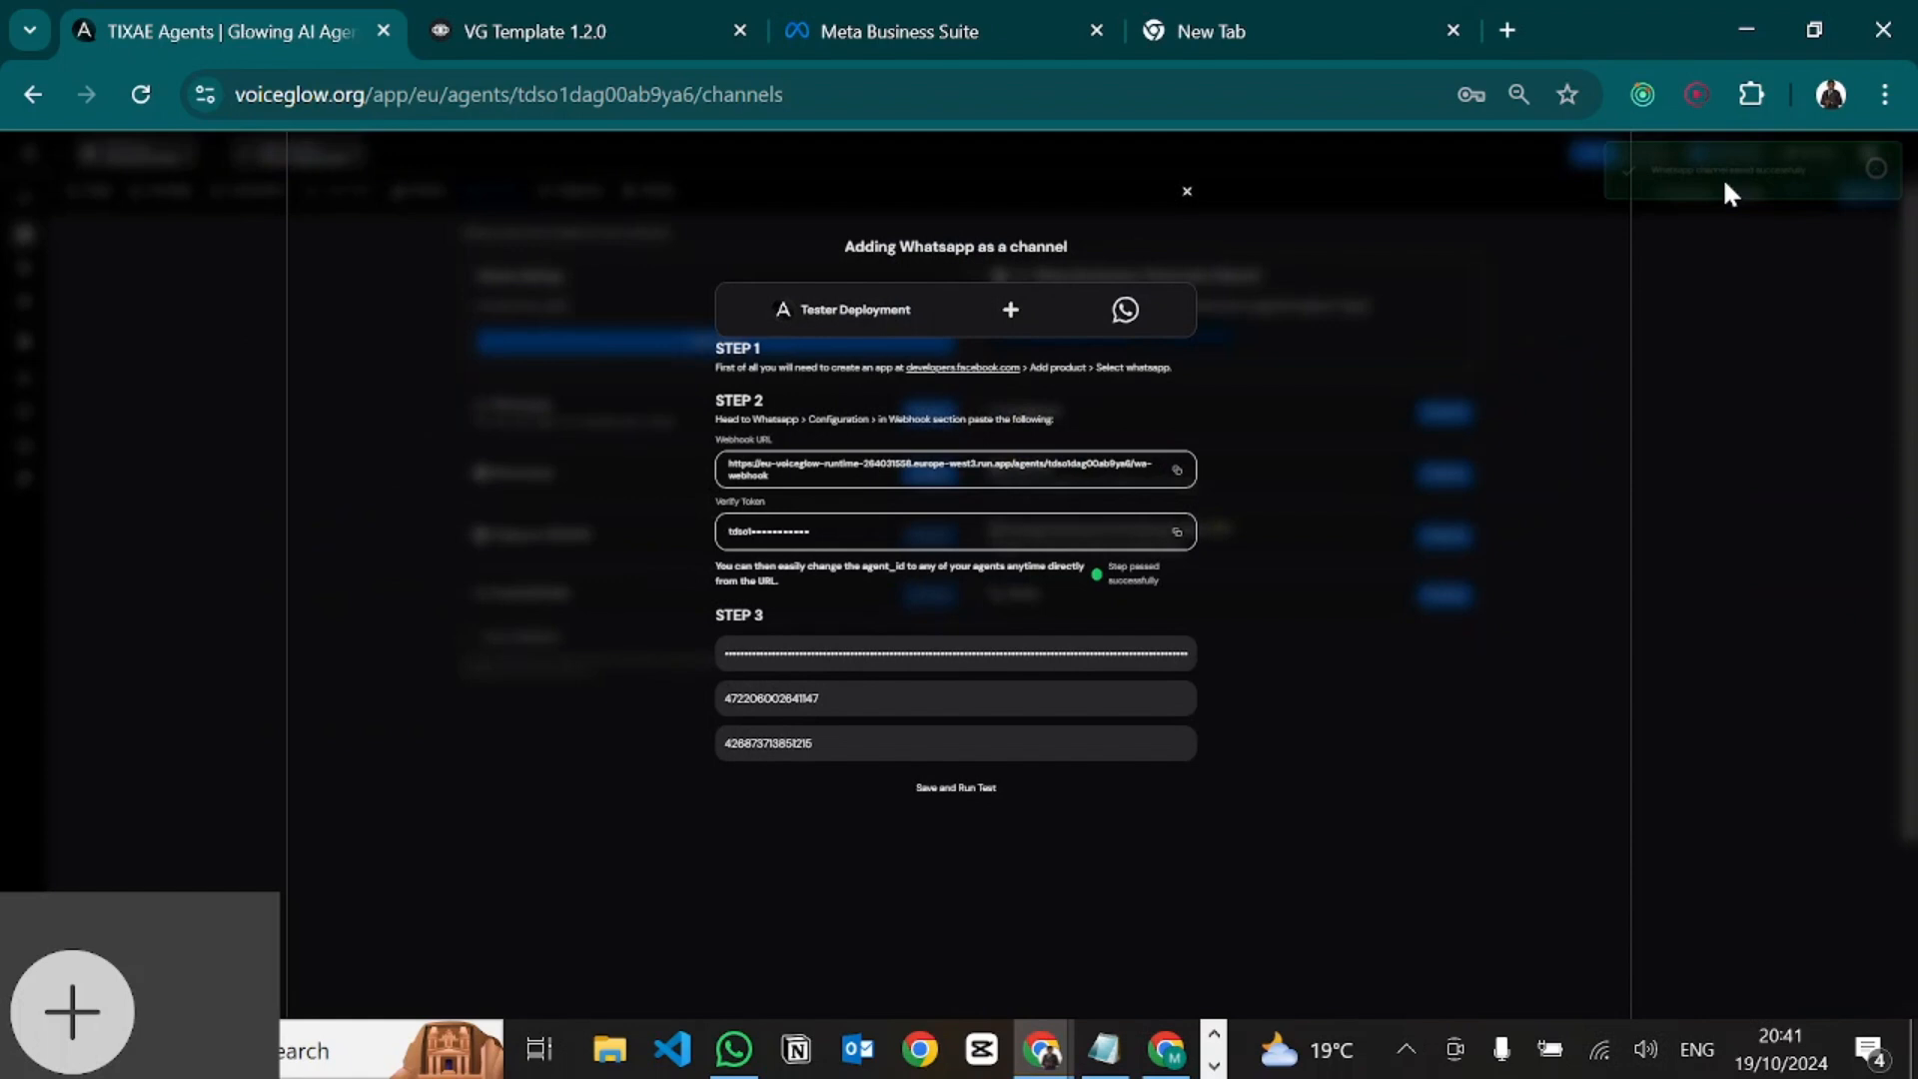
{"action": "left_click", "coordinate": [1170, 200]}
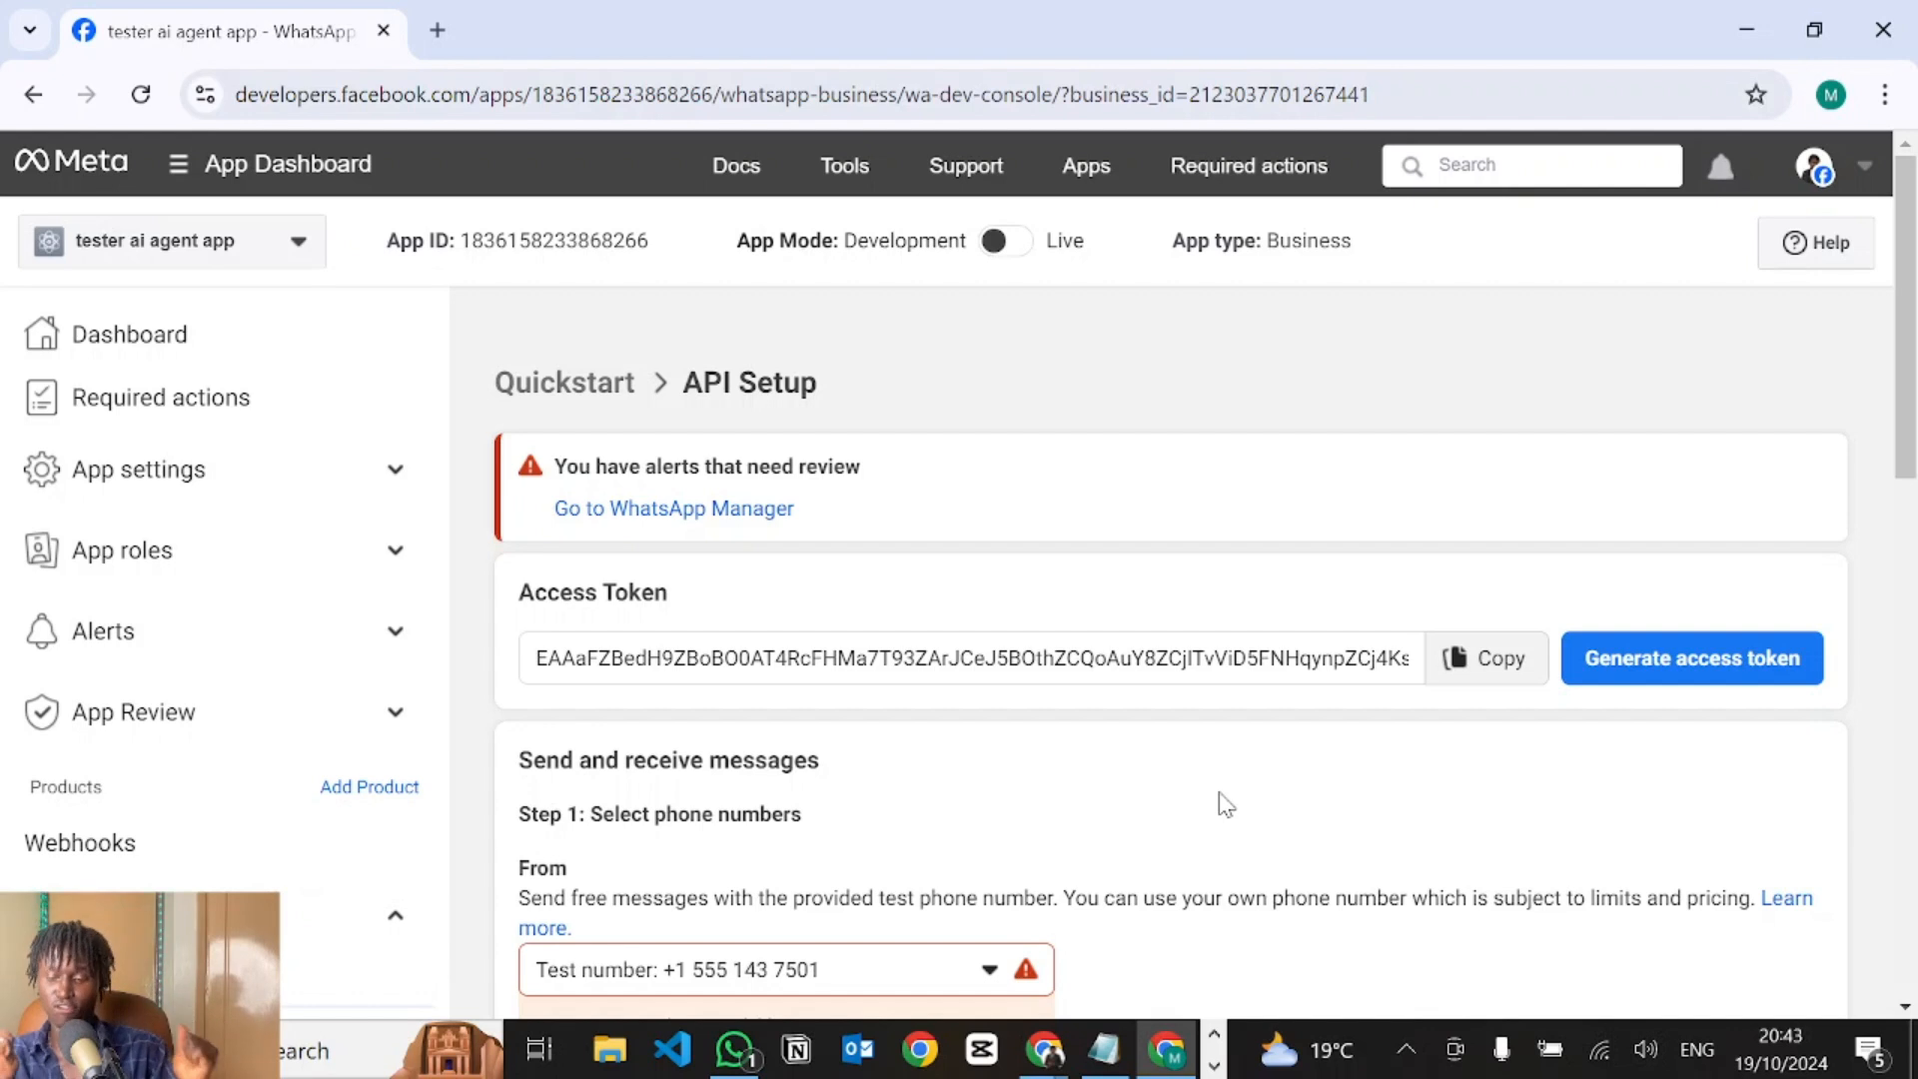
Scroll the WhatsApp API Setup page down to the webhook, phone number and payment steps.
{"action": "scroll", "coordinate": [1209, 779], "scroll_direction": "down", "scroll_amount": 10}
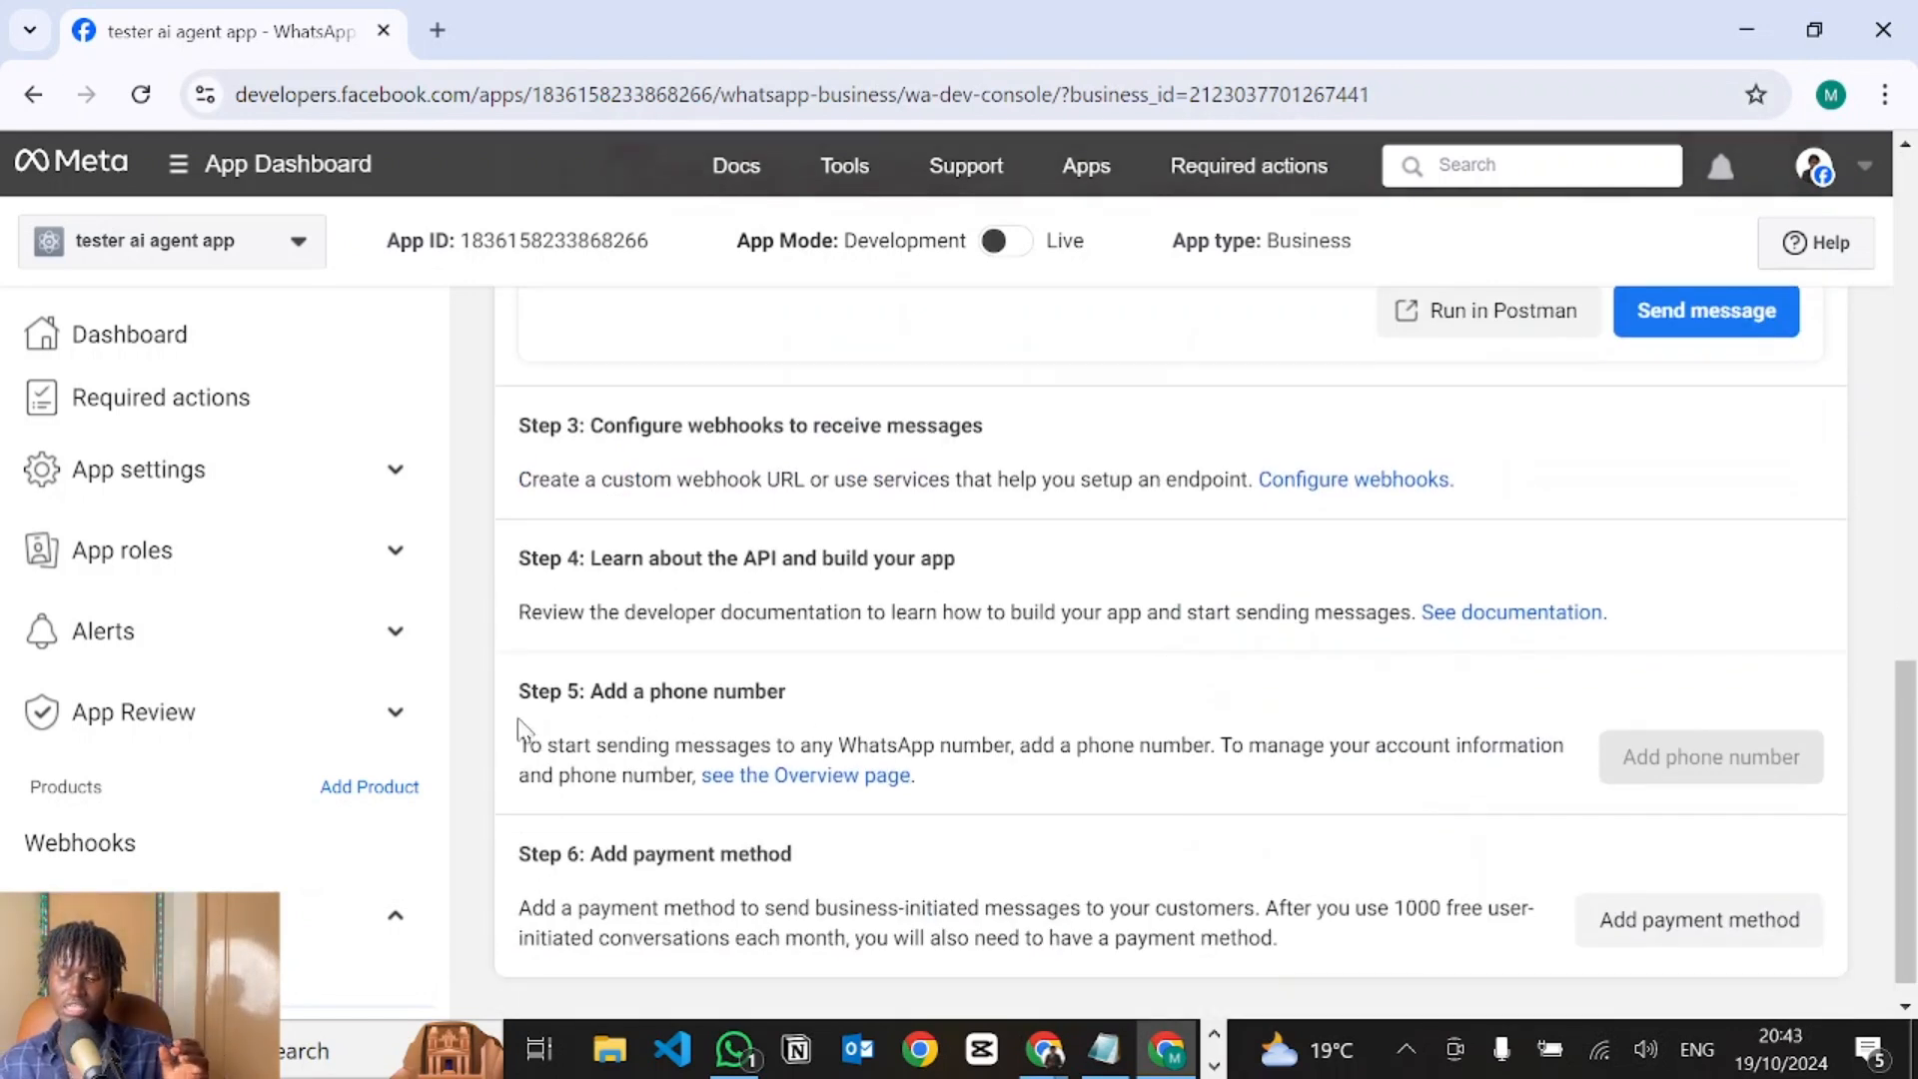
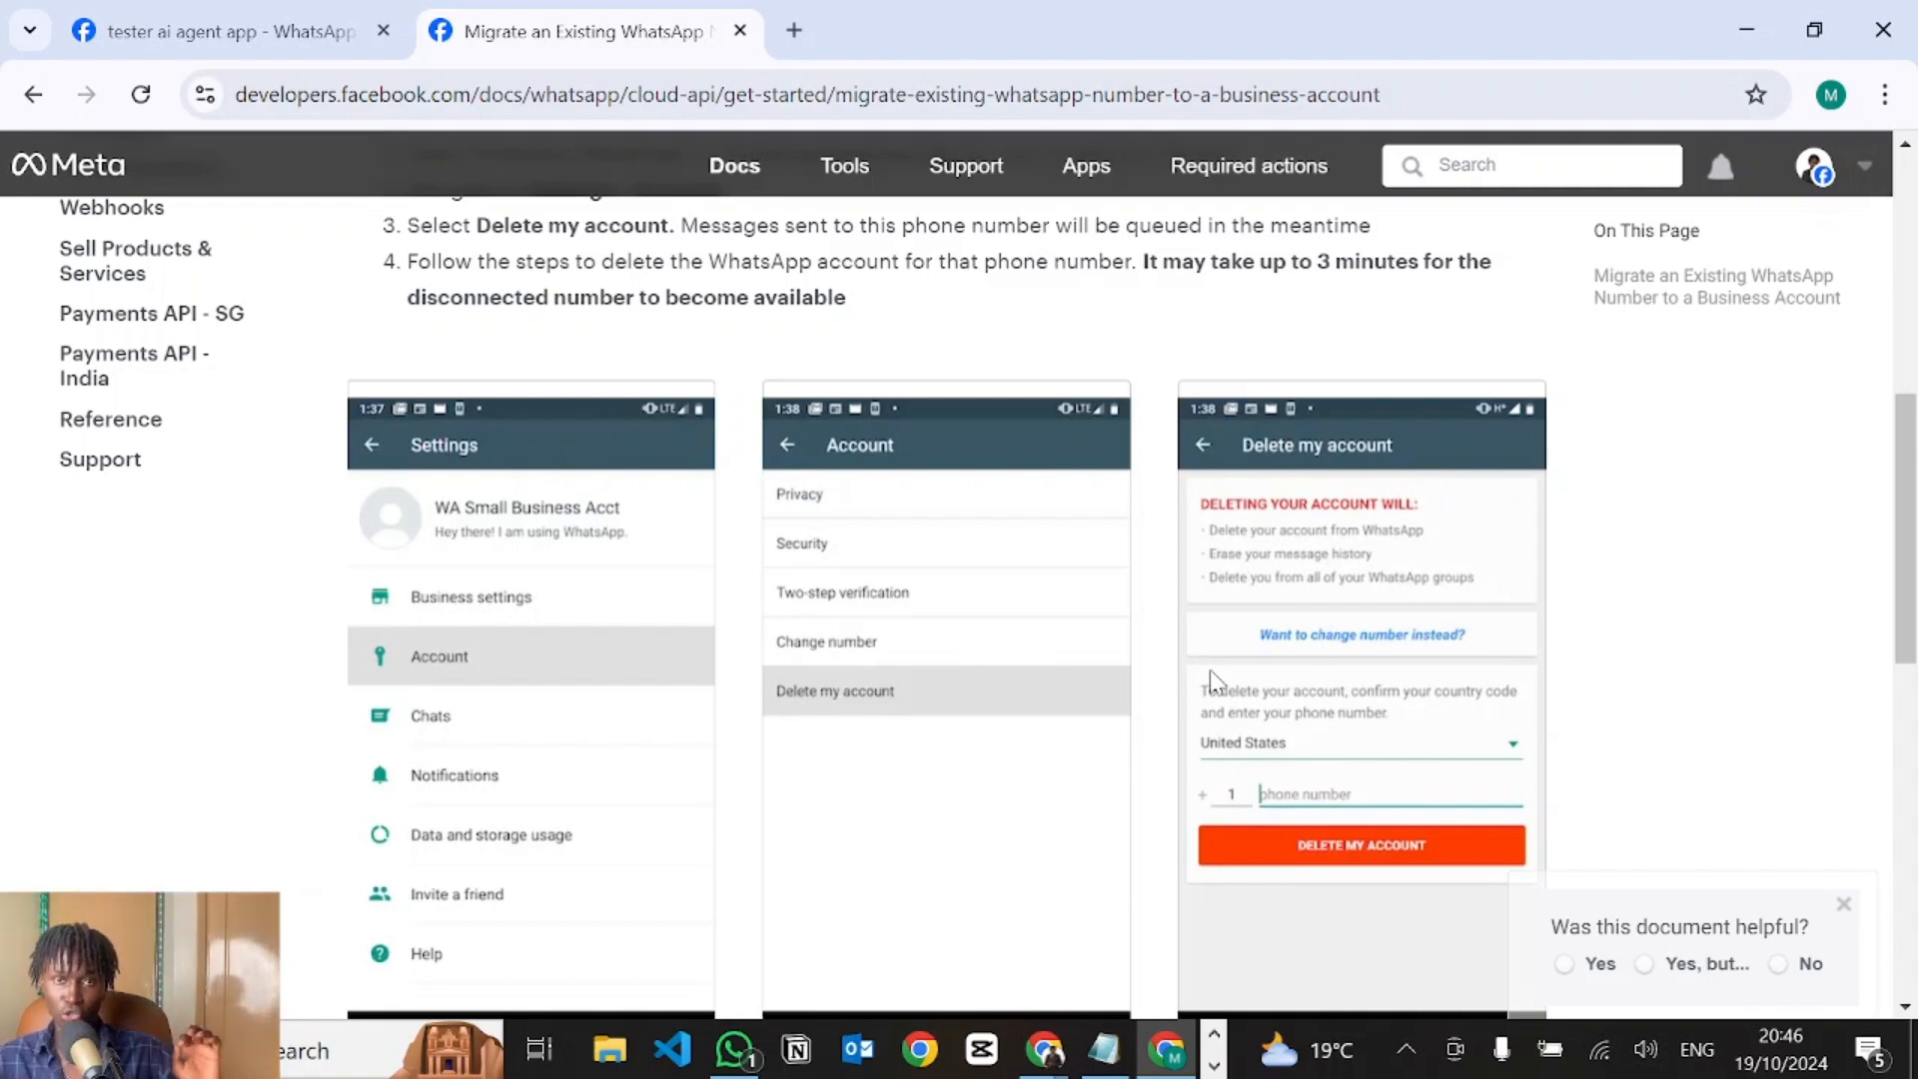
Scroll the Migrate page and open the 'Add a Phone Number' guide to its 11 registration steps.
{"action": "scroll", "coordinate": [1214, 682], "scroll_direction": "down", "scroll_amount": 5}
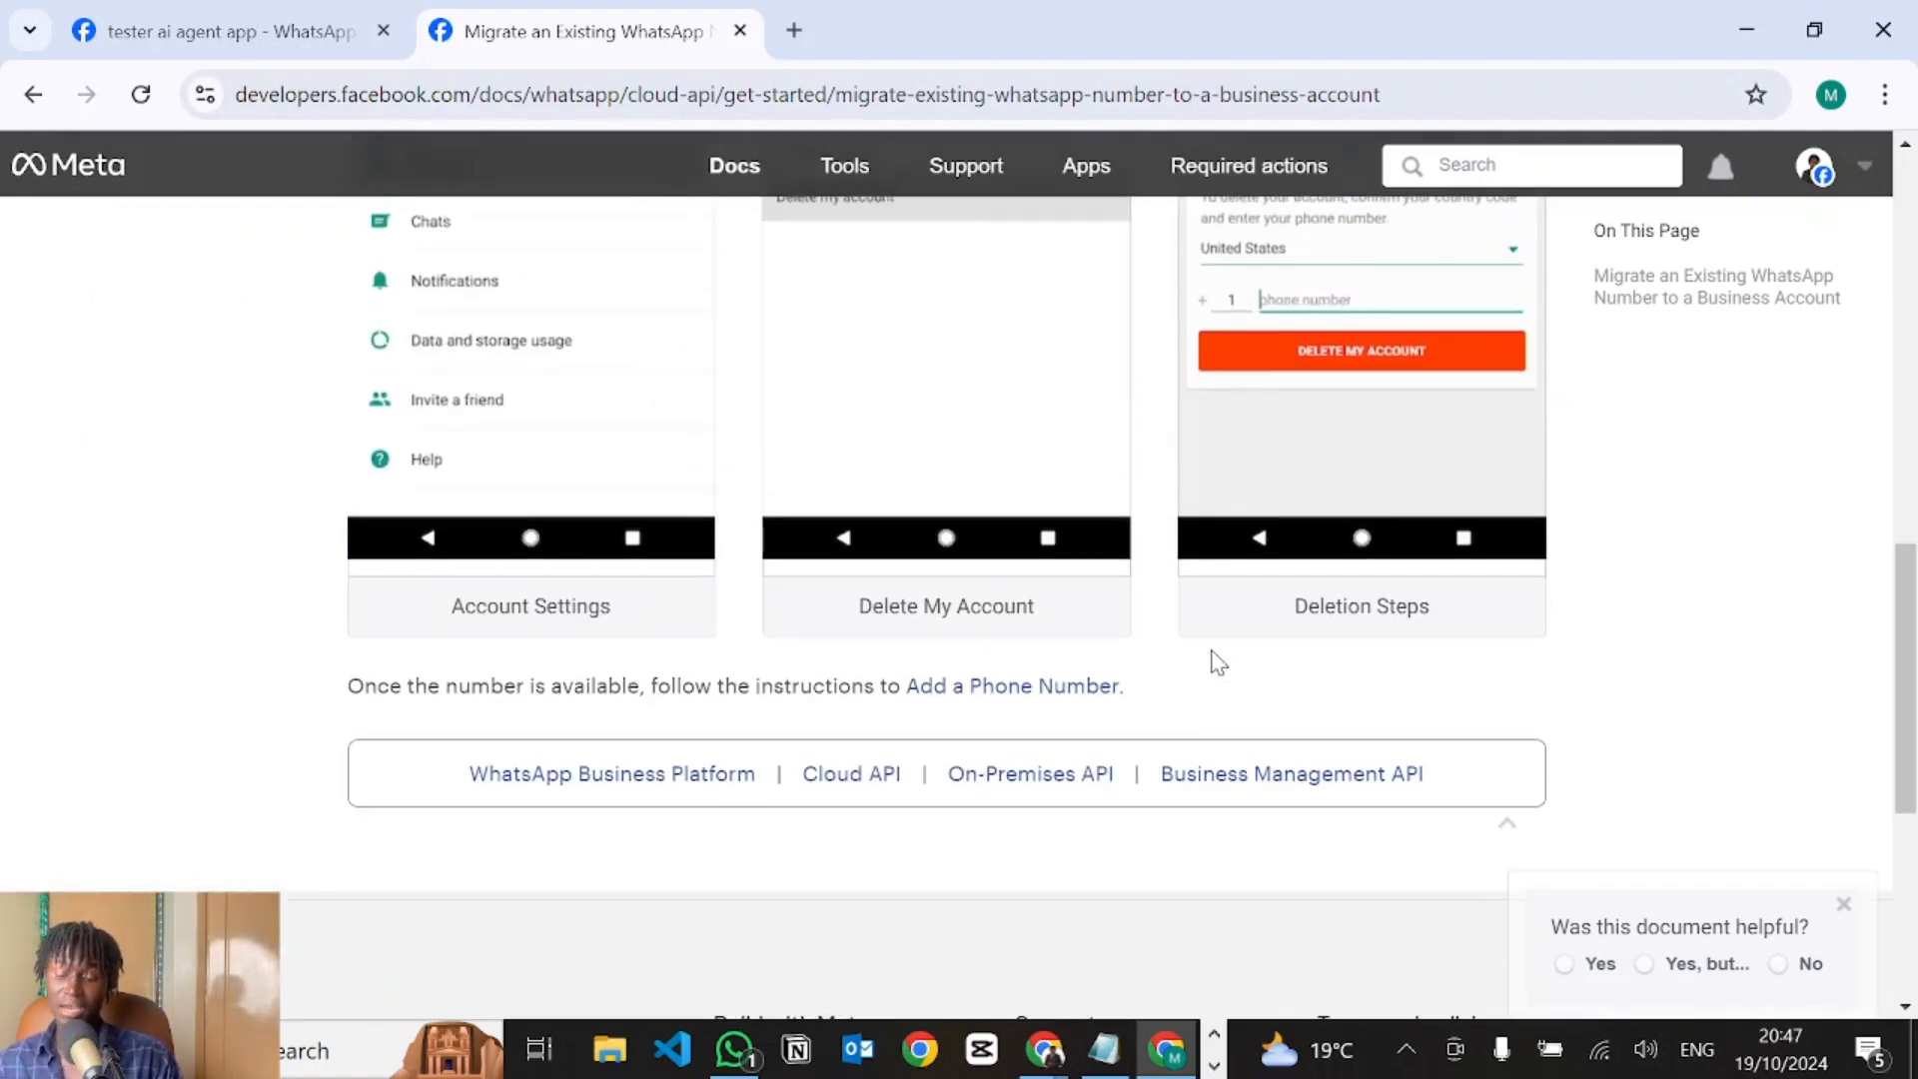
{"action": "left_click", "coordinate": [1009, 694]}
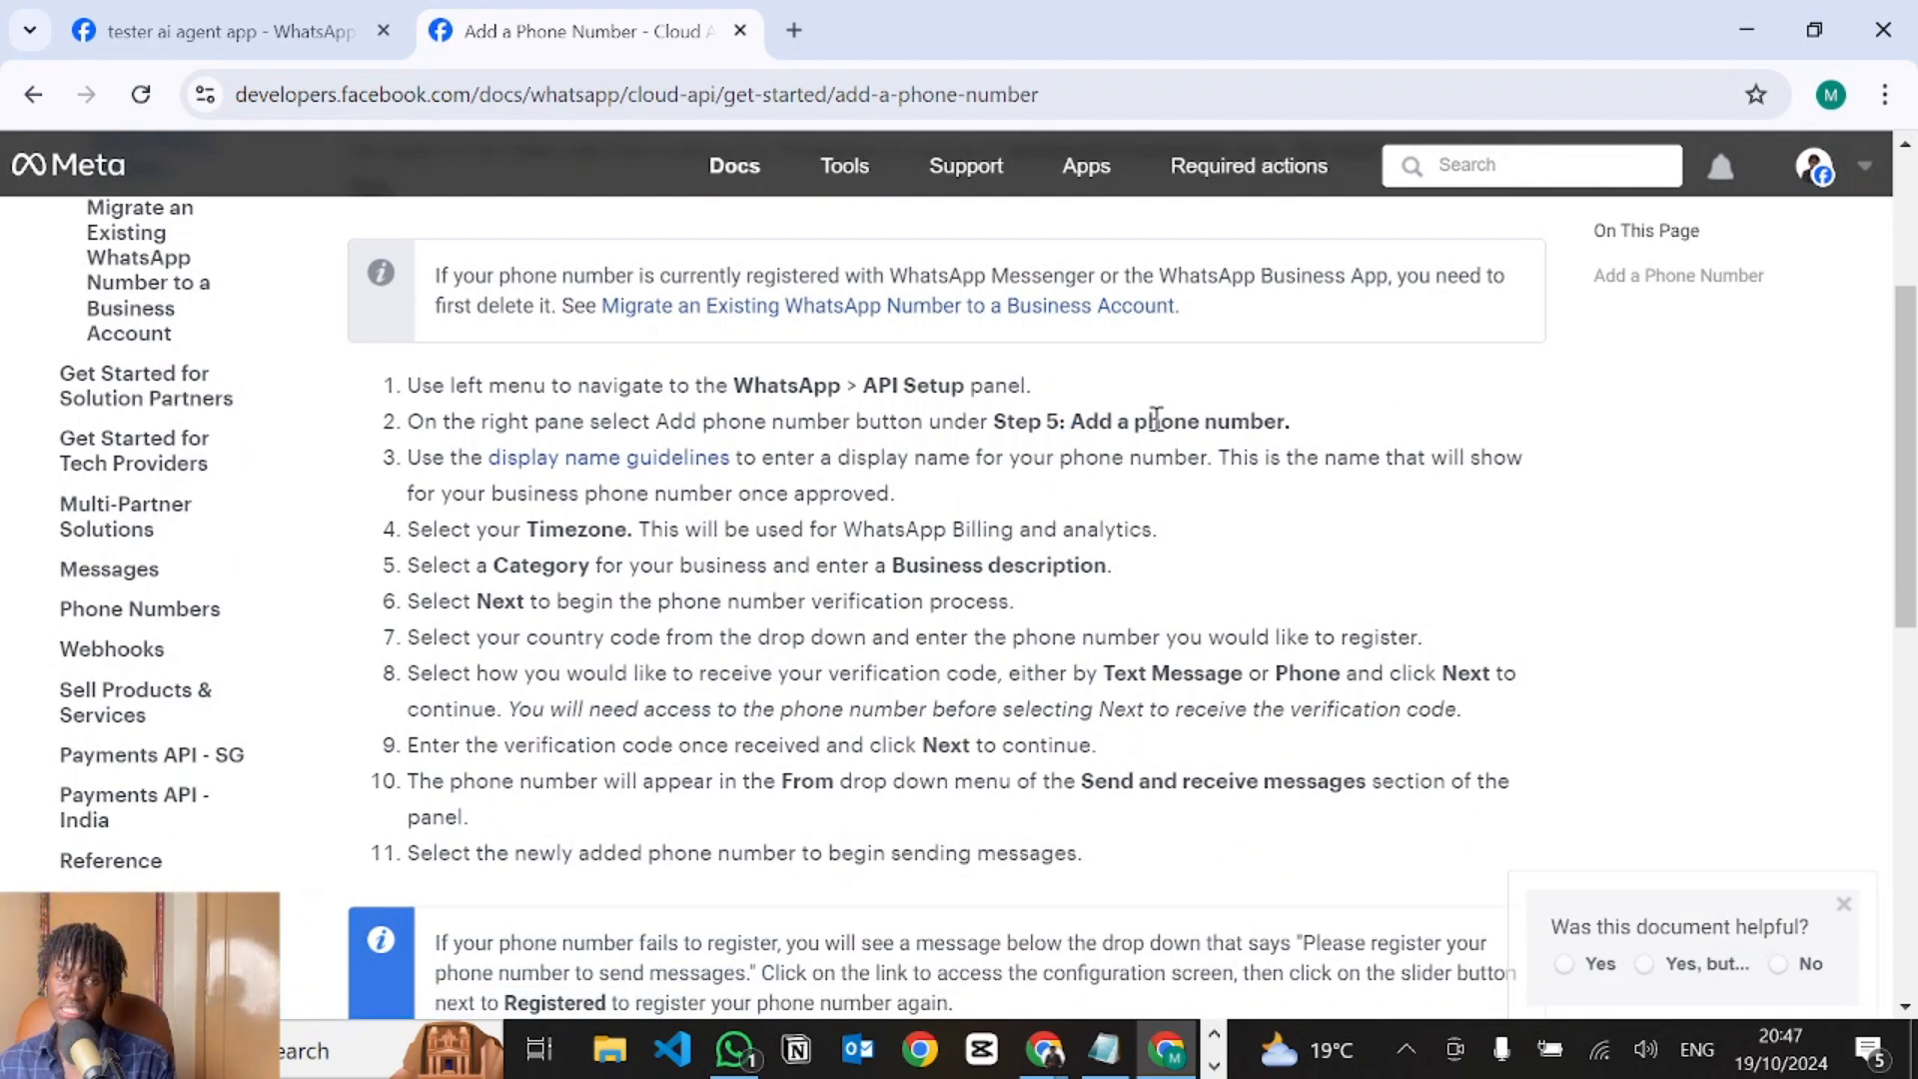
{"action": "scroll", "coordinate": [979, 595], "scroll_direction": "down", "scroll_amount": 1}
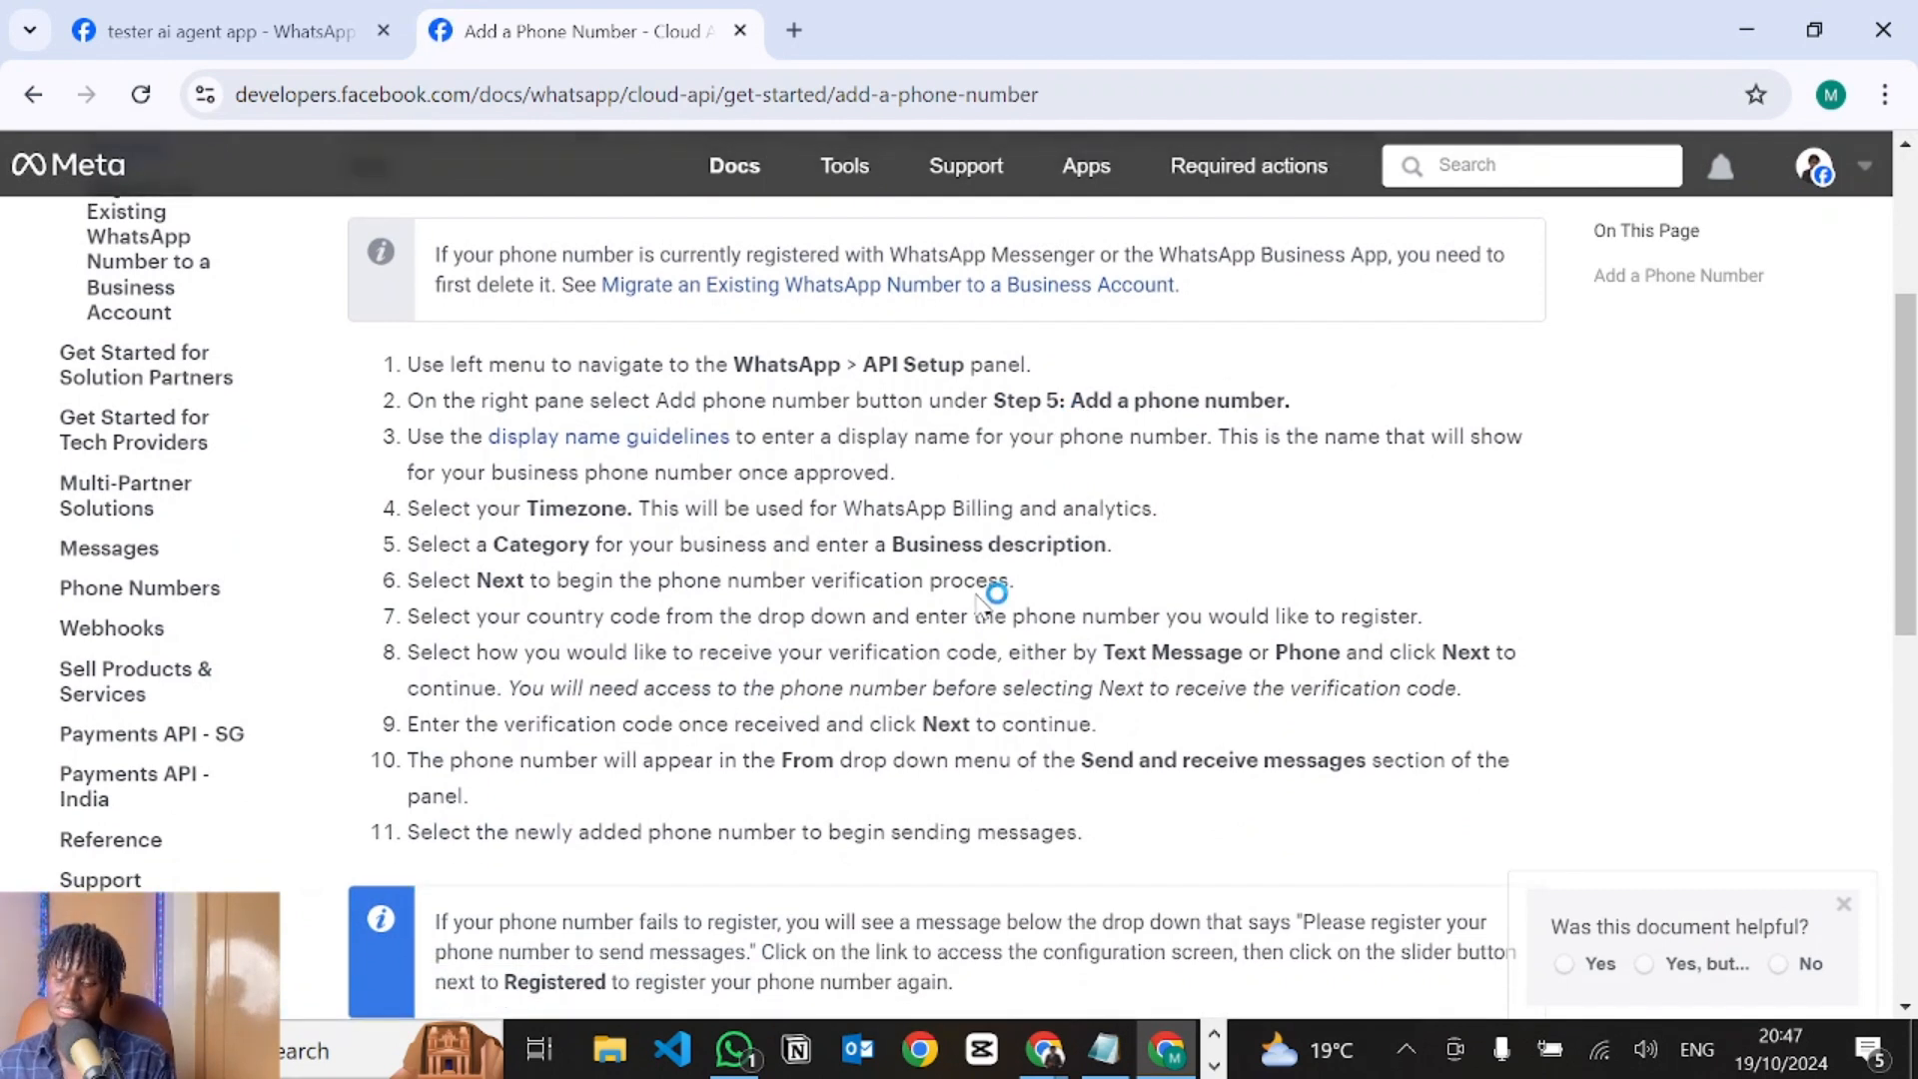
Back on the App Dashboard, choose the business number instead of Test Number as the From sender.
{"action": "left_click", "coordinate": [136, 14]}
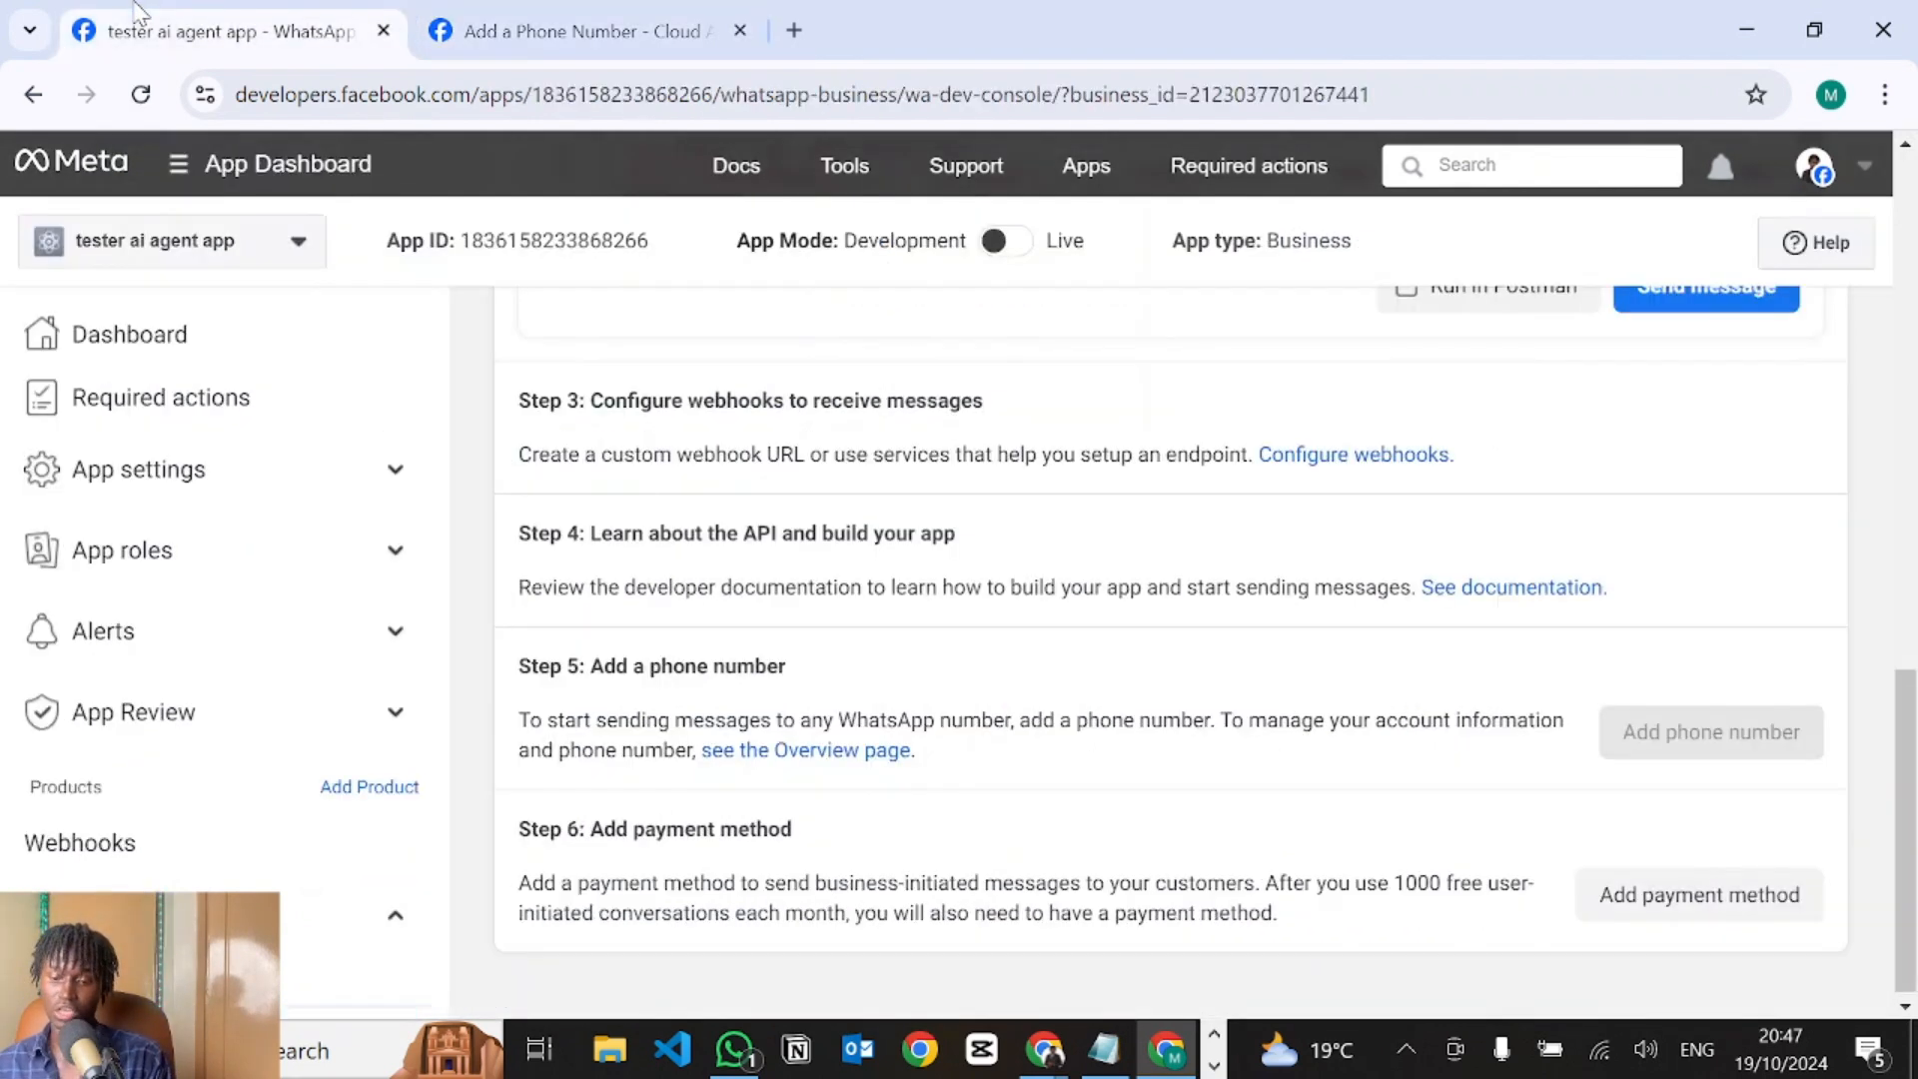
{"action": "mouse_move", "coordinate": [1634, 717]}
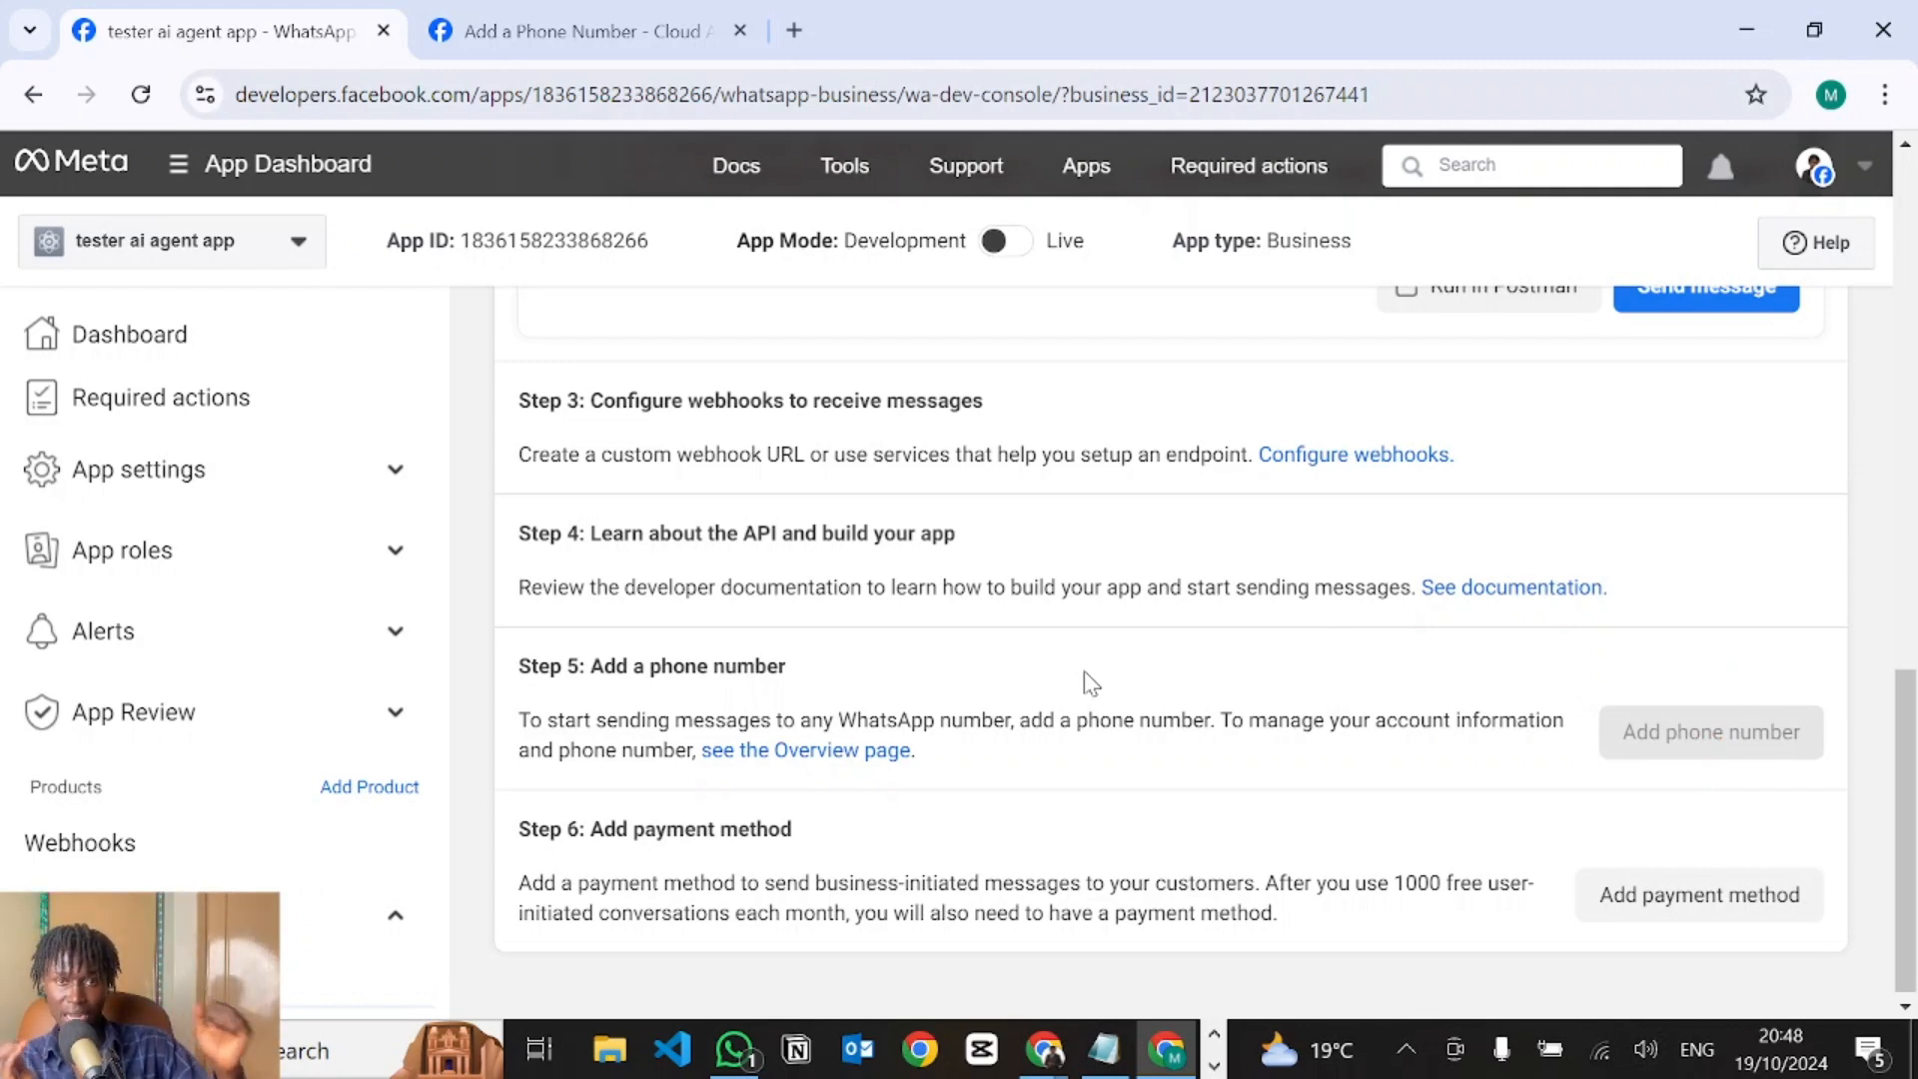
{"action": "scroll", "coordinate": [1088, 679], "scroll_direction": "up", "scroll_amount": 10}
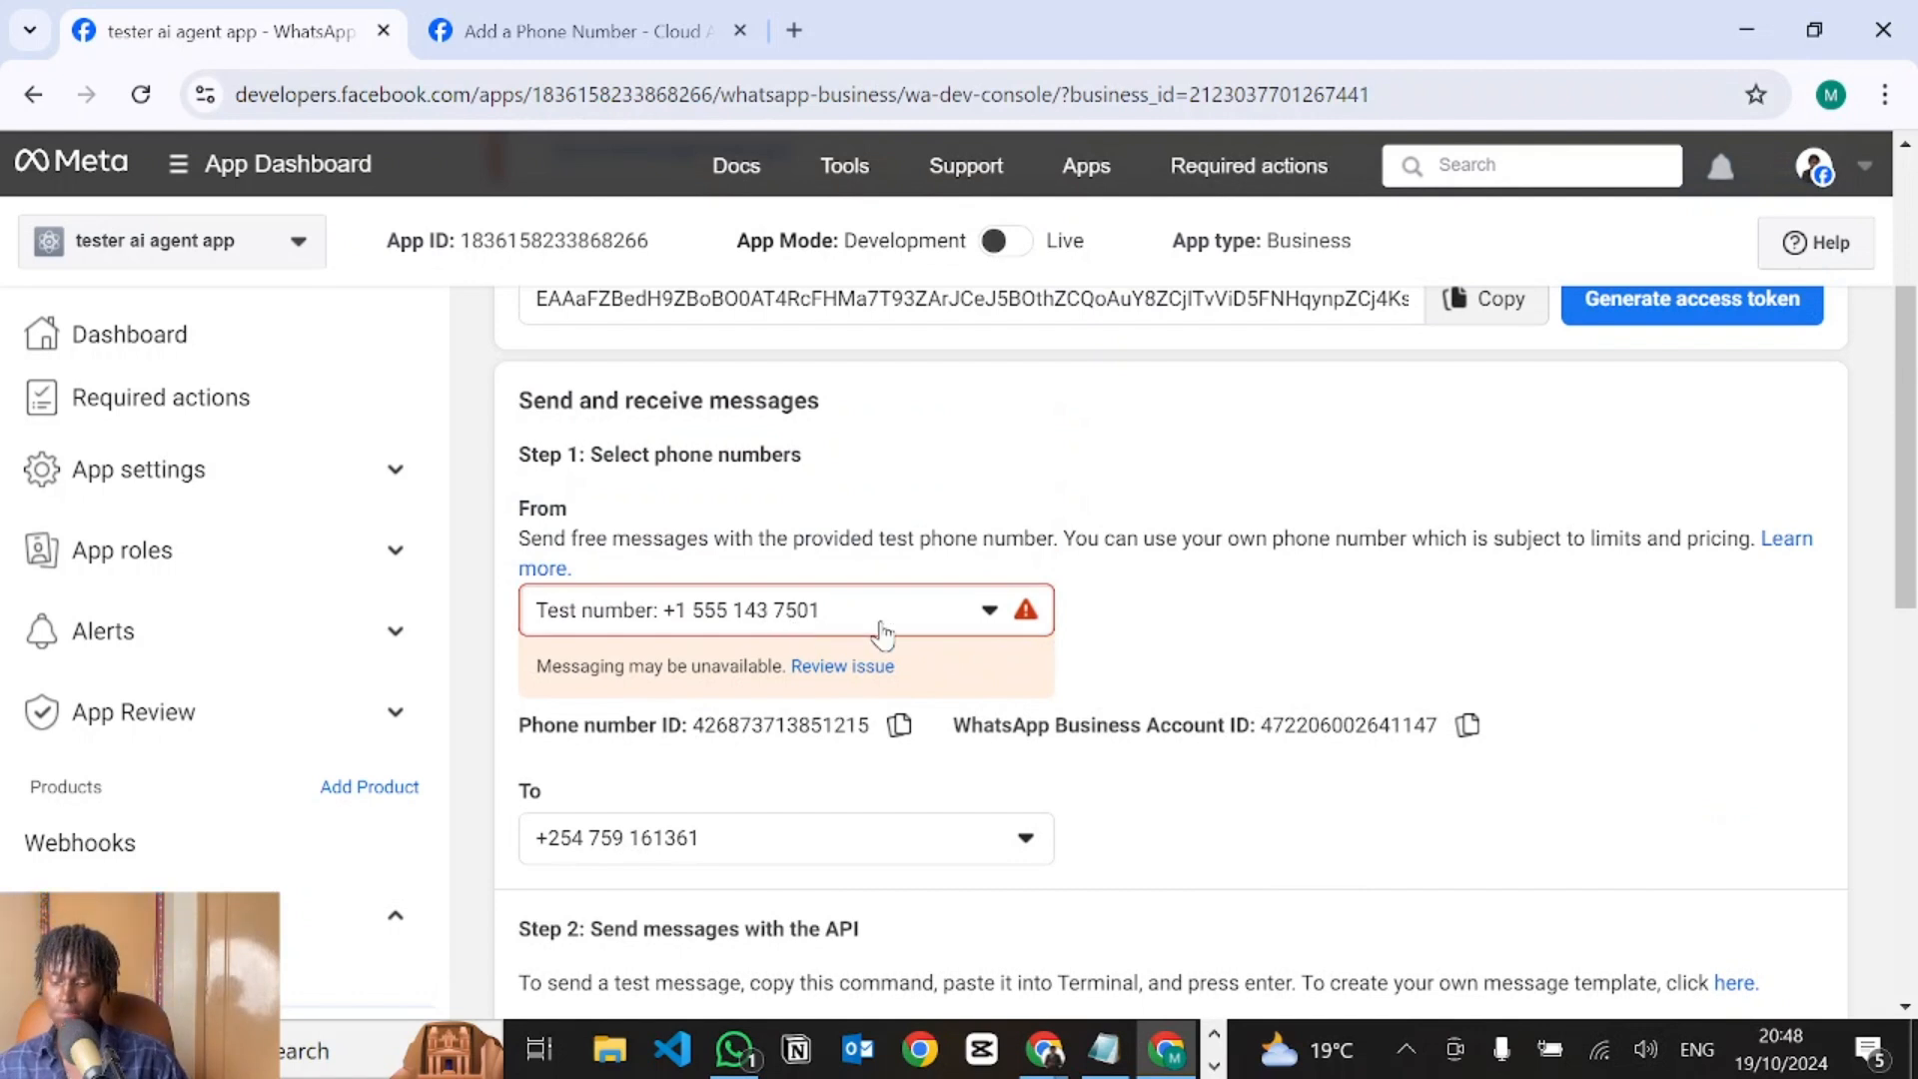
{"action": "left_click", "coordinate": [770, 621]}
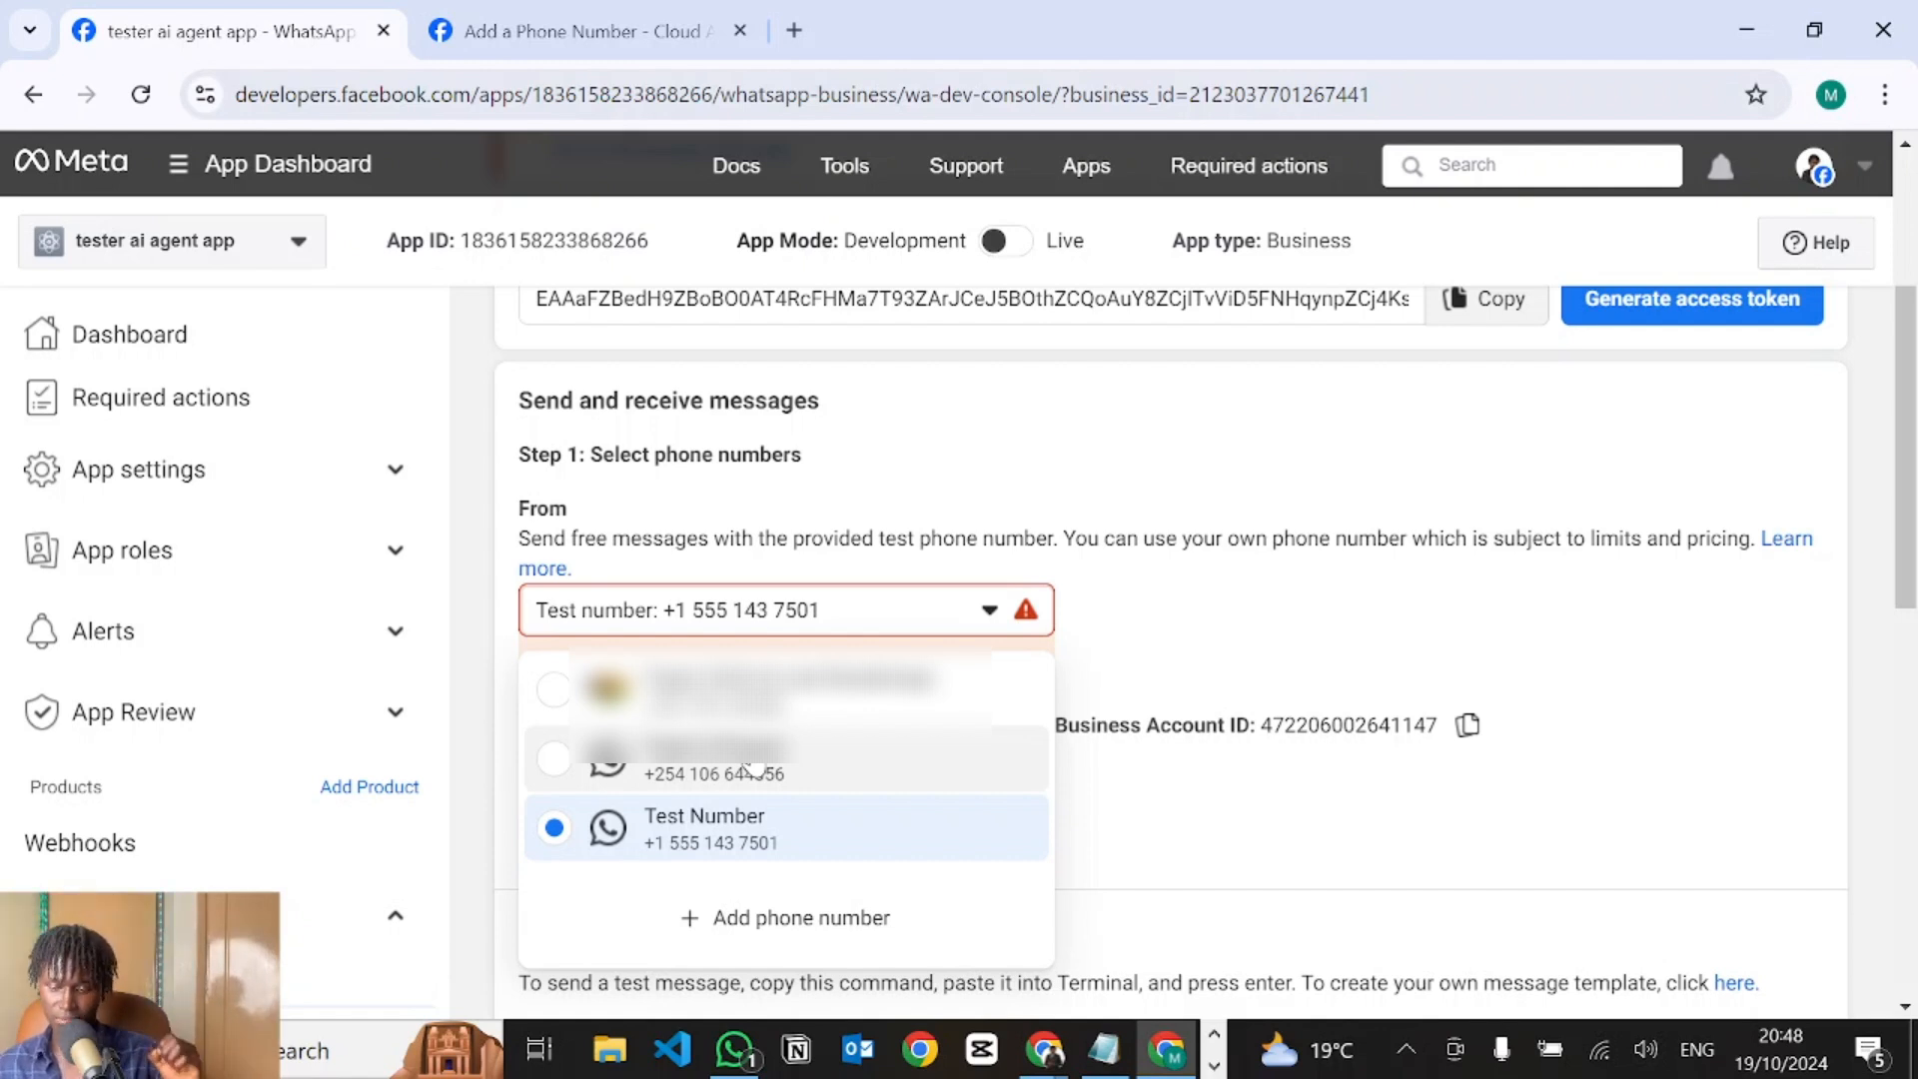
{"action": "left_click", "coordinate": [749, 767]}
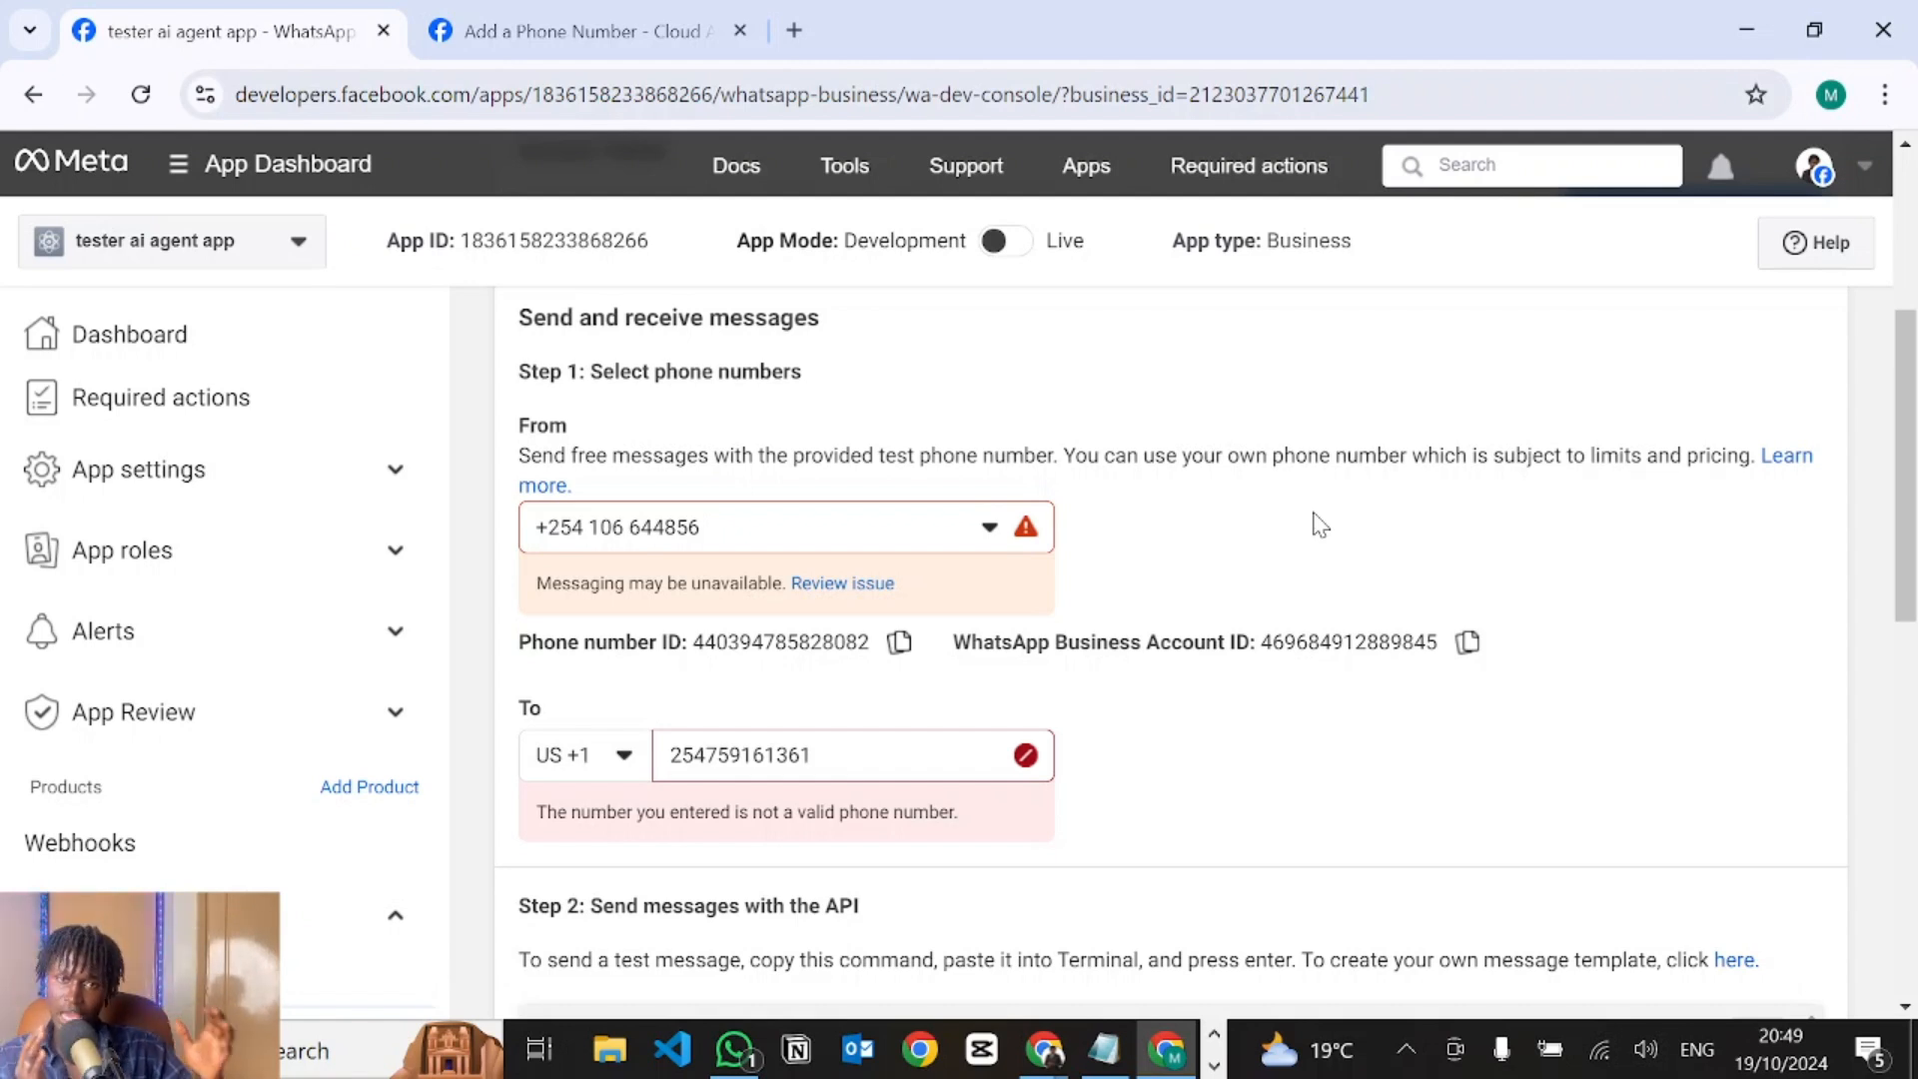
Load developers.facebook.com/docs/whatsapp/pricing in a new tab, read down to Rate Cards, then return to the dashboard.
{"action": "left_click", "coordinate": [794, 30]}
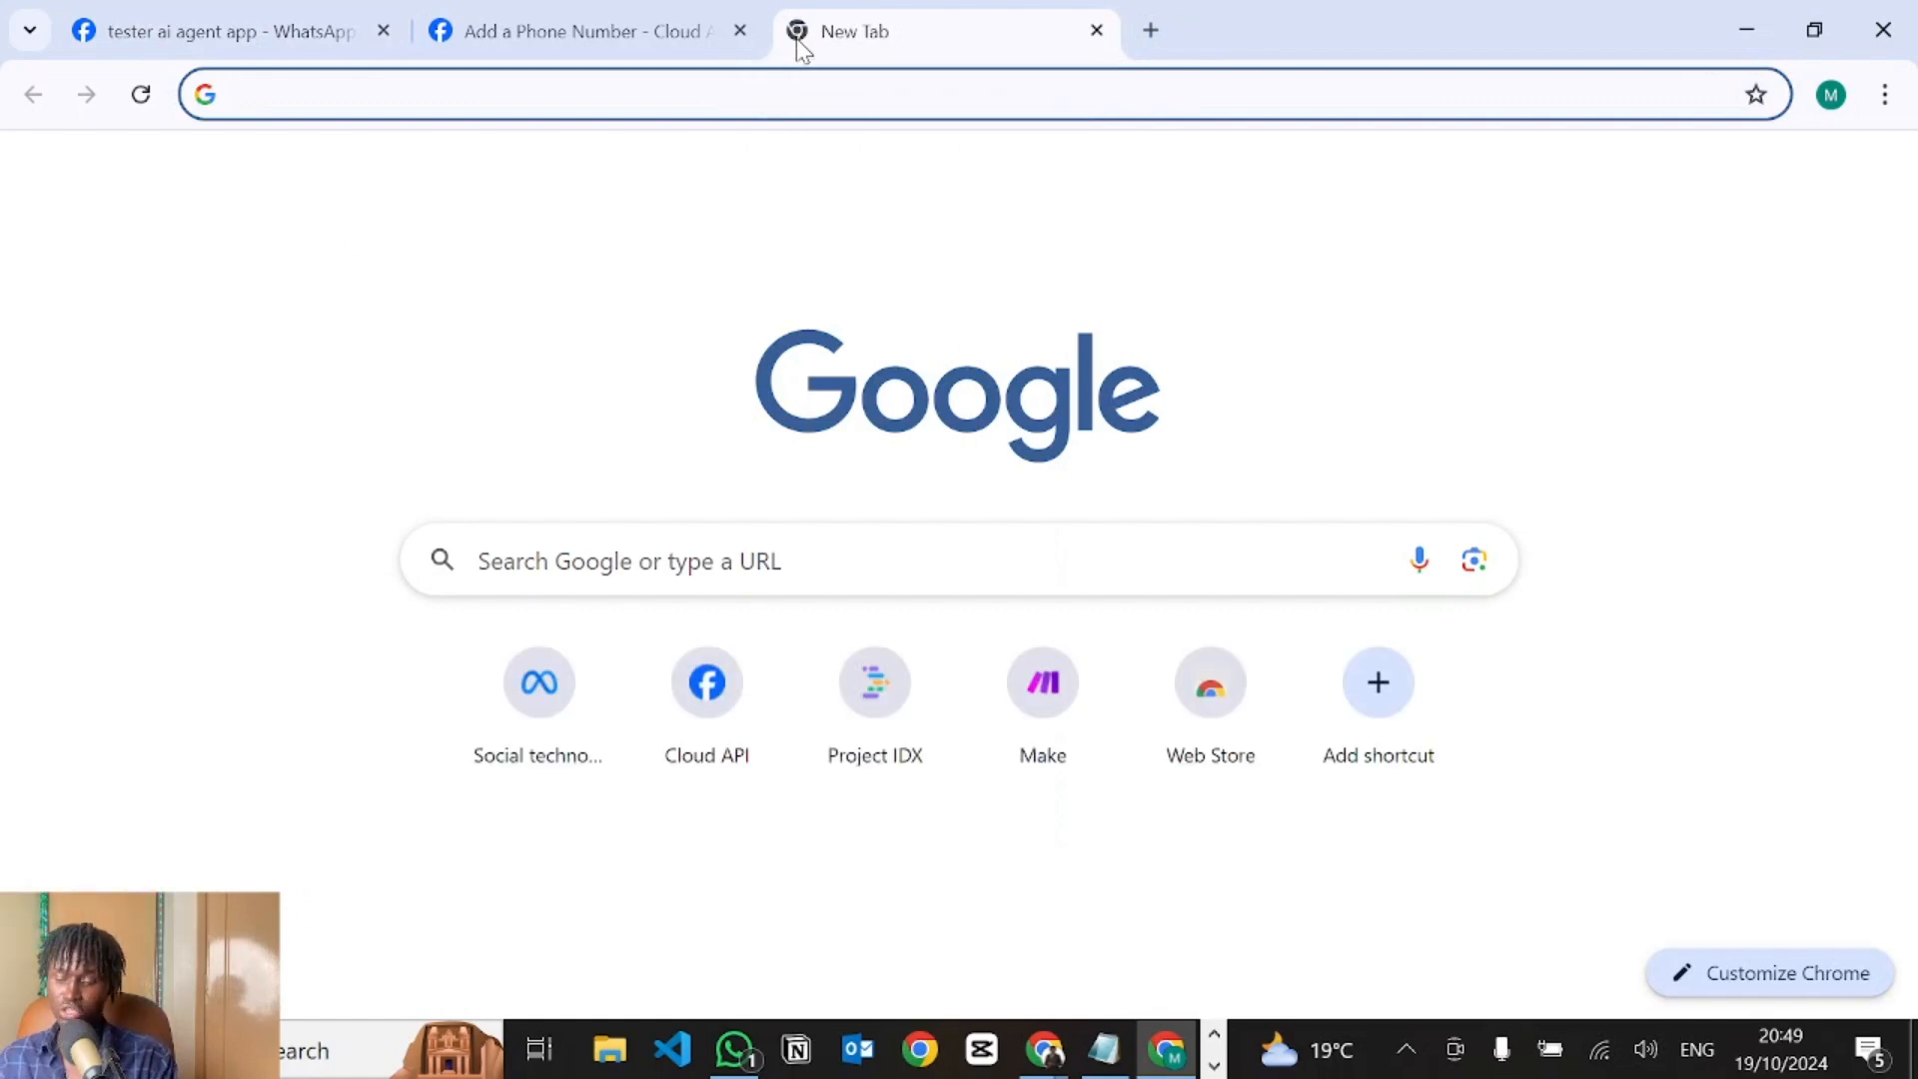
{"action": "type", "text": "https://developers.facebook.com/docs/whatsapp/pricing"}
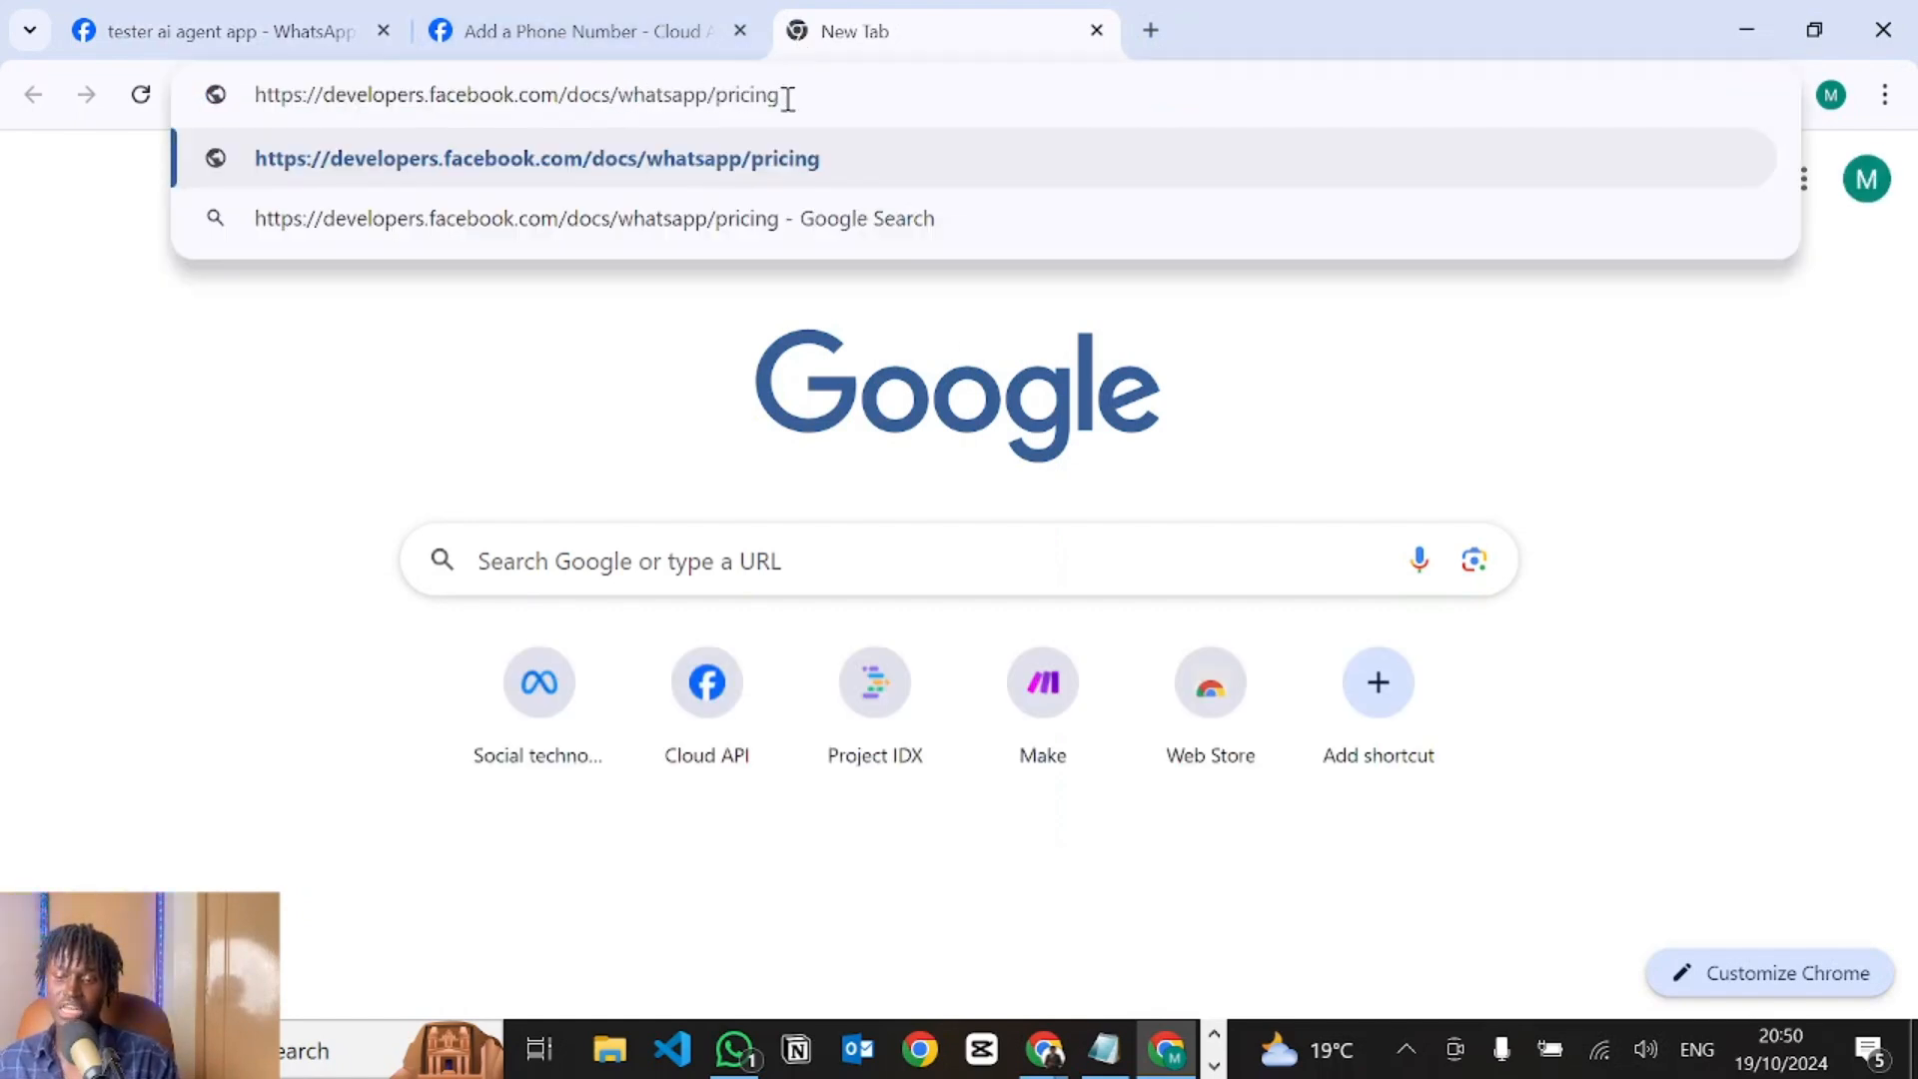
{"action": "key", "text": "Return"}
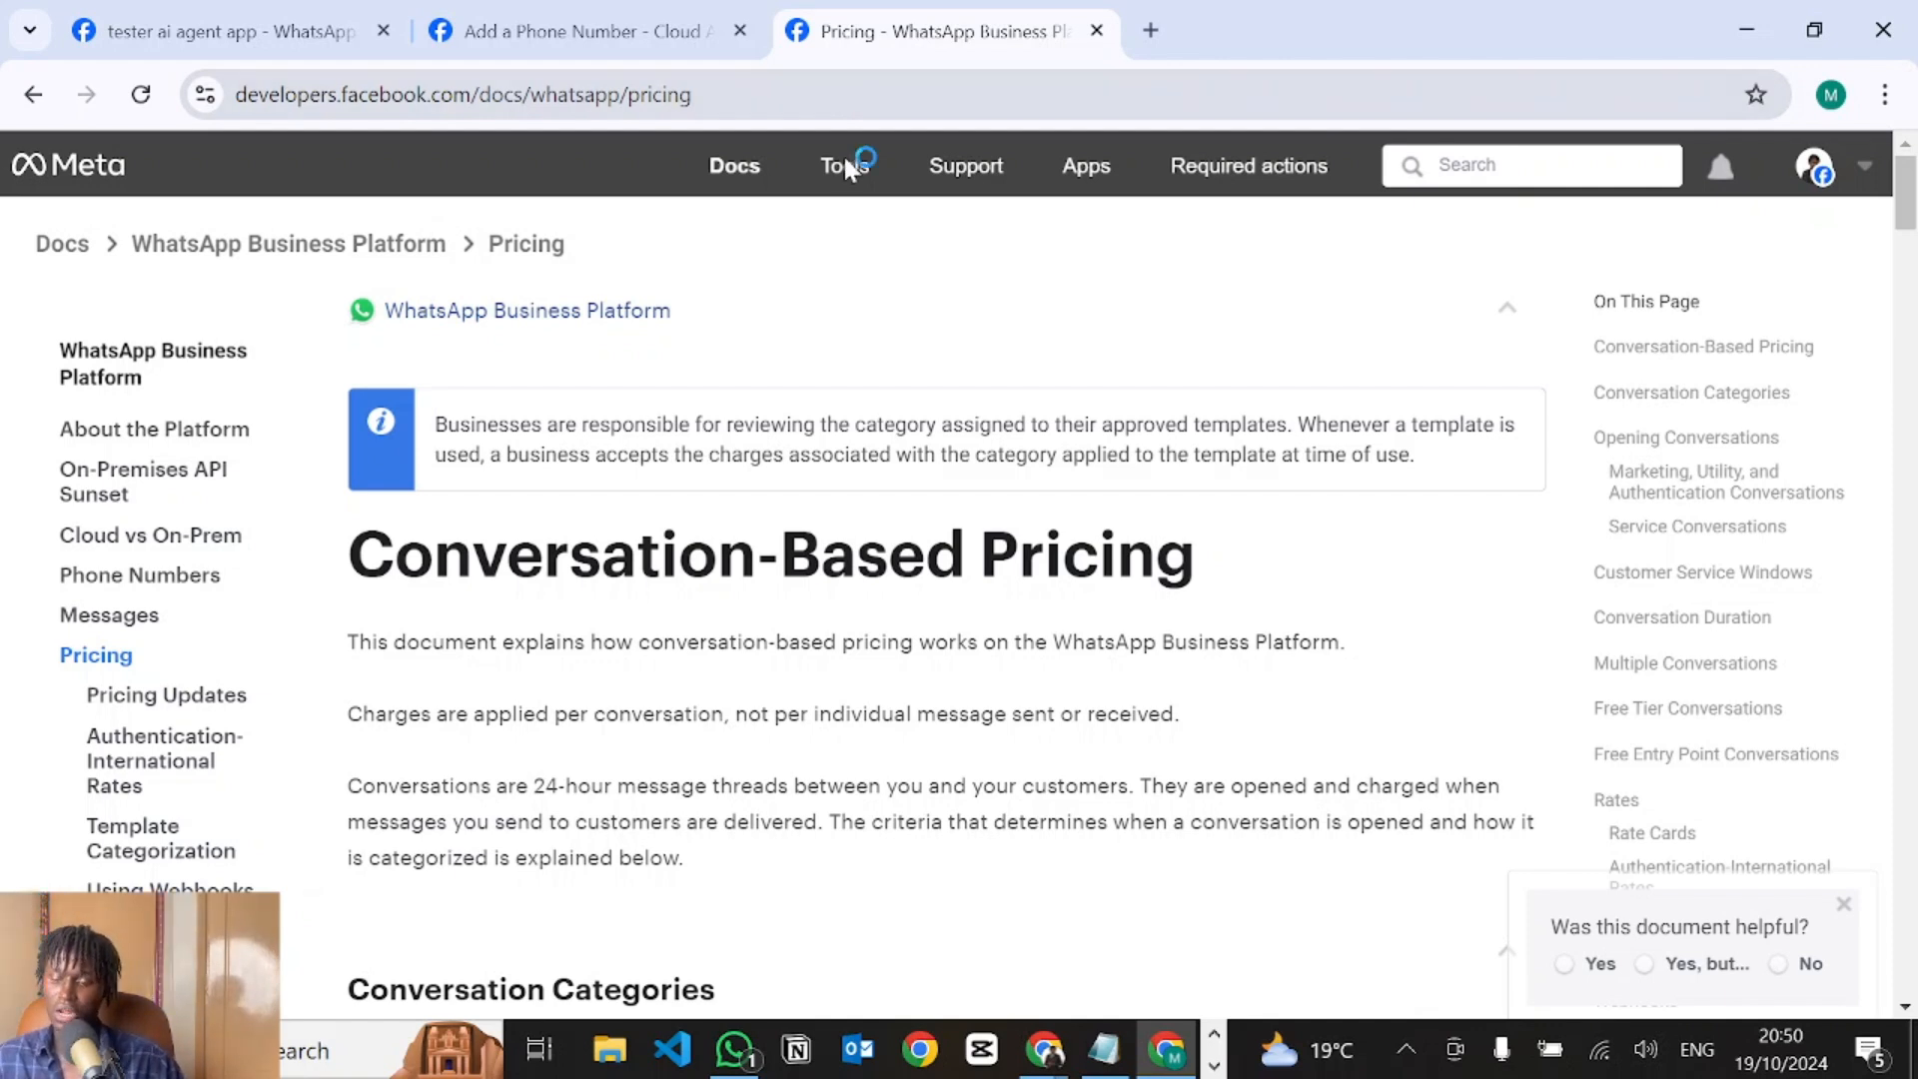
{"action": "scroll", "coordinate": [715, 725], "scroll_direction": "down", "scroll_amount": 1}
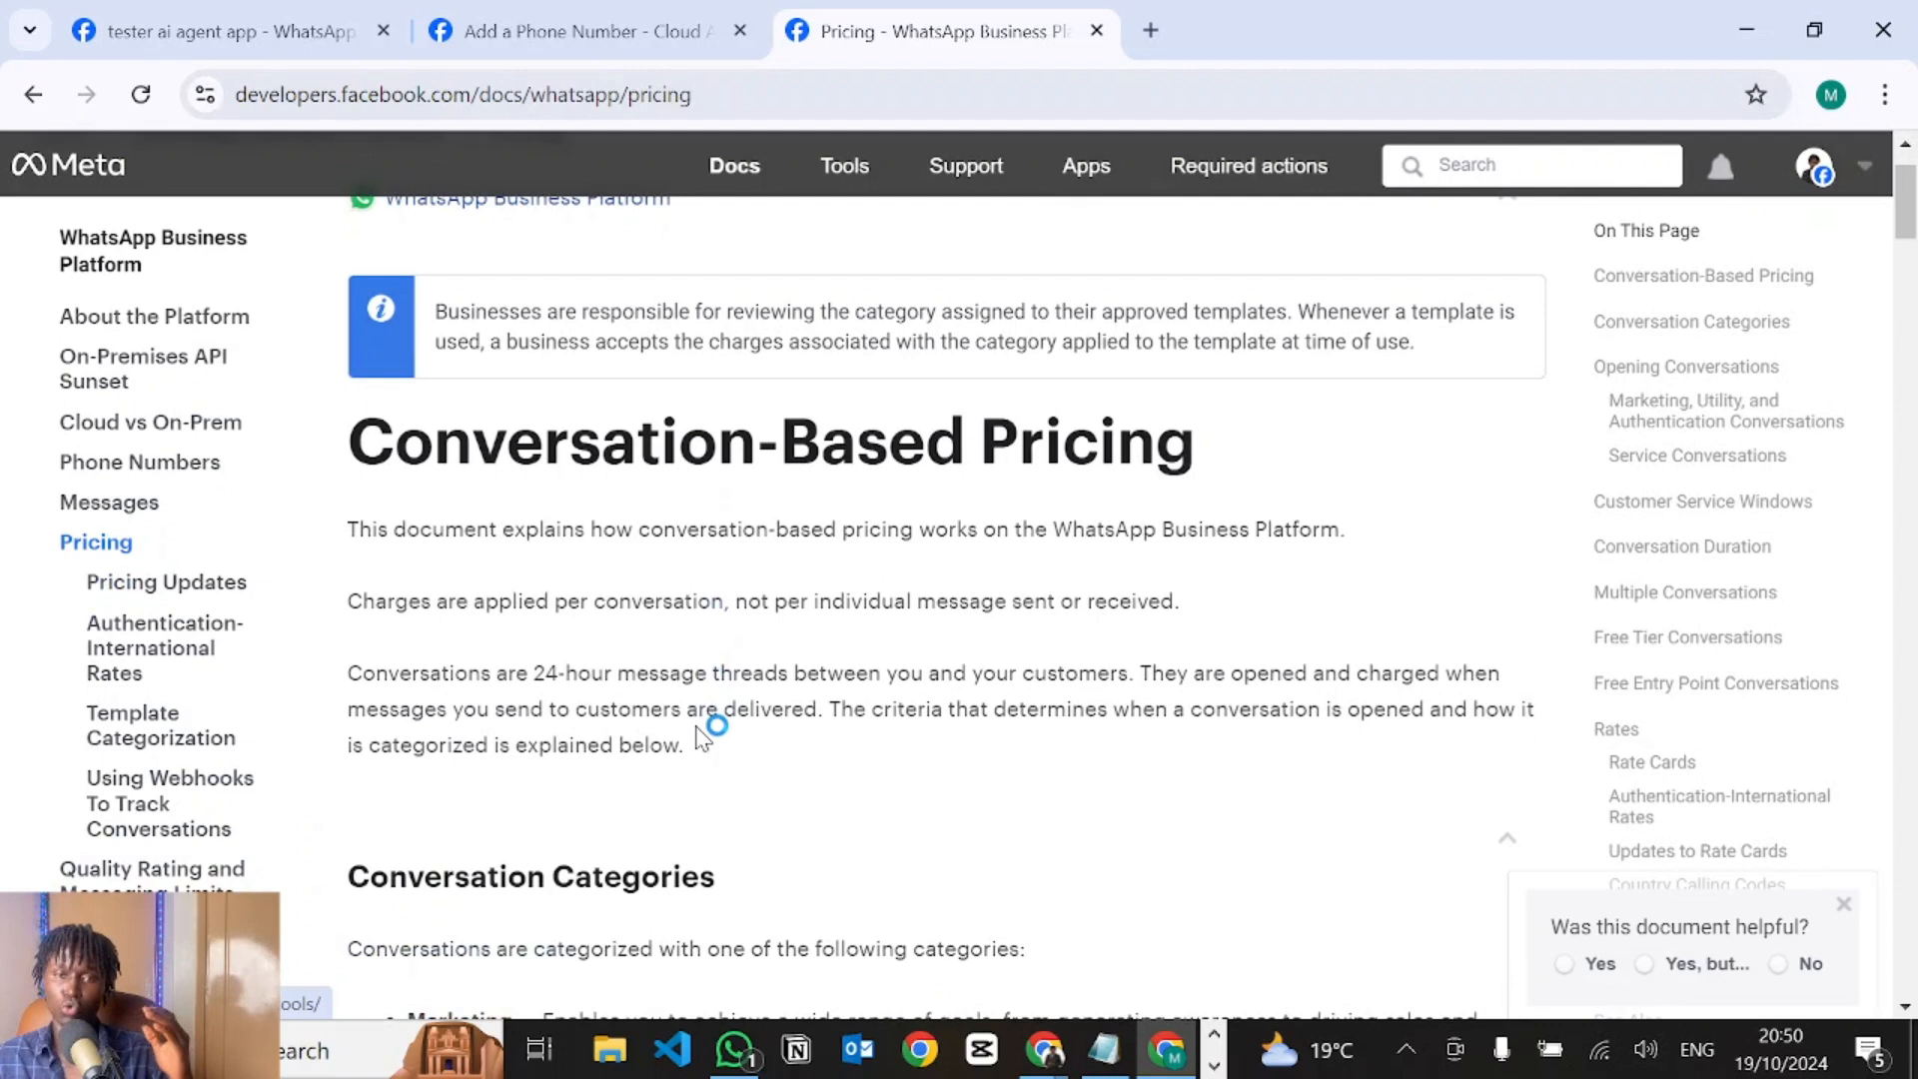
{"action": "scroll", "coordinate": [702, 739], "scroll_direction": "down", "scroll_amount": 1}
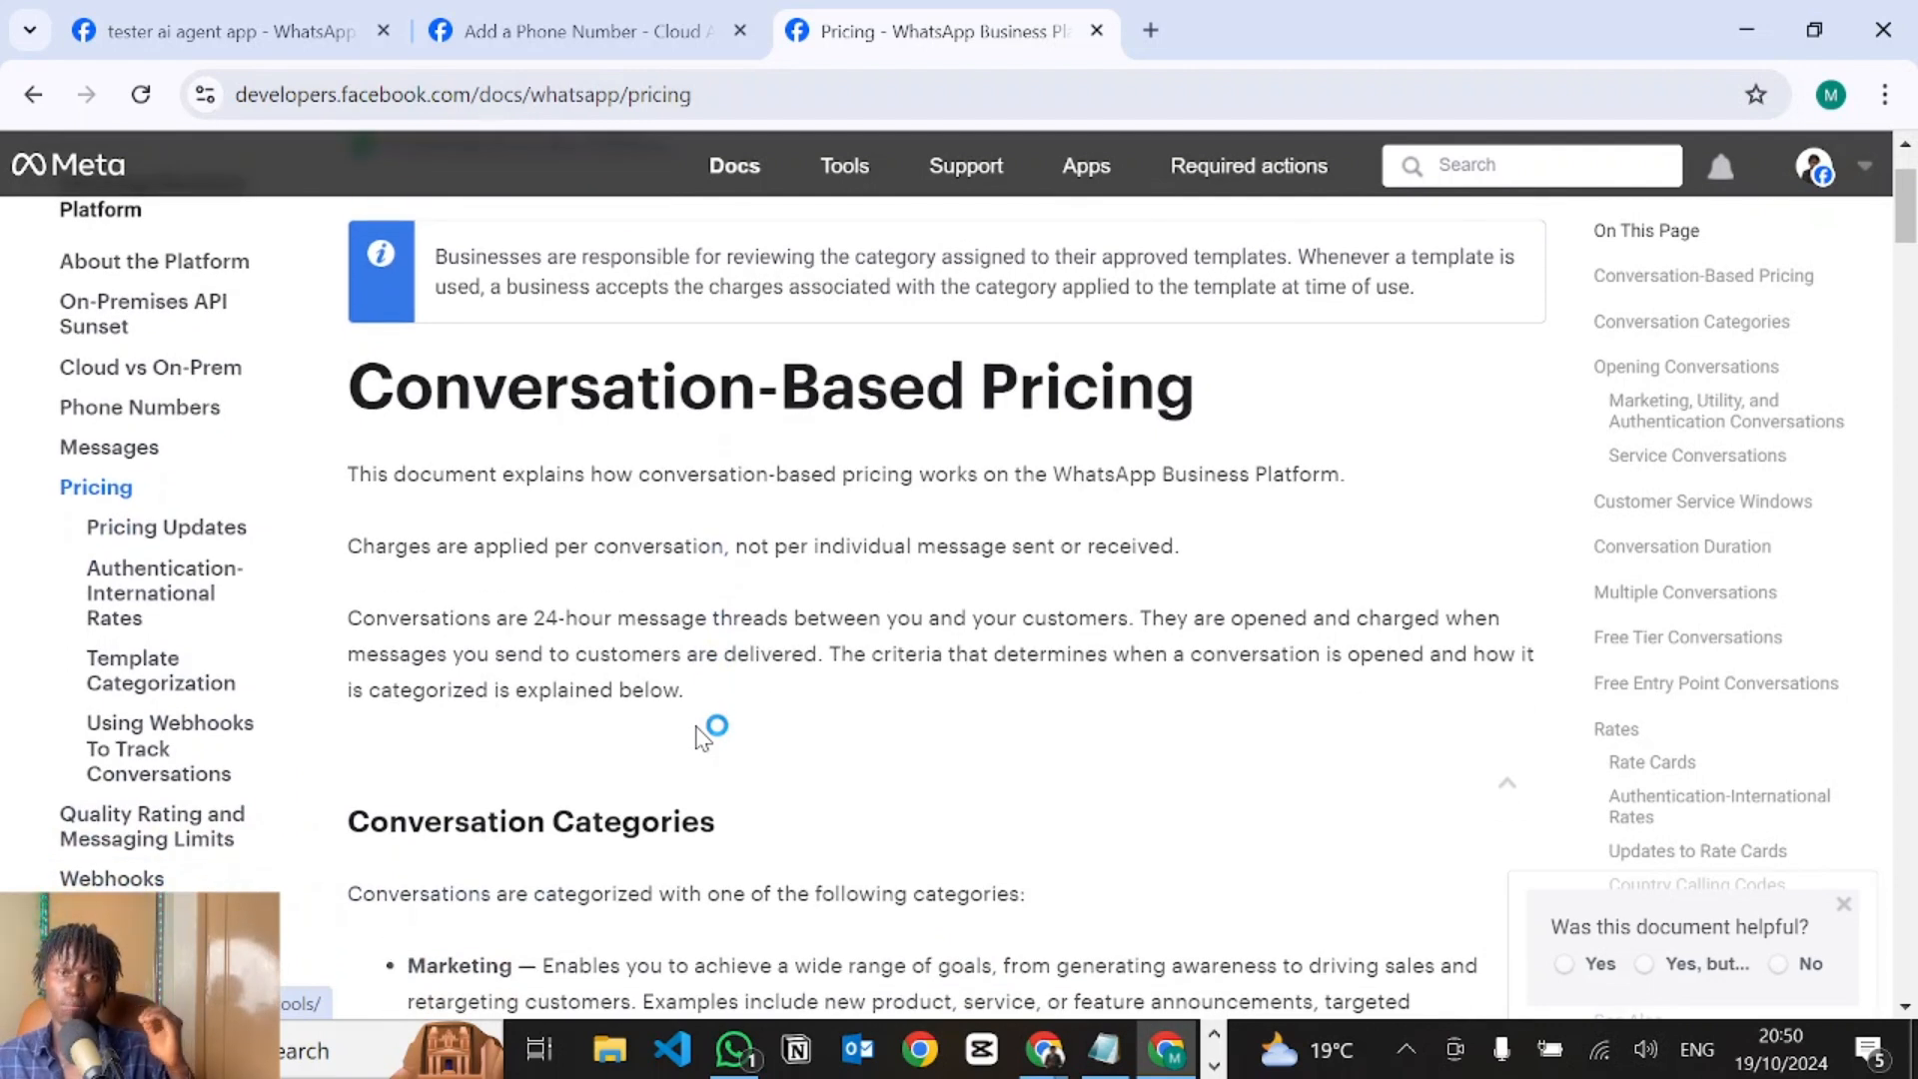
{"action": "scroll", "coordinate": [699, 734], "scroll_direction": "down", "scroll_amount": 10}
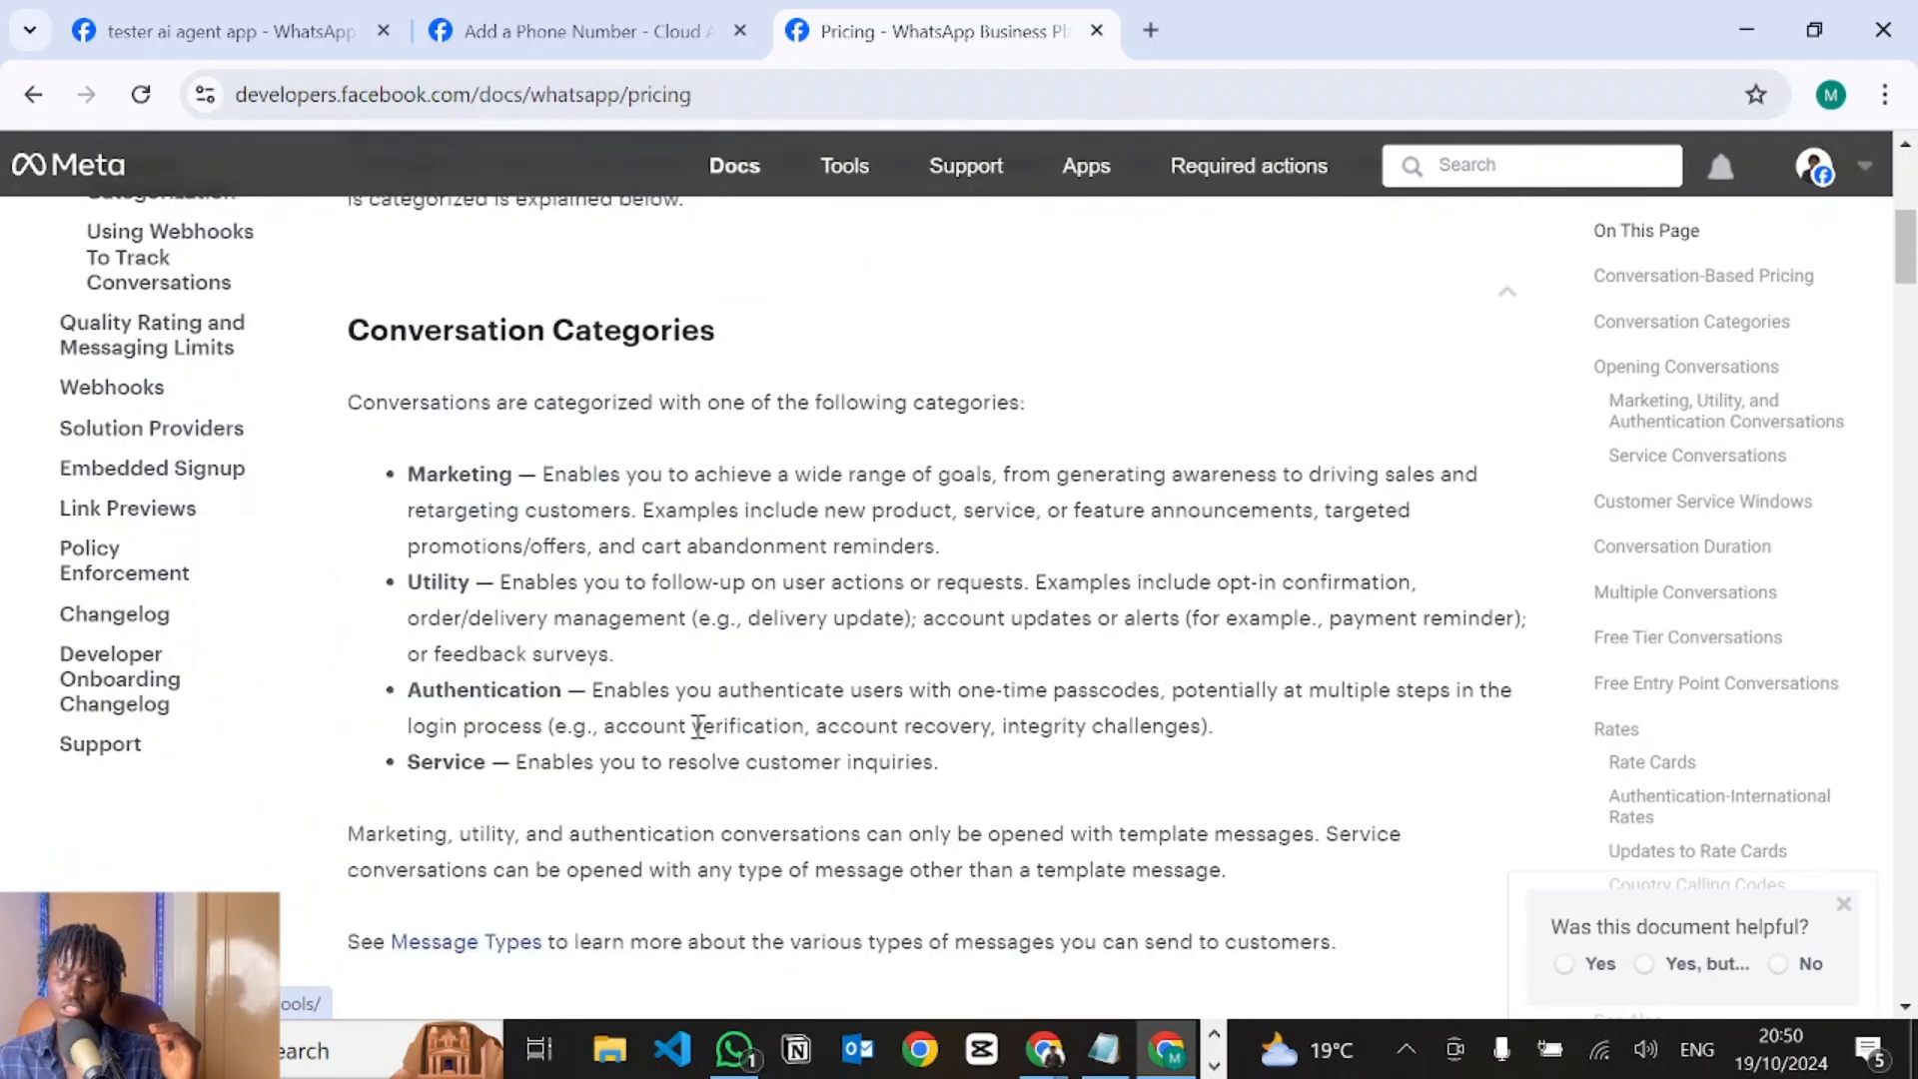
{"action": "scroll", "coordinate": [702, 737], "scroll_direction": "down", "scroll_amount": 15}
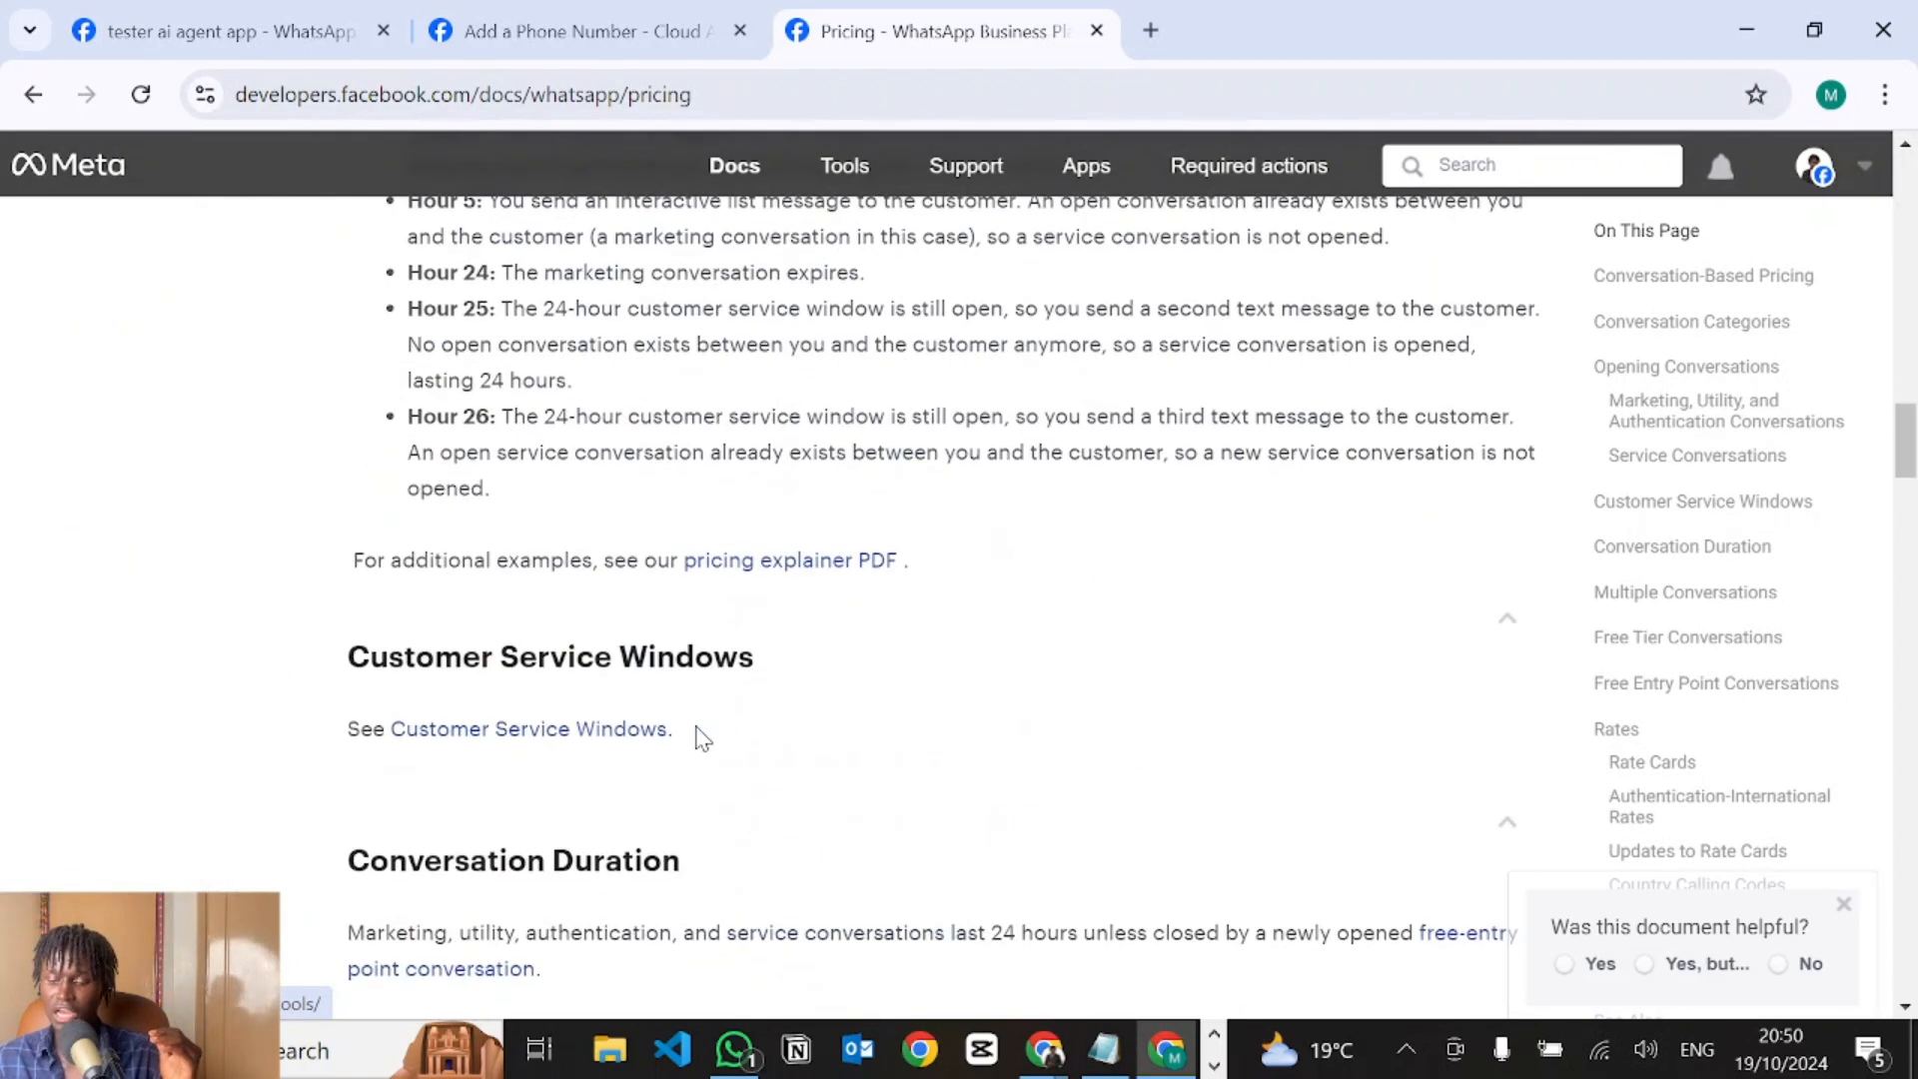
{"action": "scroll", "coordinate": [699, 737], "scroll_direction": "down", "scroll_amount": 15}
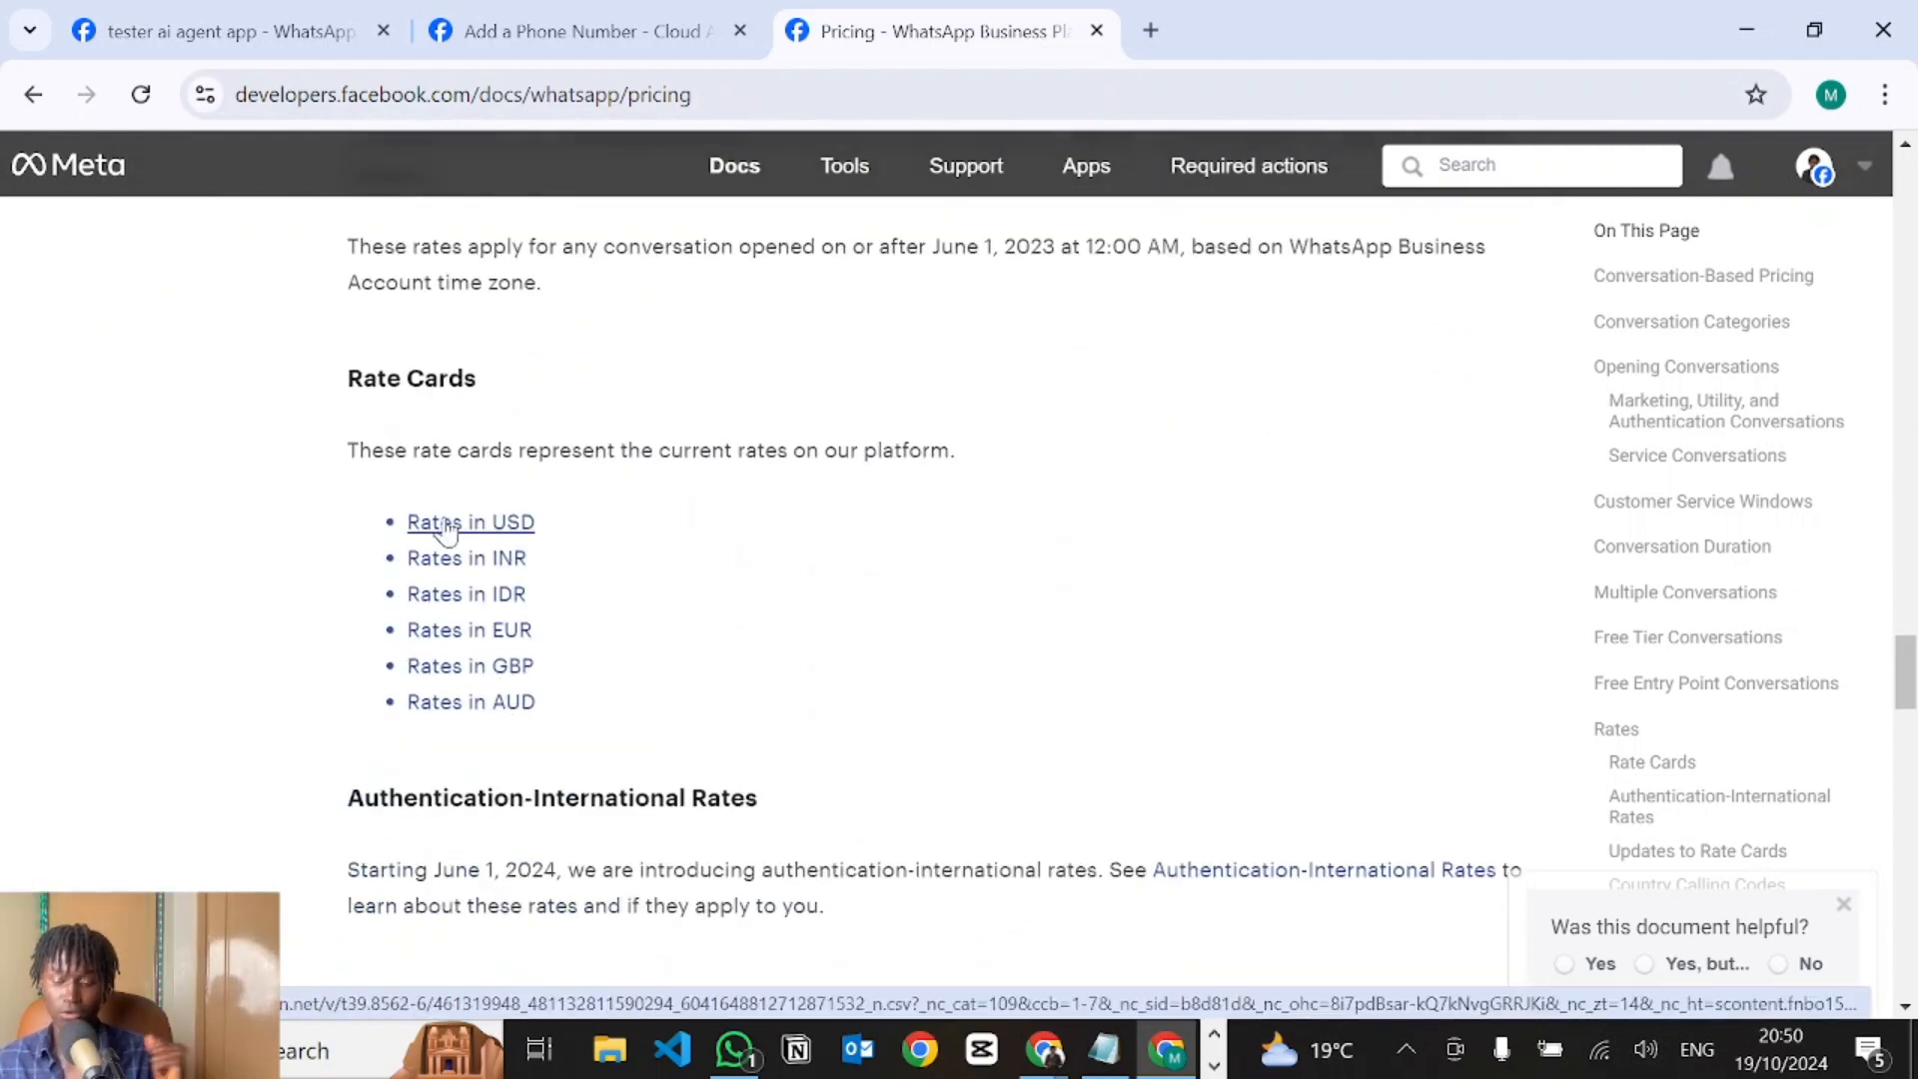
{"action": "key", "text": "ctrl+1"}
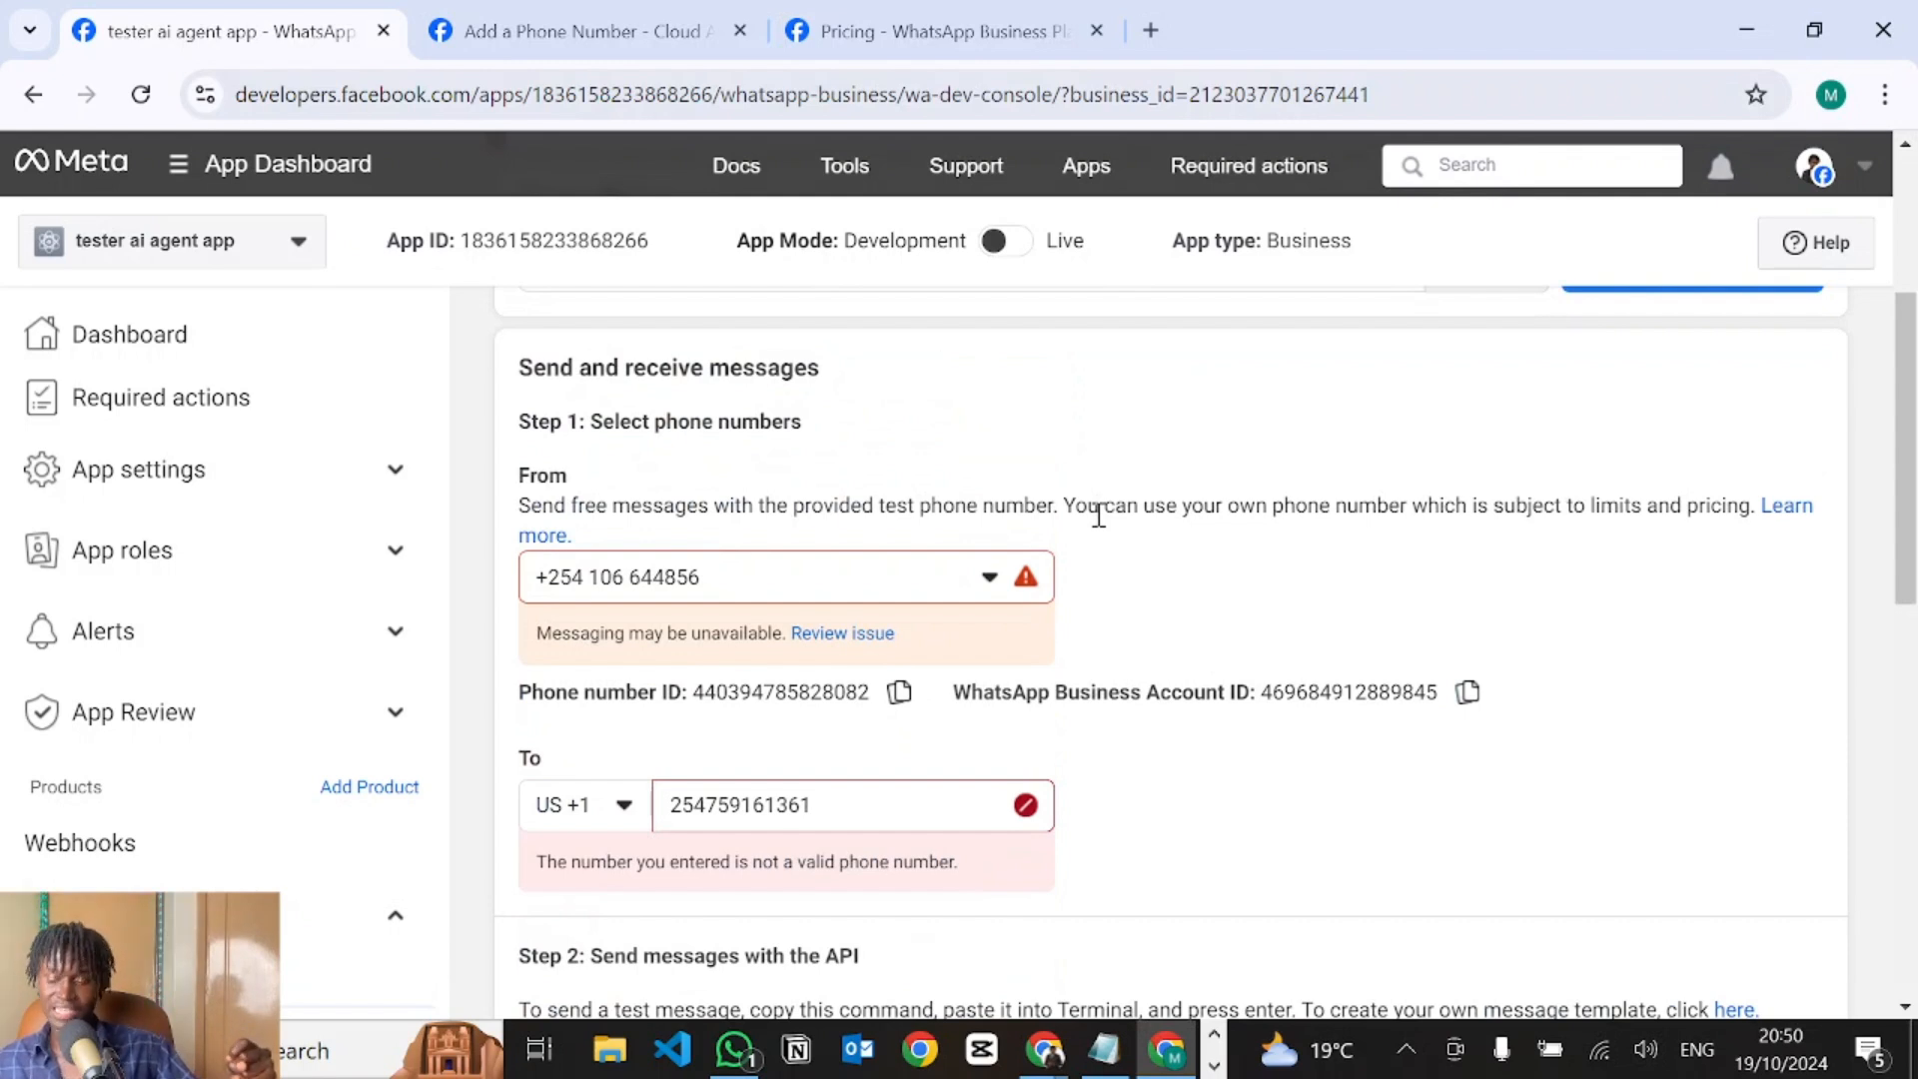
Scroll down to review the Step 2 sample curl command, then back up to the phone number ID.
{"action": "scroll", "coordinate": [1099, 515], "scroll_direction": "down", "scroll_amount": 5}
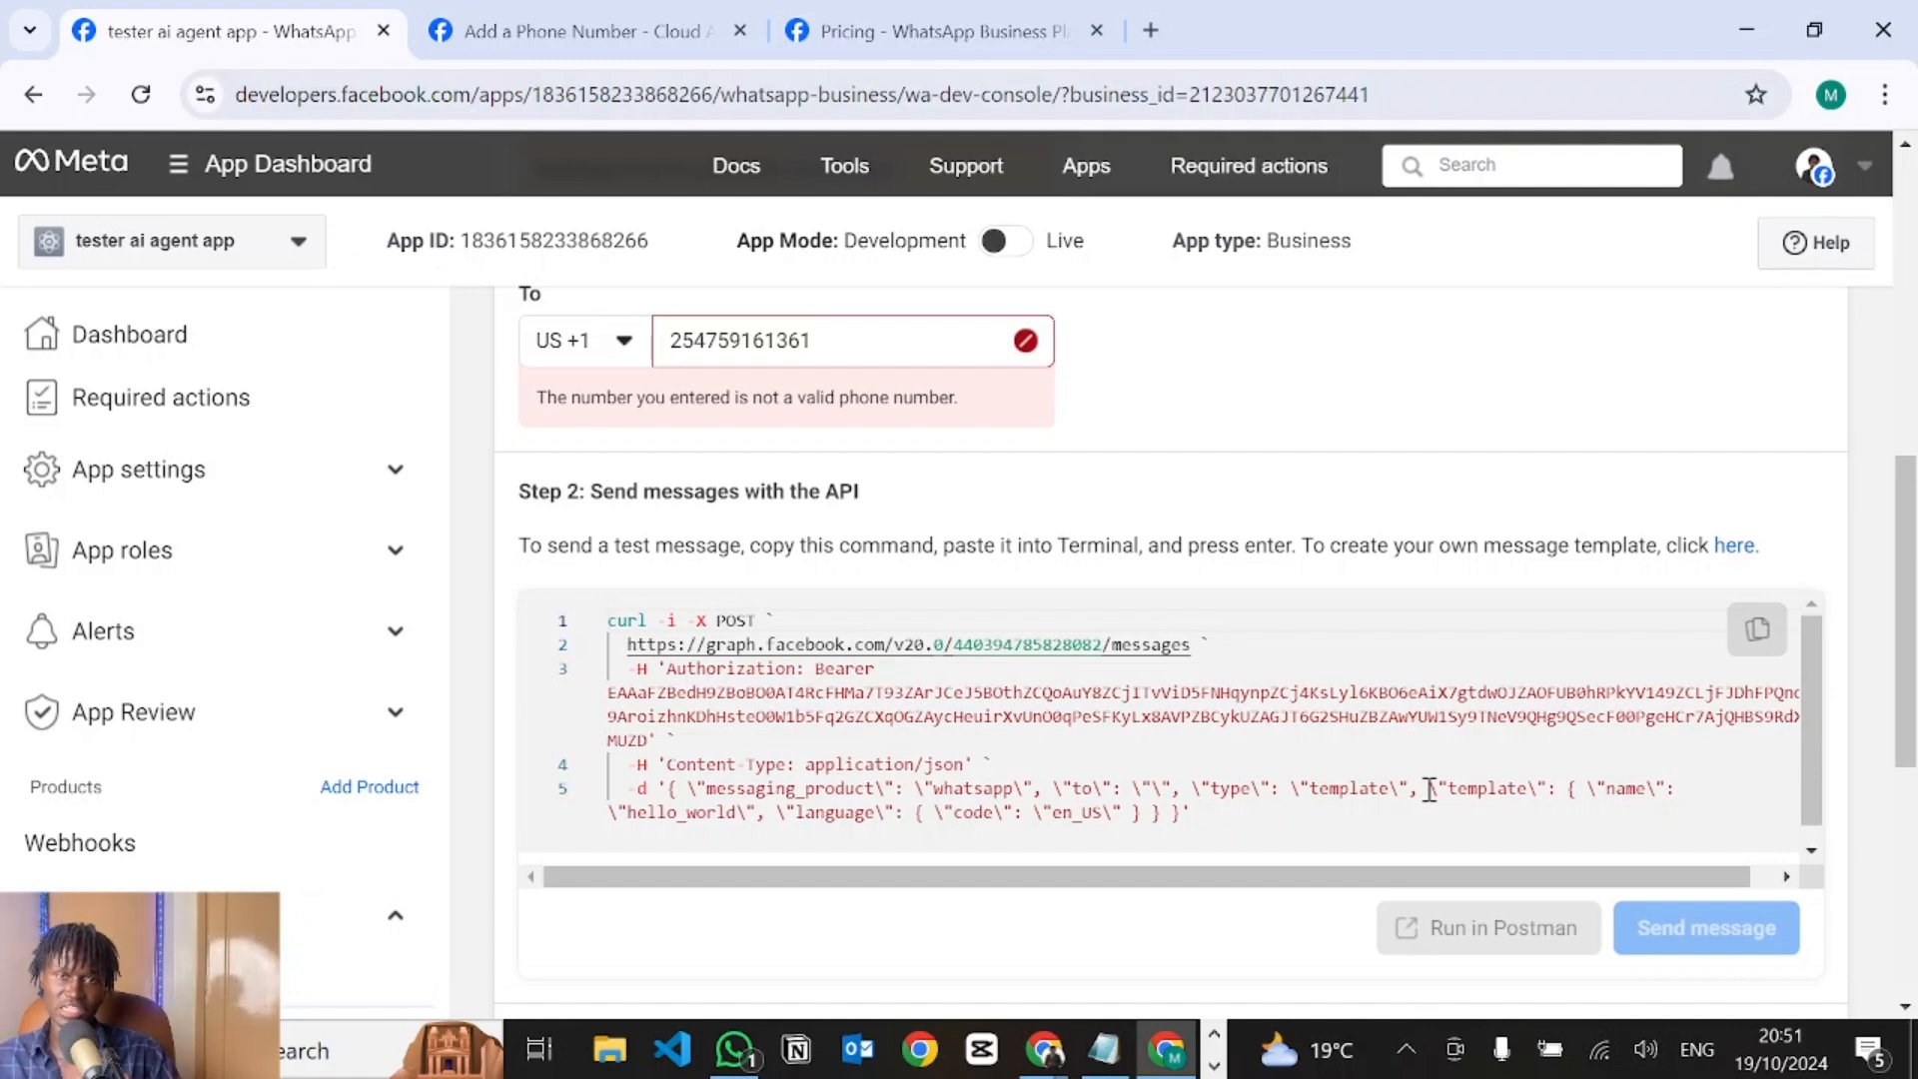
{"action": "scroll", "coordinate": [1383, 594], "scroll_direction": "up", "scroll_amount": 5}
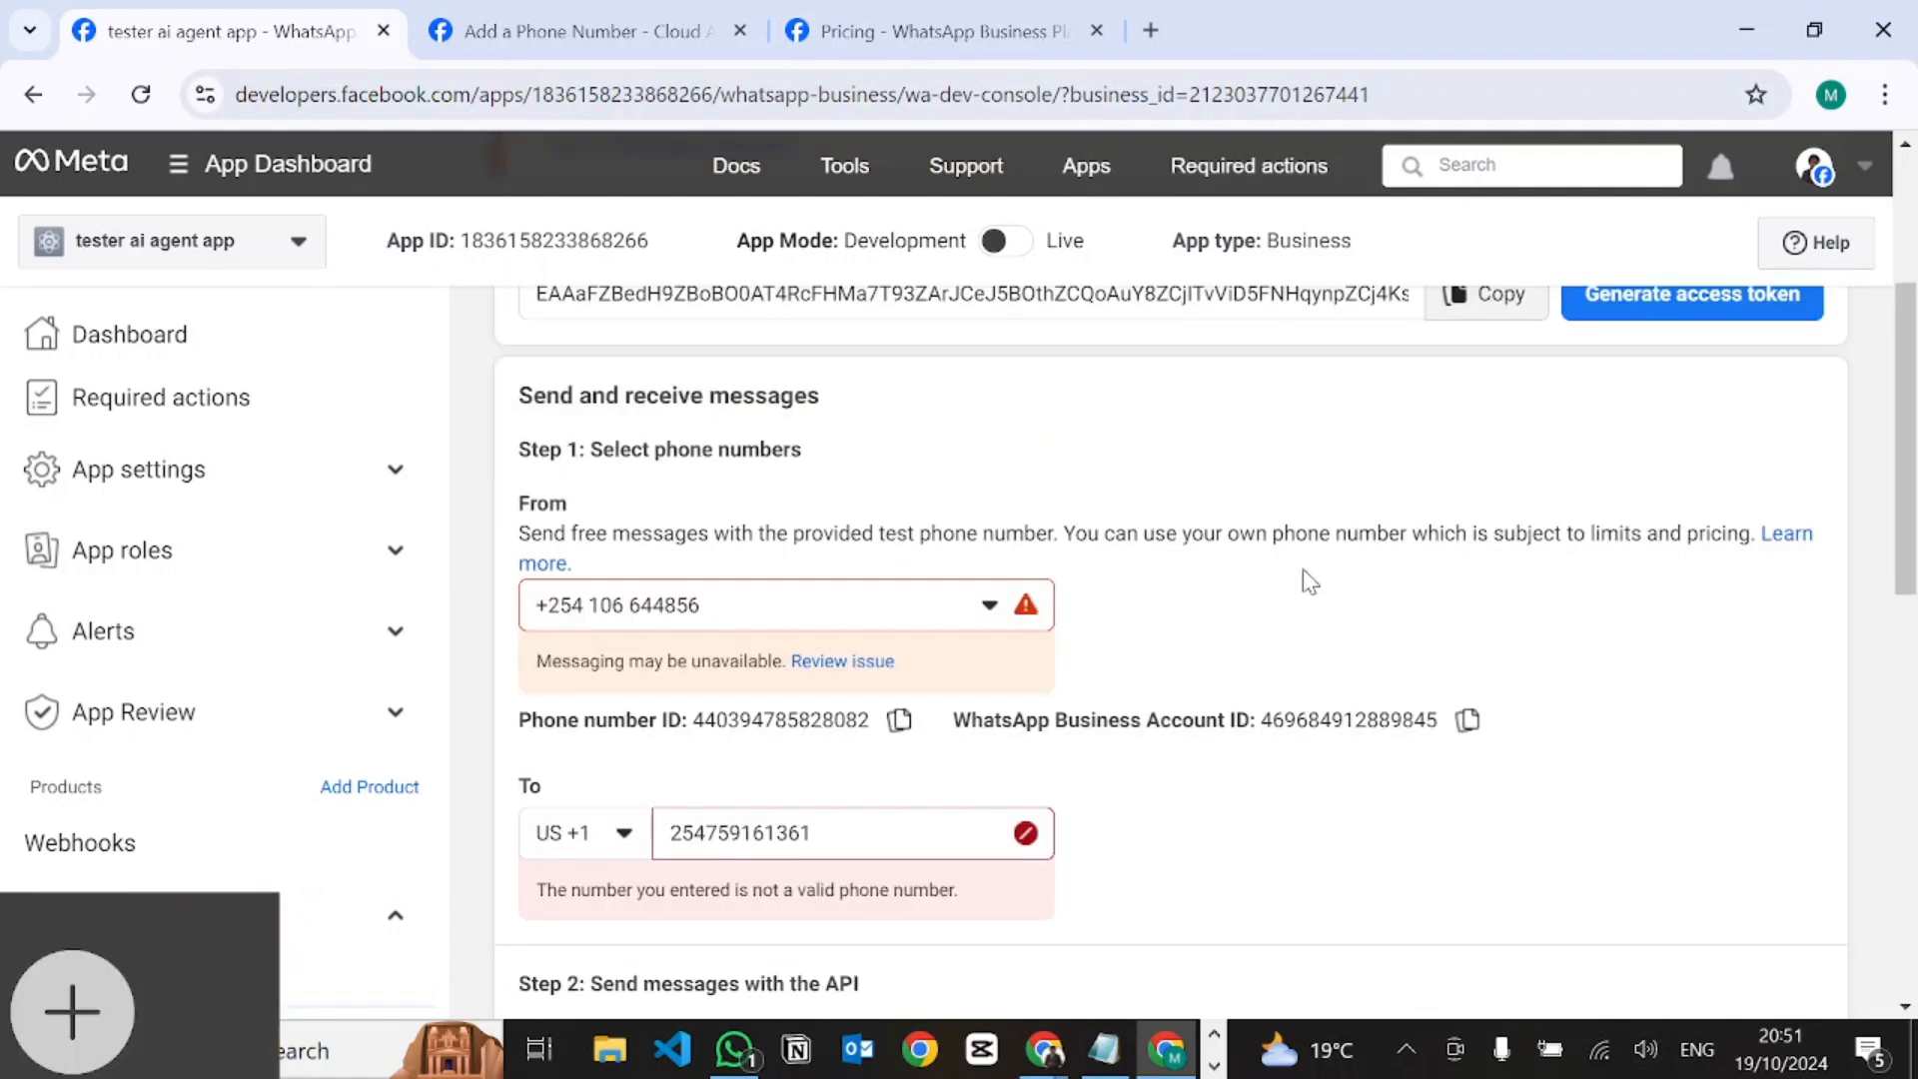
Replace the old phone number ID in VoiceGlow's Step 3 with the business number's ID.
{"action": "left_click", "coordinate": [900, 723]}
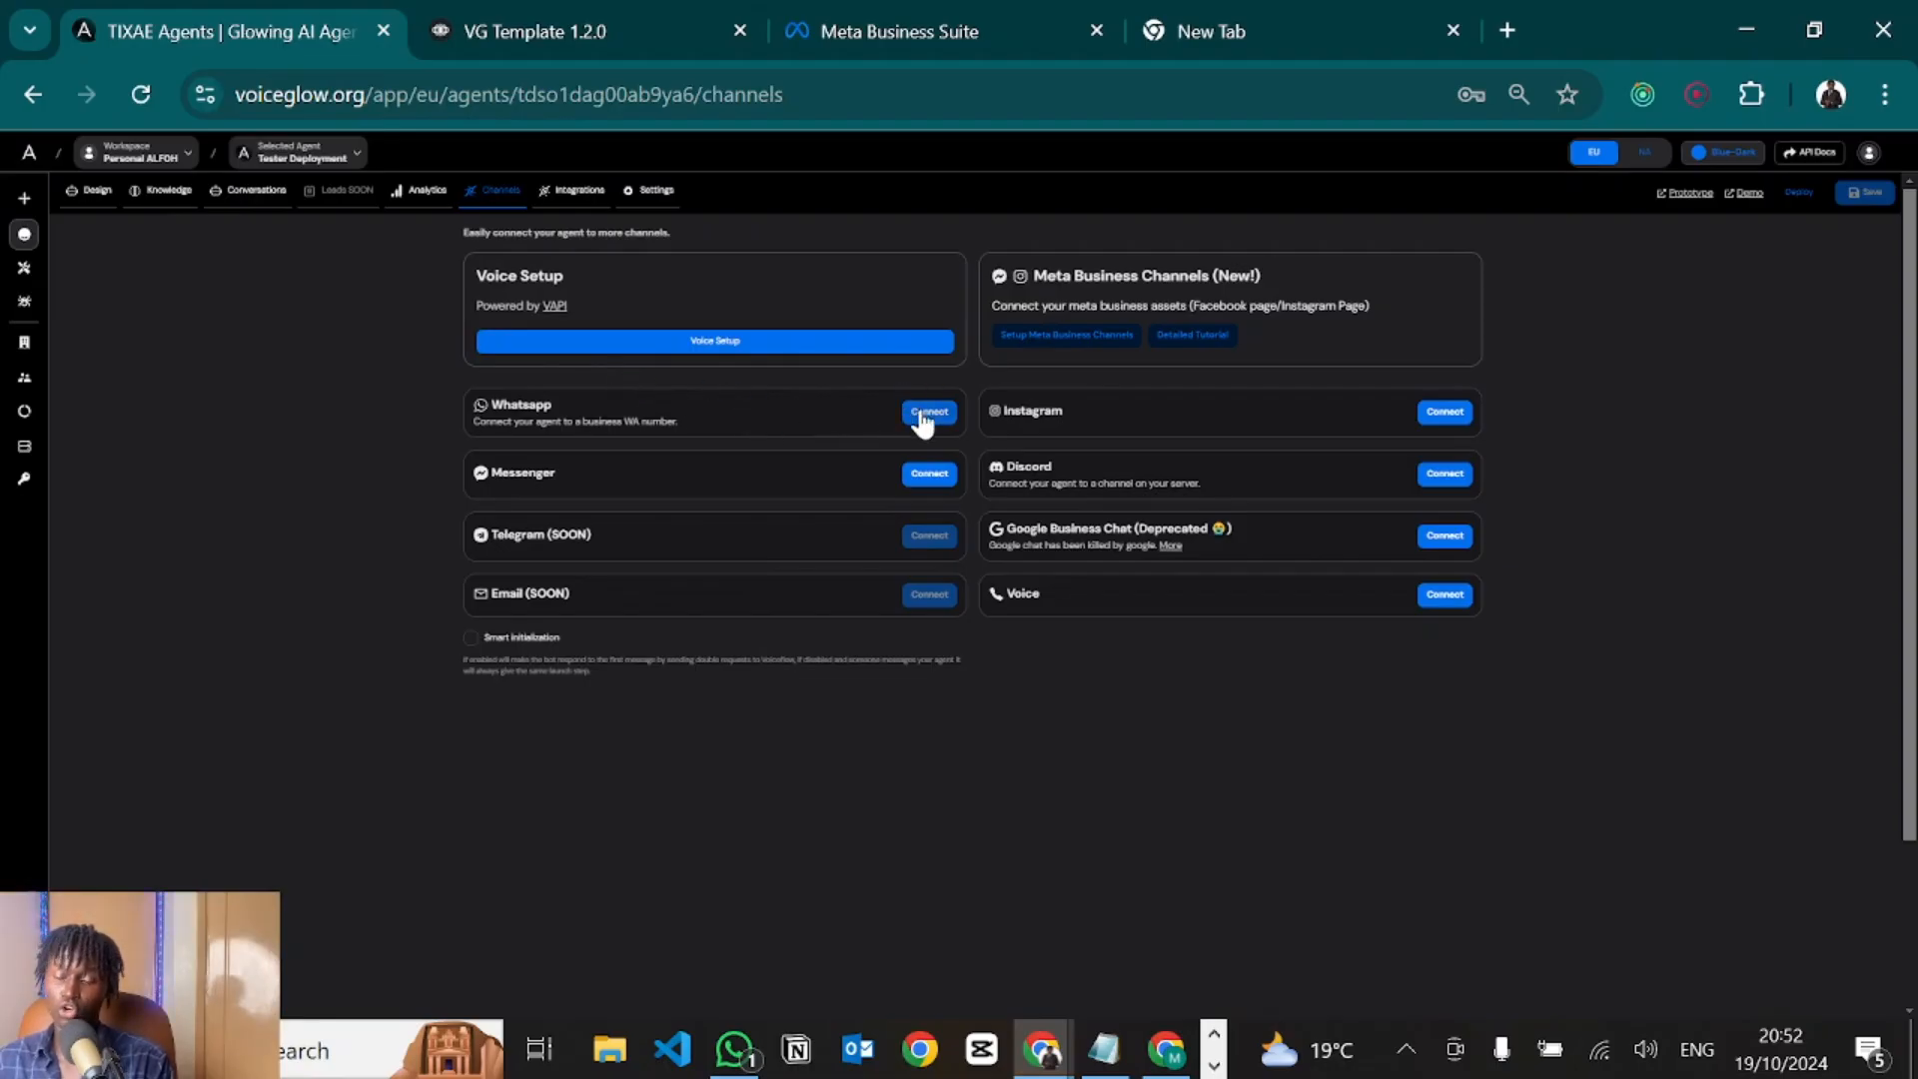
{"action": "left_click", "coordinate": [923, 413]}
{"action": "double_click", "coordinate": [716, 855]}
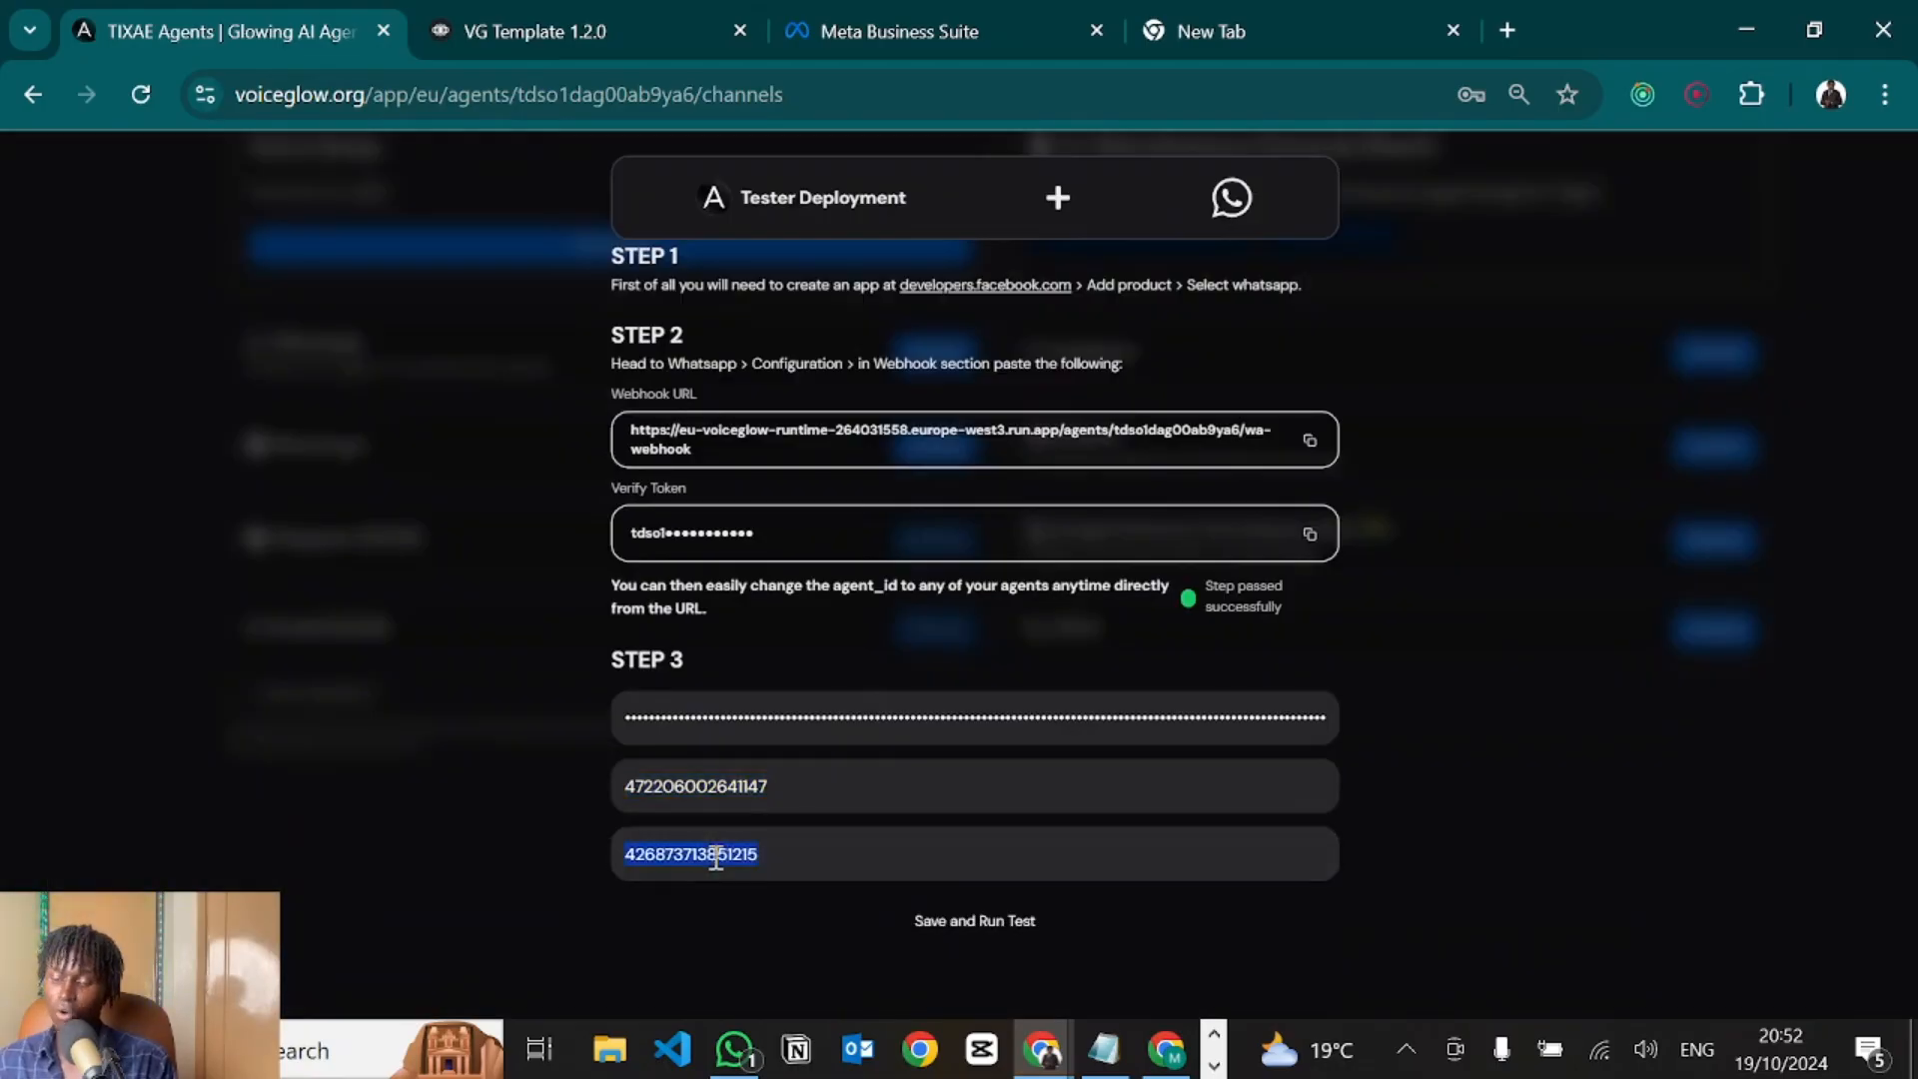
{"action": "key", "text": "BackSpace"}
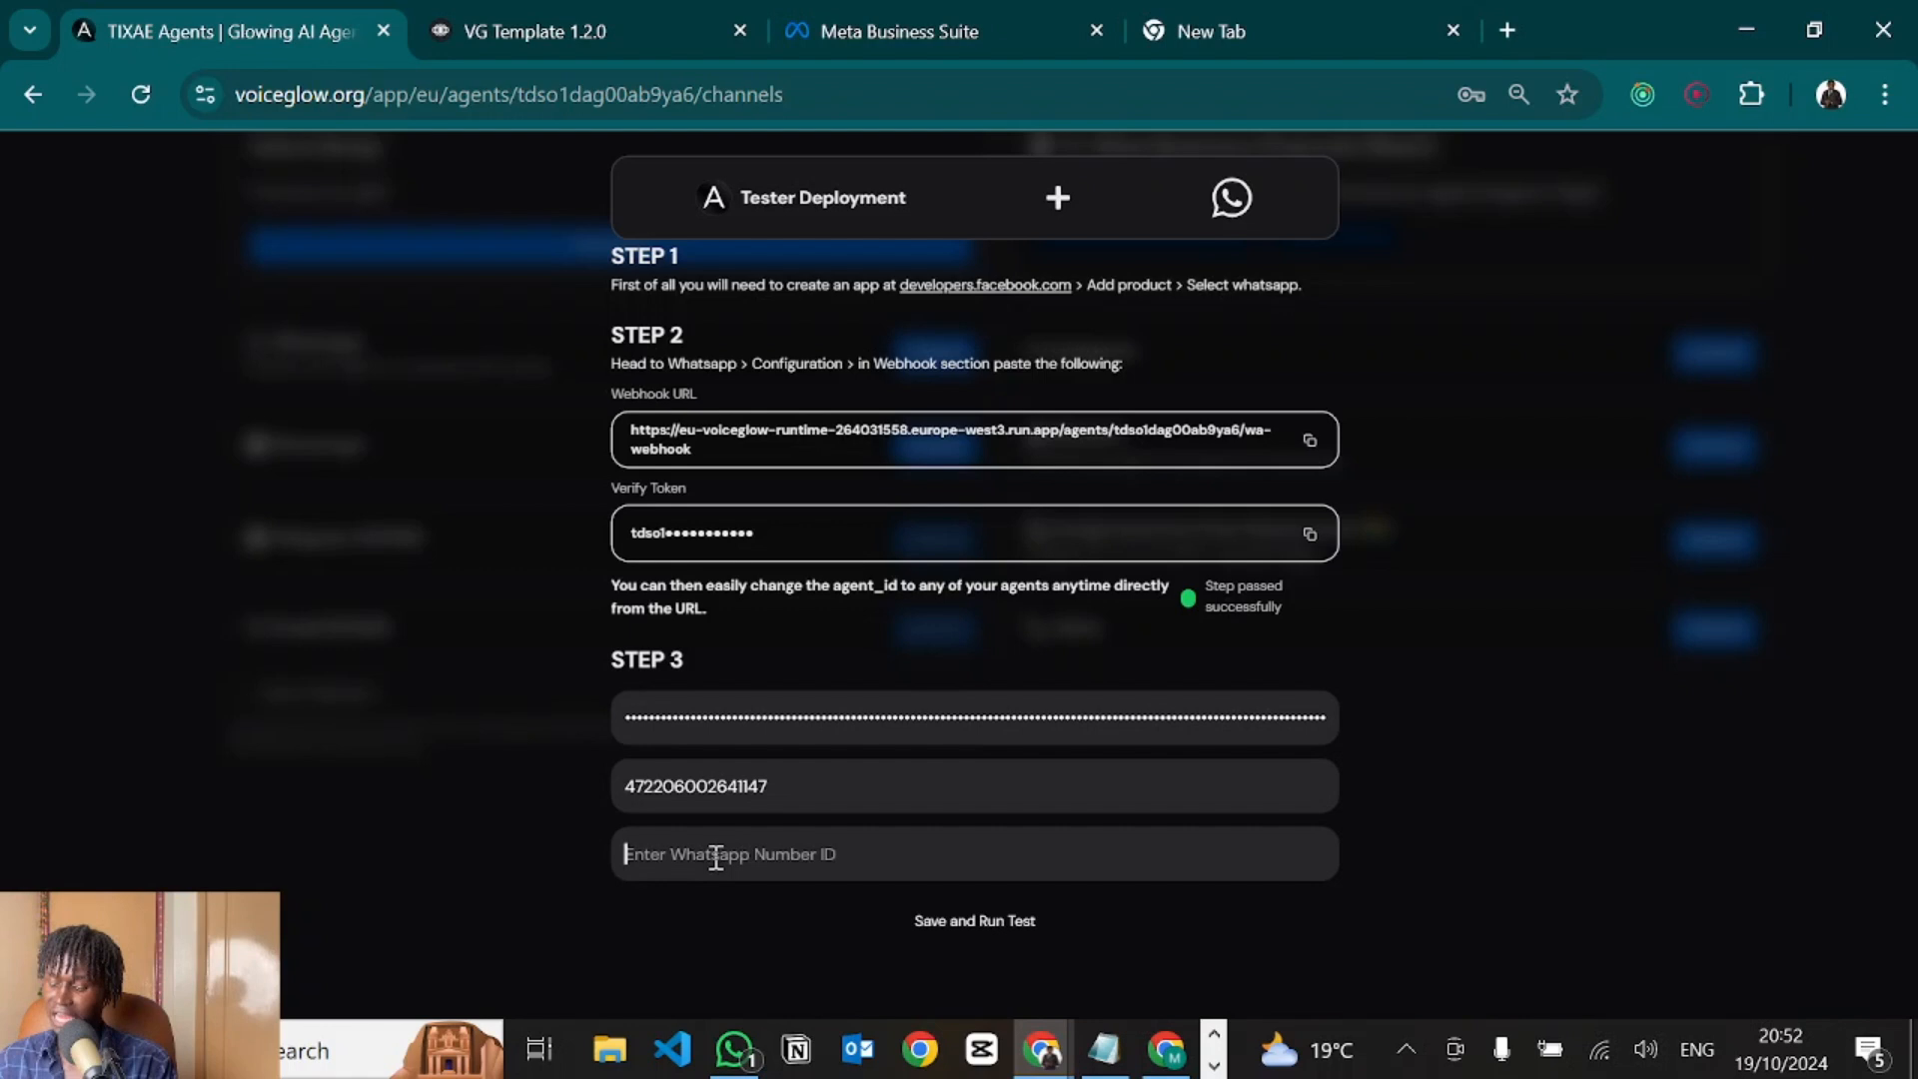
{"action": "key", "text": "ctrl+v"}
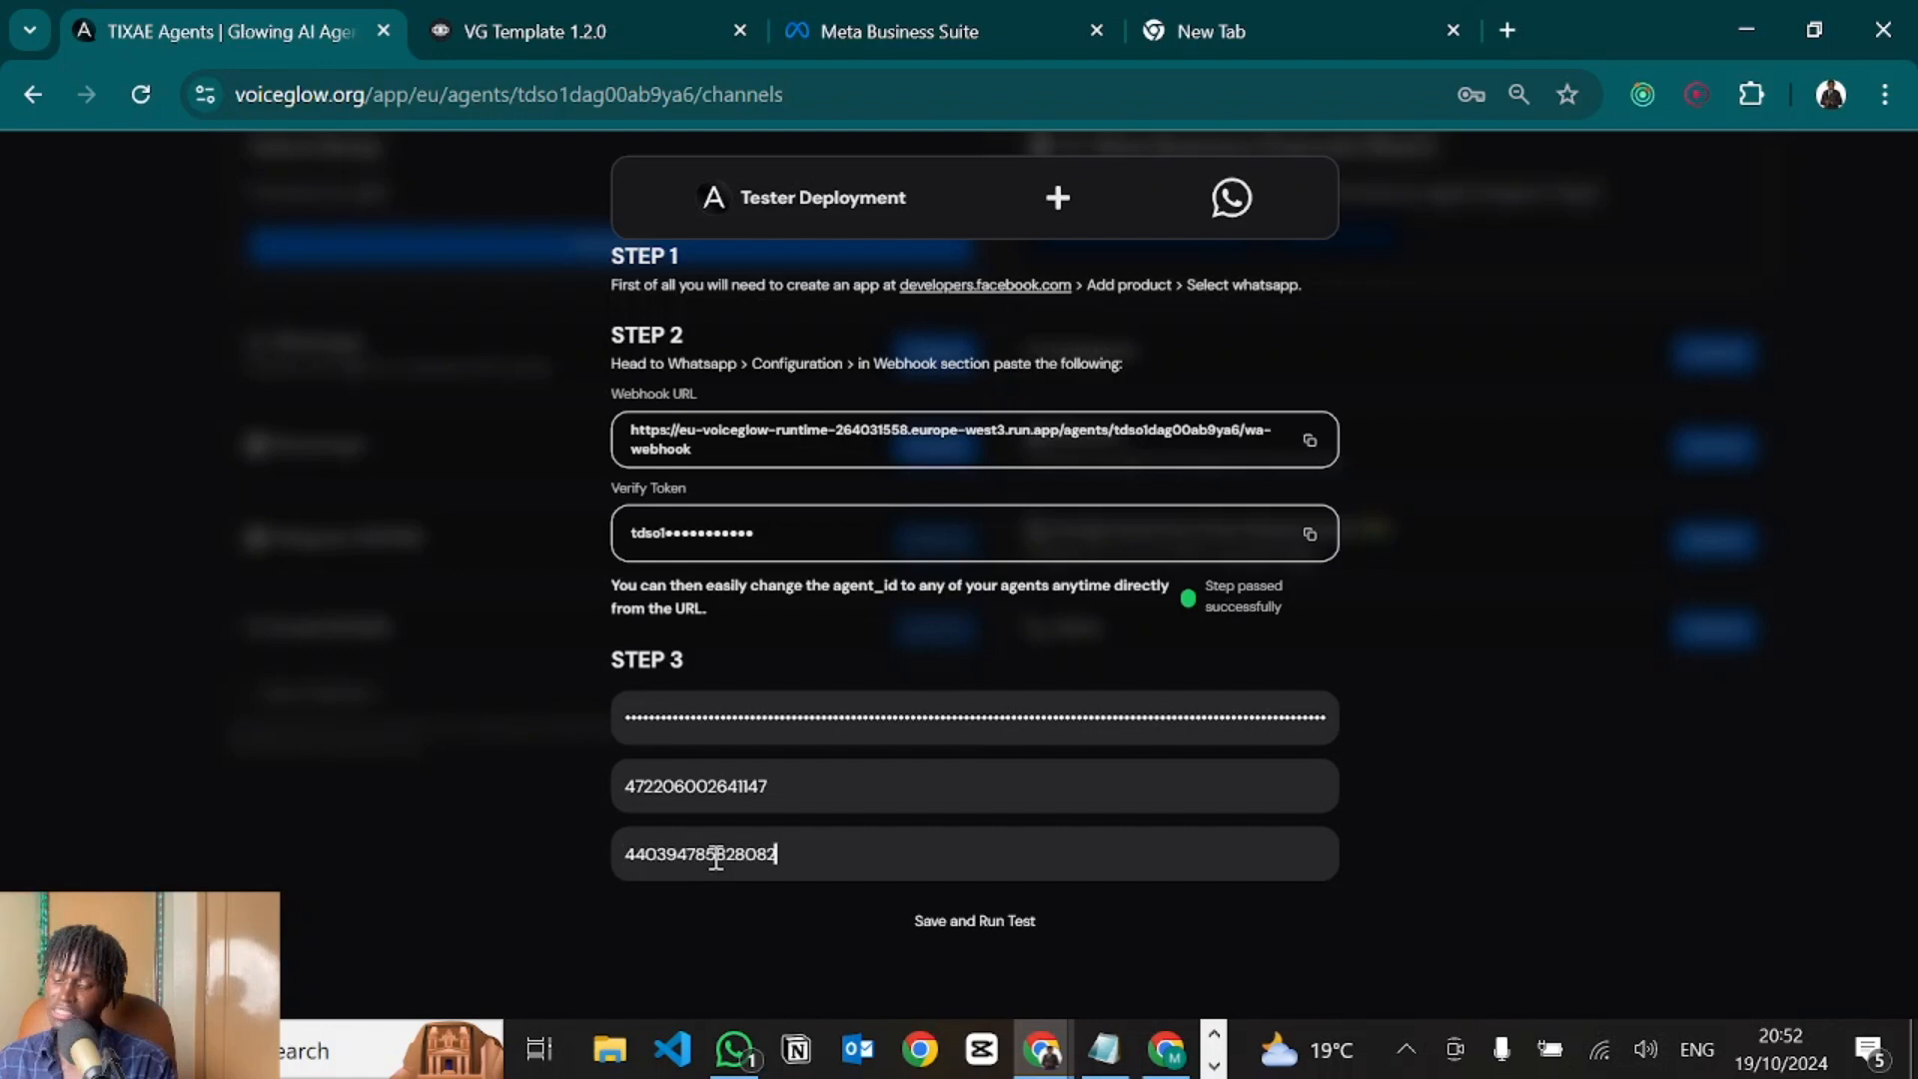
Replace the old account ID with the WhatsApp Business Account ID copied from API Setup.
{"action": "double_click", "coordinate": [696, 786]}
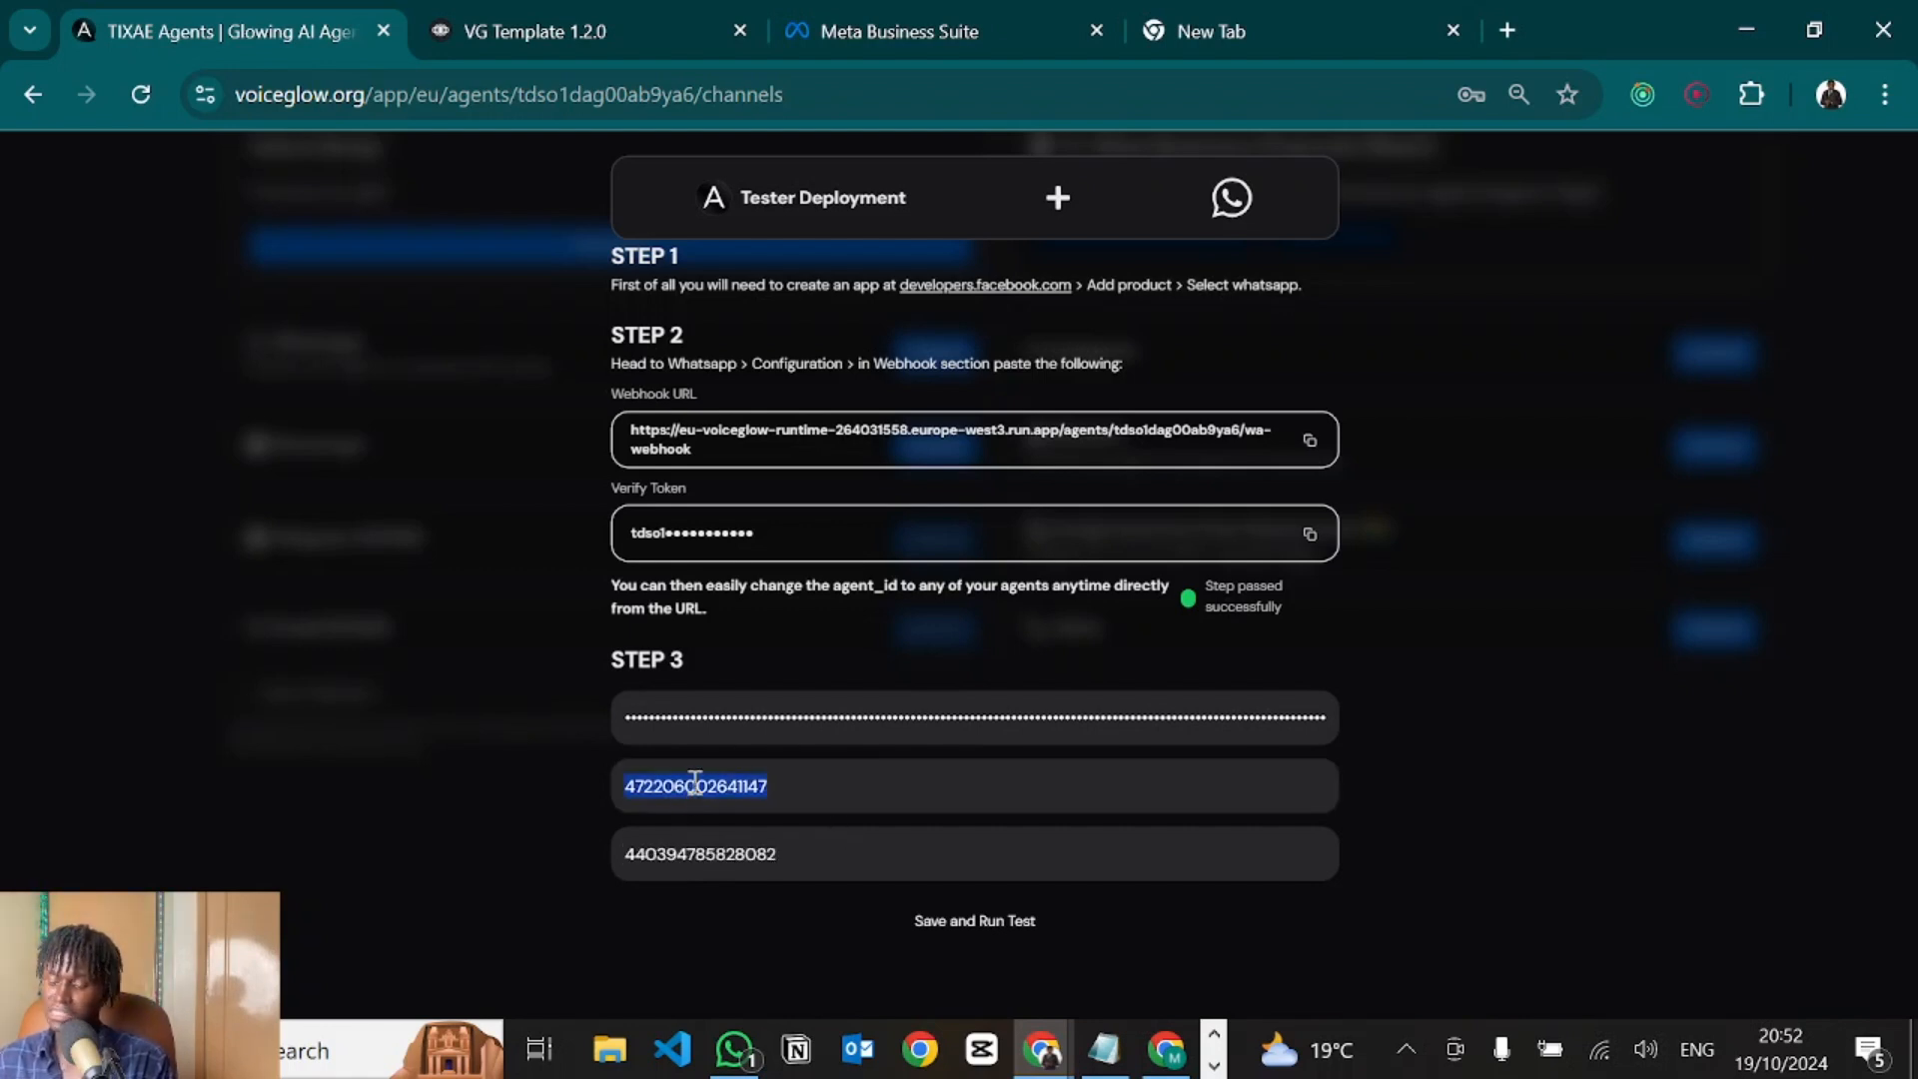
{"action": "key", "text": "BackSpace"}
{"action": "key", "text": "alt+Tab"}
{"action": "left_click", "coordinate": [1460, 720]}
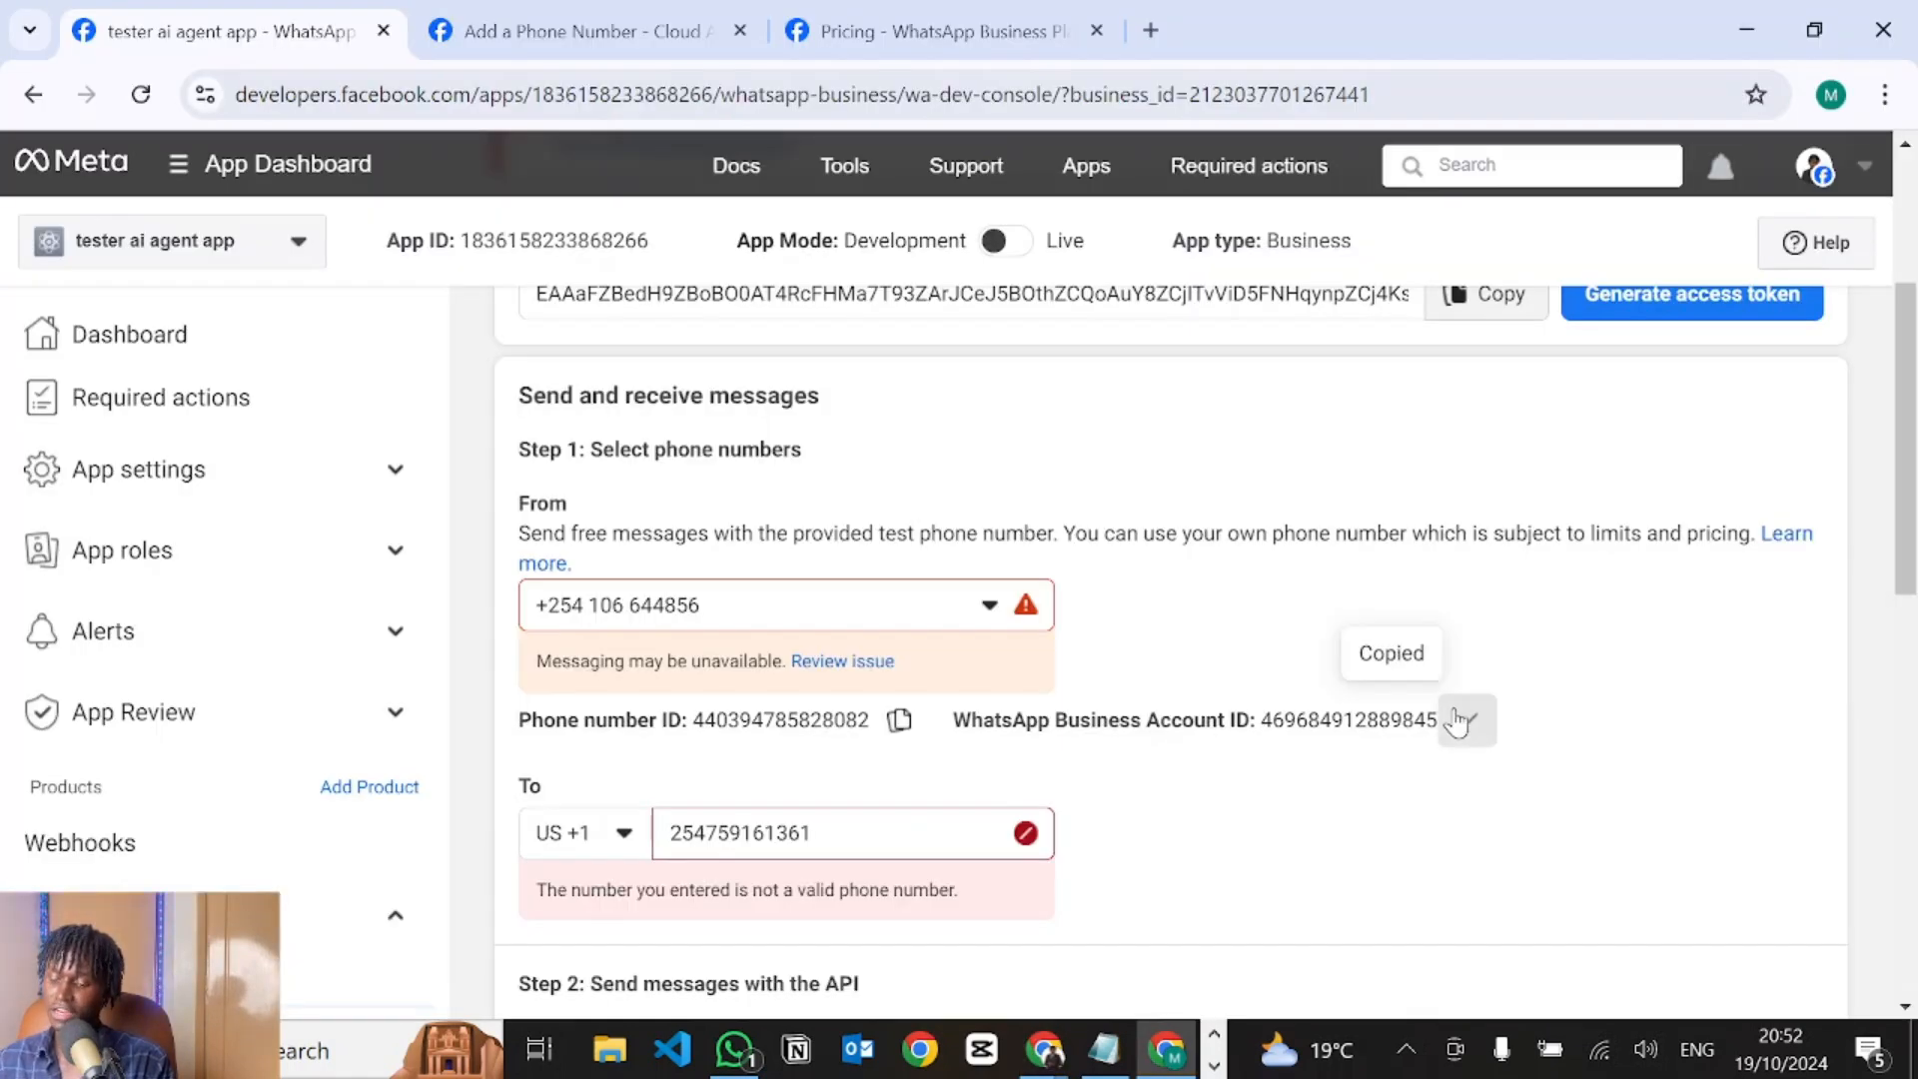
{"action": "key", "text": "alt+Tab"}
{"action": "key", "text": "ctrl+v"}
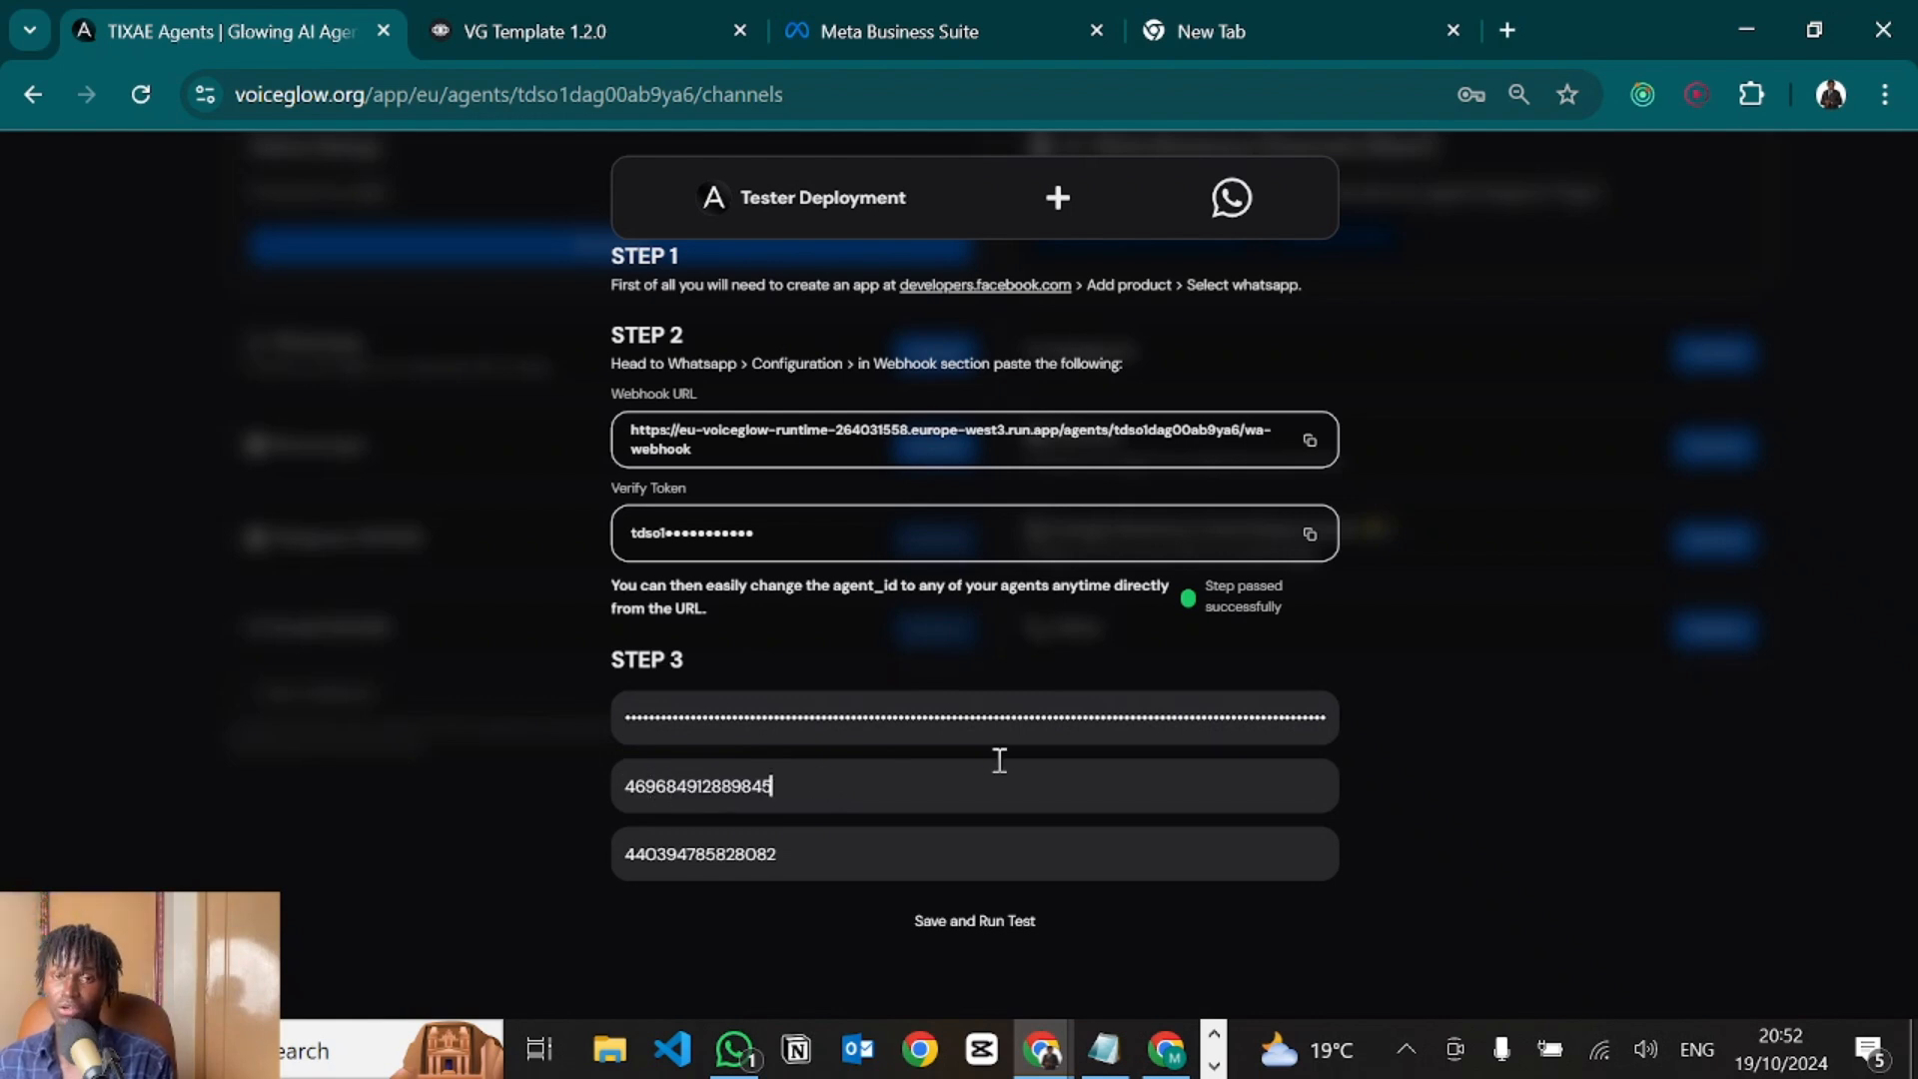
{"action": "key", "text": "alt"}
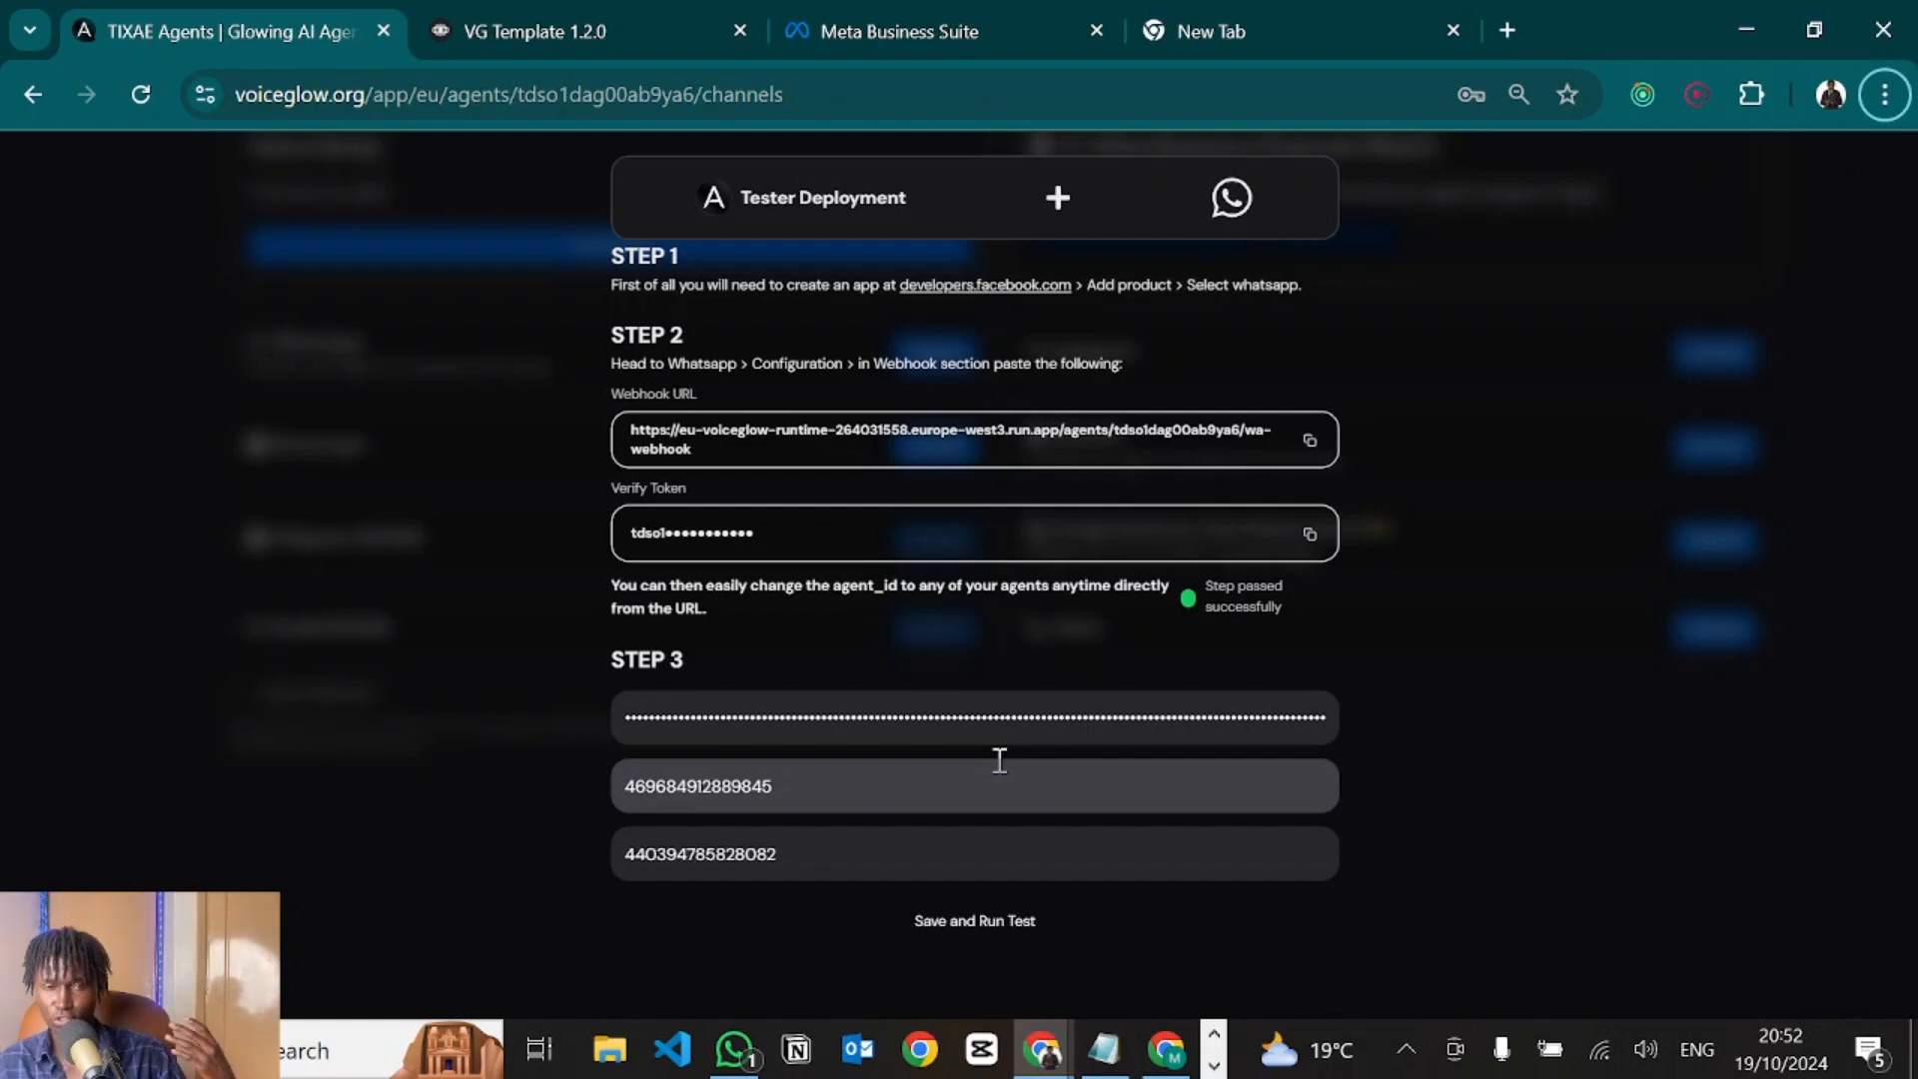
Generate and copy a fresh temporary access token via Reconnect, clearing VoiceGlow's old token.
{"action": "key", "text": "alt+Tab"}
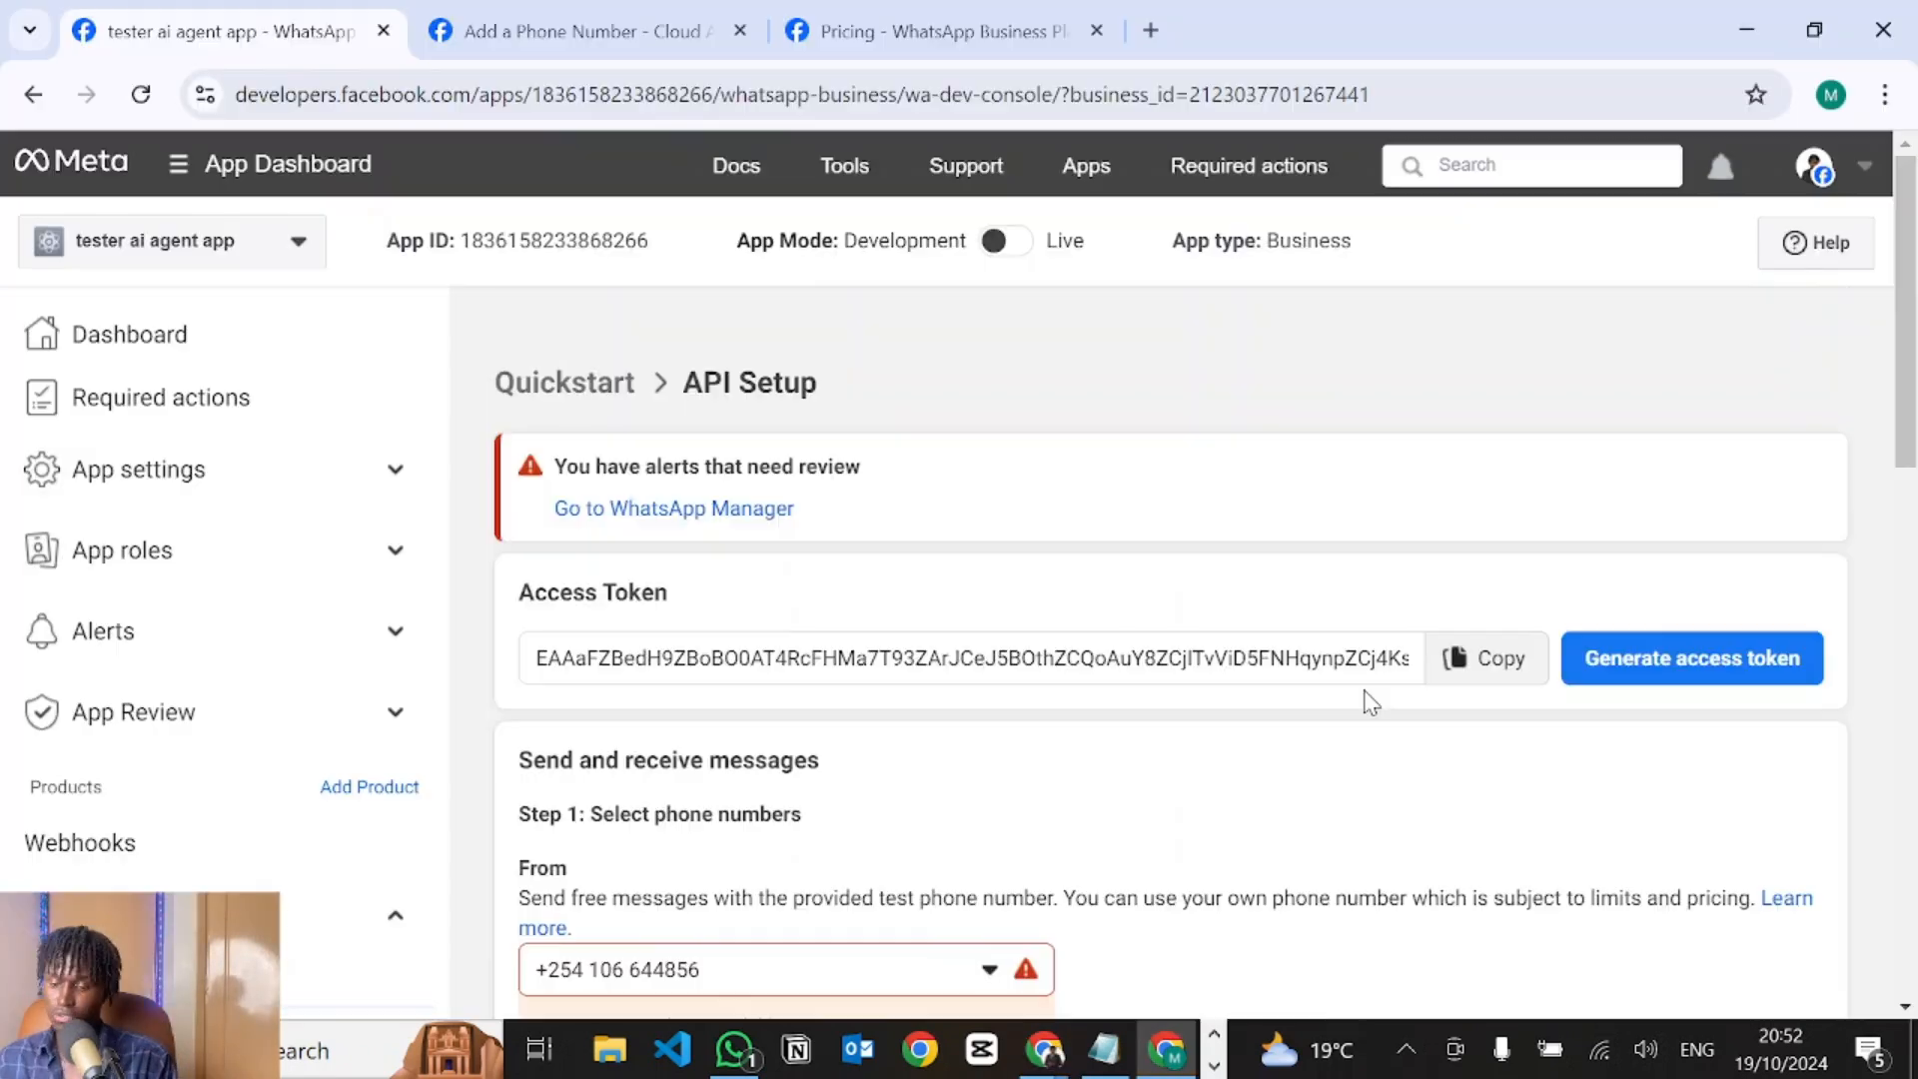
{"action": "left_click", "coordinate": [1661, 676]}
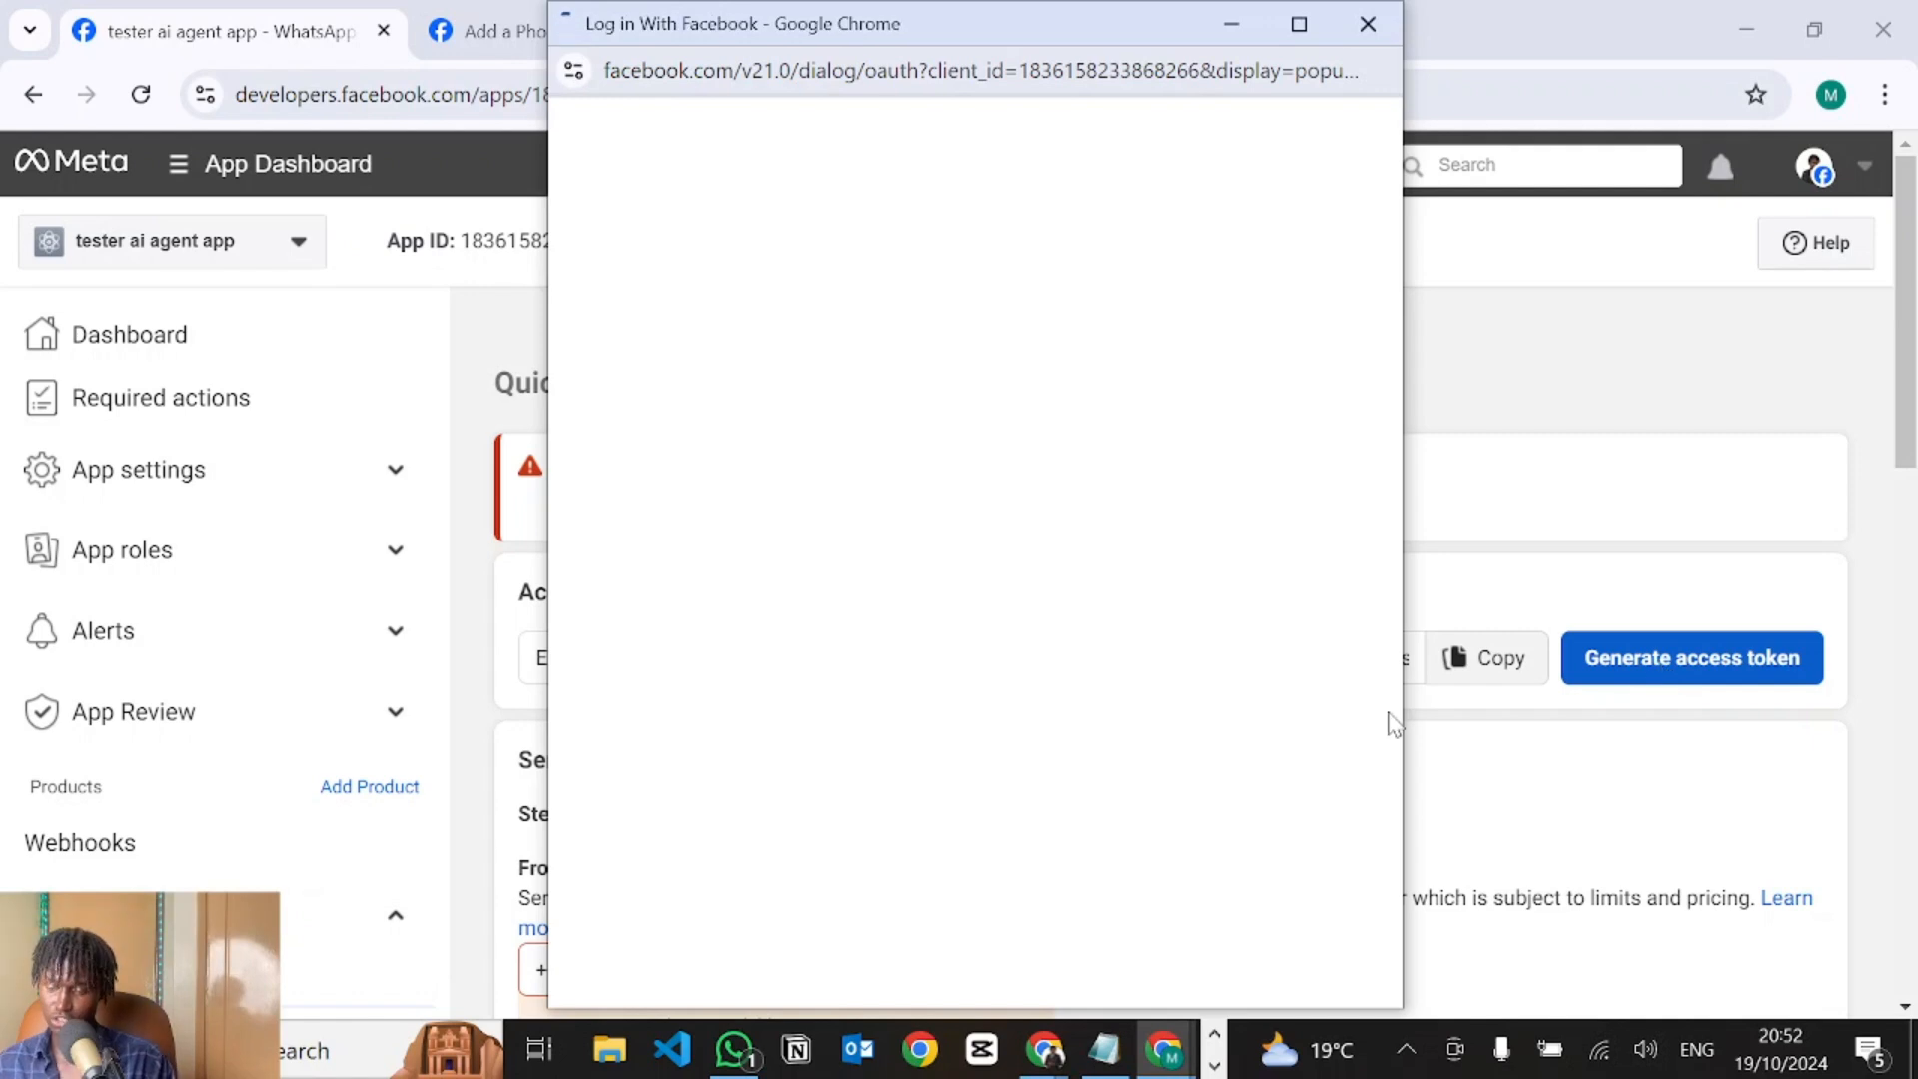
{"action": "left_click", "coordinate": [1289, 939]}
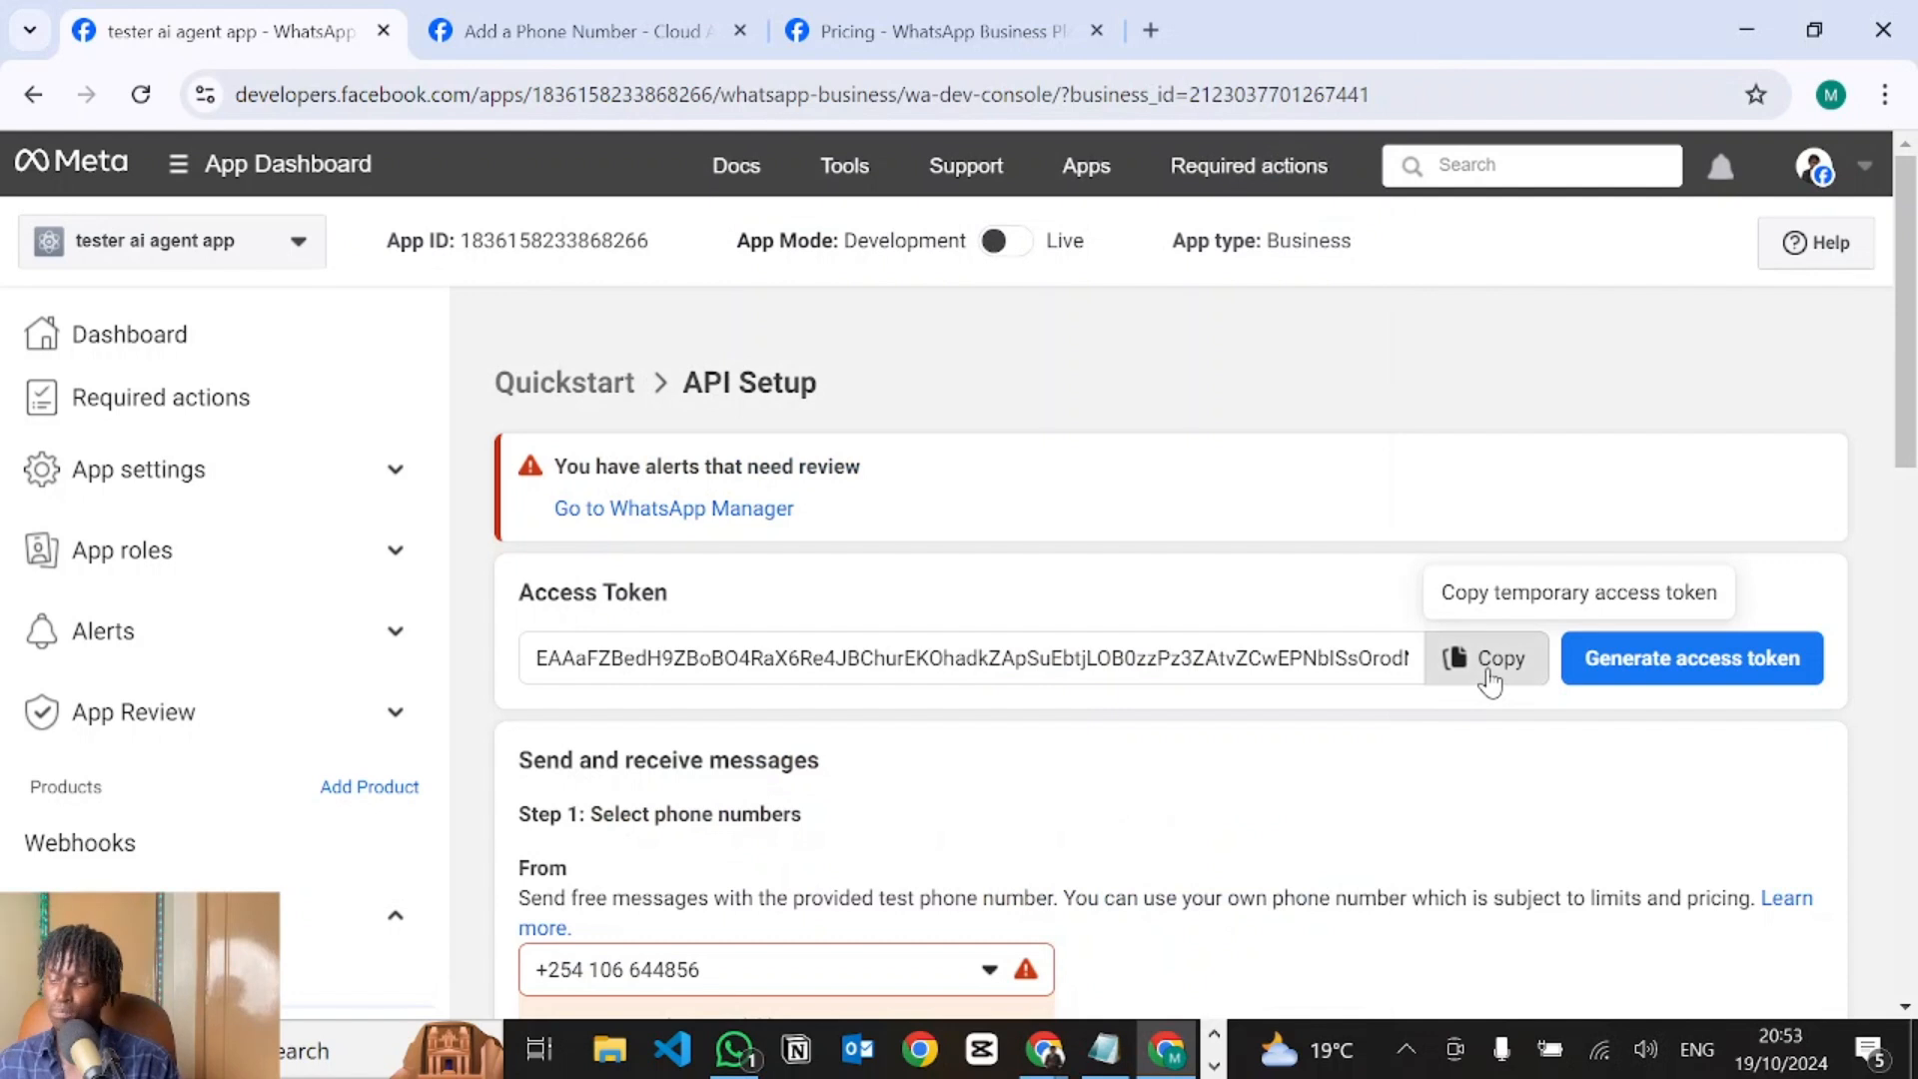
{"action": "left_click", "coordinate": [1490, 659]}
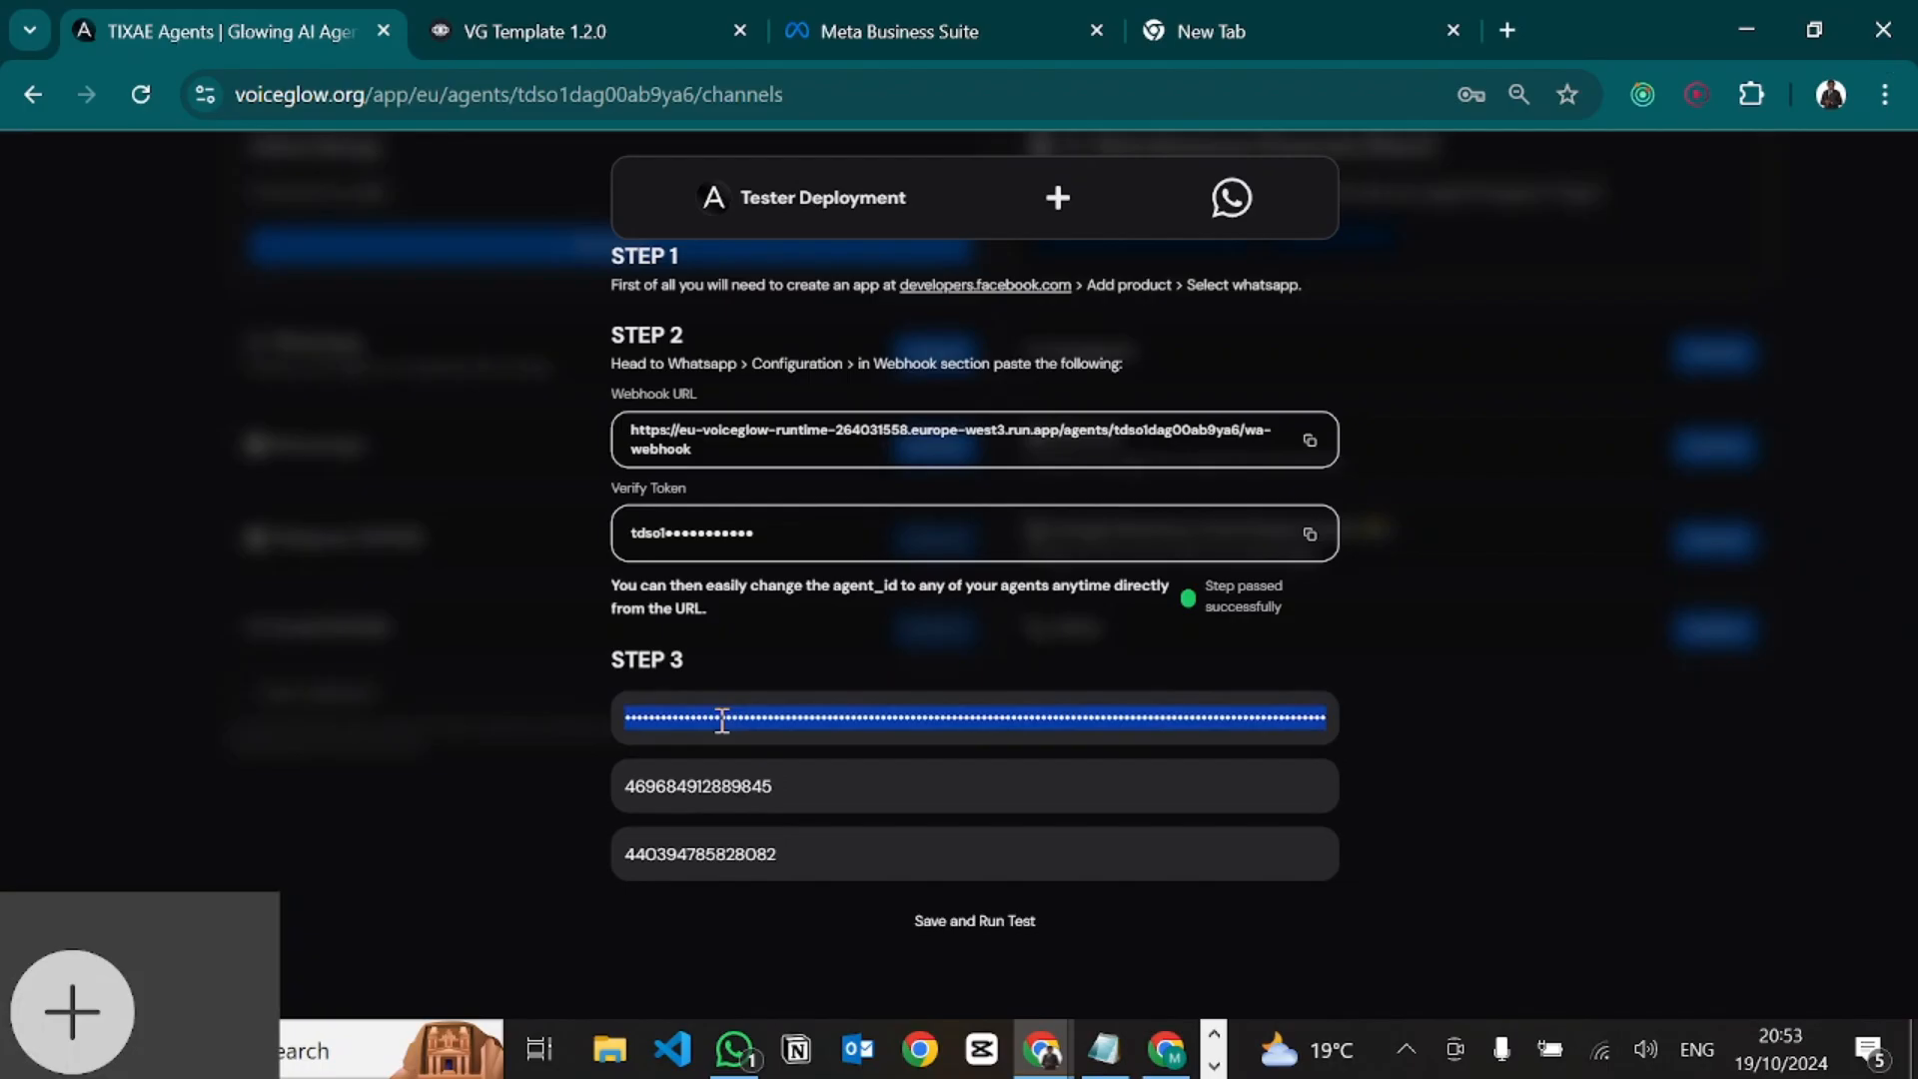
{"action": "key", "text": "BackSpace"}
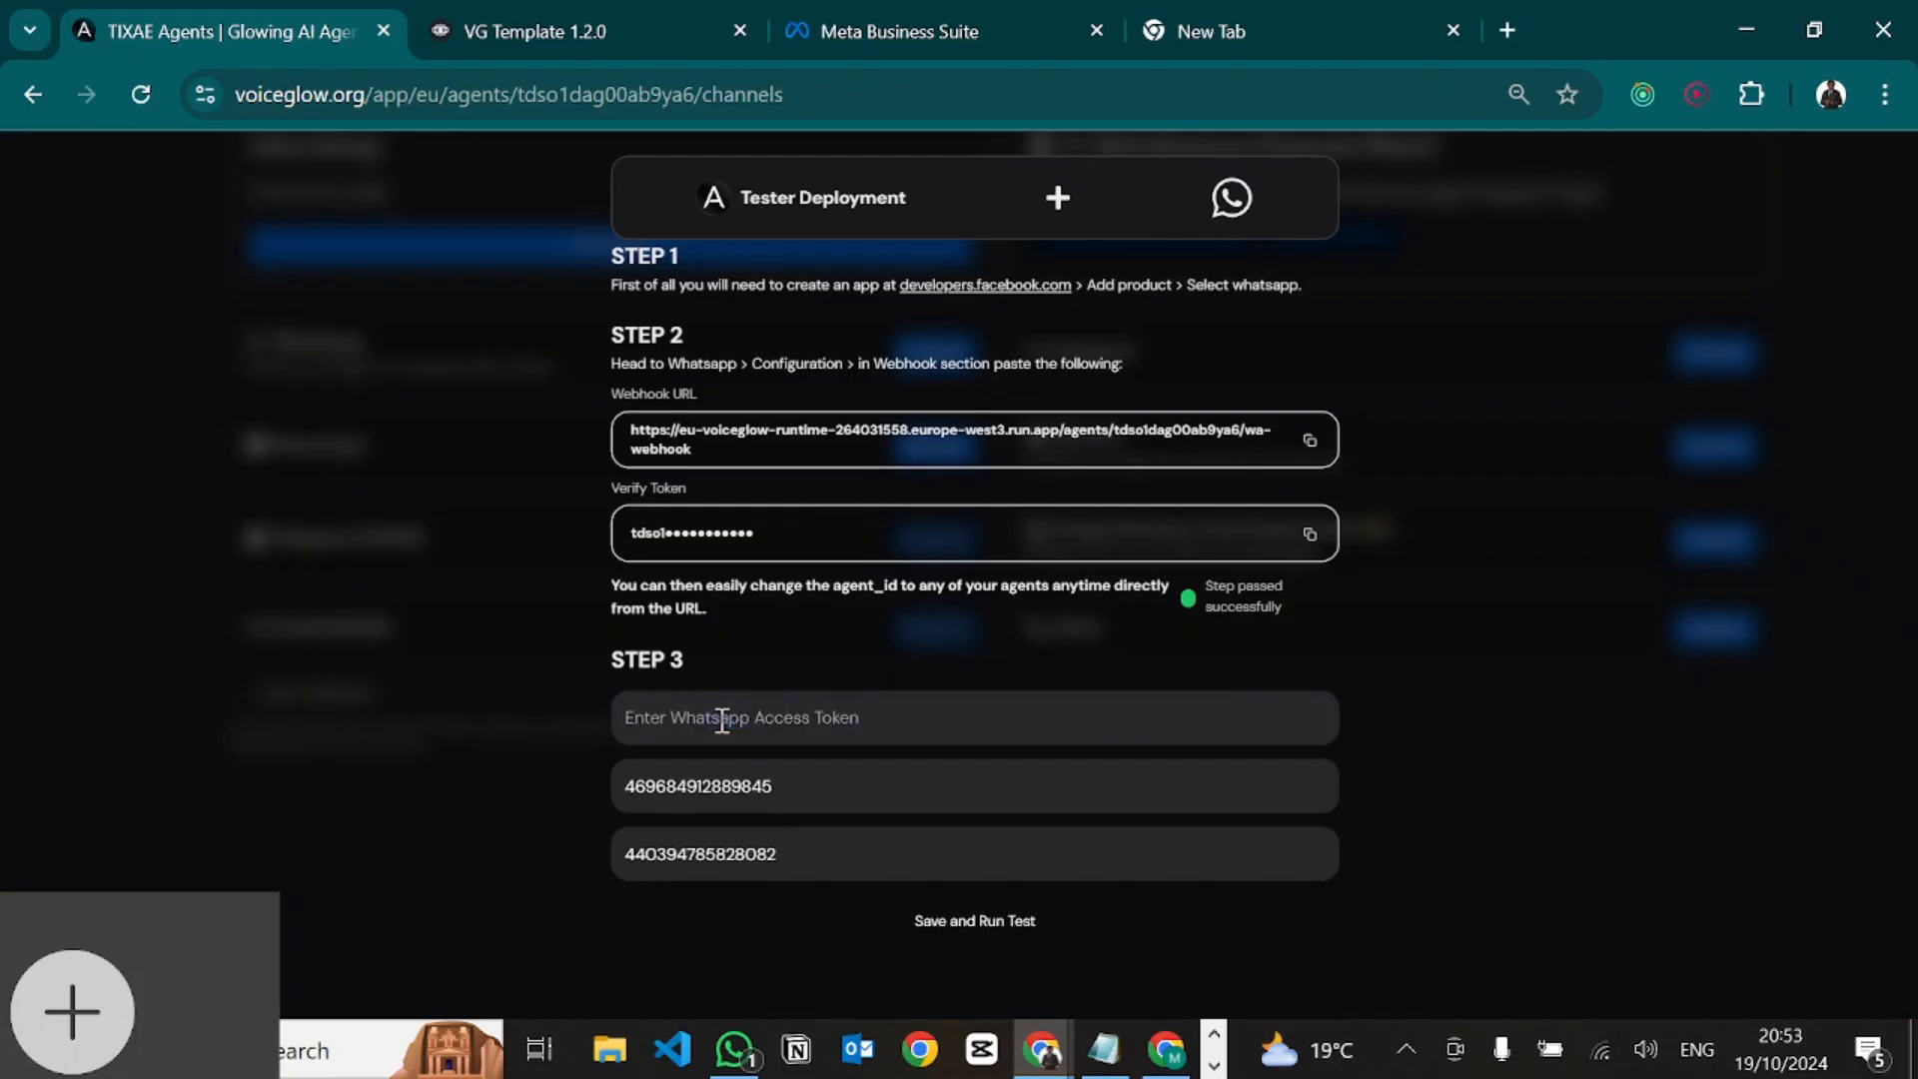
Paste the new access token into VoiceGlow's Step 3, then save and run the channel test.
{"action": "key", "text": "ctrl+v"}
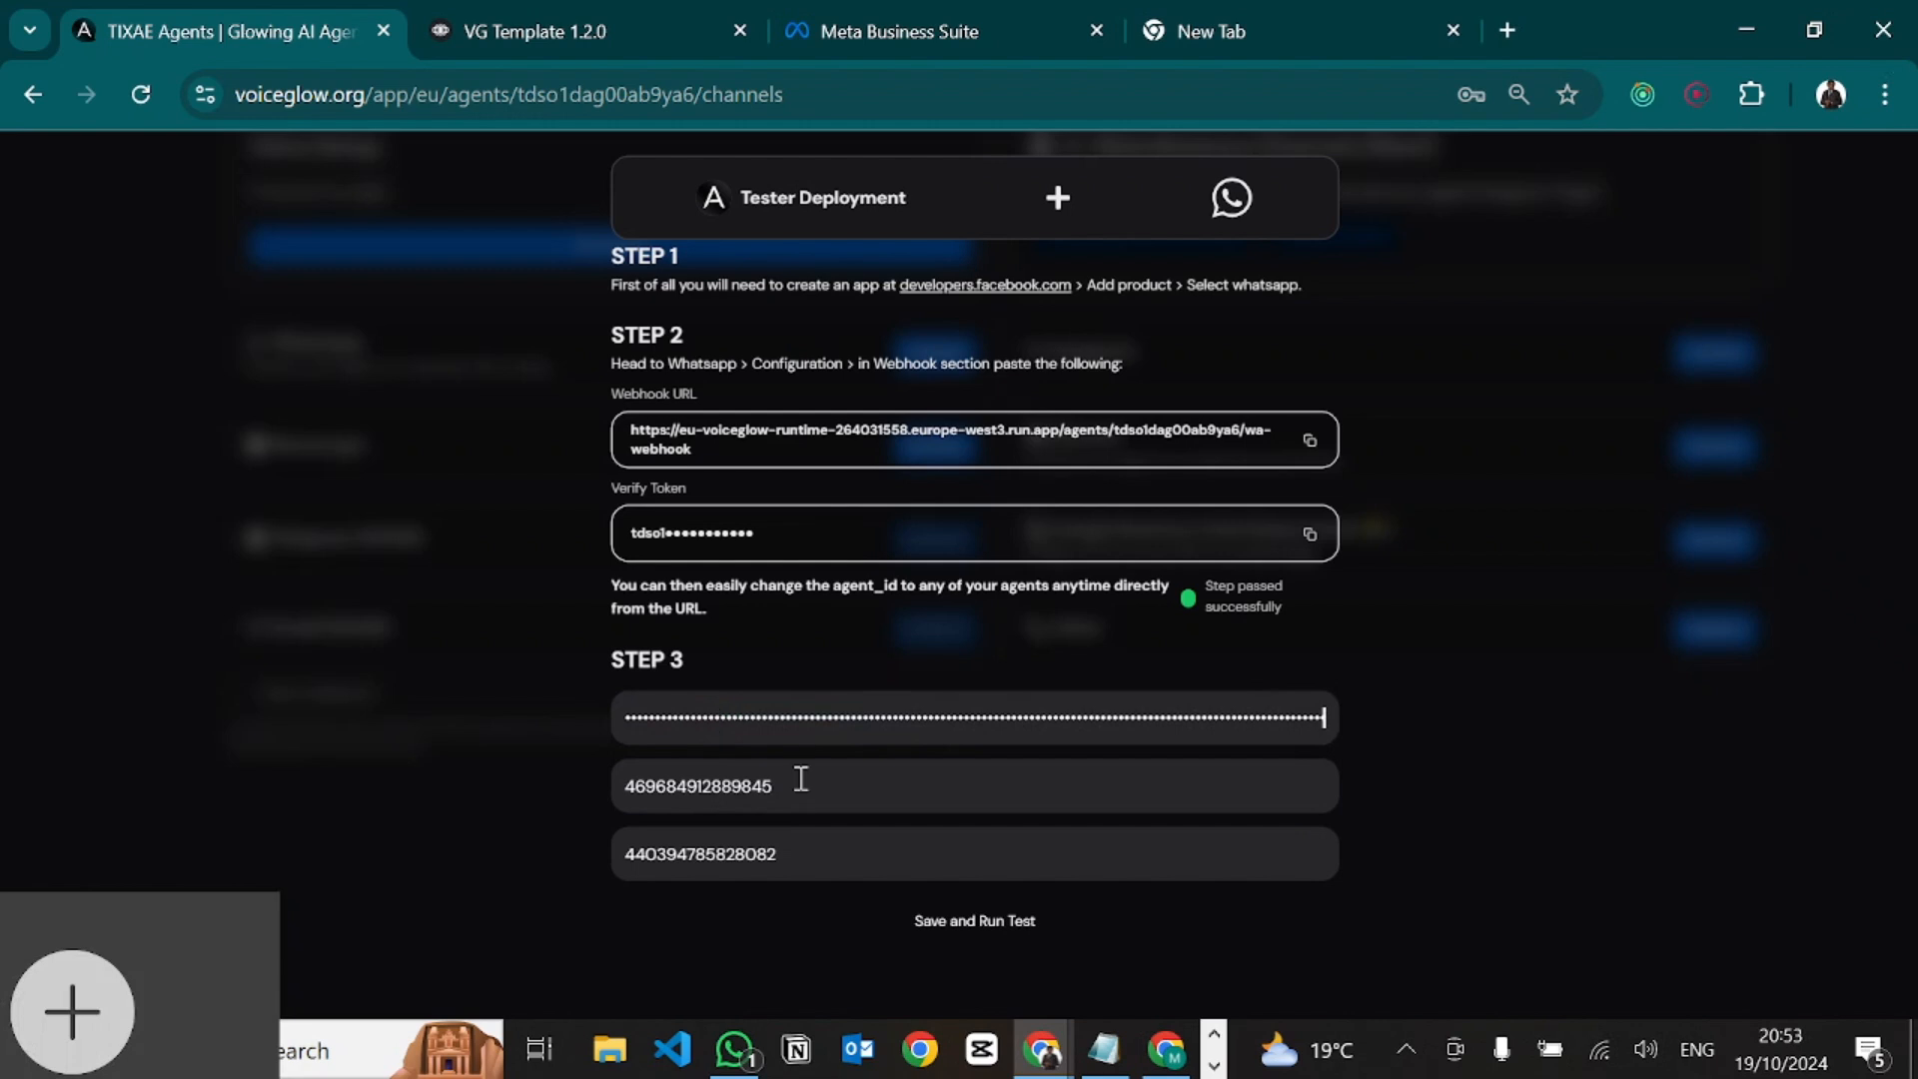
{"action": "left_click", "coordinate": [948, 936]}
{"action": "scroll", "coordinate": [1709, 181], "scroll_direction": "up", "scroll_amount": 5}
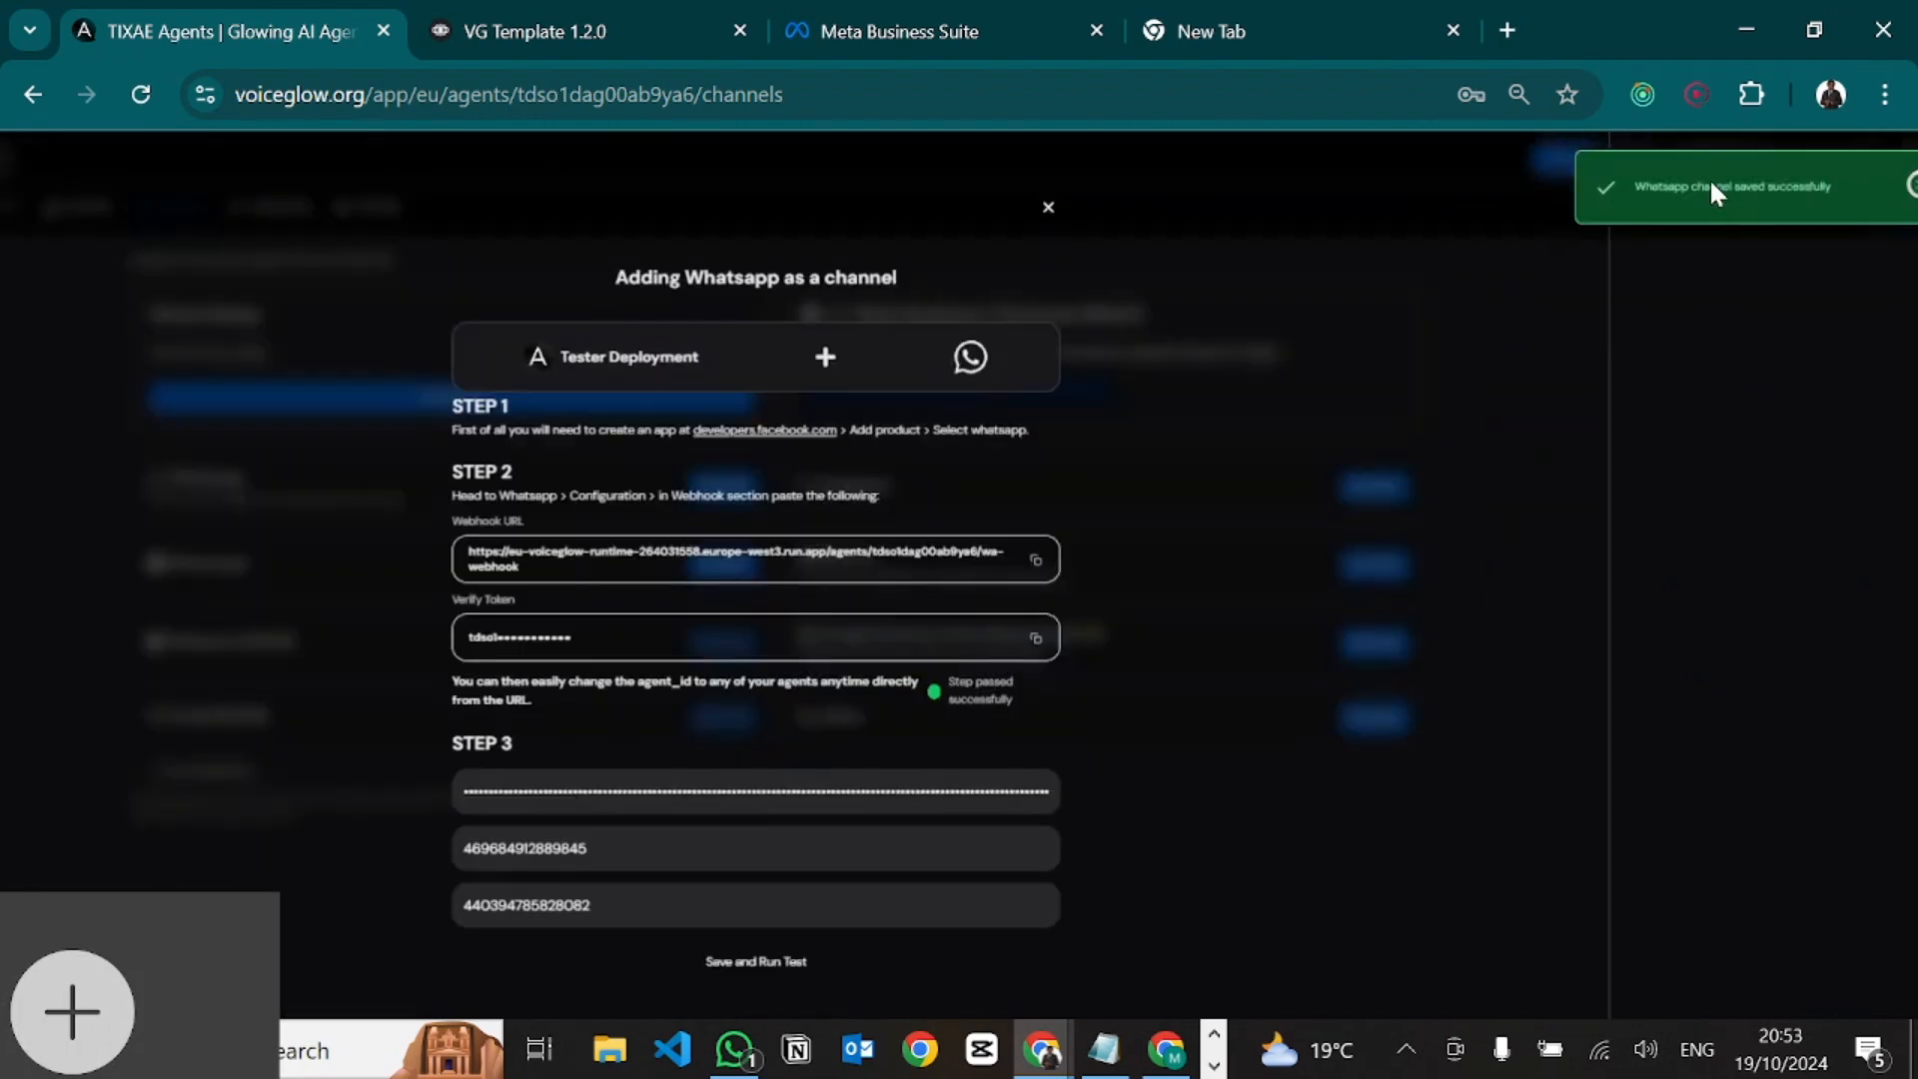
{"action": "scroll", "coordinate": [1711, 181], "scroll_direction": "down", "scroll_amount": 5}
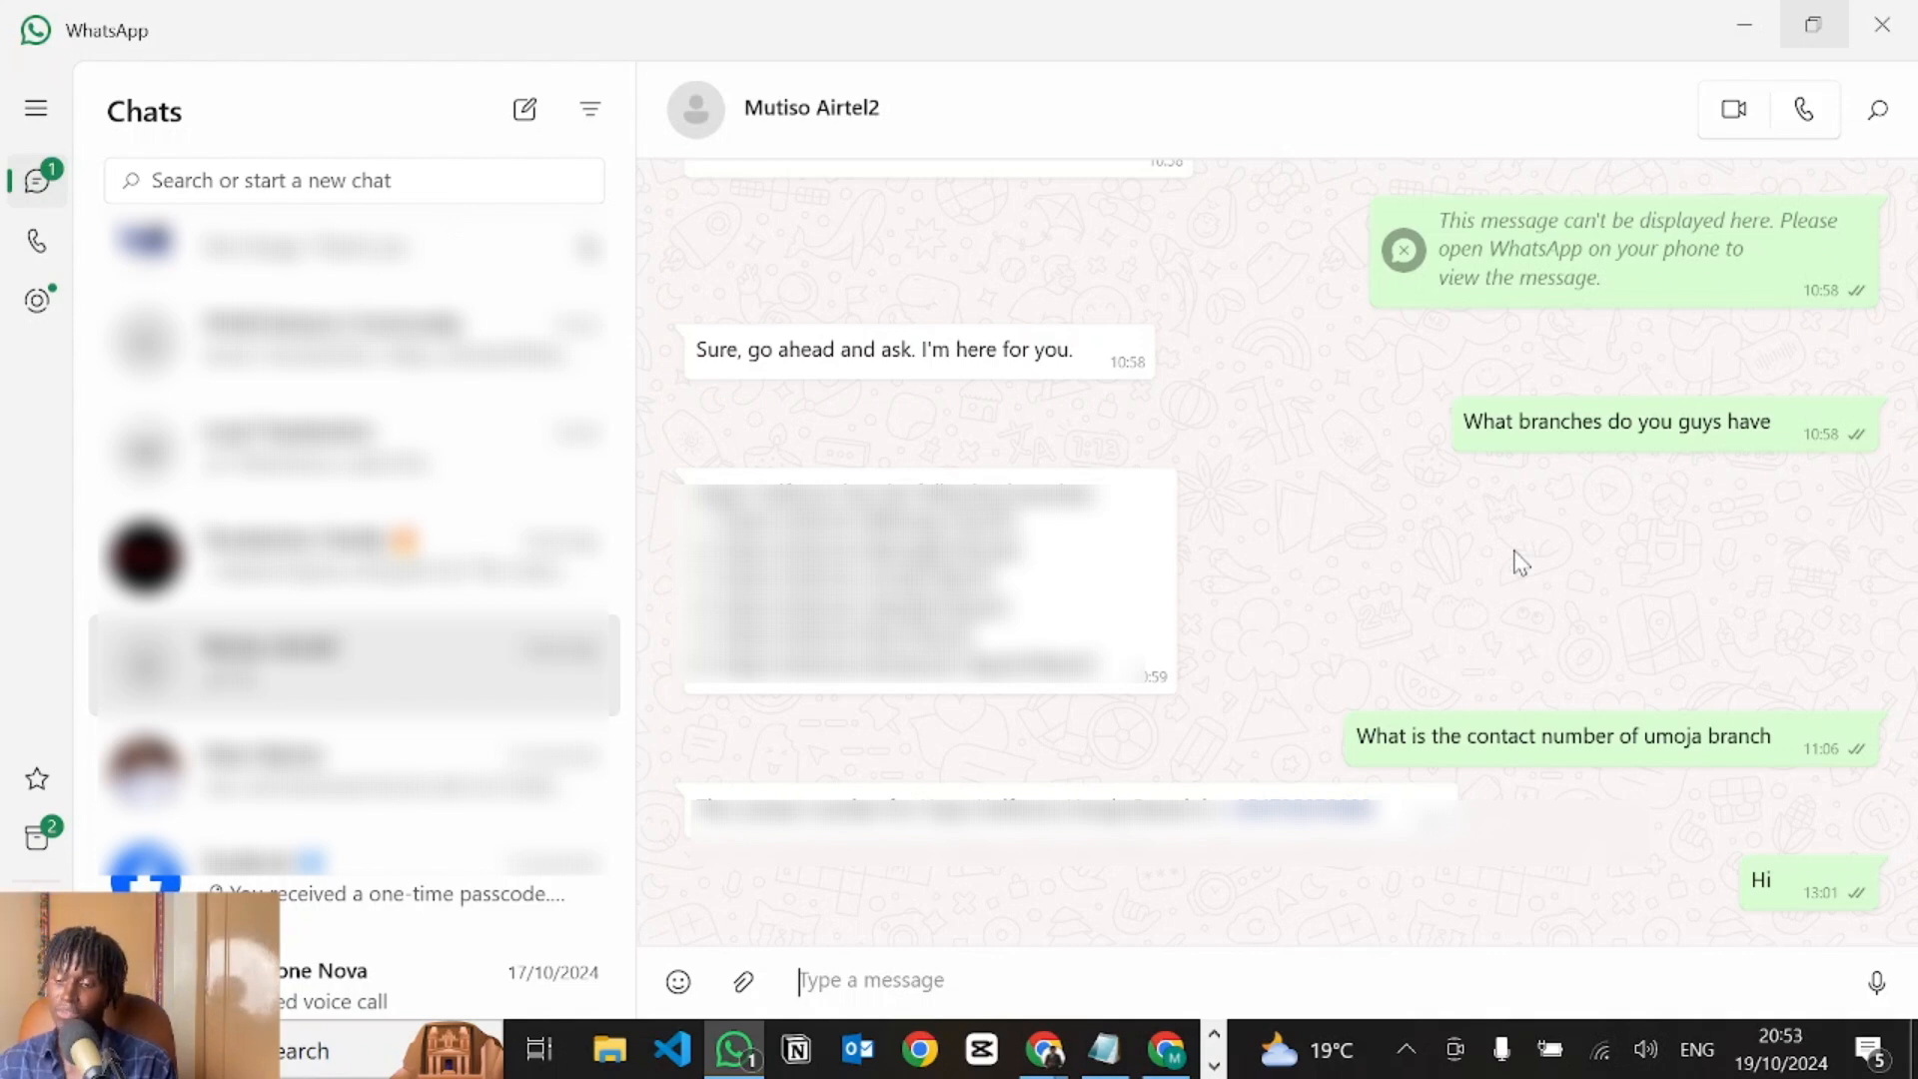
Check the WhatsApp test chat contact's phone number in the details panel, then close it.
{"action": "left_click", "coordinate": [787, 117]}
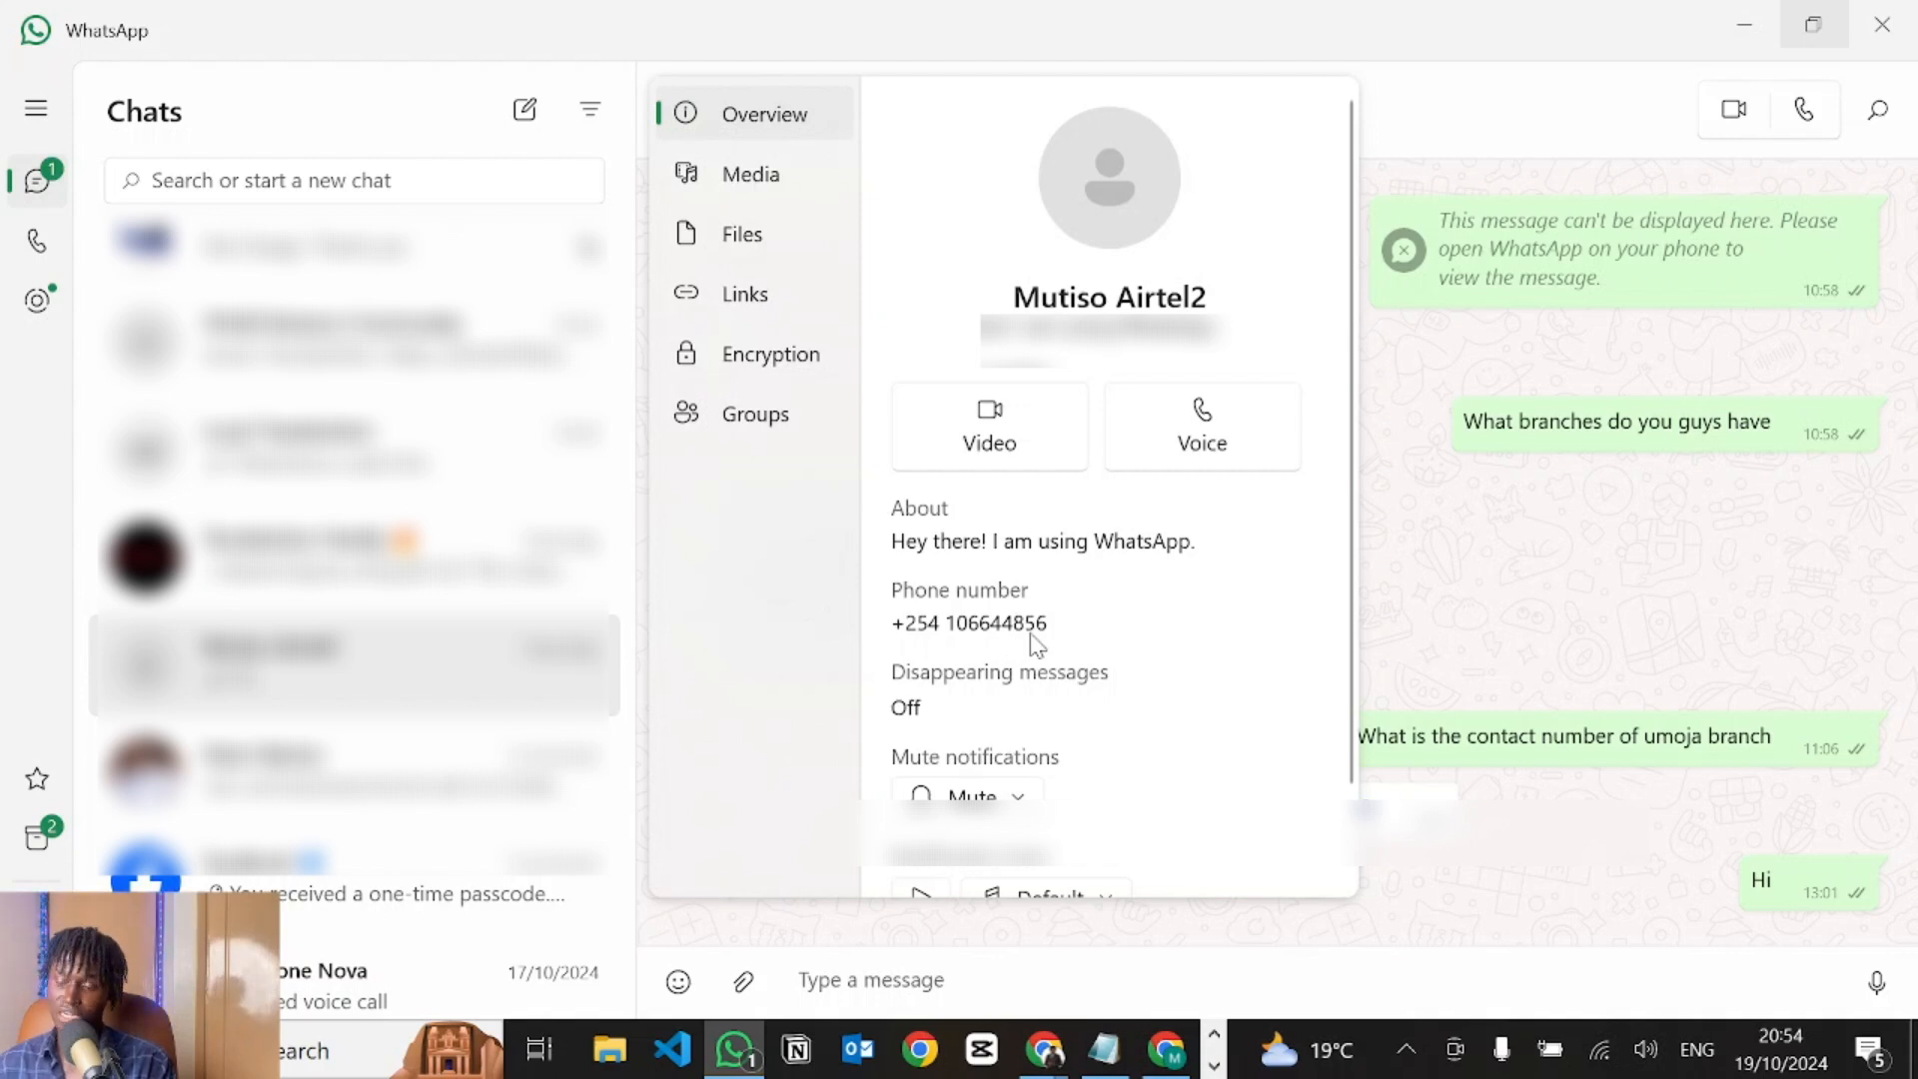
{"action": "left_click", "coordinate": [1438, 734]}
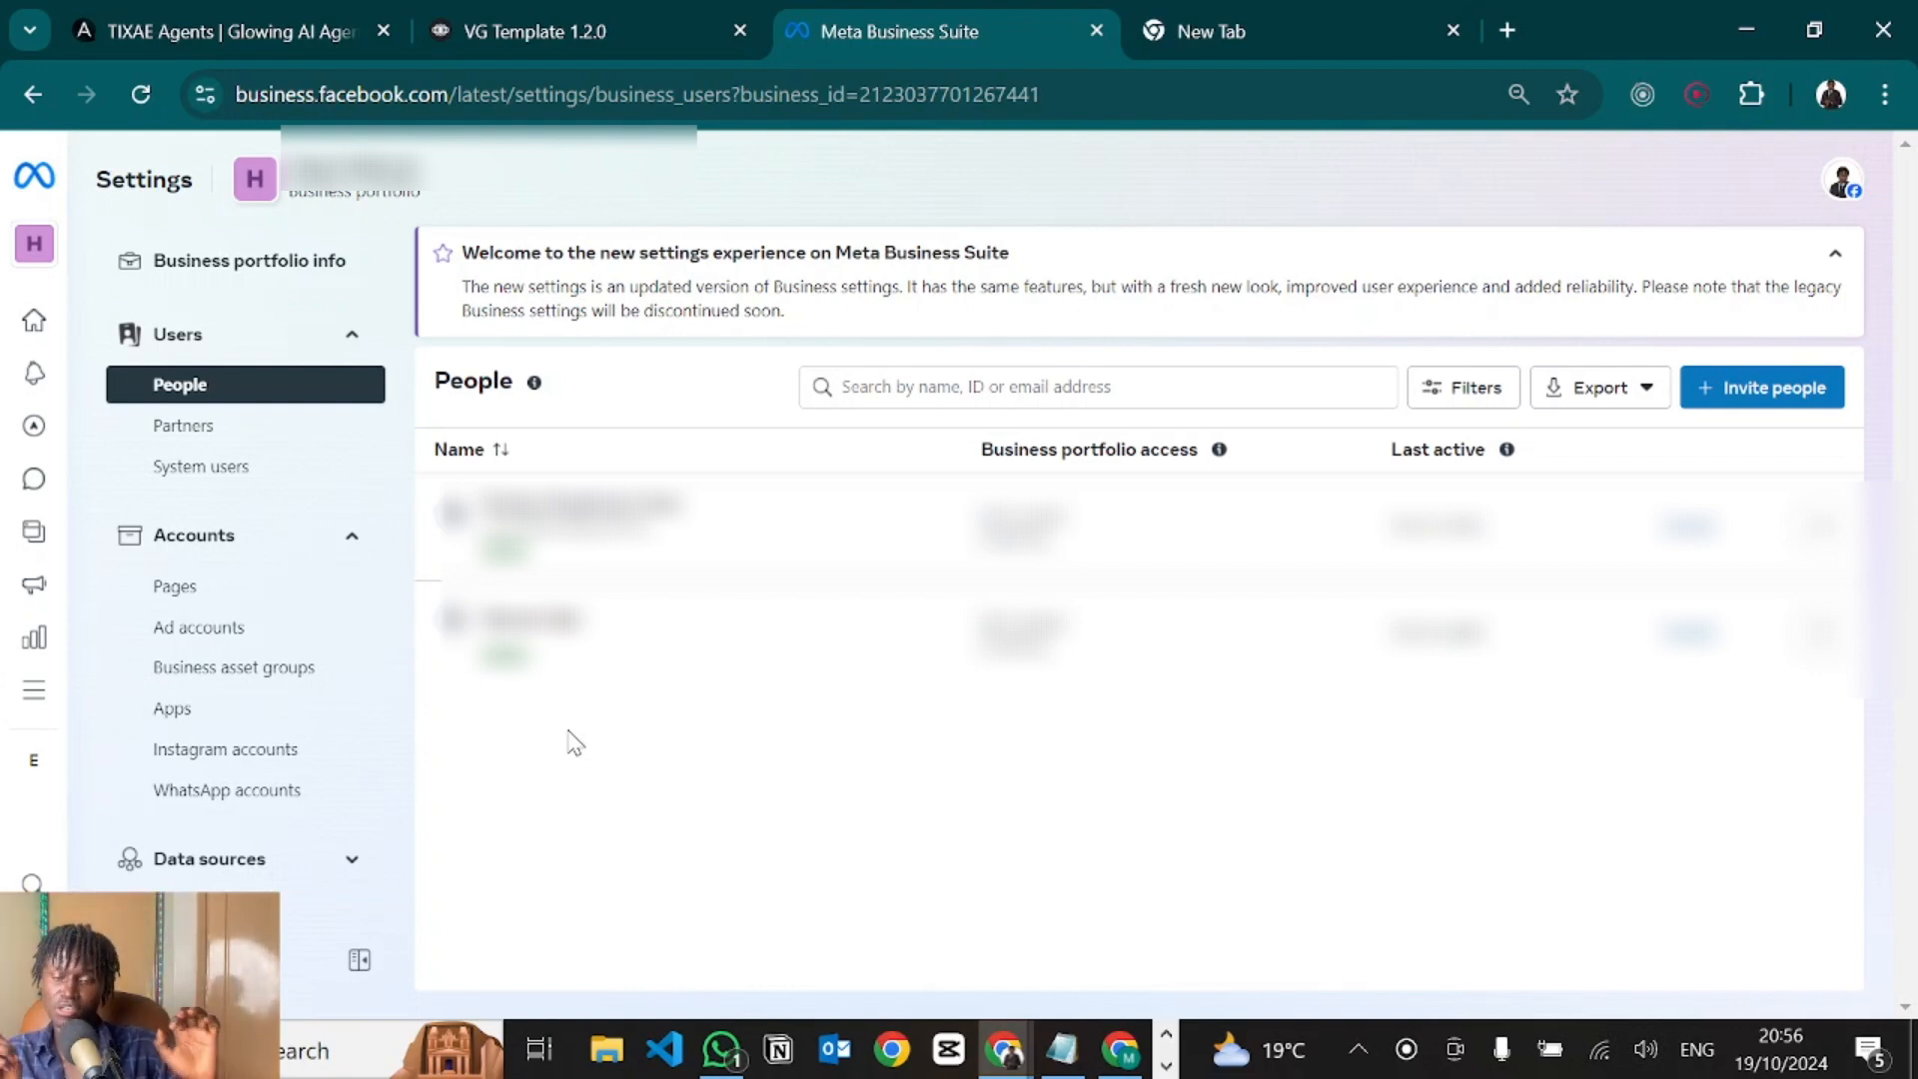
Go to System users and start a new system user named 'admin1'.
{"action": "left_click", "coordinate": [198, 487]}
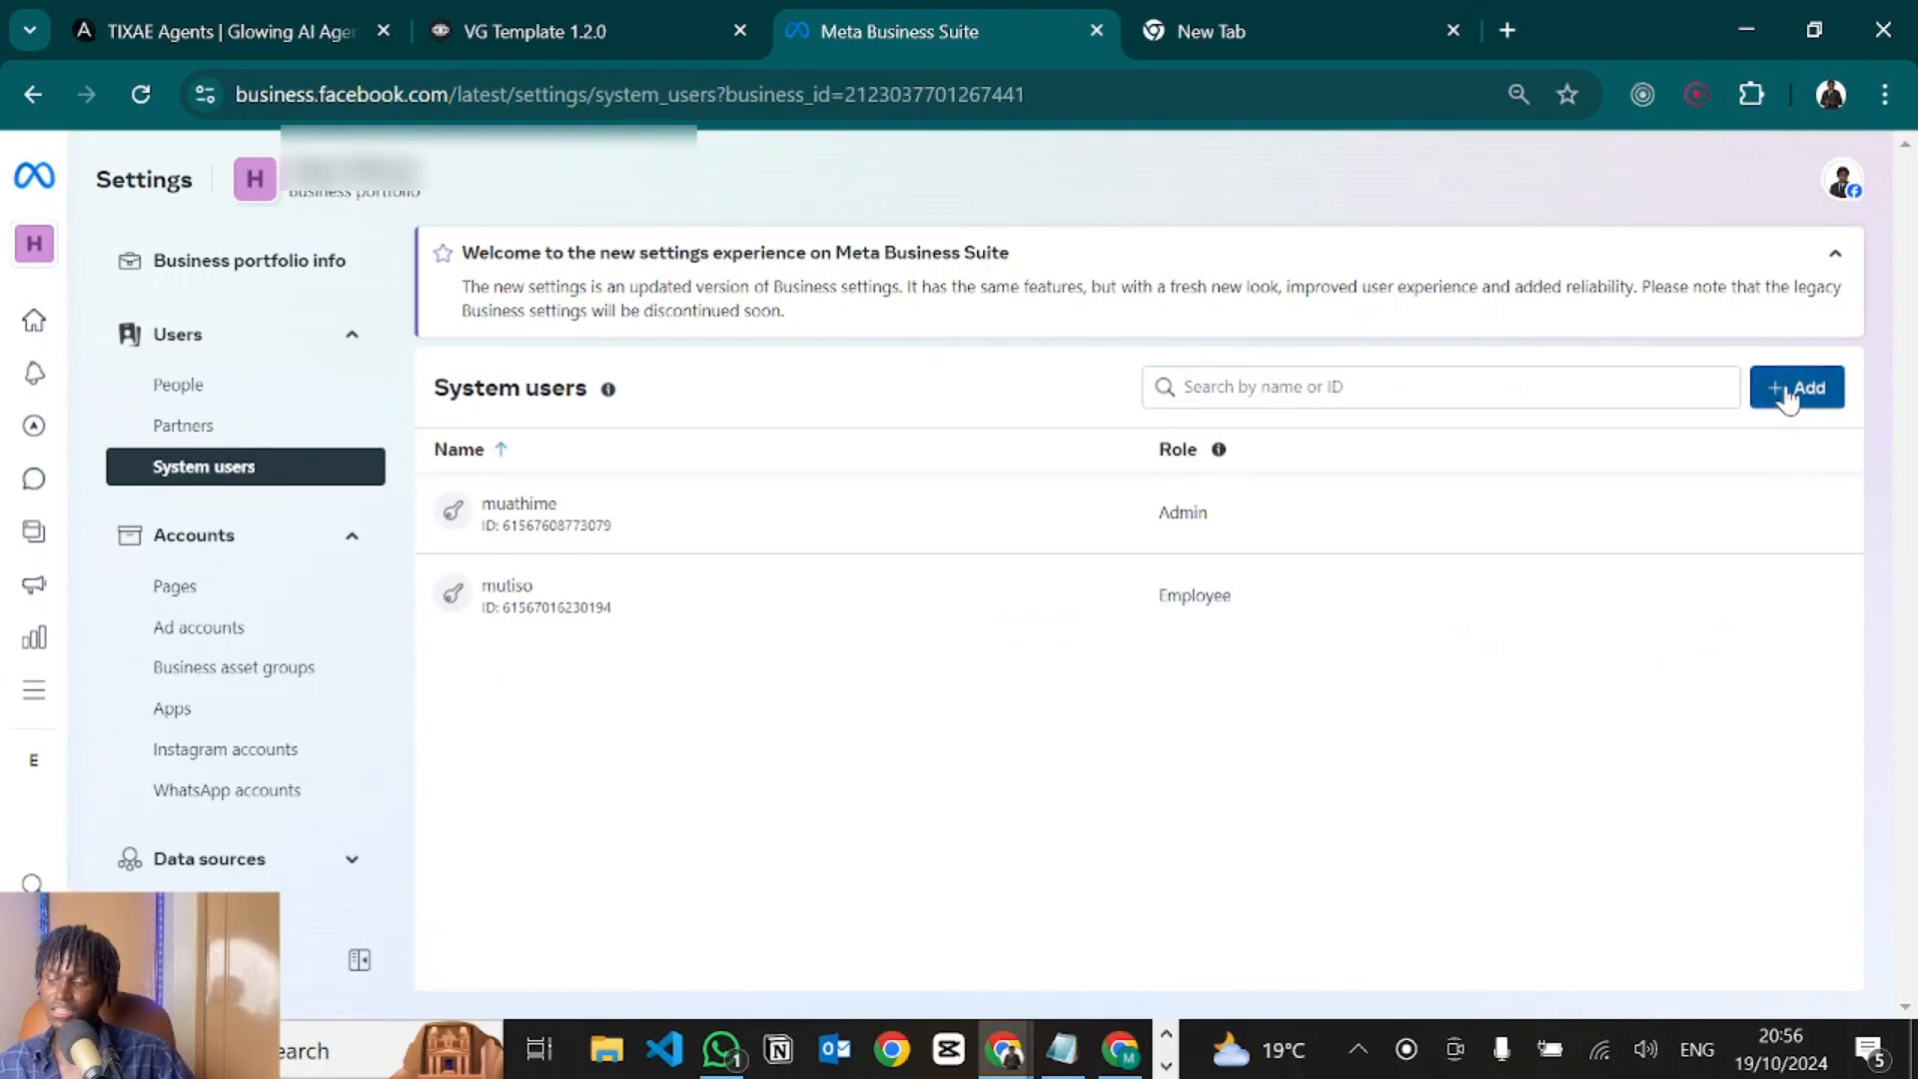
{"action": "left_click", "coordinate": [1790, 391]}
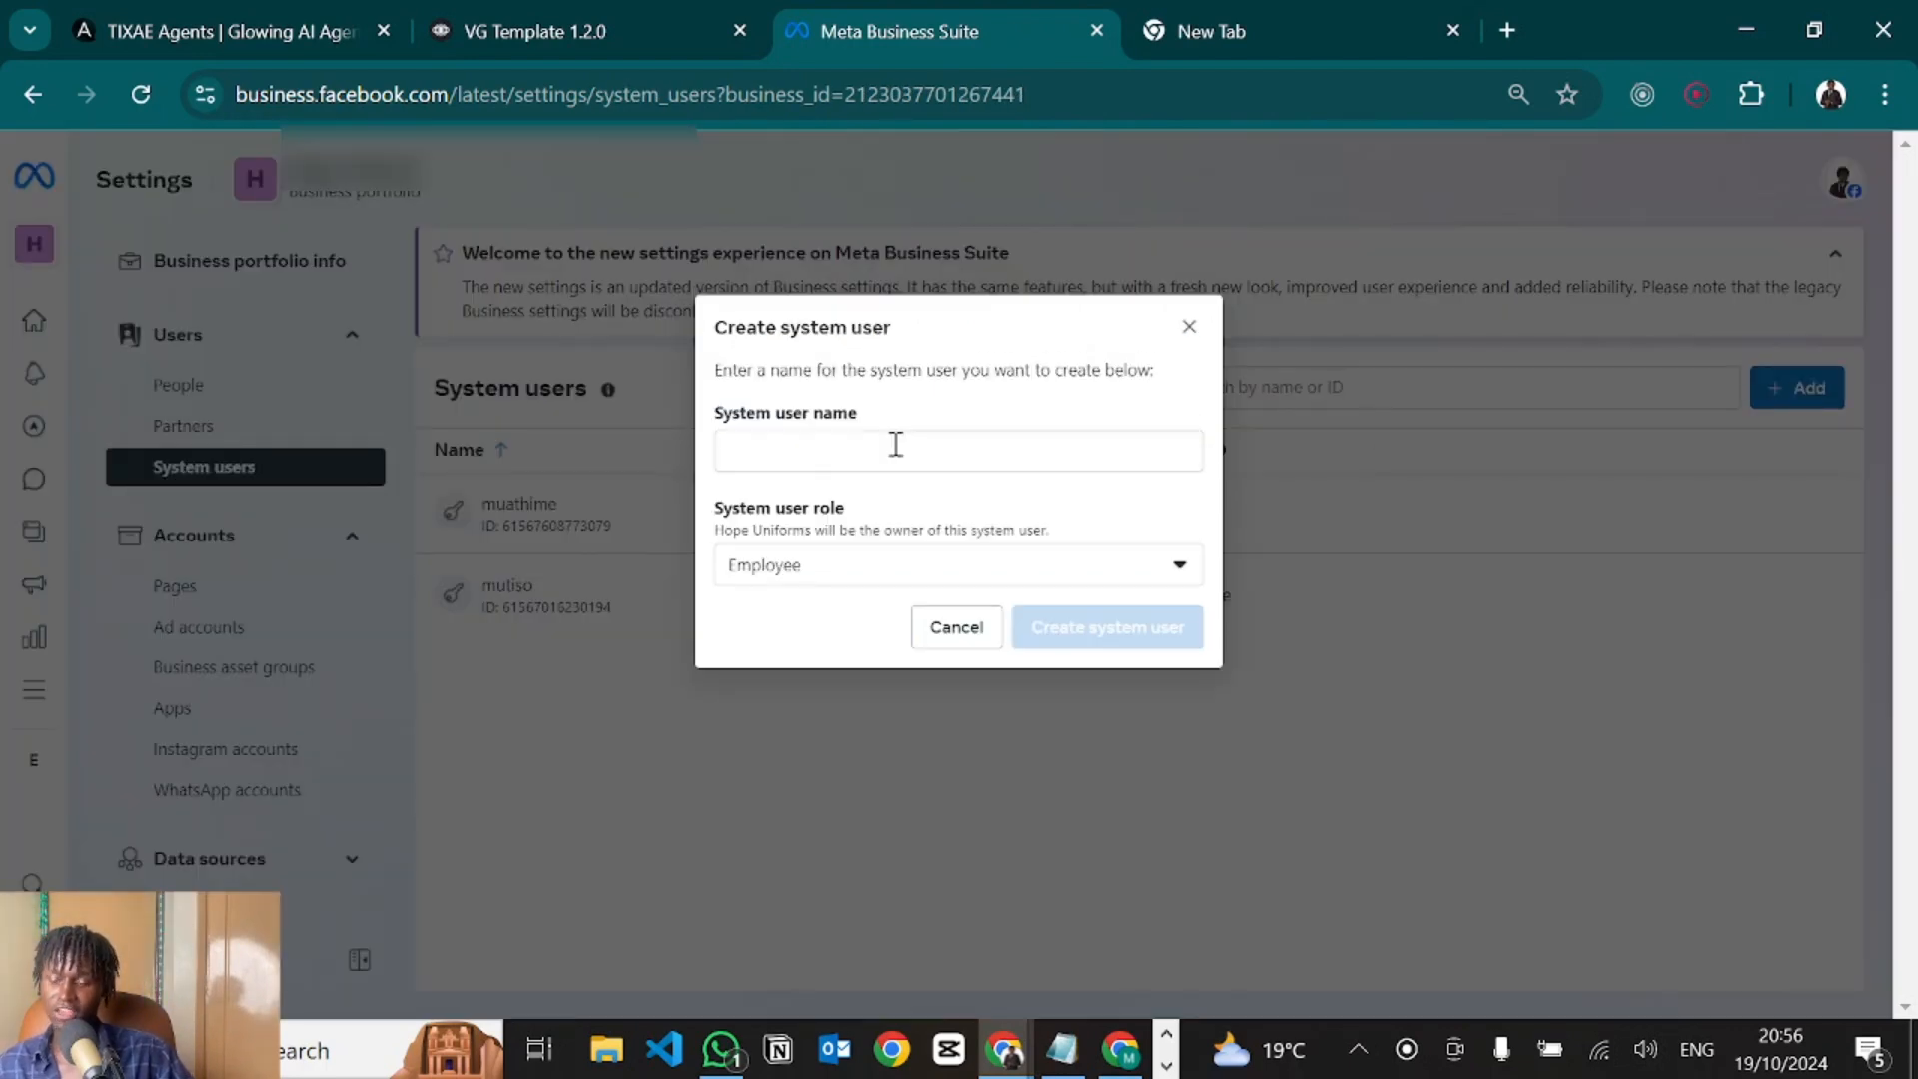
{"action": "left_click", "coordinate": [896, 444]}
{"action": "type", "text": "admin1"}
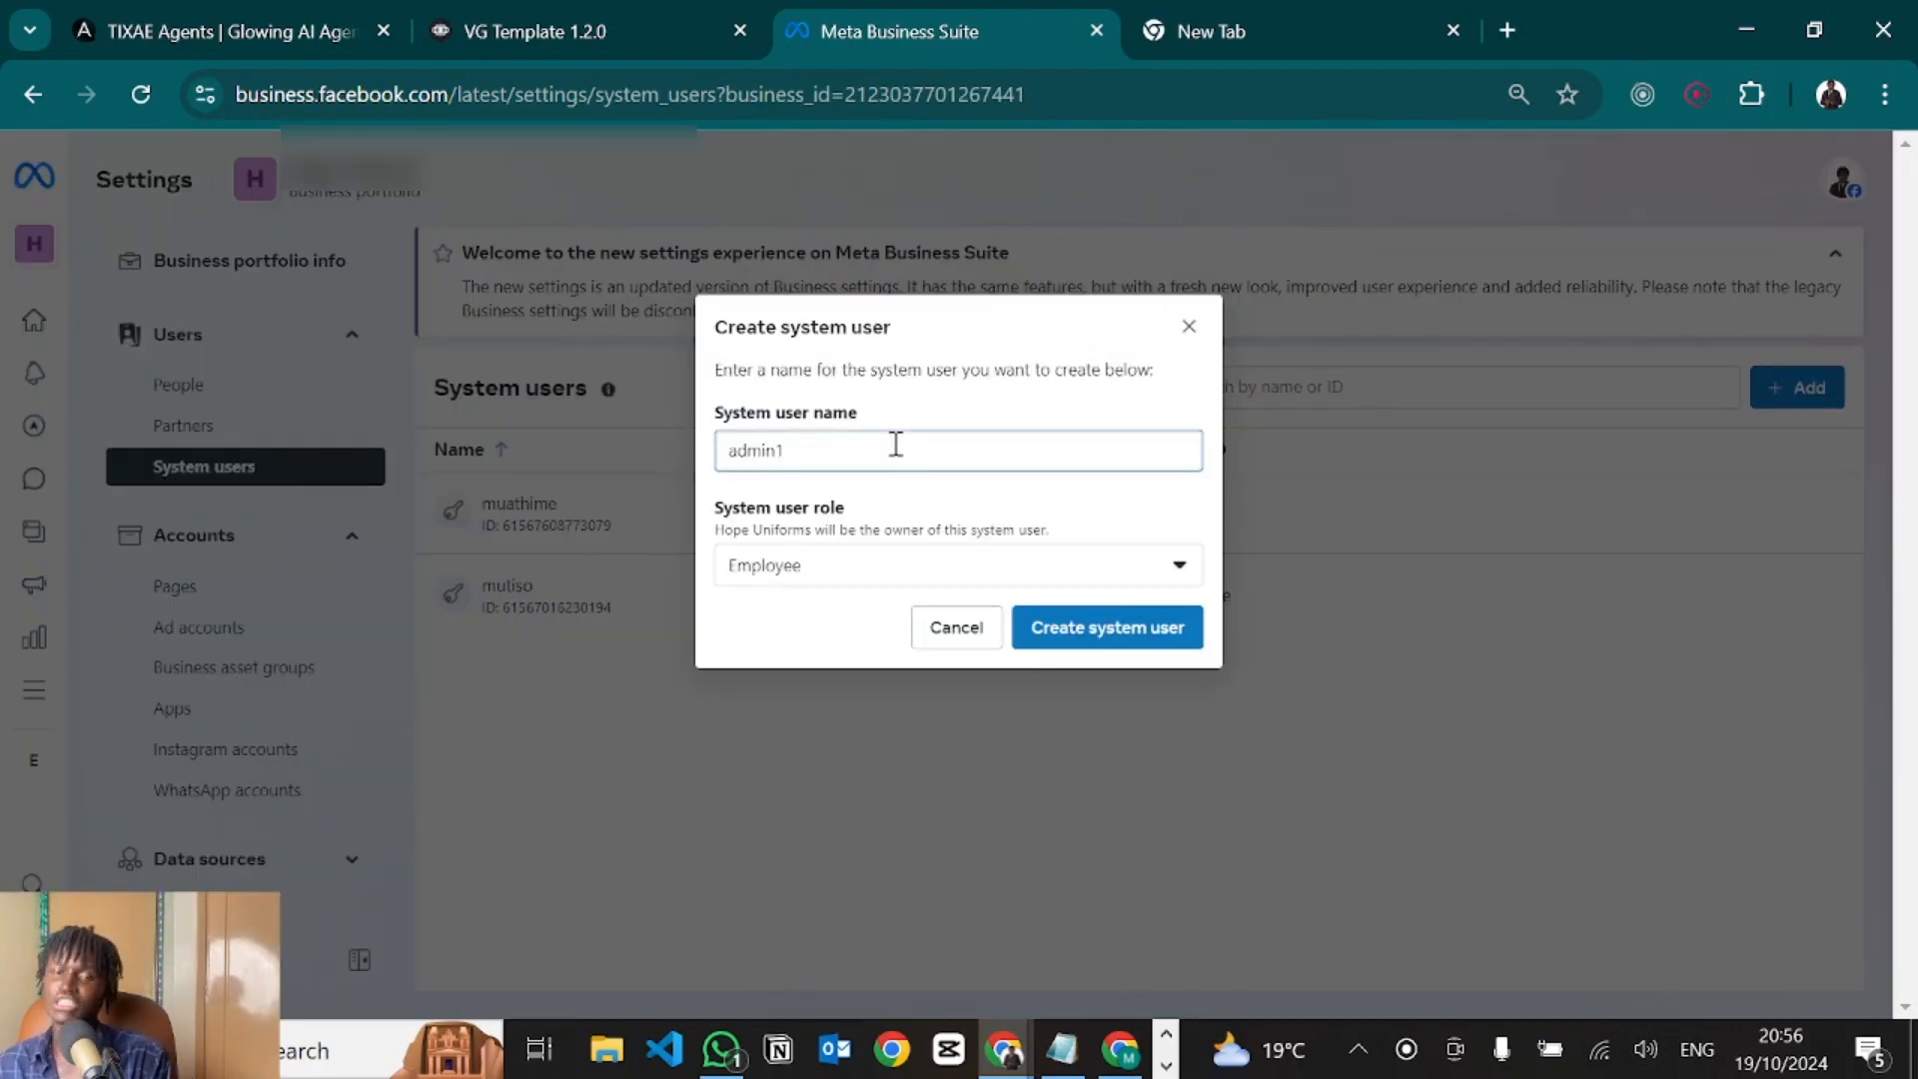
Set the draft system user's role to Admin, then discard the Create system user dialog.
{"action": "left_click", "coordinate": [776, 583]}
{"action": "left_click", "coordinate": [776, 567]}
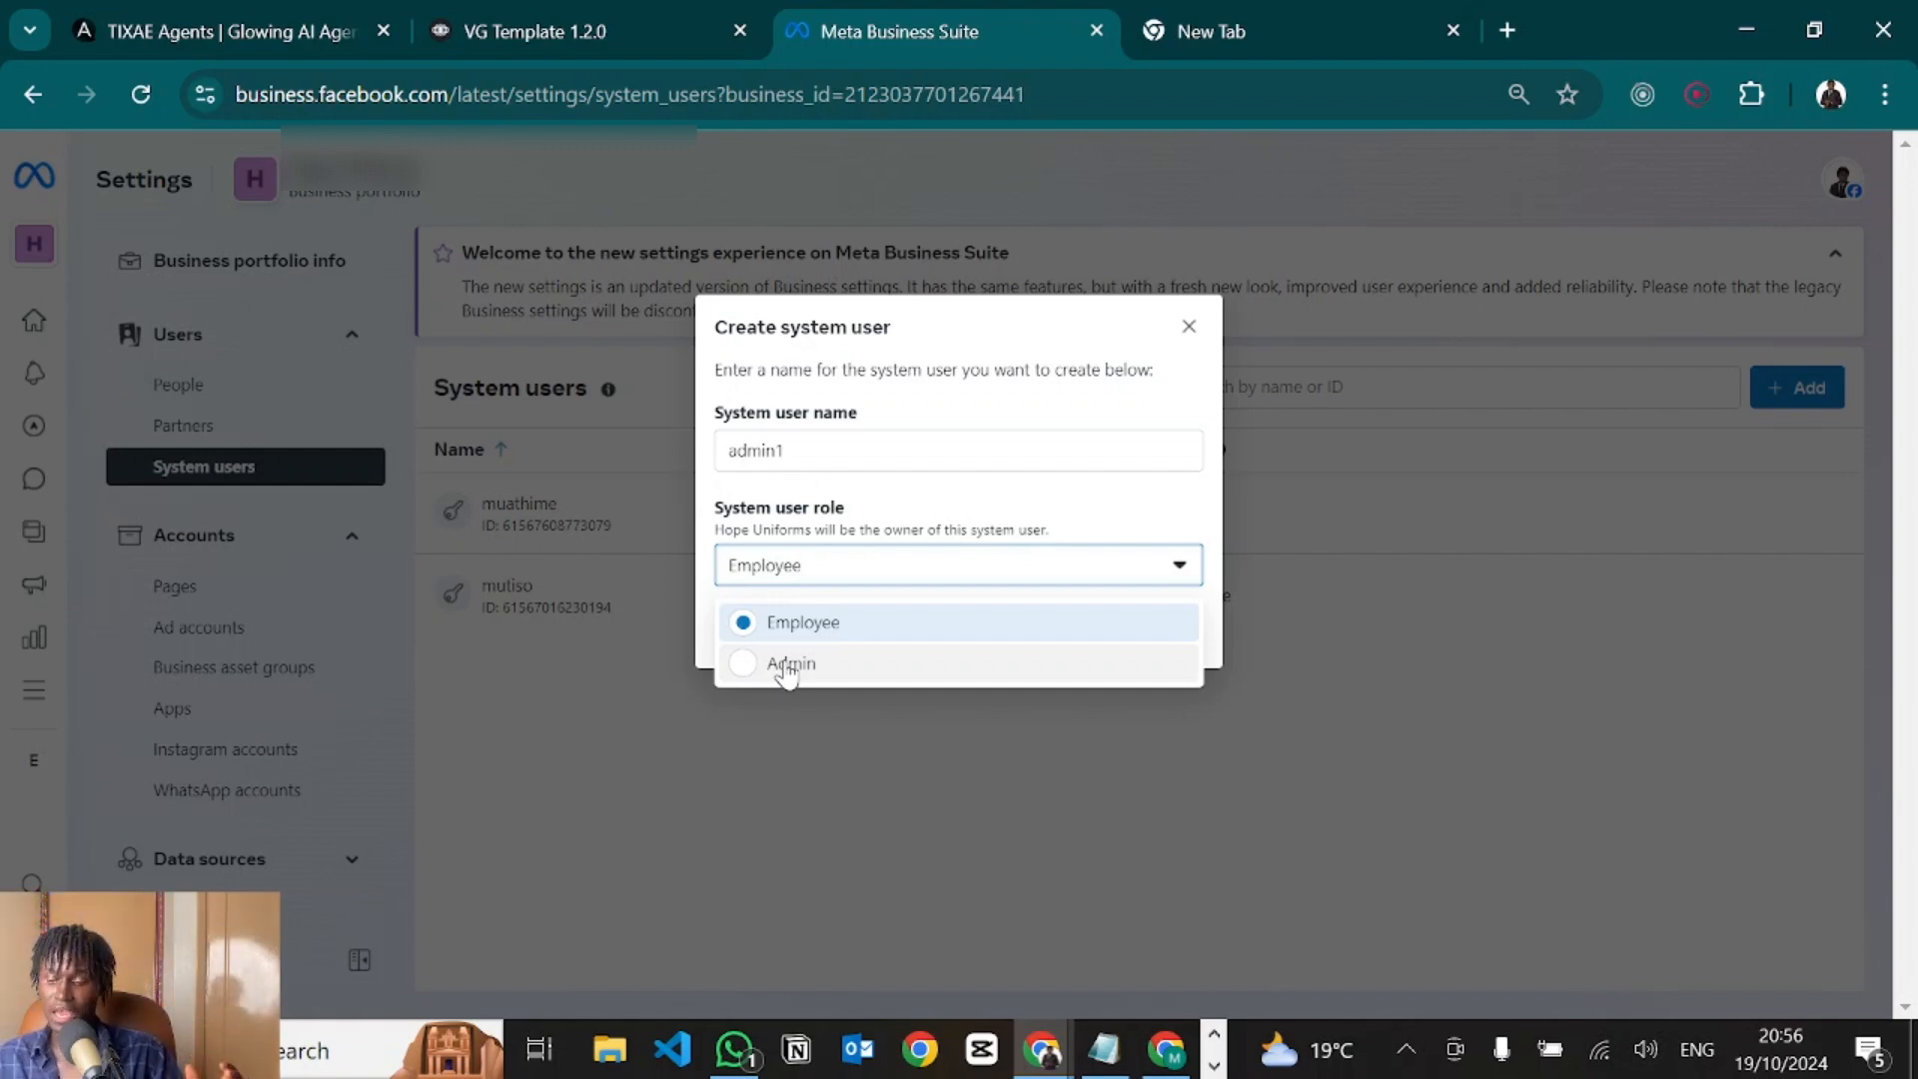
{"action": "left_click", "coordinate": [788, 665]}
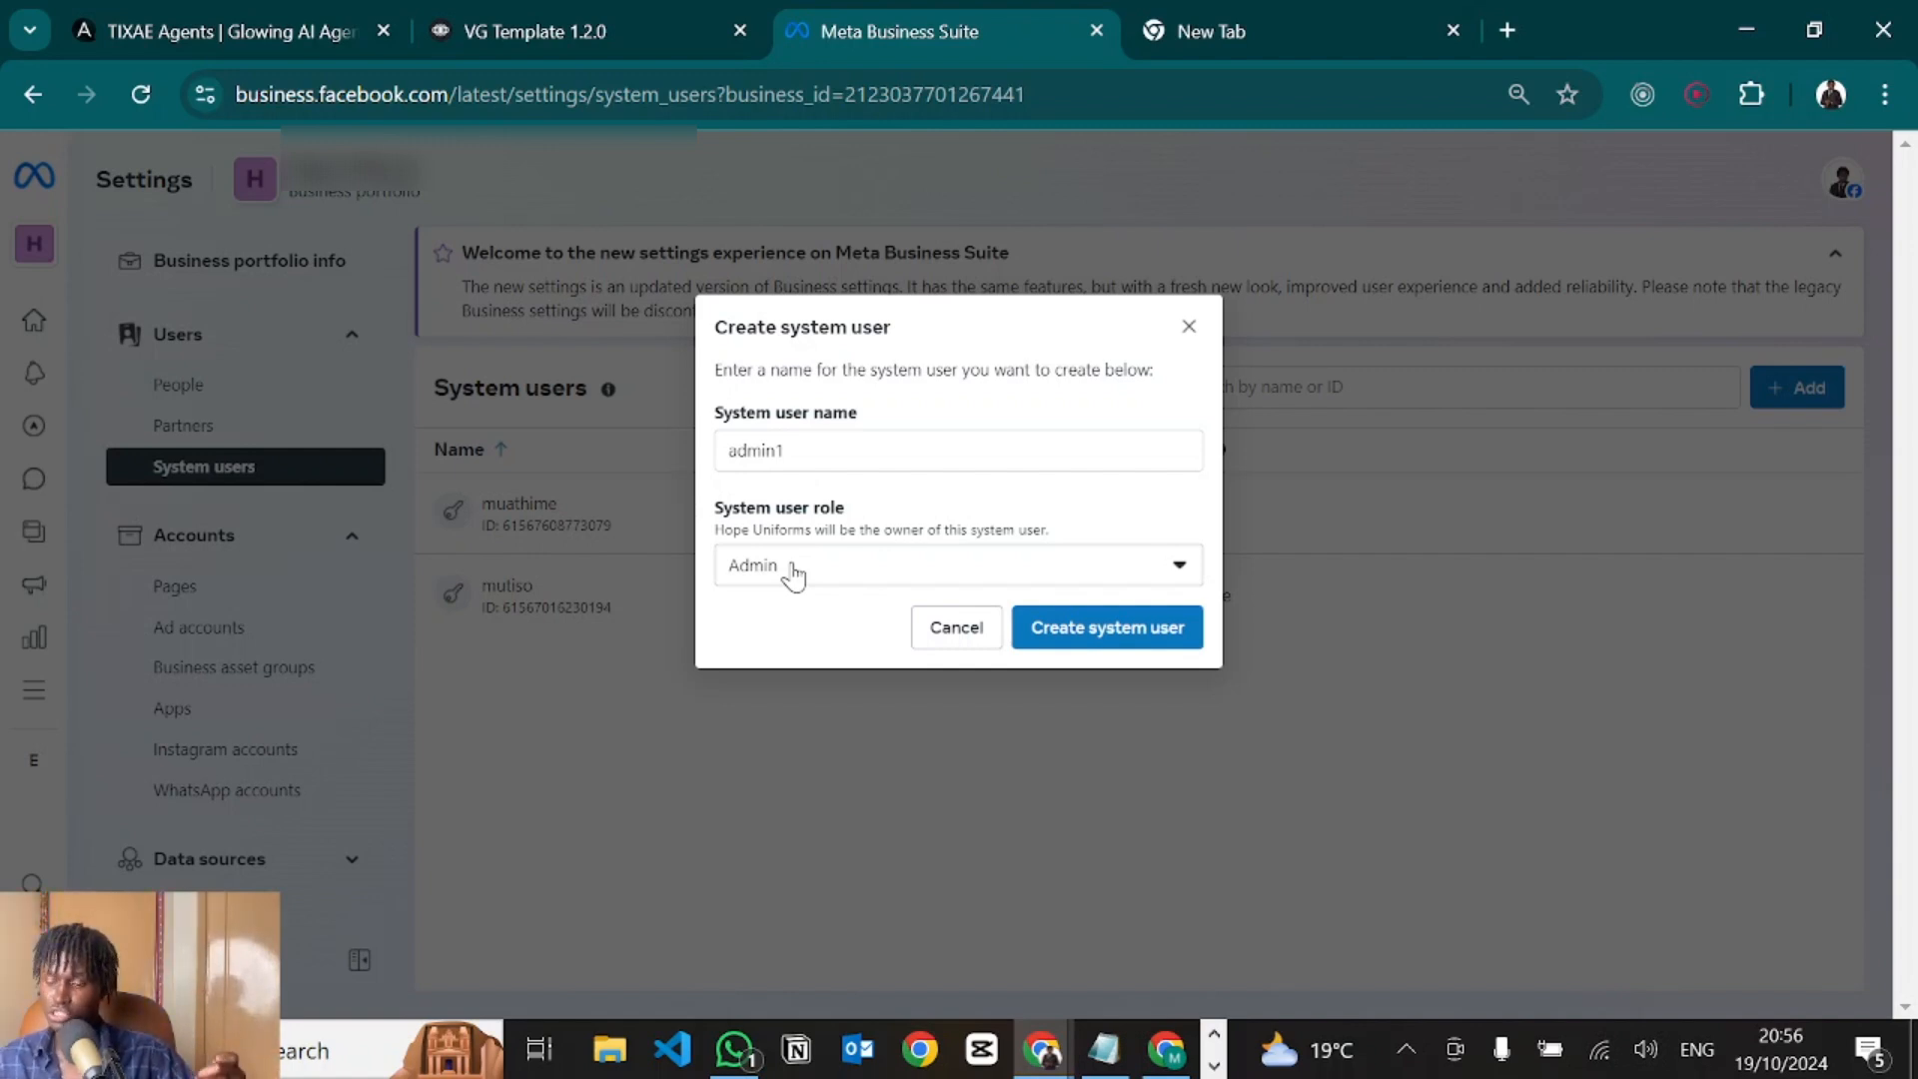
{"action": "double_click", "coordinate": [742, 577]}
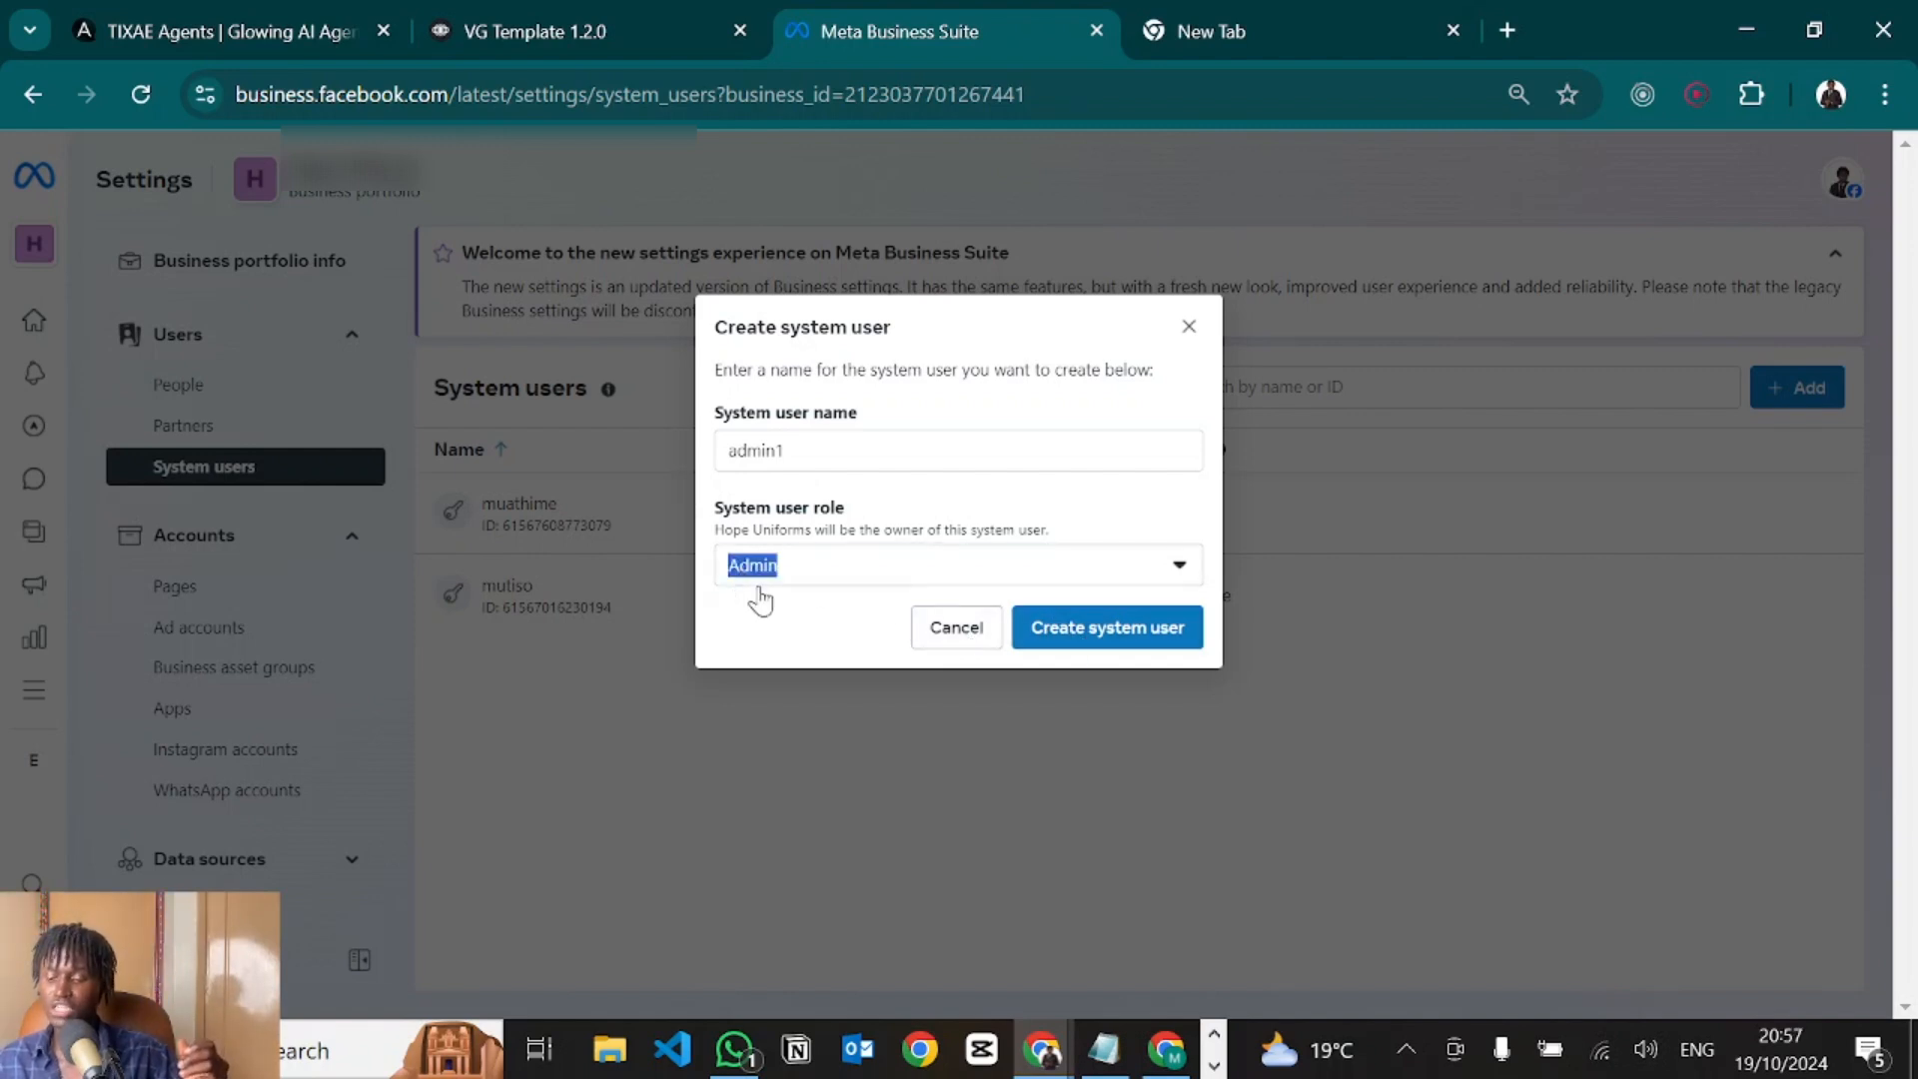
{"action": "left_click", "coordinate": [794, 585]}
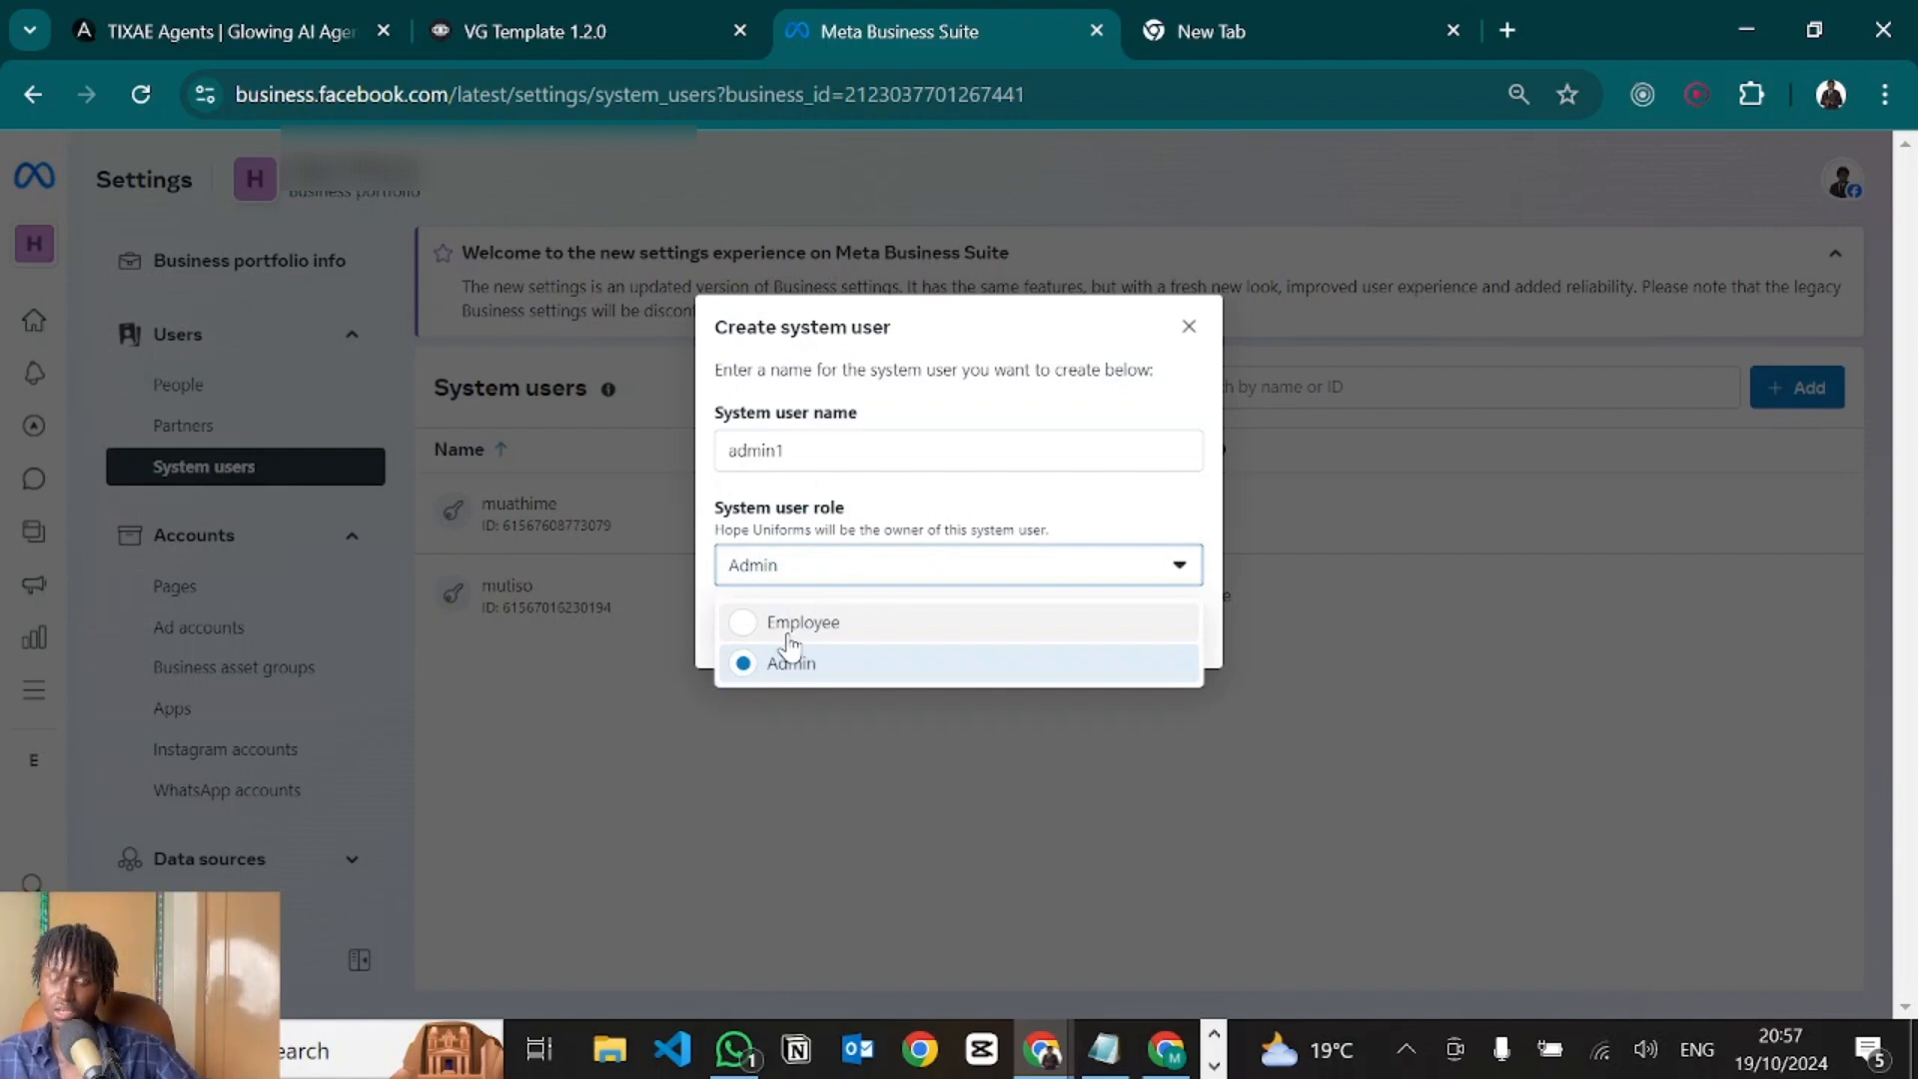
{"action": "left_click", "coordinate": [742, 496]}
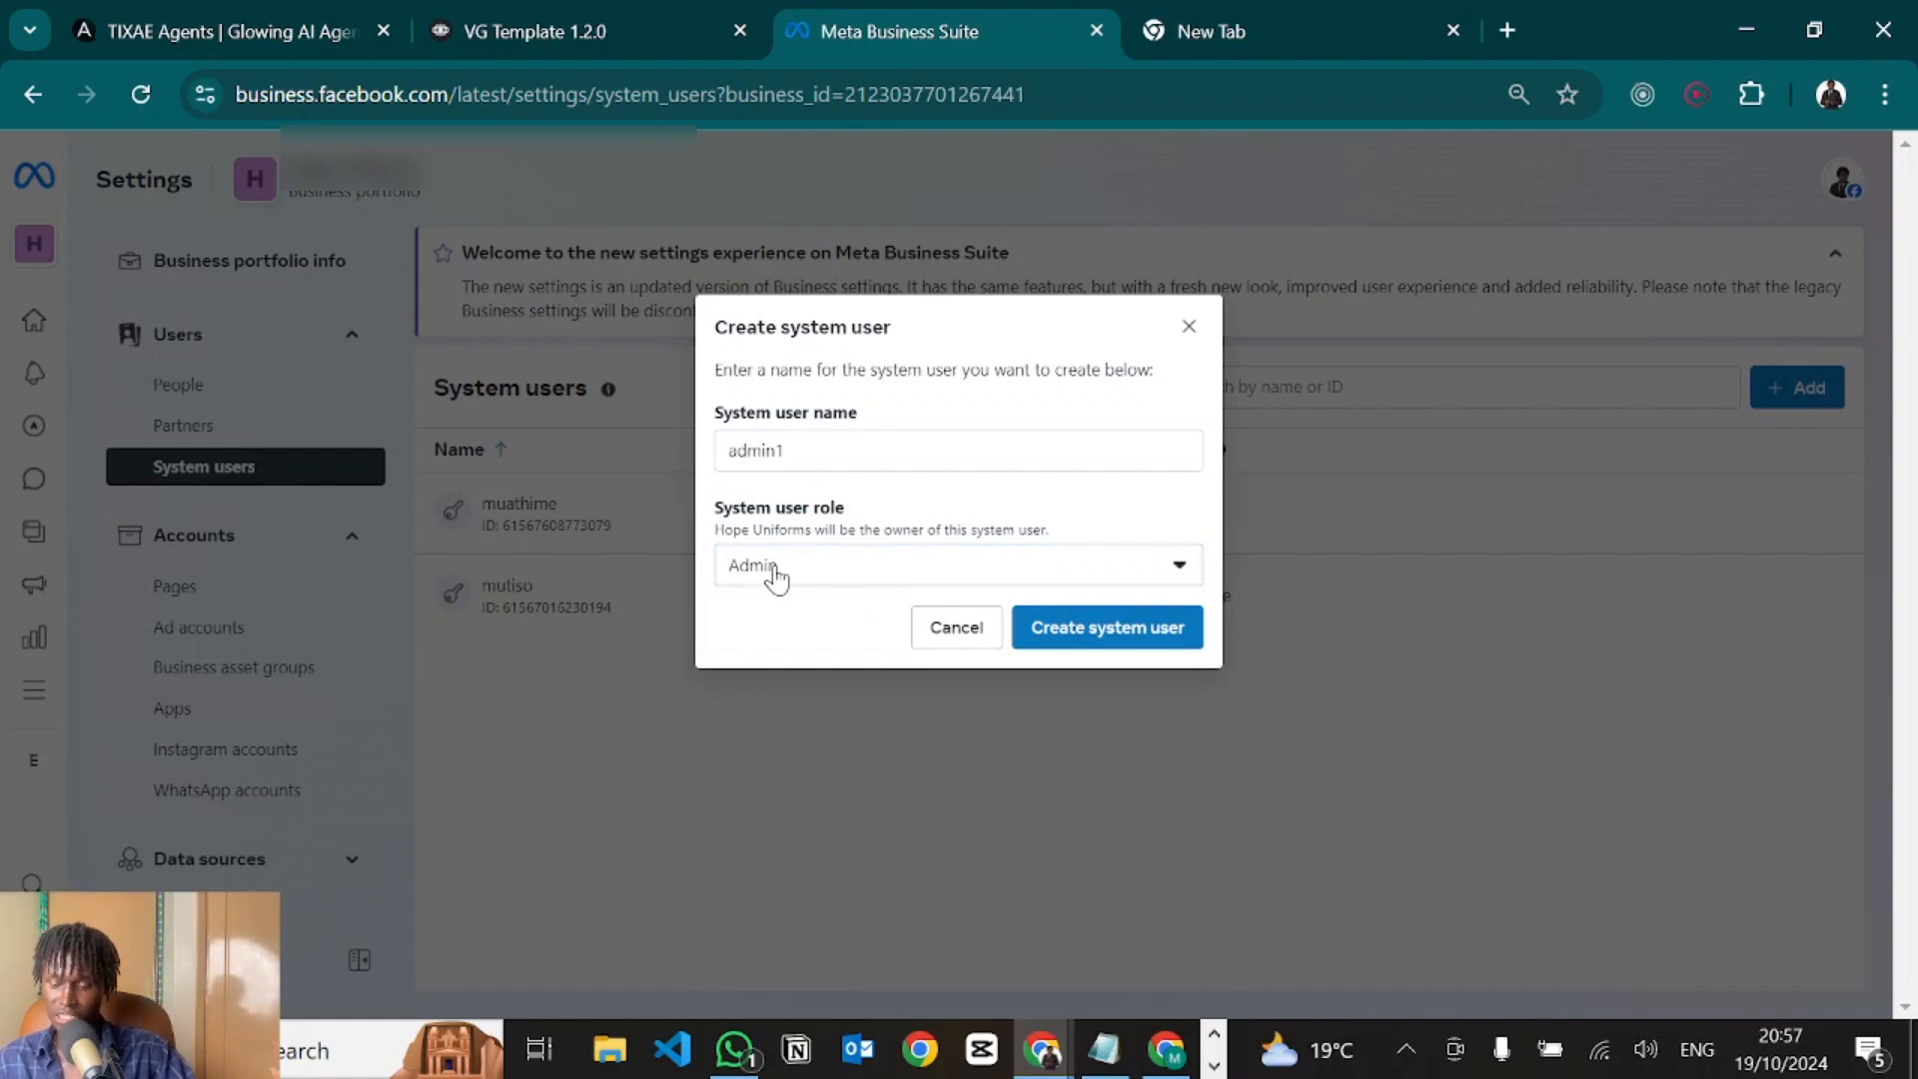
{"action": "left_click", "coordinate": [1188, 332]}
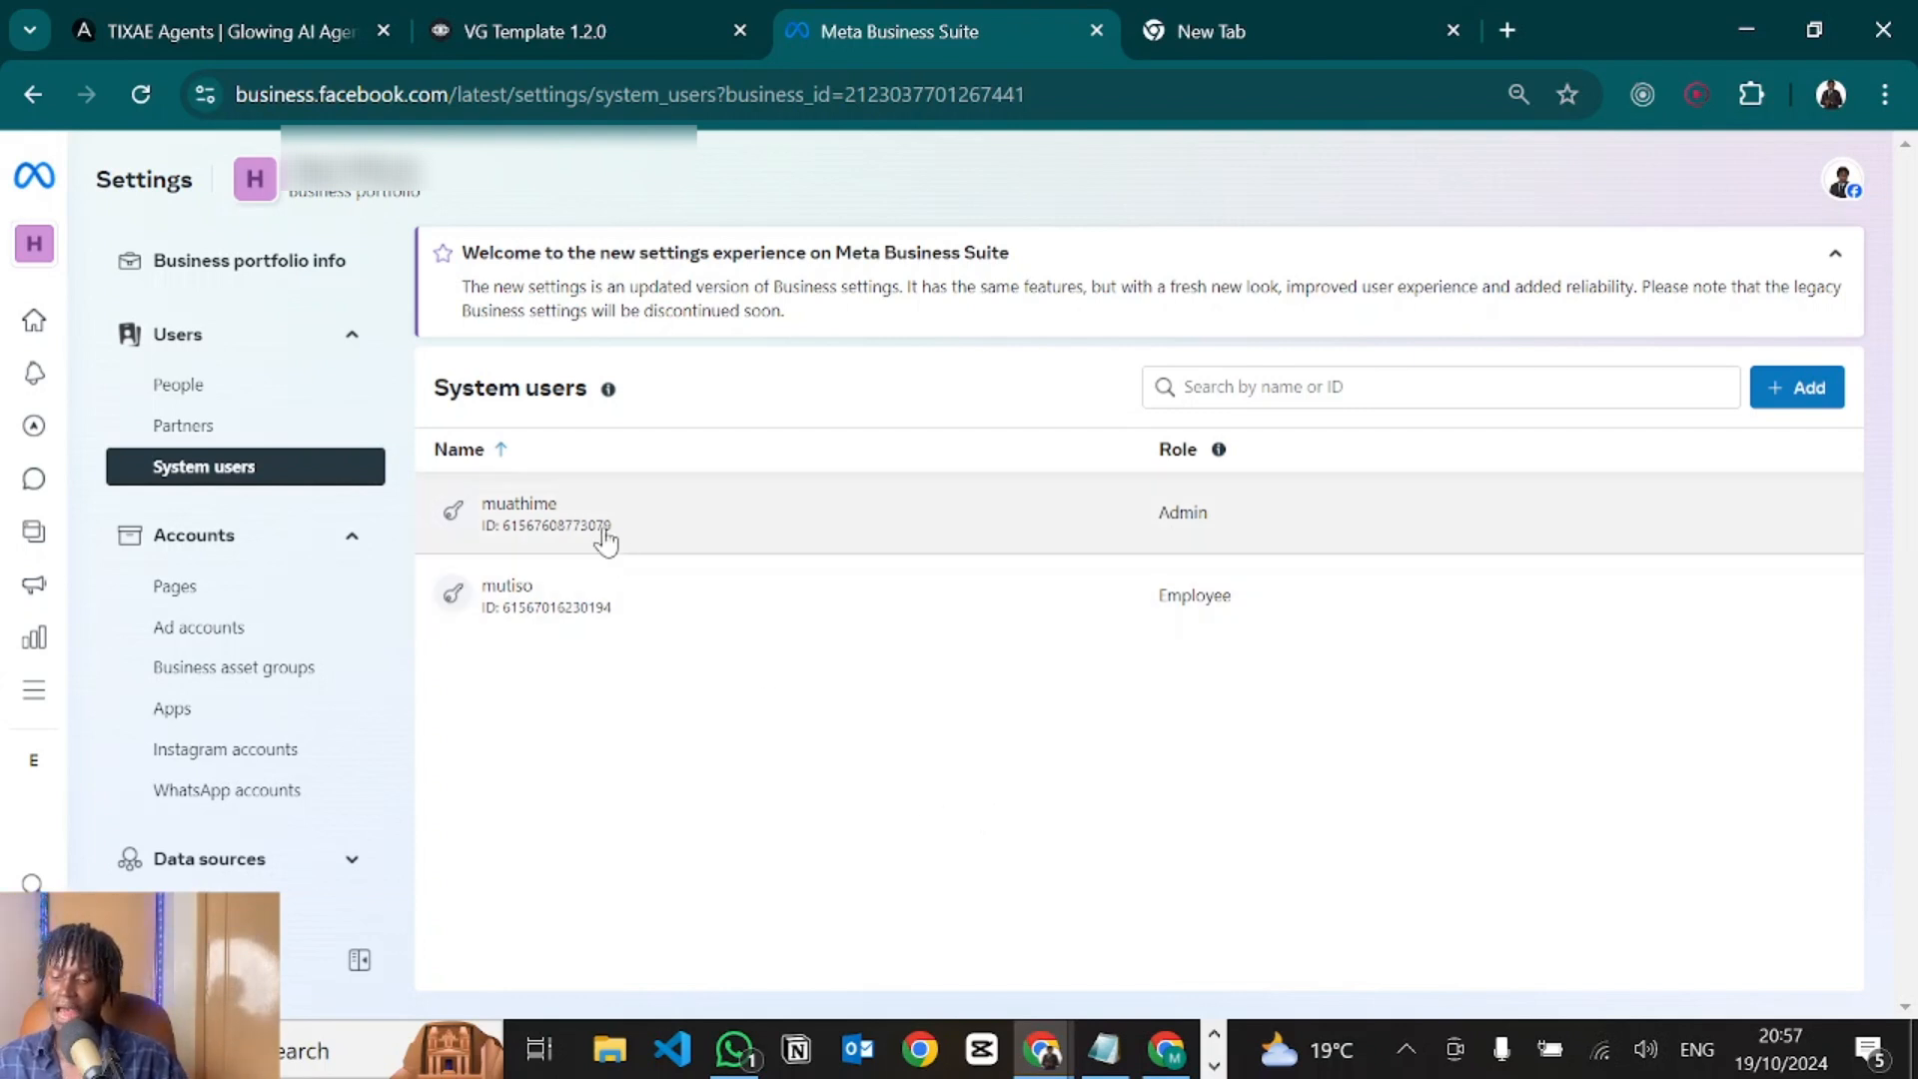
Open the Admin system user's details, cancel token generation, and review its Full control app access.
{"action": "left_click", "coordinate": [589, 520]}
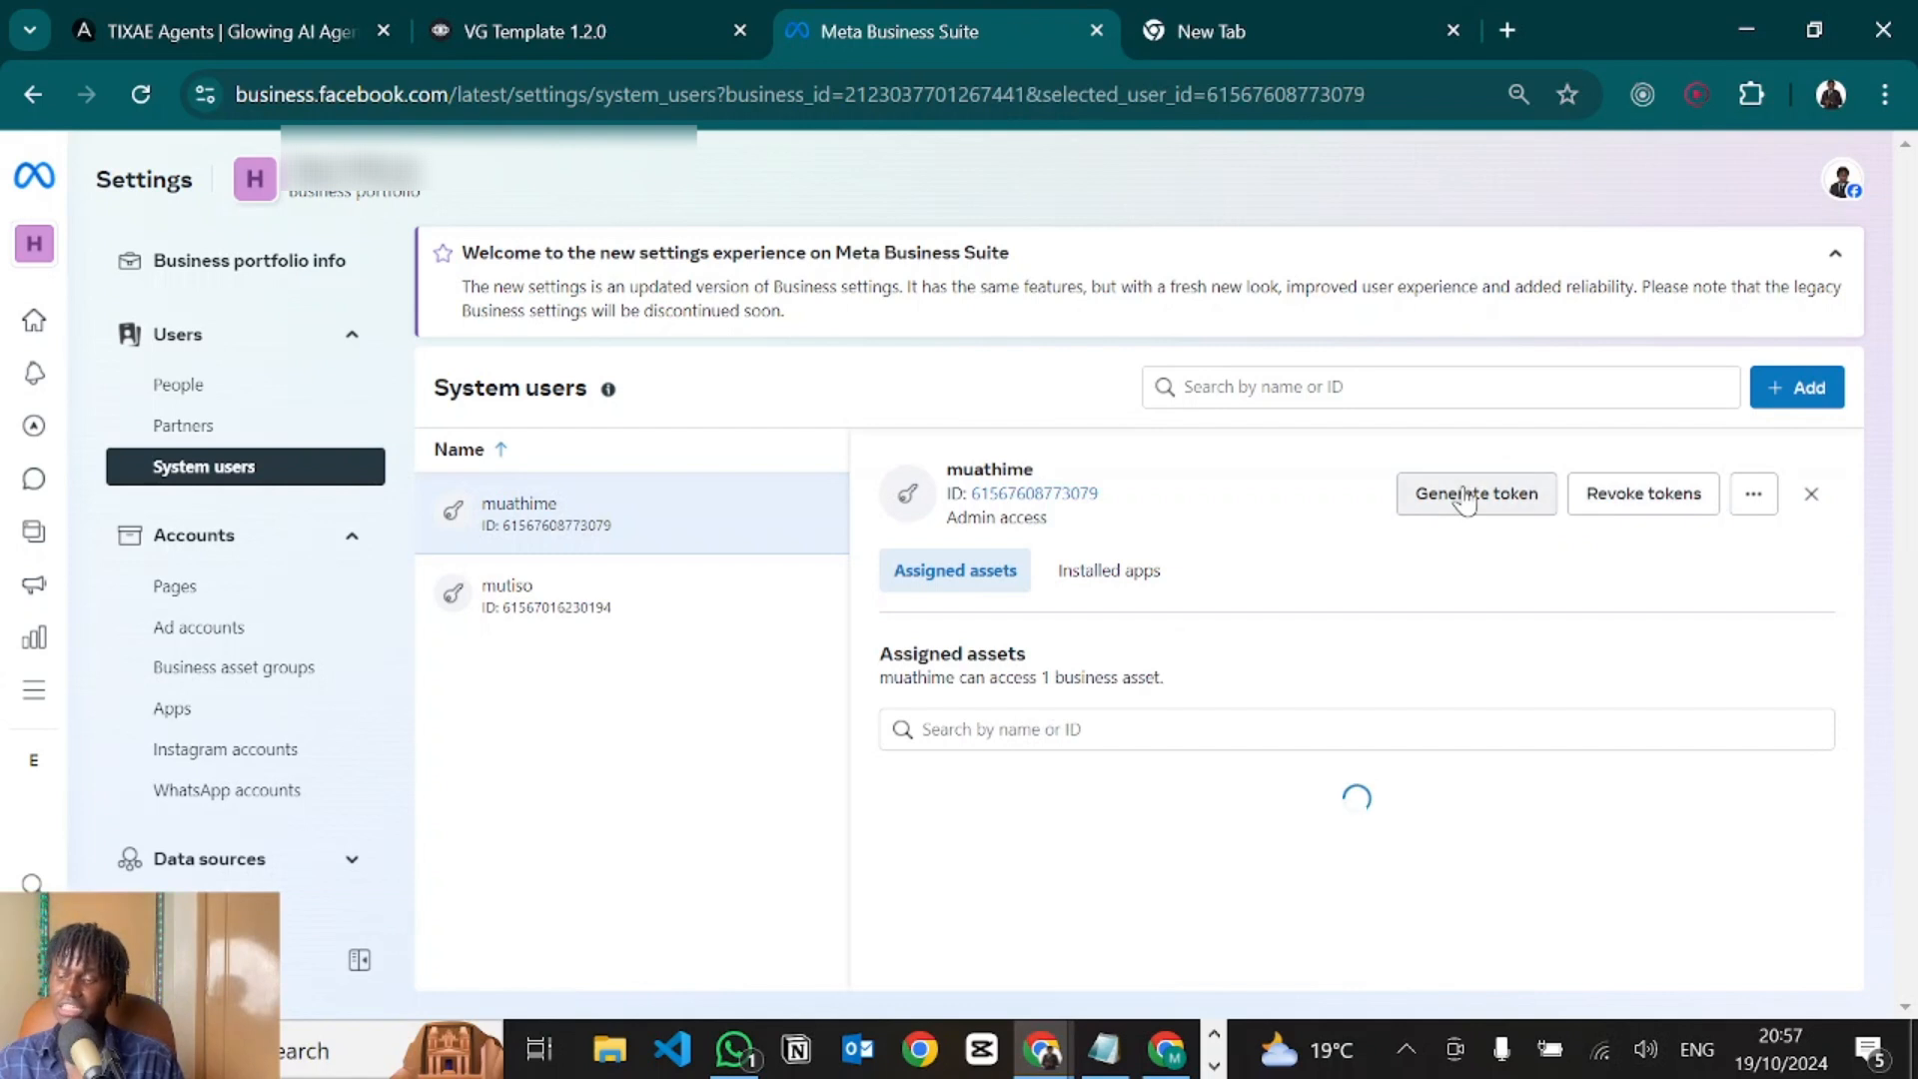
{"action": "left_click", "coordinate": [1462, 496]}
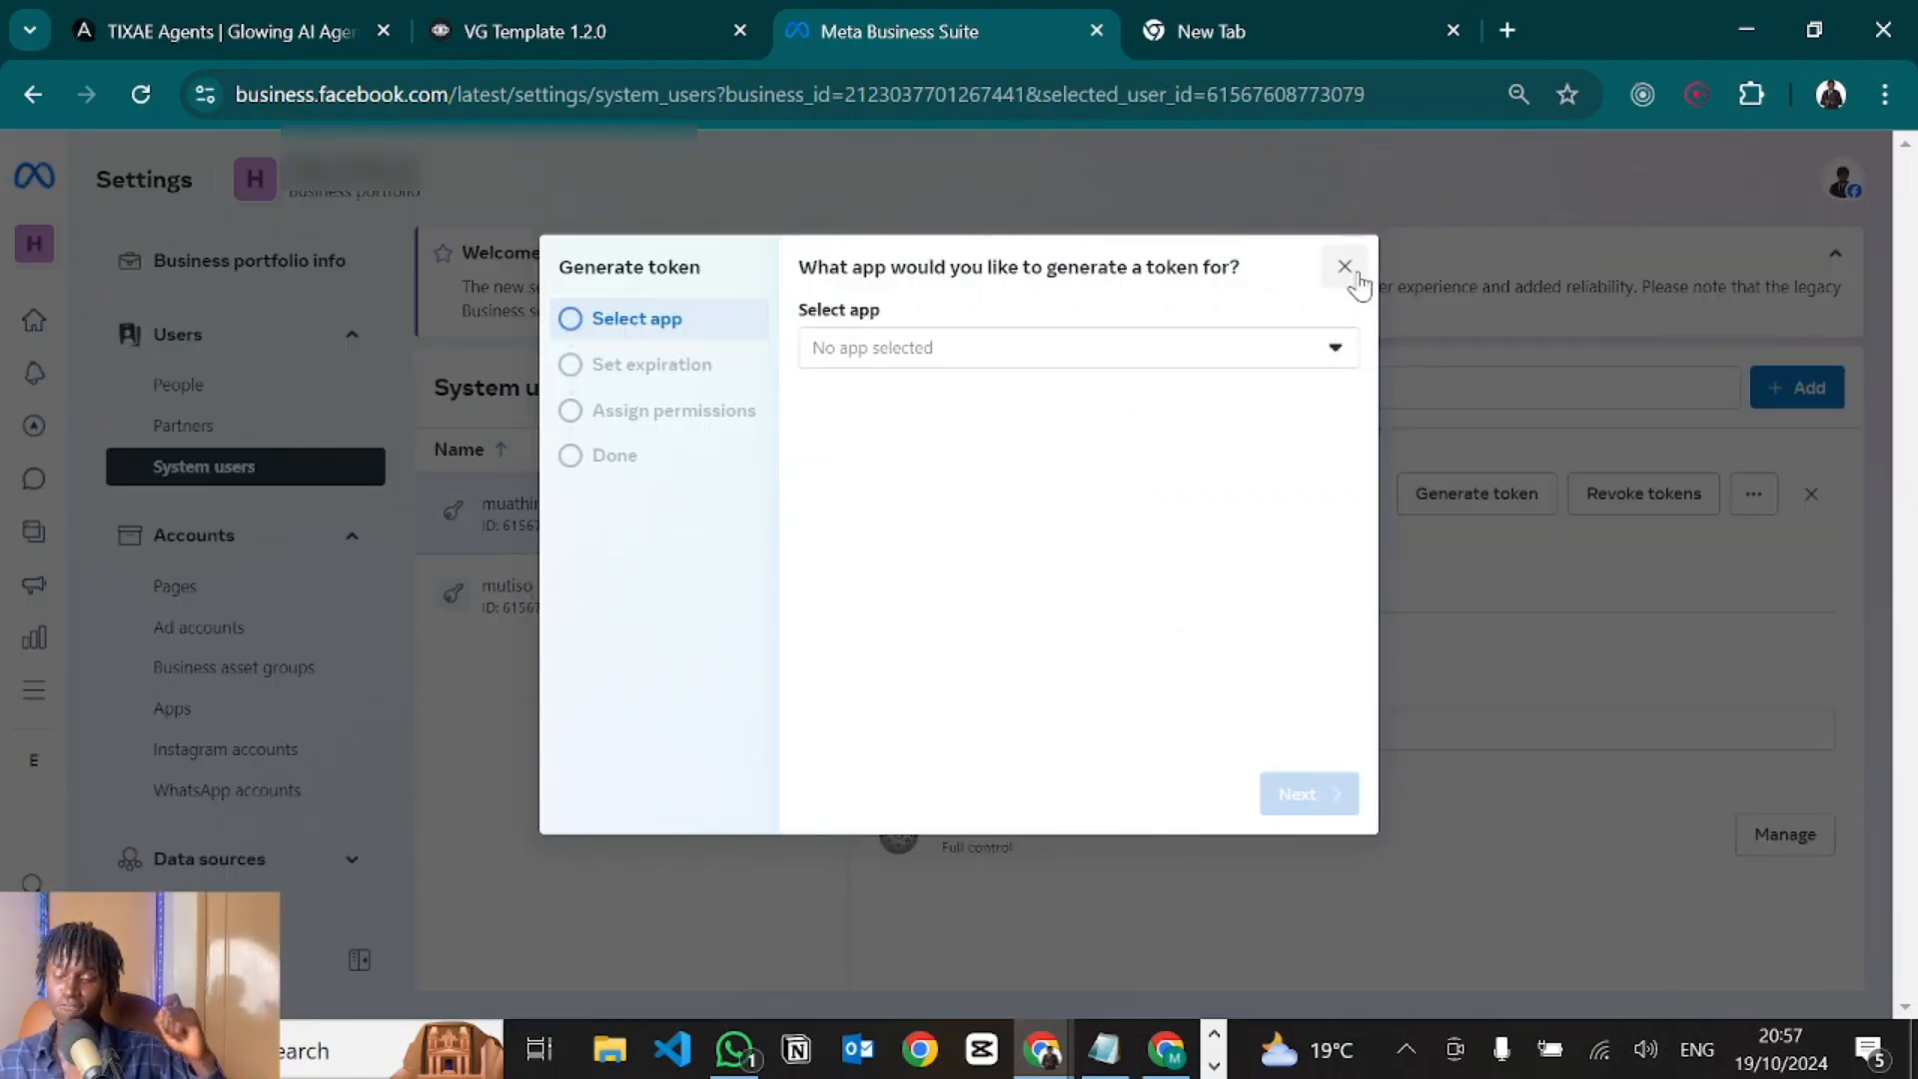
{"action": "left_click", "coordinate": [1344, 266]}
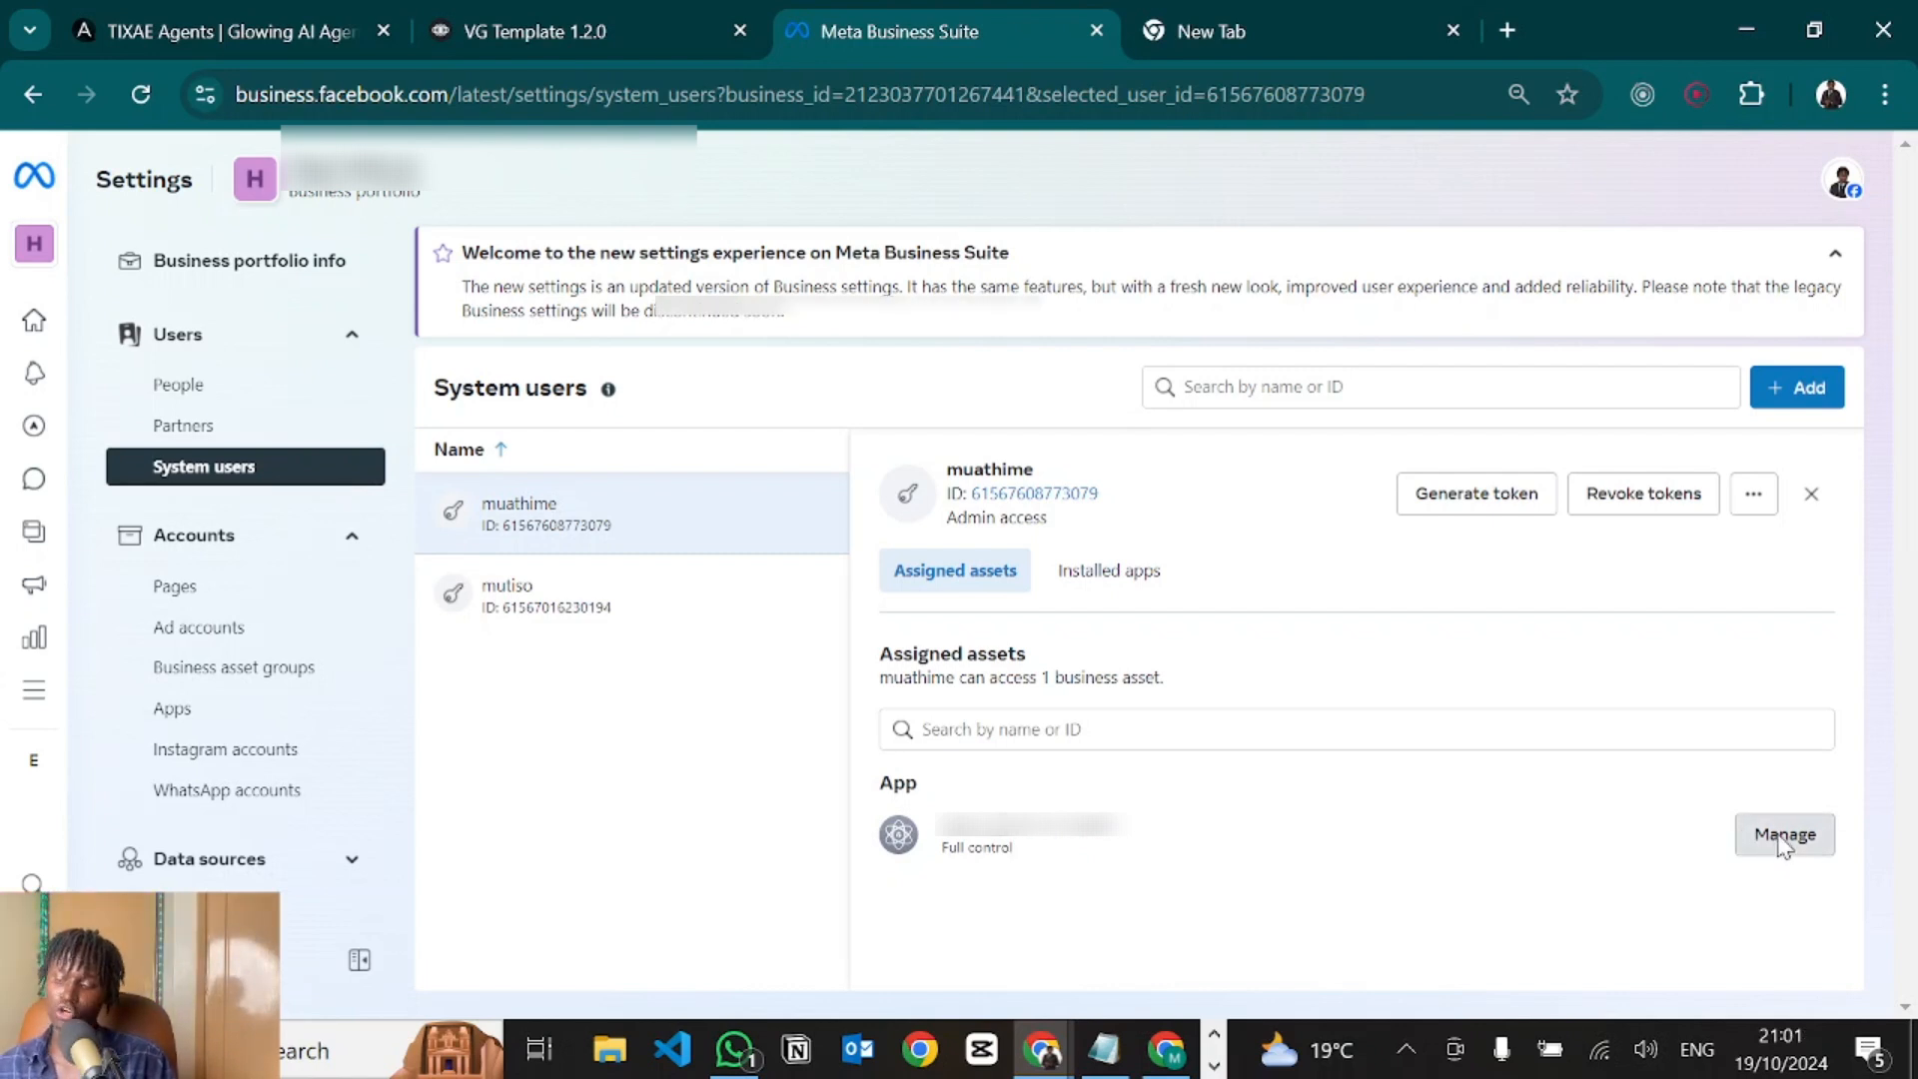
{"action": "left_click", "coordinate": [1778, 839]}
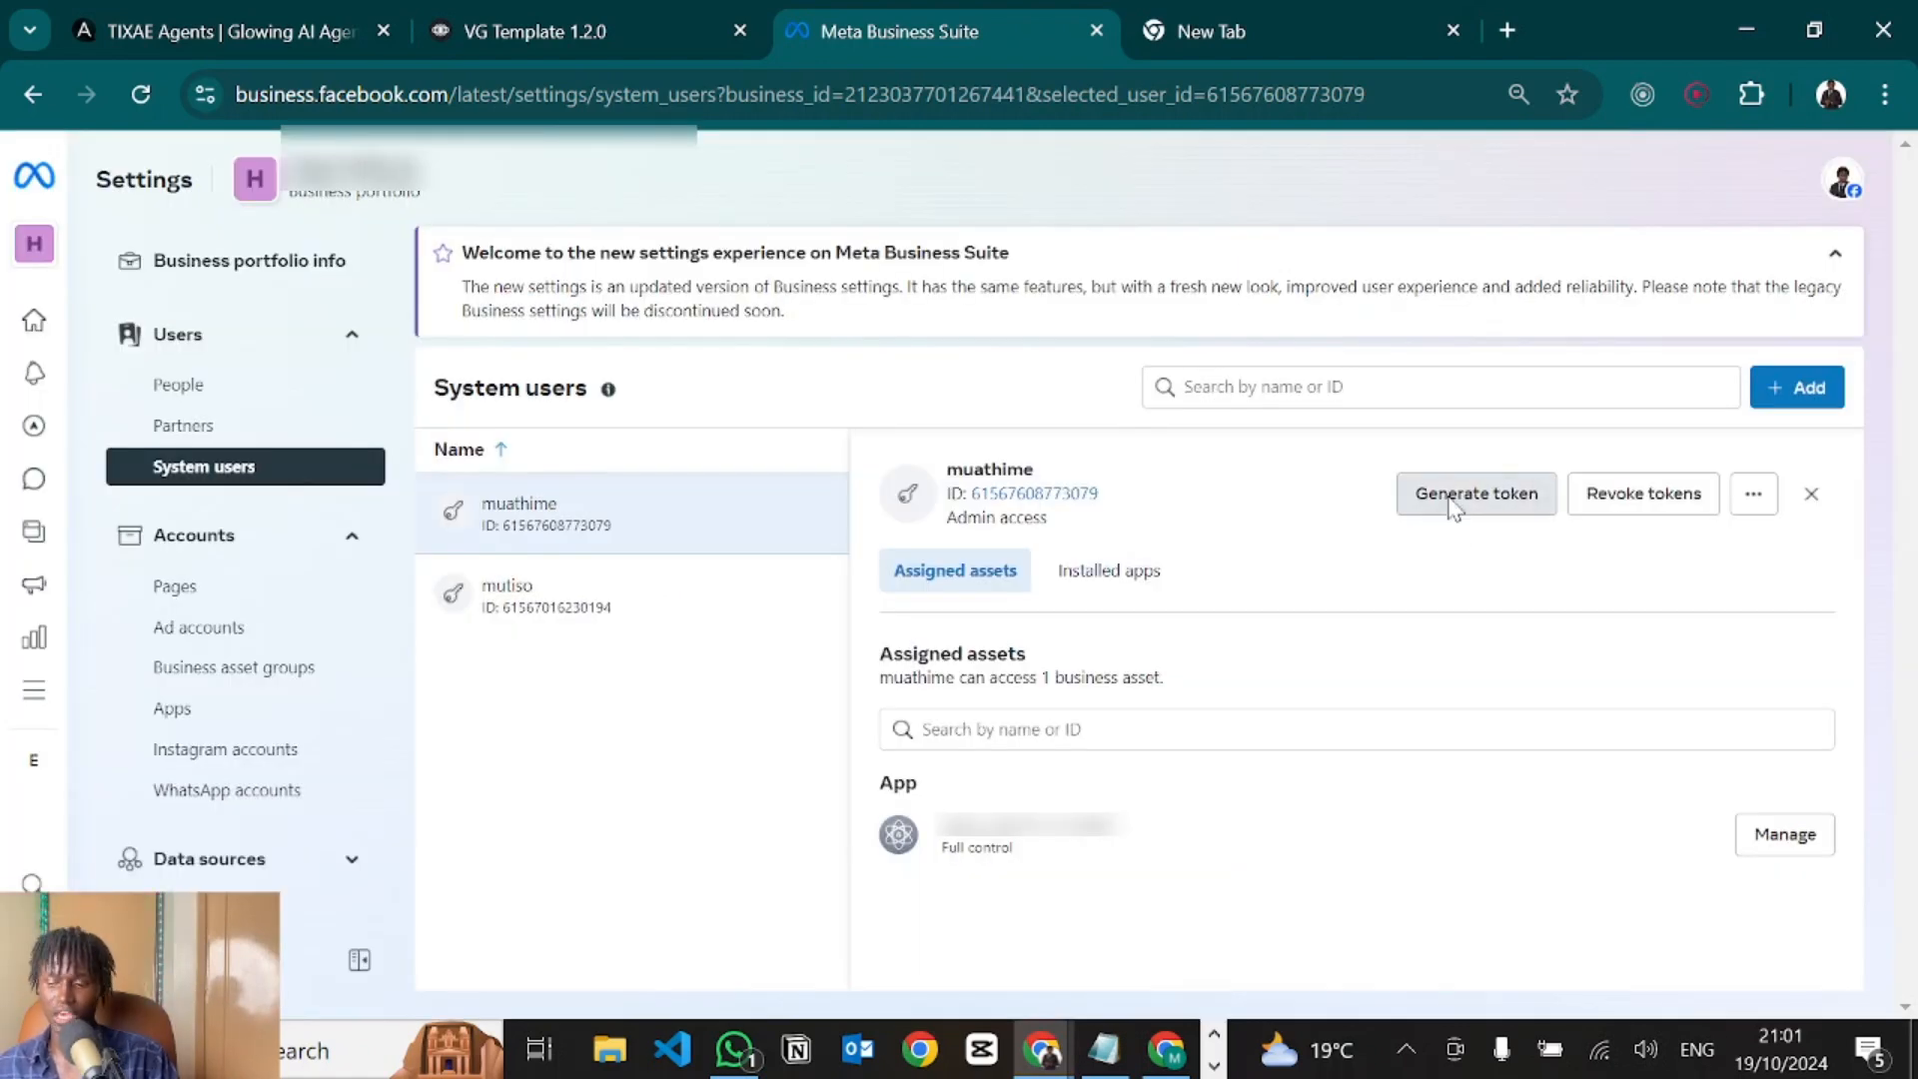
Start a token for the tester ai agent app with Never expiry and proceed to permissions.
{"action": "left_click", "coordinate": [1451, 507]}
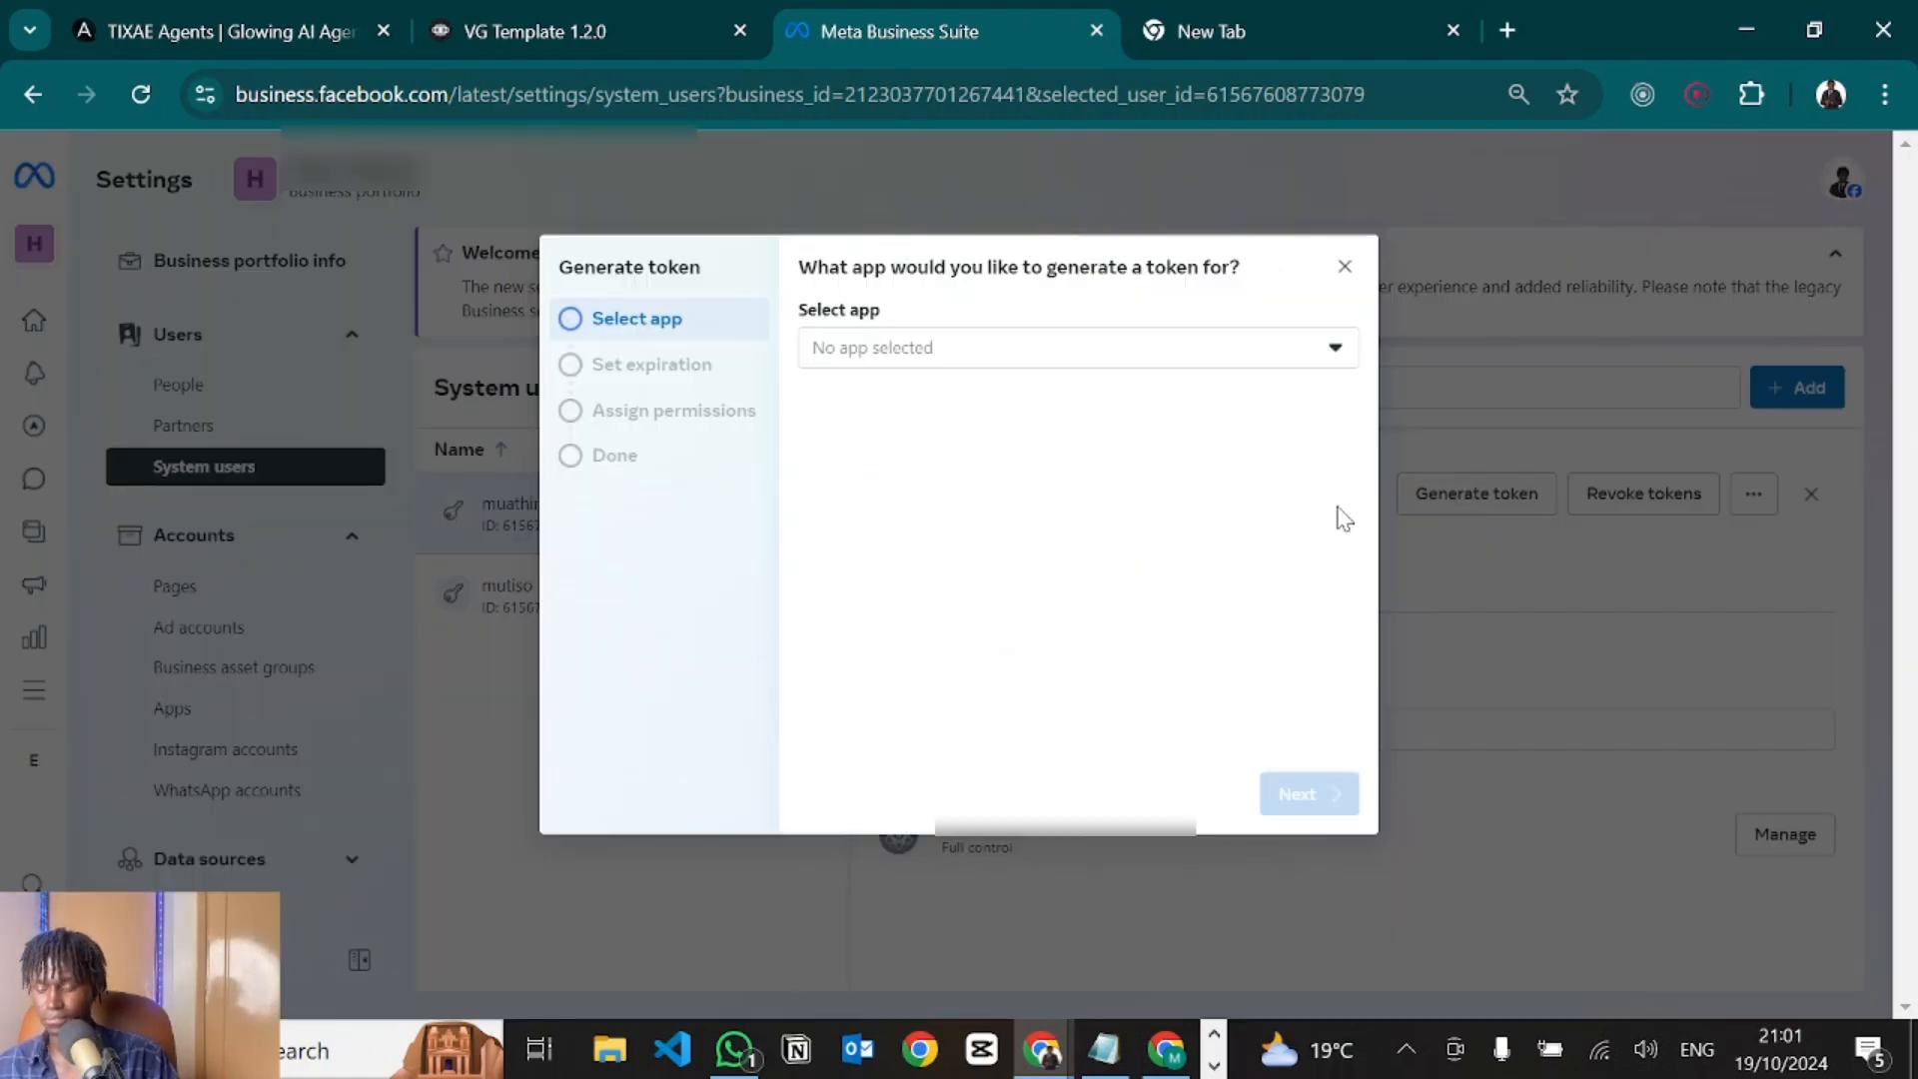
{"action": "left_click", "coordinate": [871, 350]}
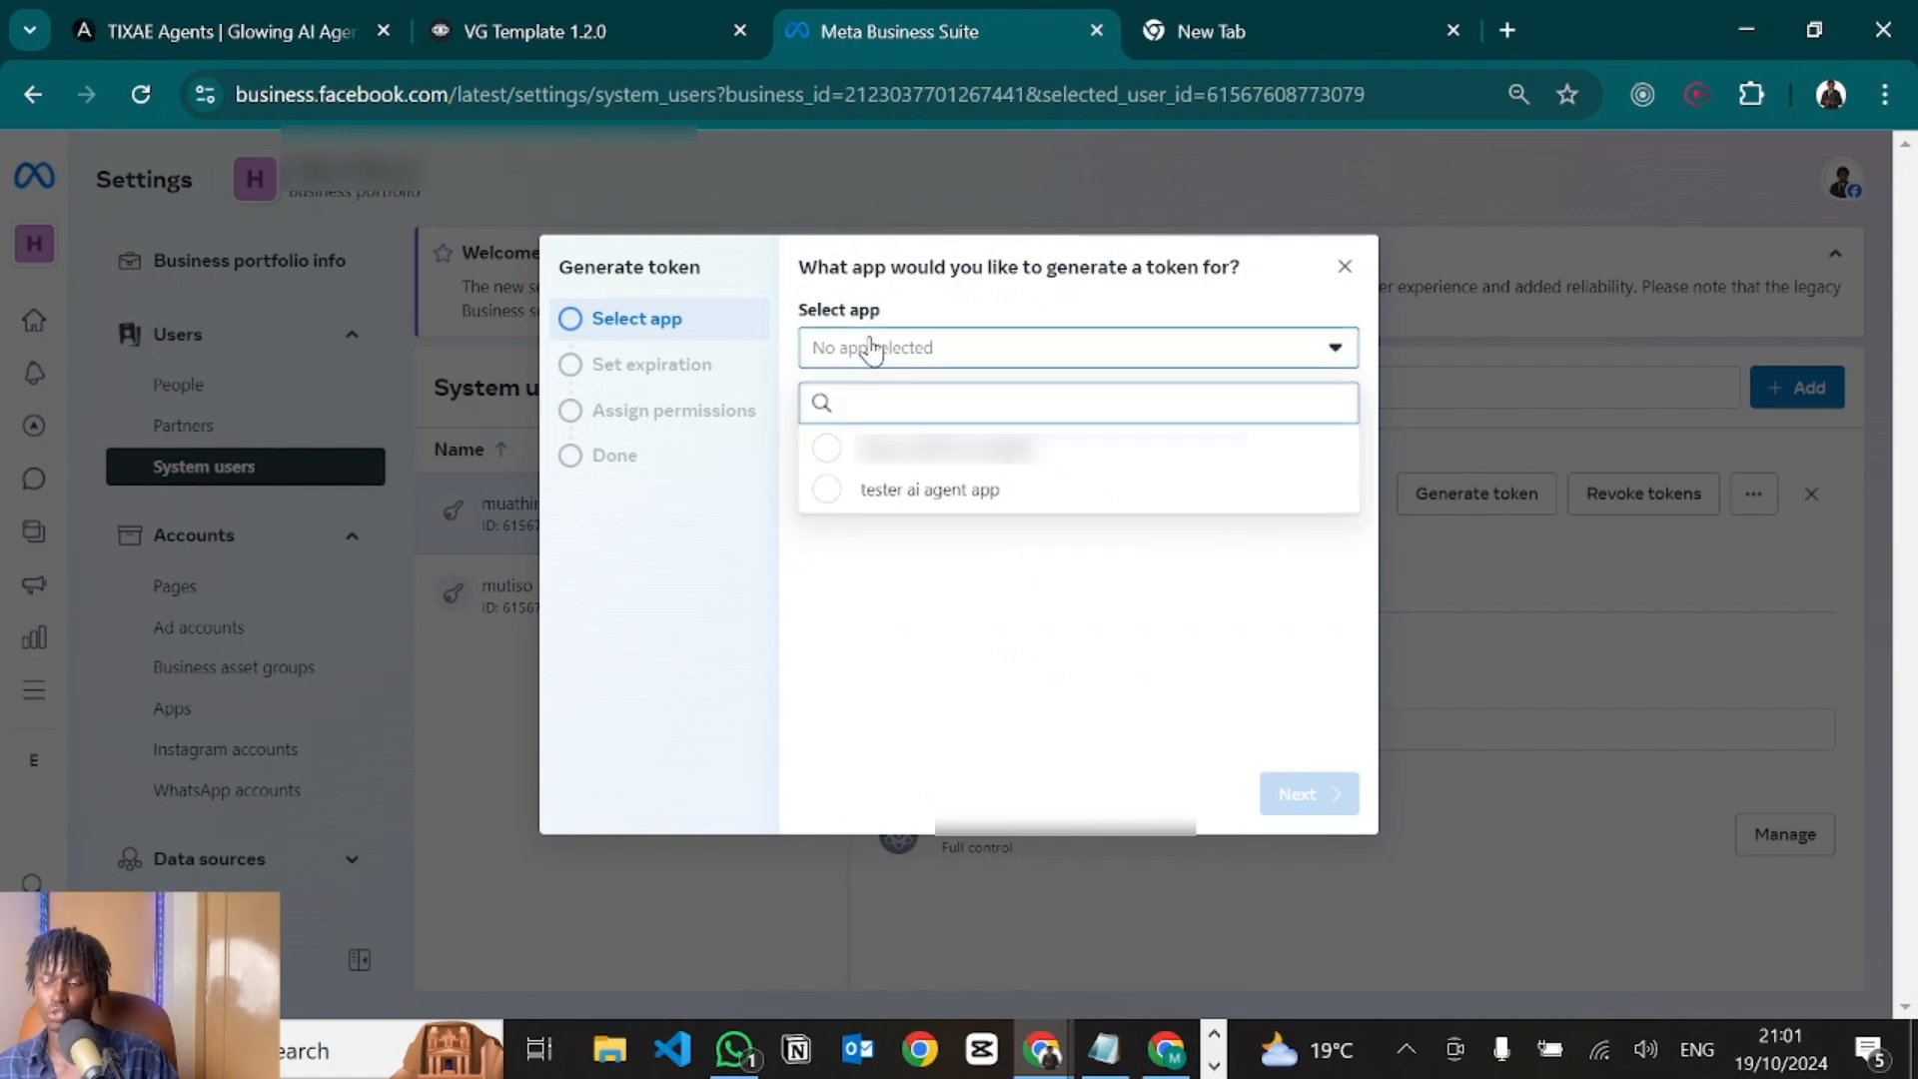
{"action": "left_click", "coordinate": [899, 492]}
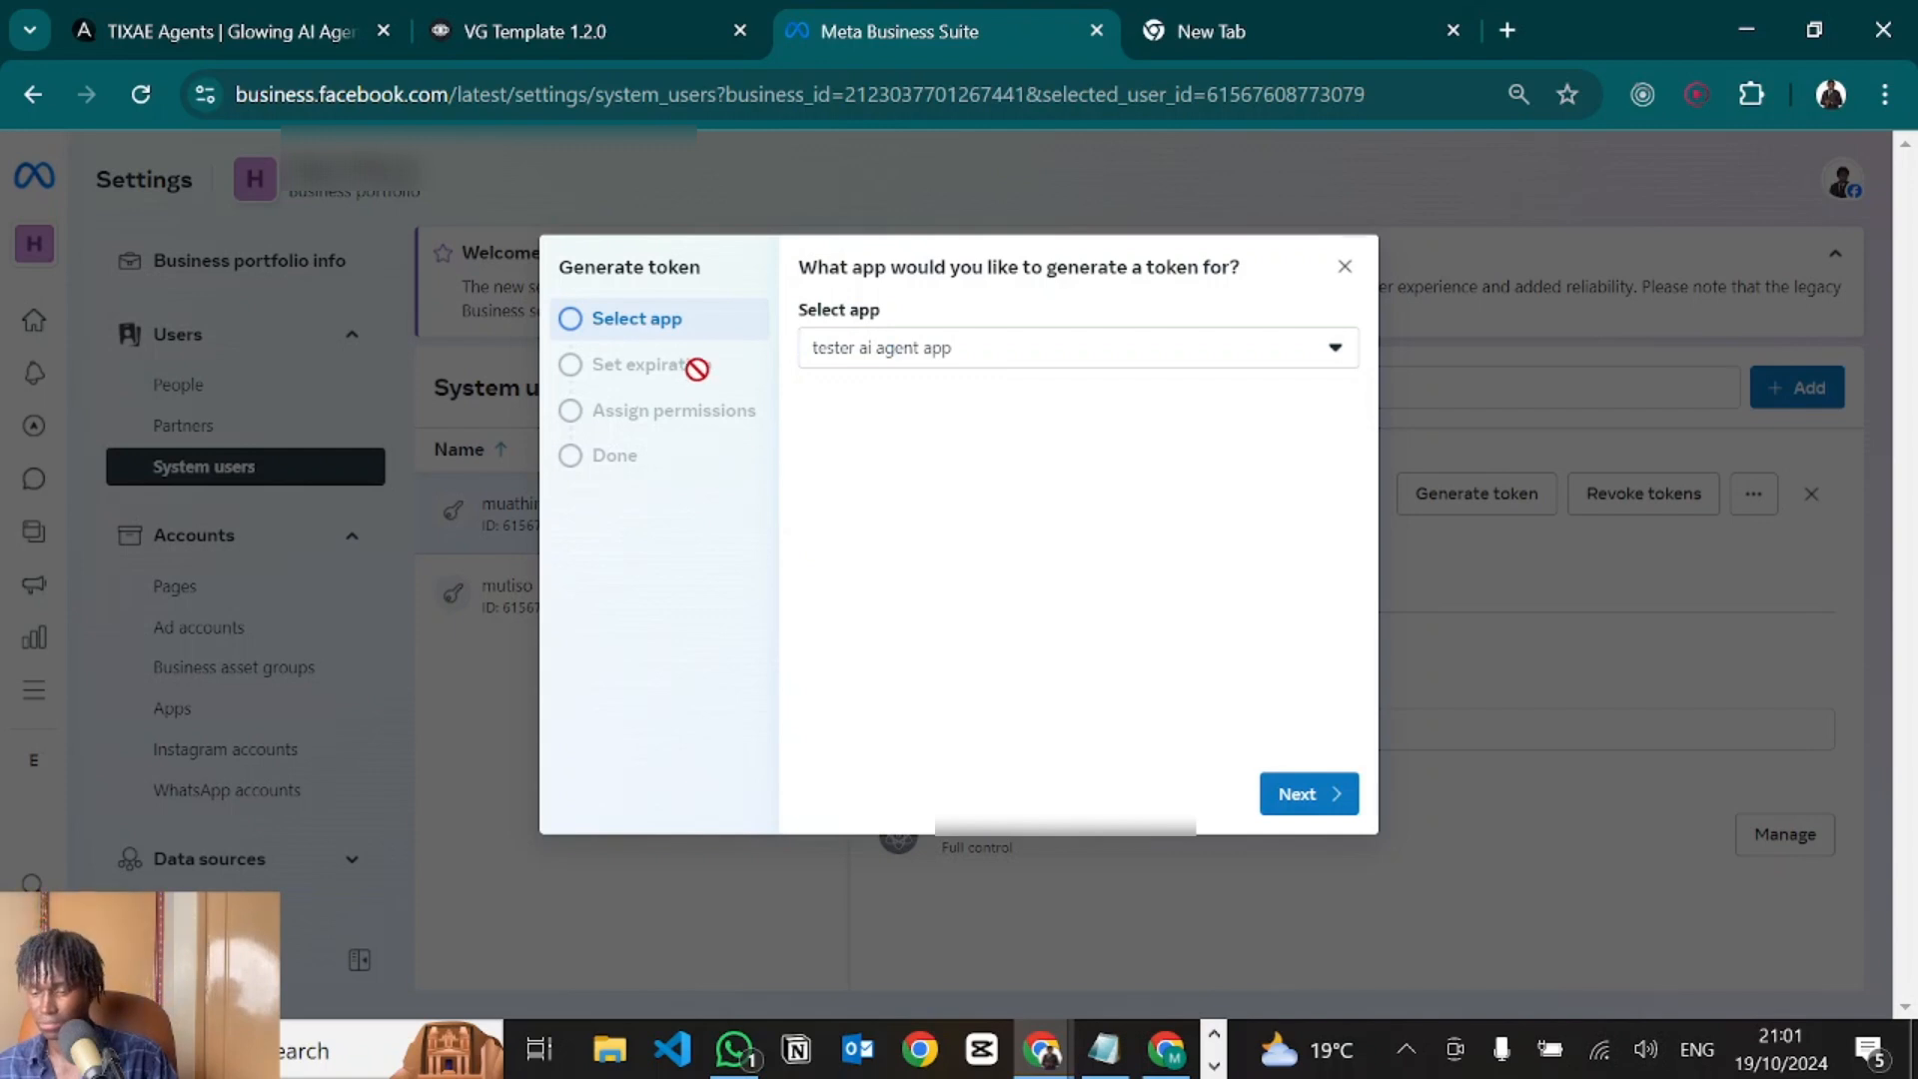
{"action": "left_click", "coordinate": [1300, 792]}
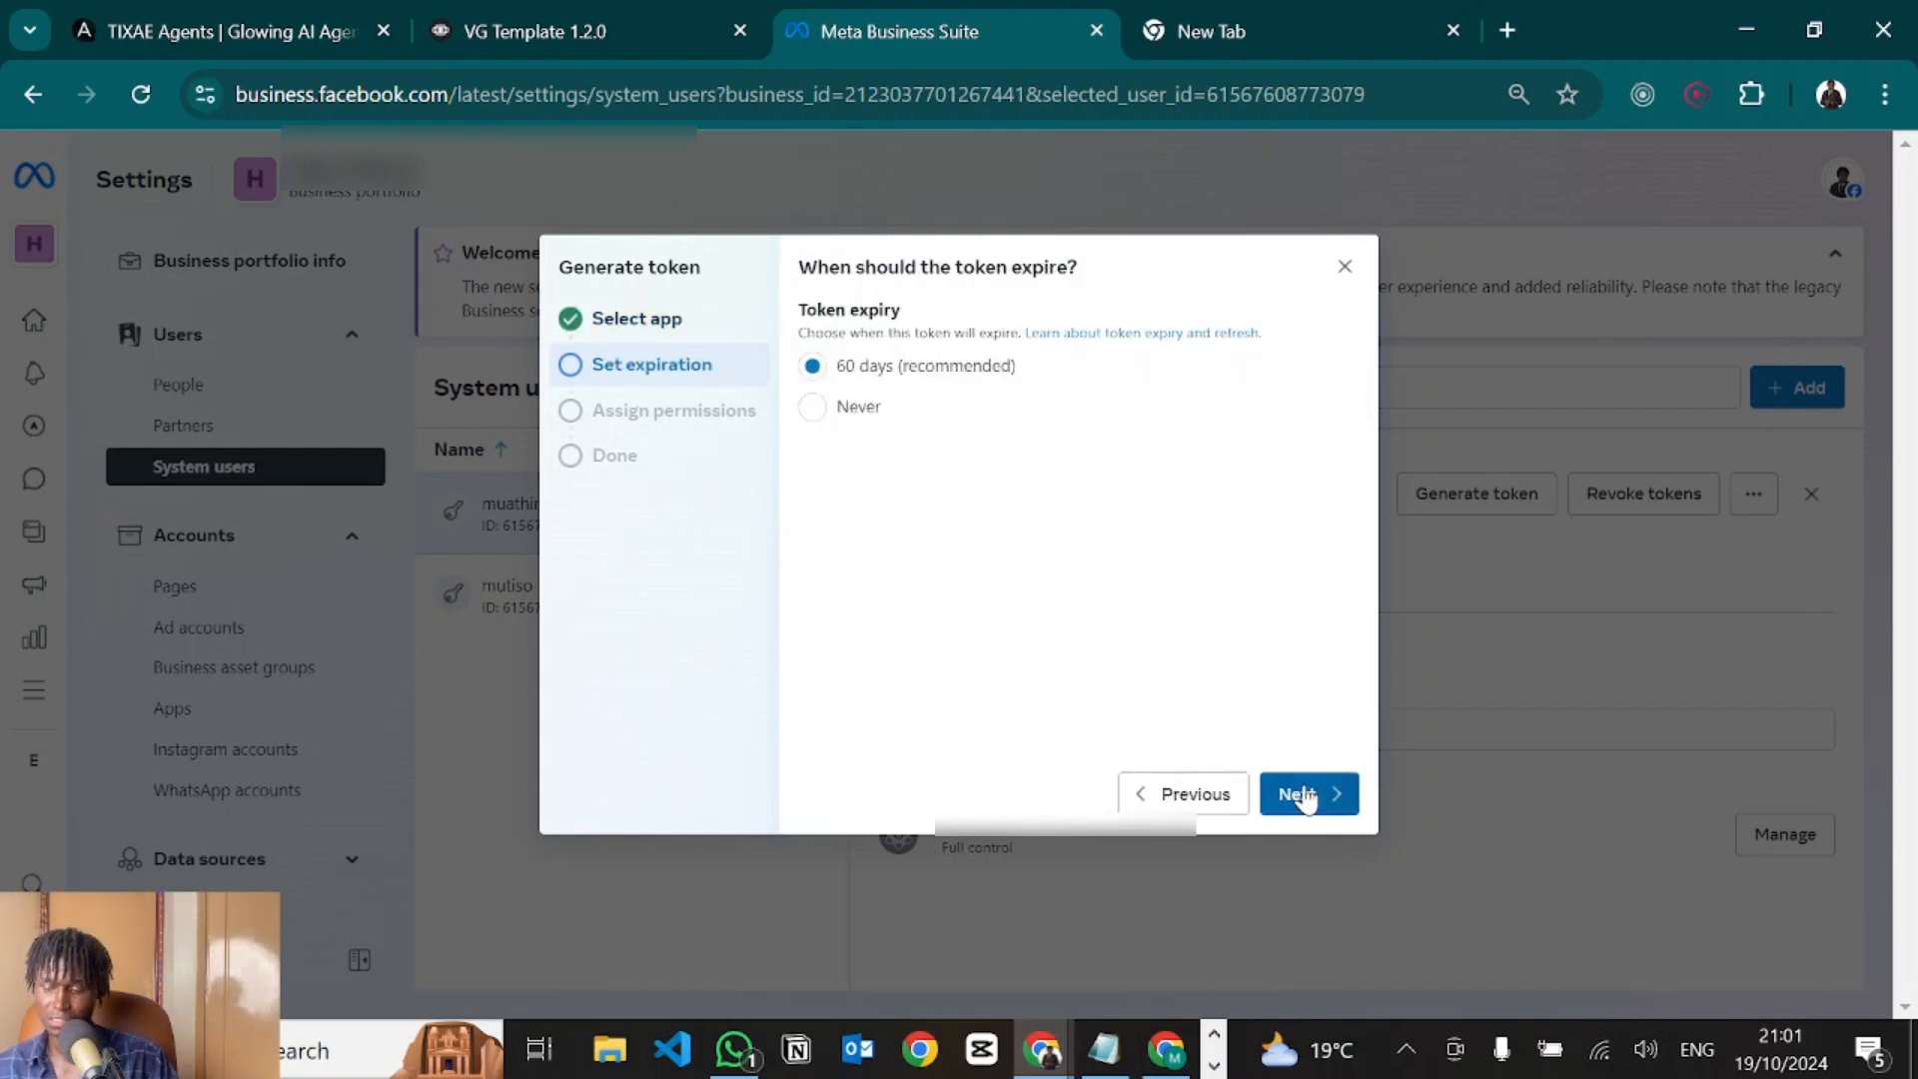
{"action": "left_click", "coordinate": [812, 409]}
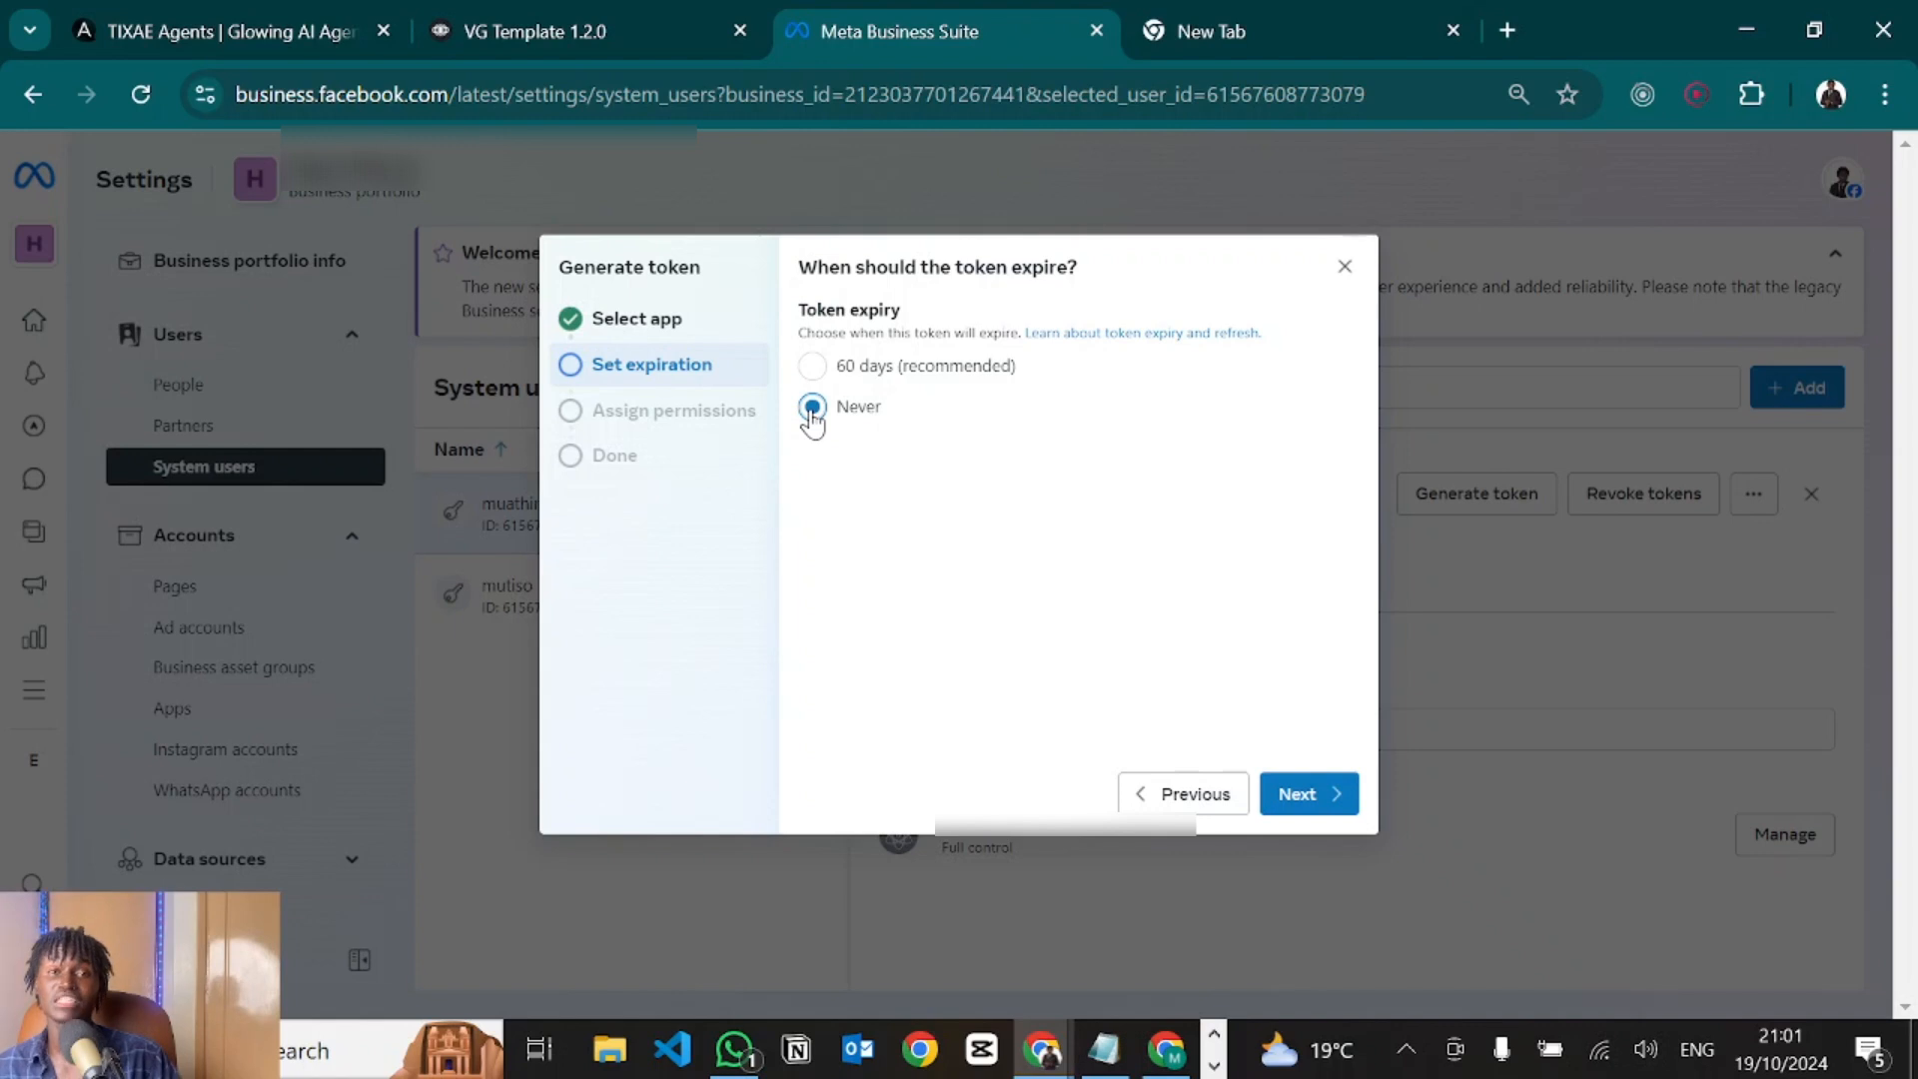
{"action": "left_click", "coordinate": [1308, 794]}
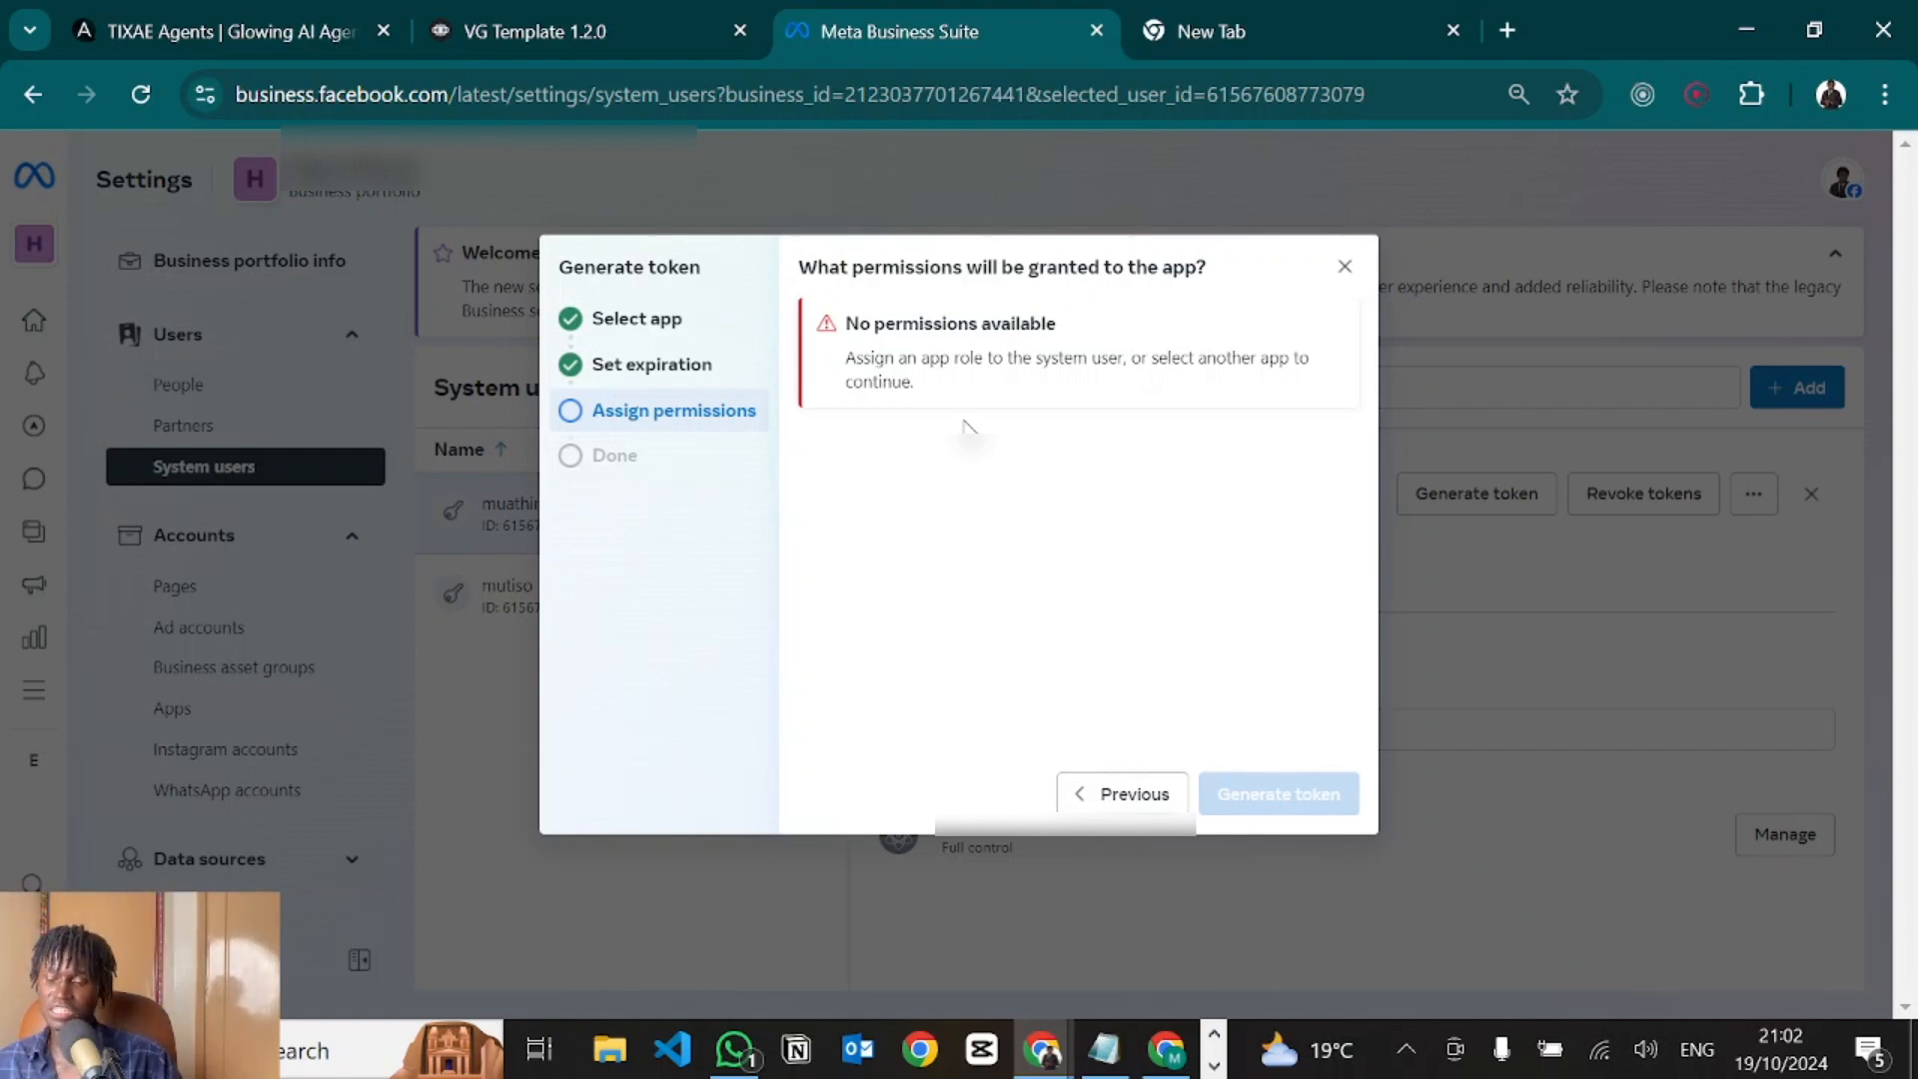
Return to app selection and reselect the tester ai agent app.
{"action": "left_click", "coordinate": [611, 322]}
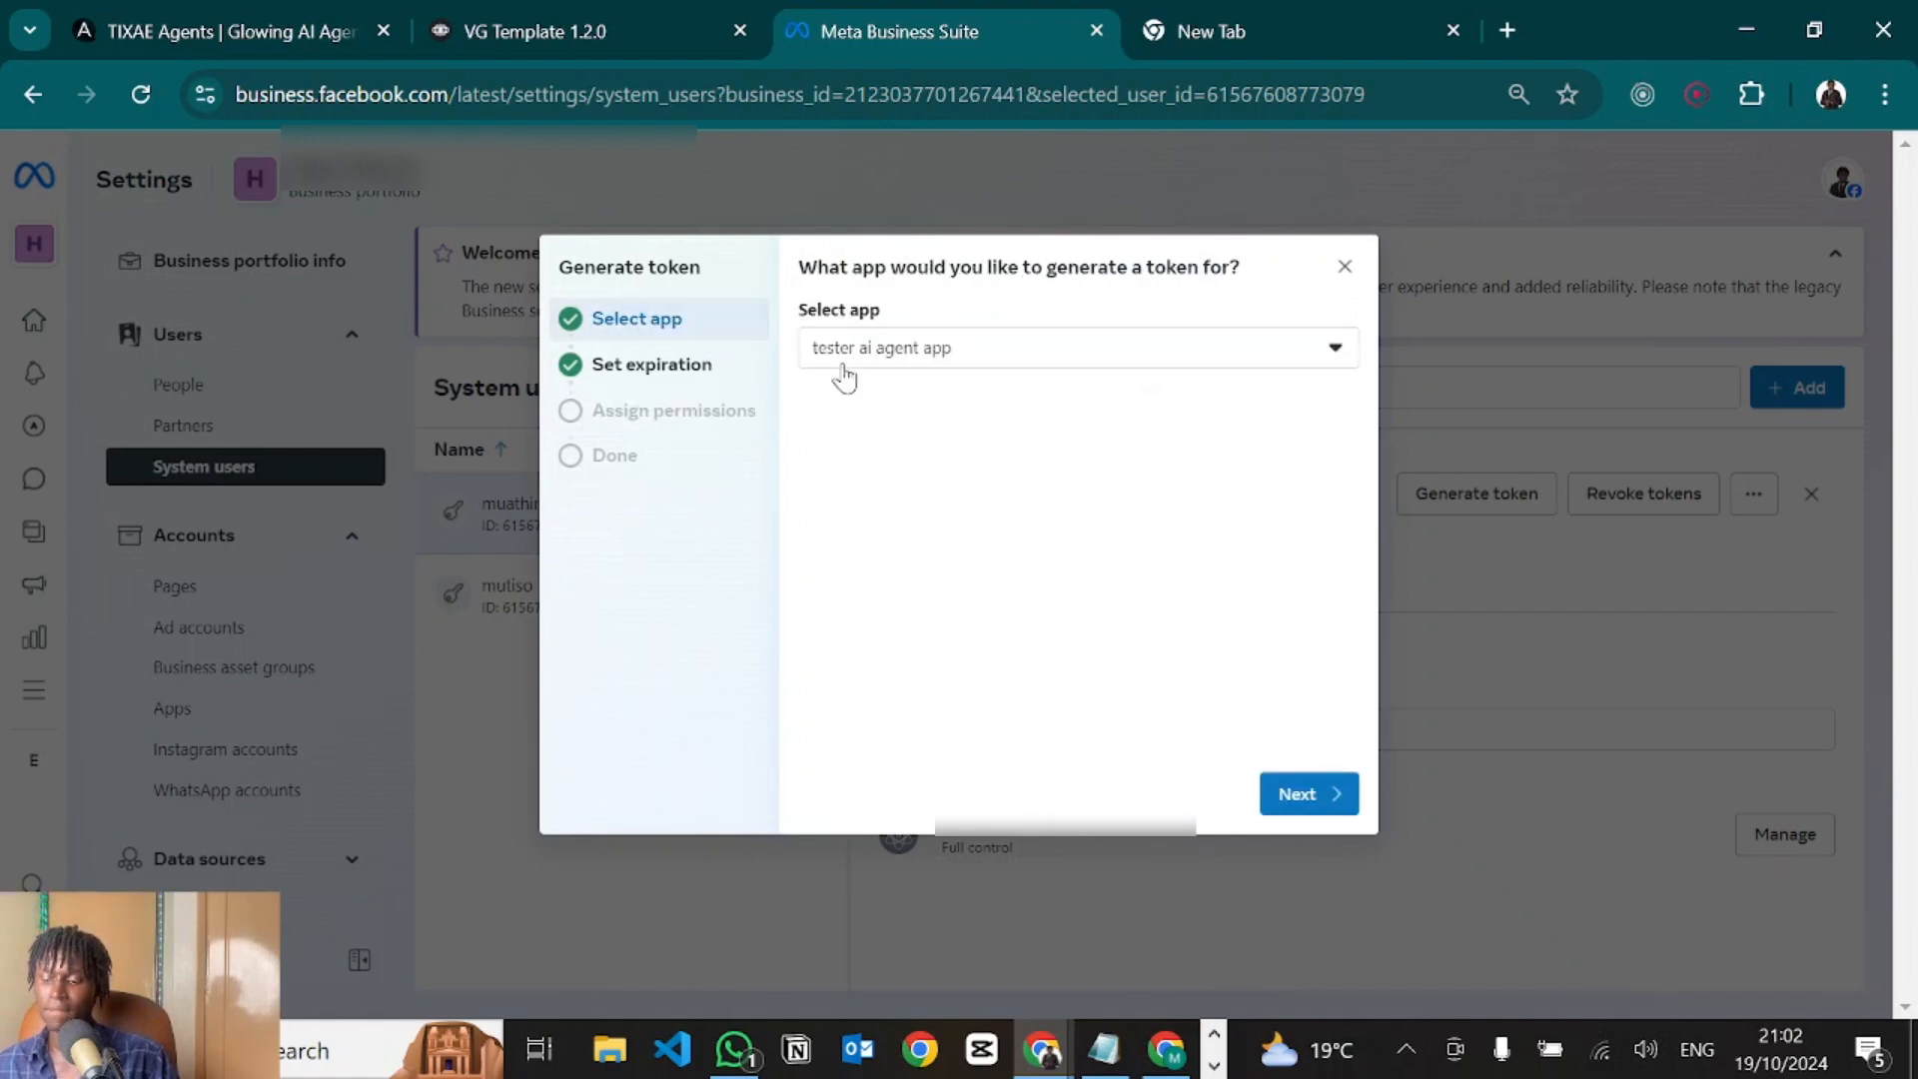
{"action": "left_click", "coordinate": [921, 378]}
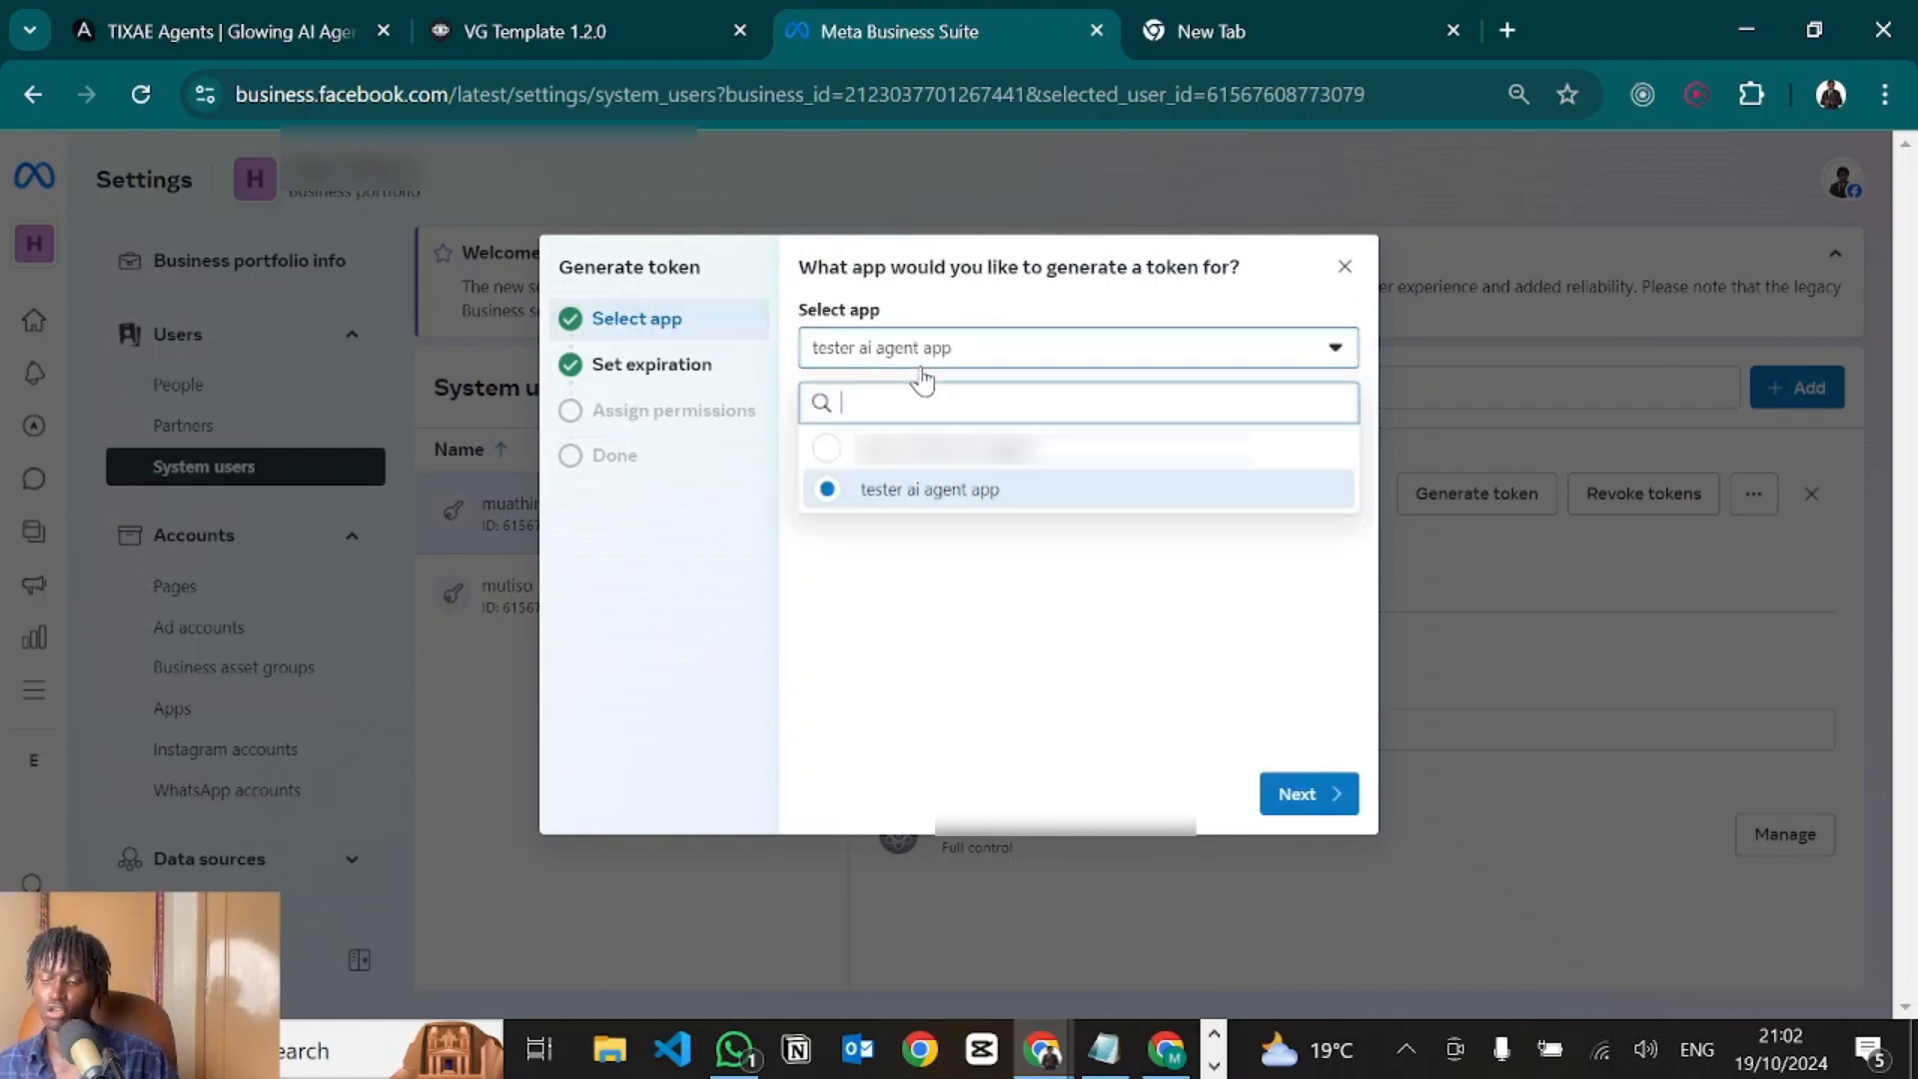
{"action": "left_click", "coordinate": [869, 485]}
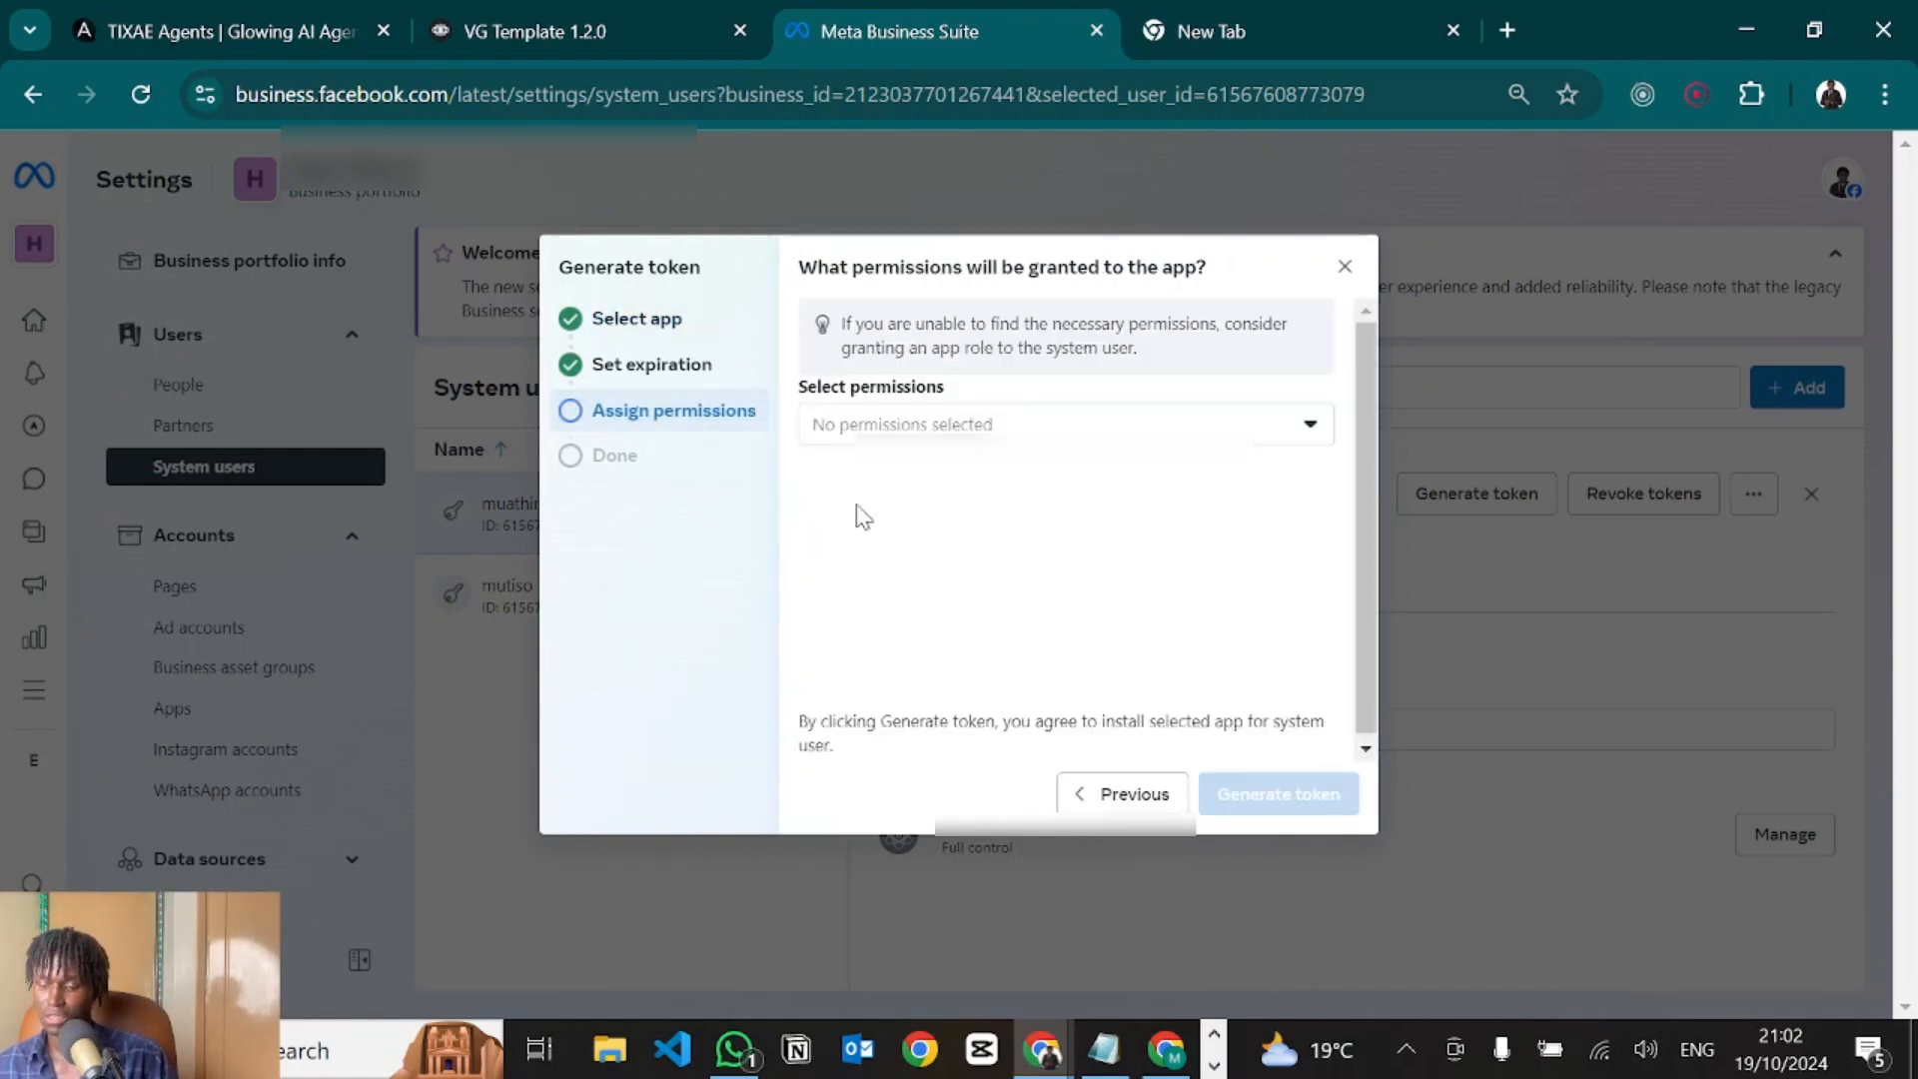
Select business_management, whatsapp_business_management and whatsapp_business_messaging in the permissions list.
{"action": "left_click", "coordinate": [957, 428]}
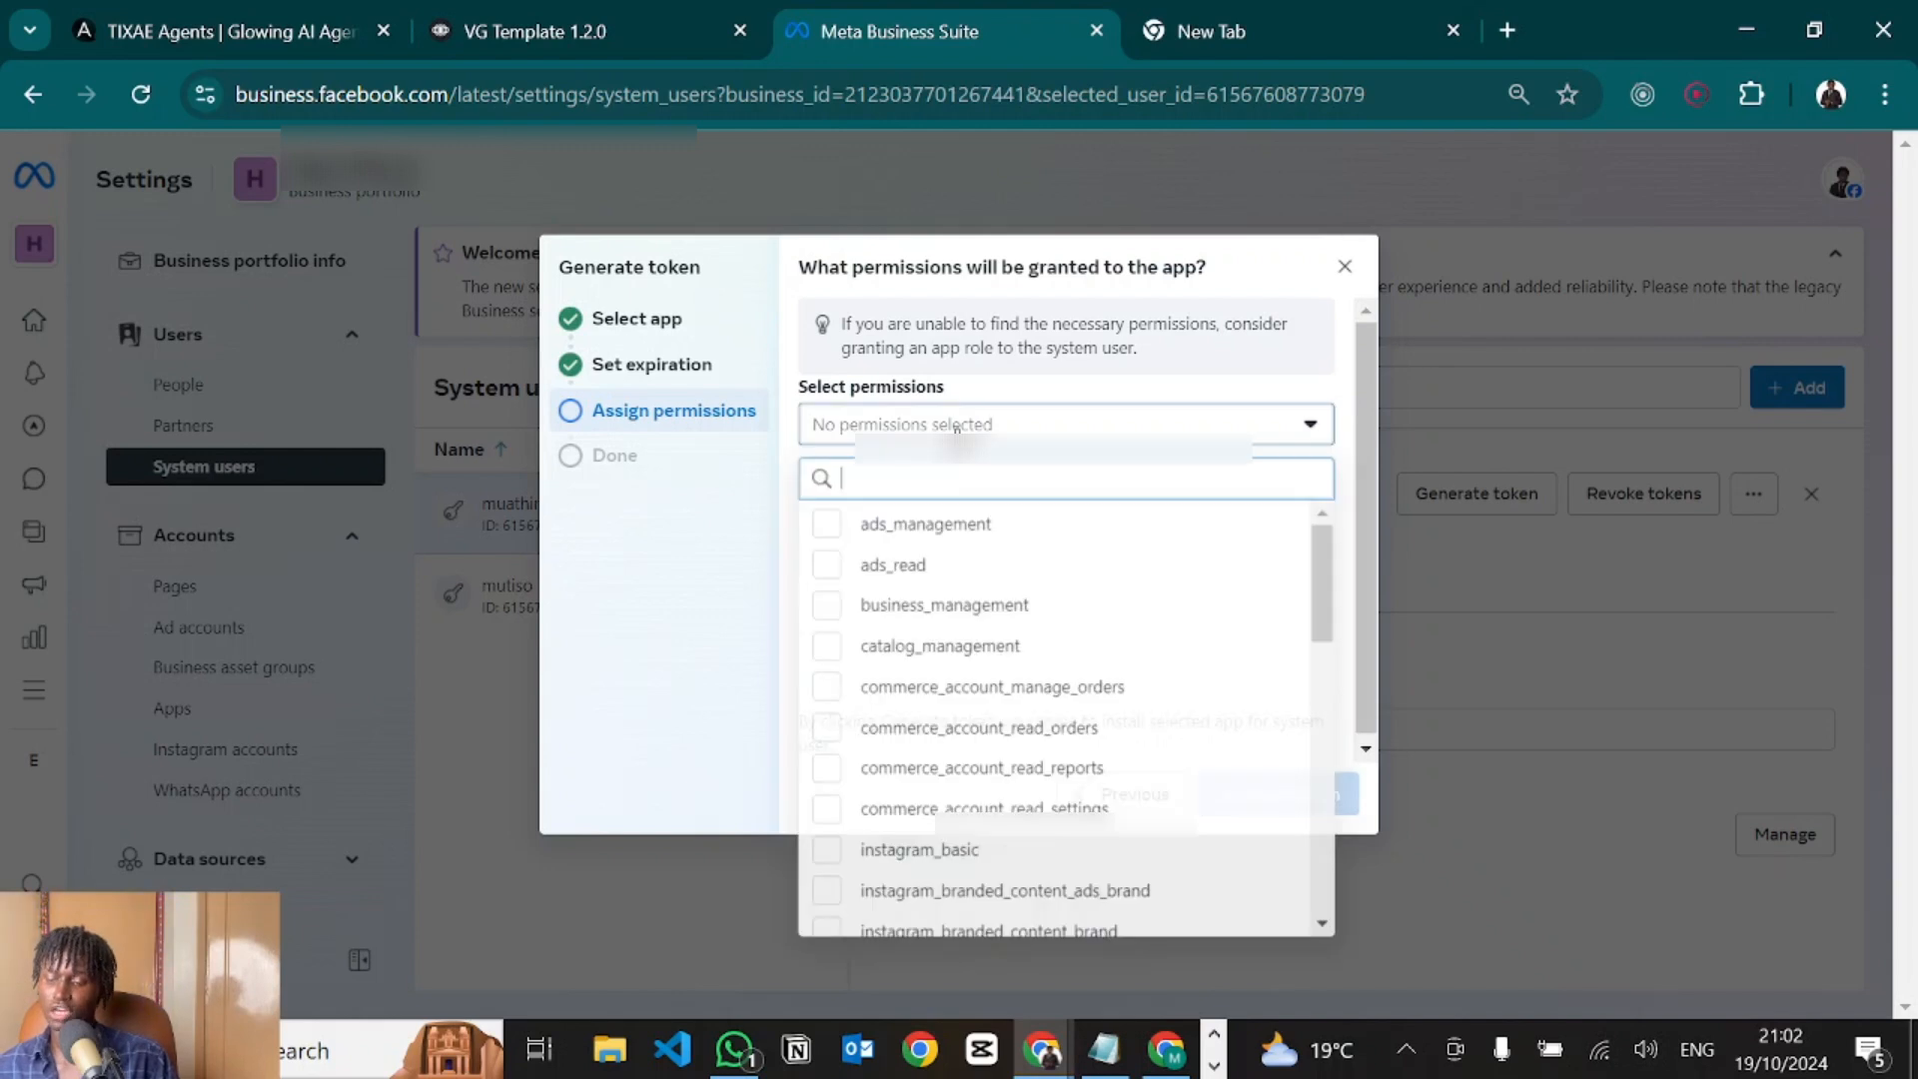
{"action": "left_click", "coordinate": [860, 622]}
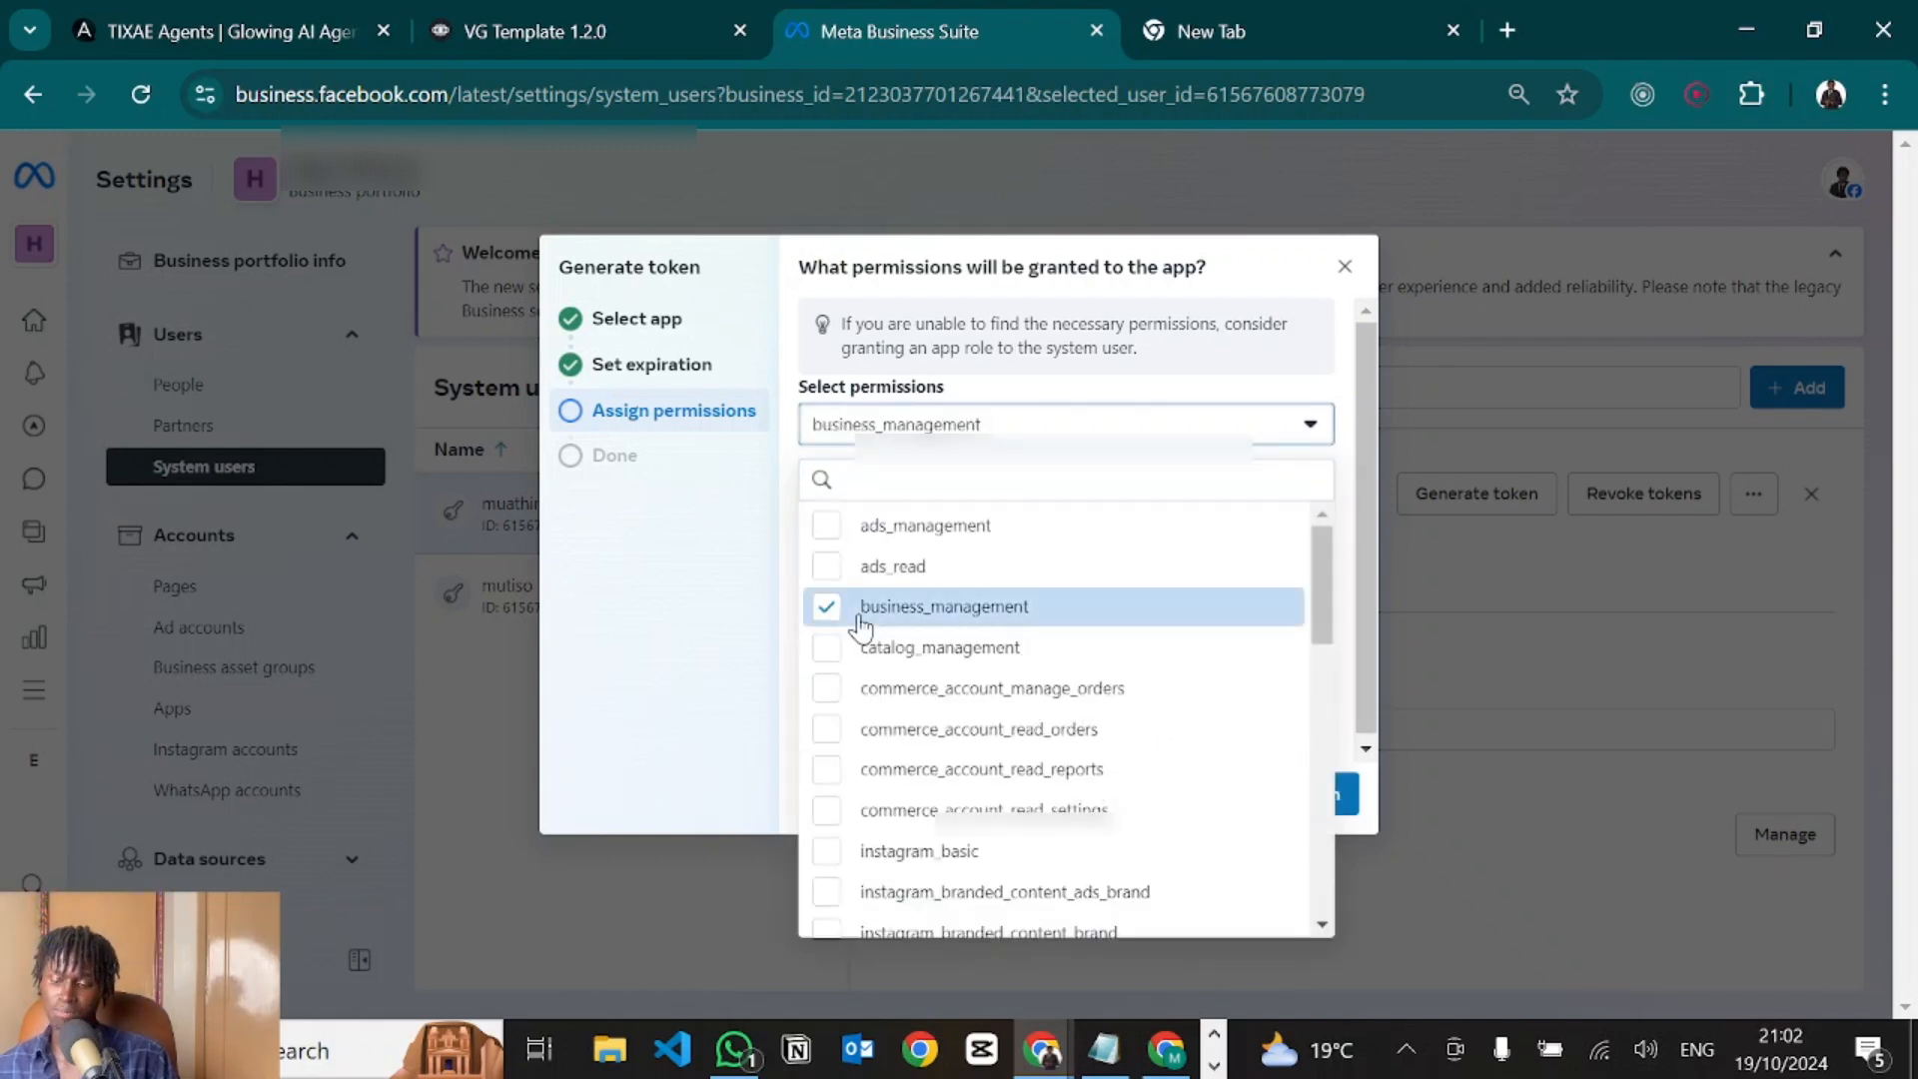
{"action": "scroll", "coordinate": [893, 739], "scroll_direction": "down", "scroll_amount": 3}
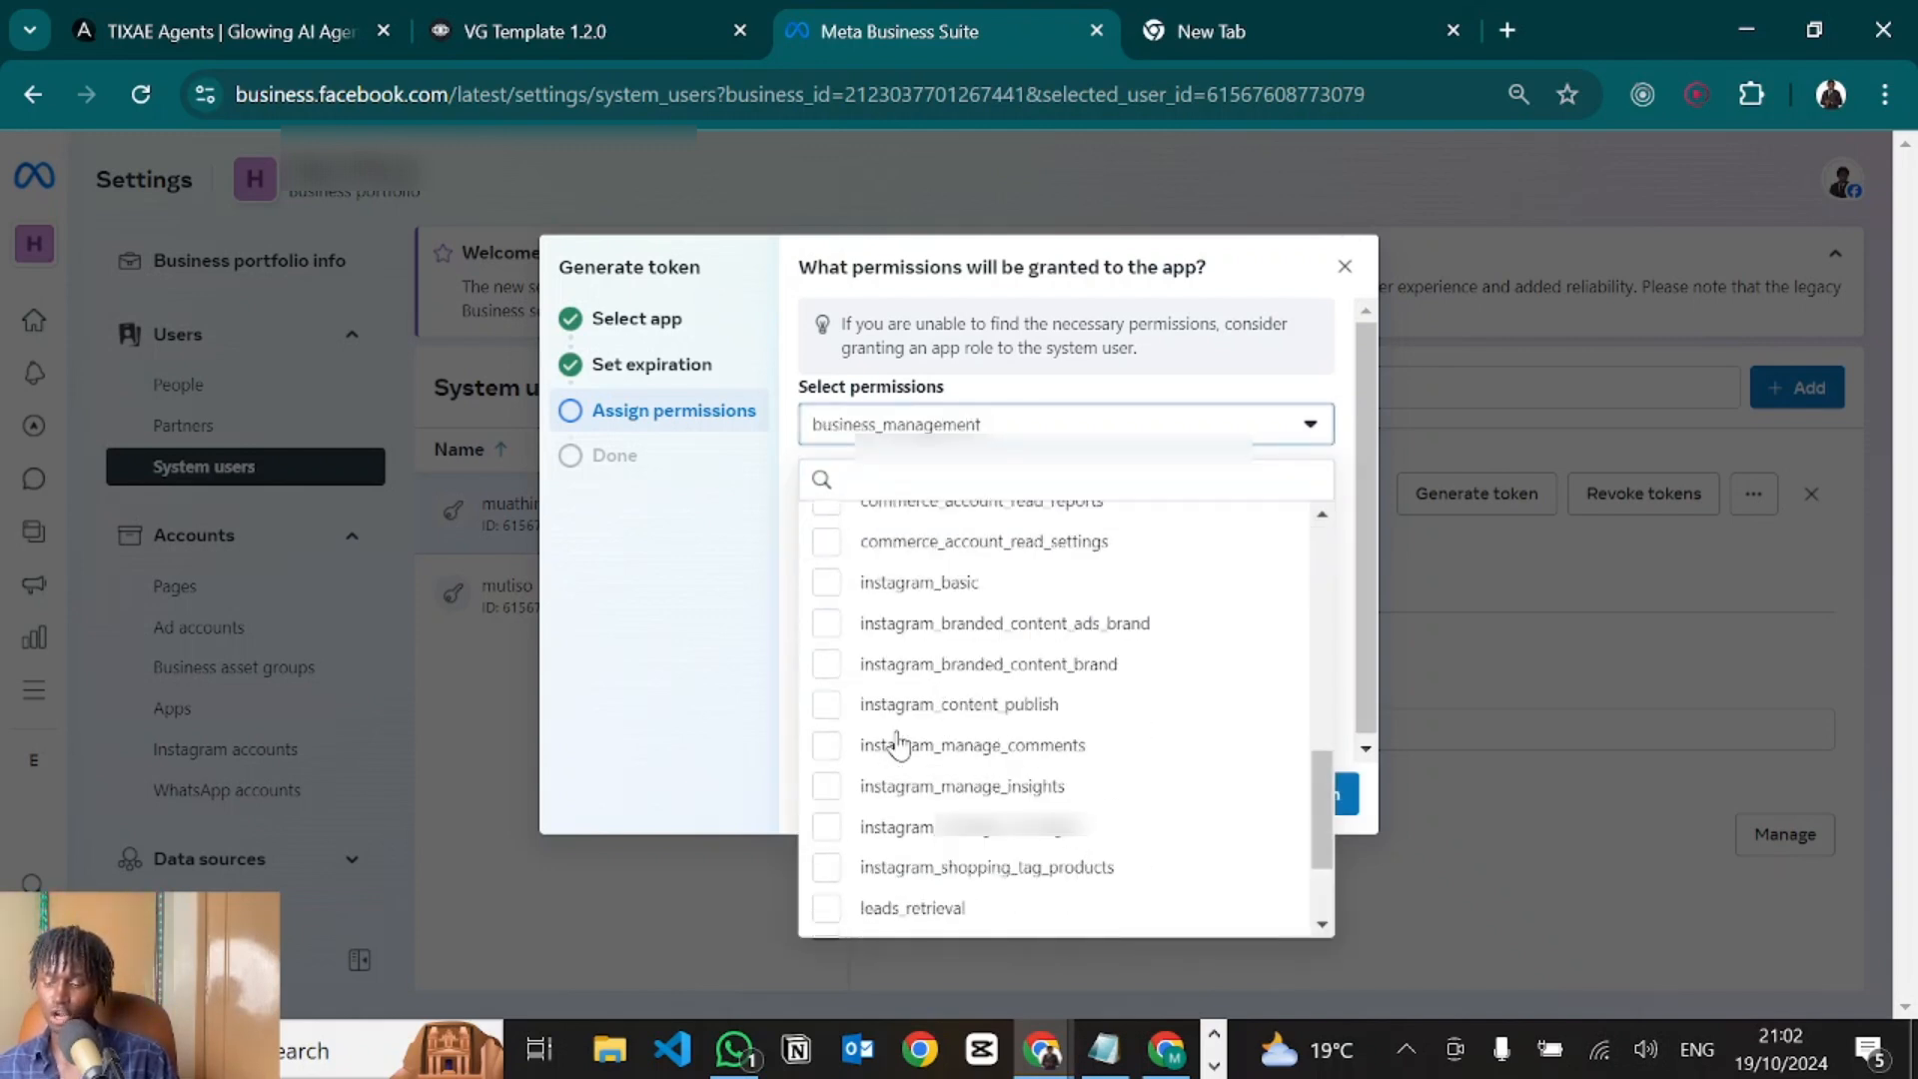
{"action": "scroll", "coordinate": [889, 744], "scroll_direction": "down", "scroll_amount": 10}
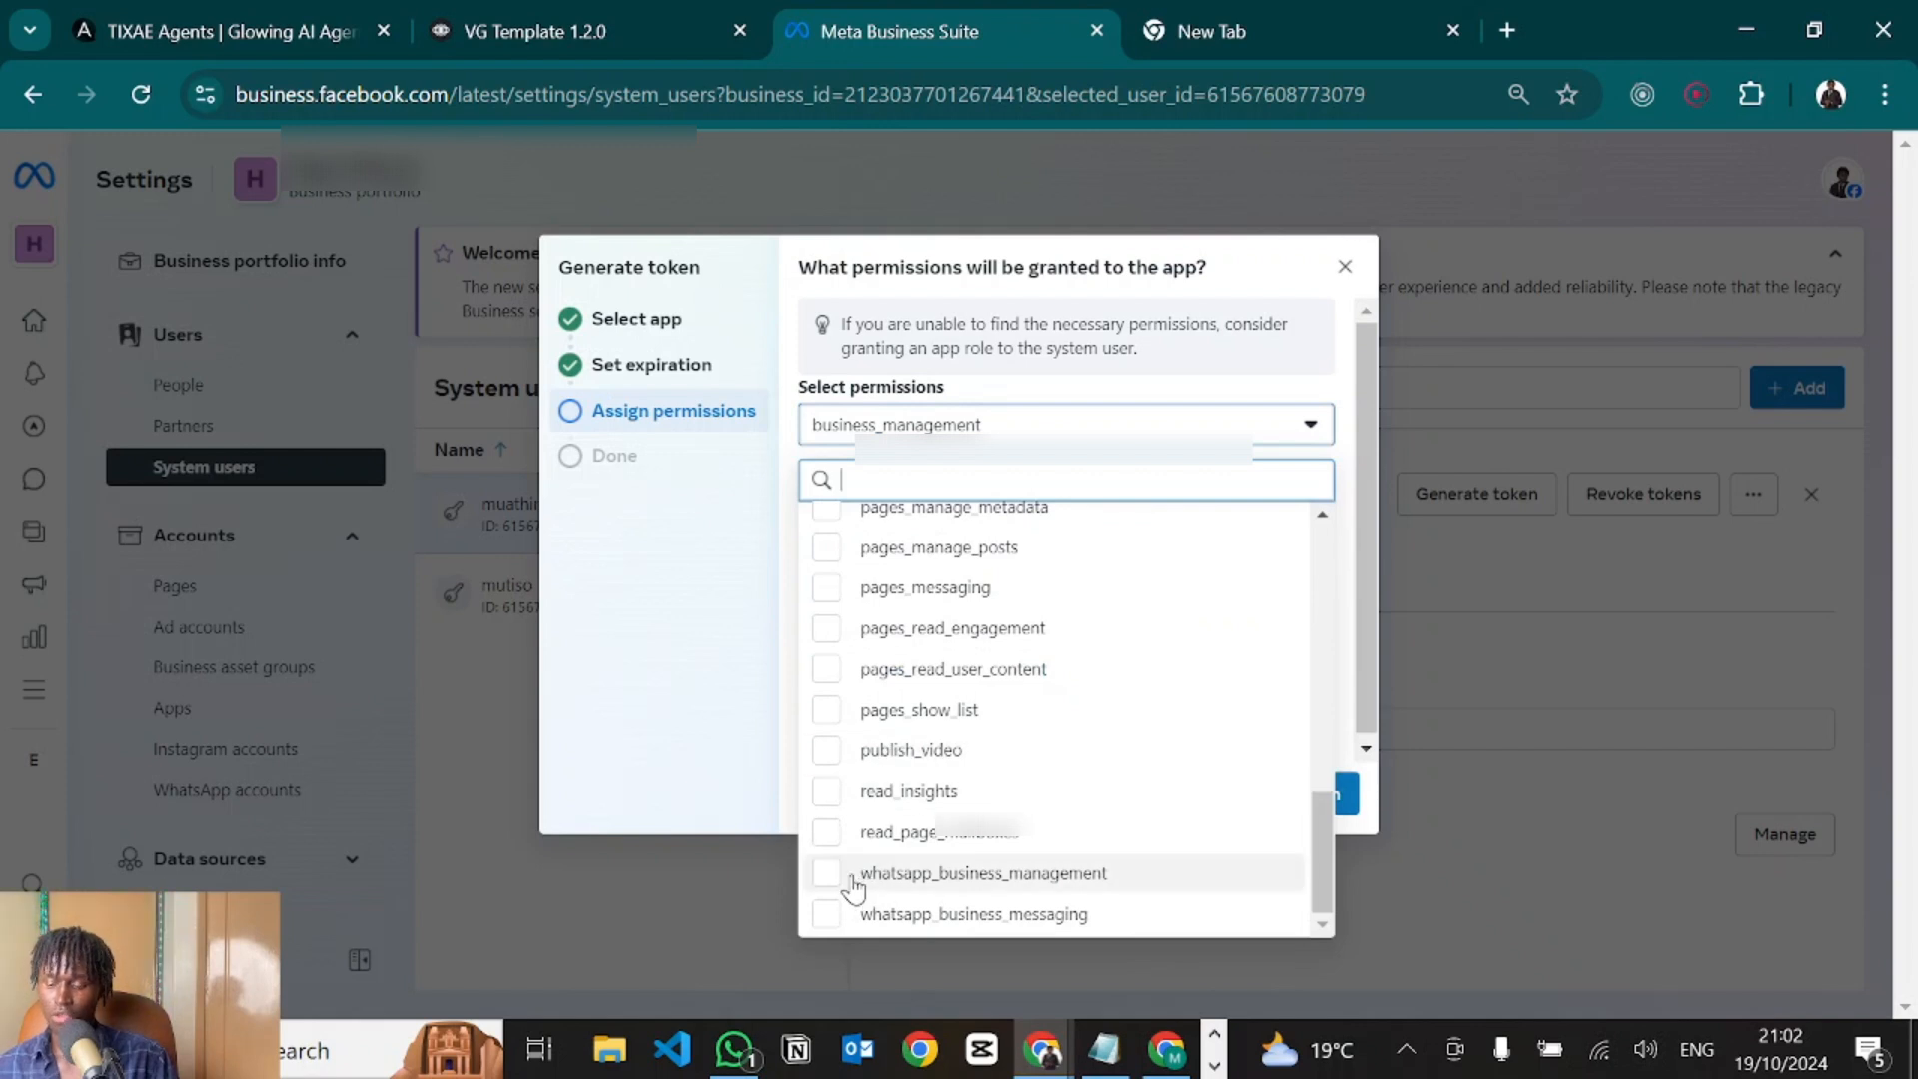
{"action": "left_click", "coordinate": [852, 879]}
{"action": "left_click", "coordinate": [882, 914]}
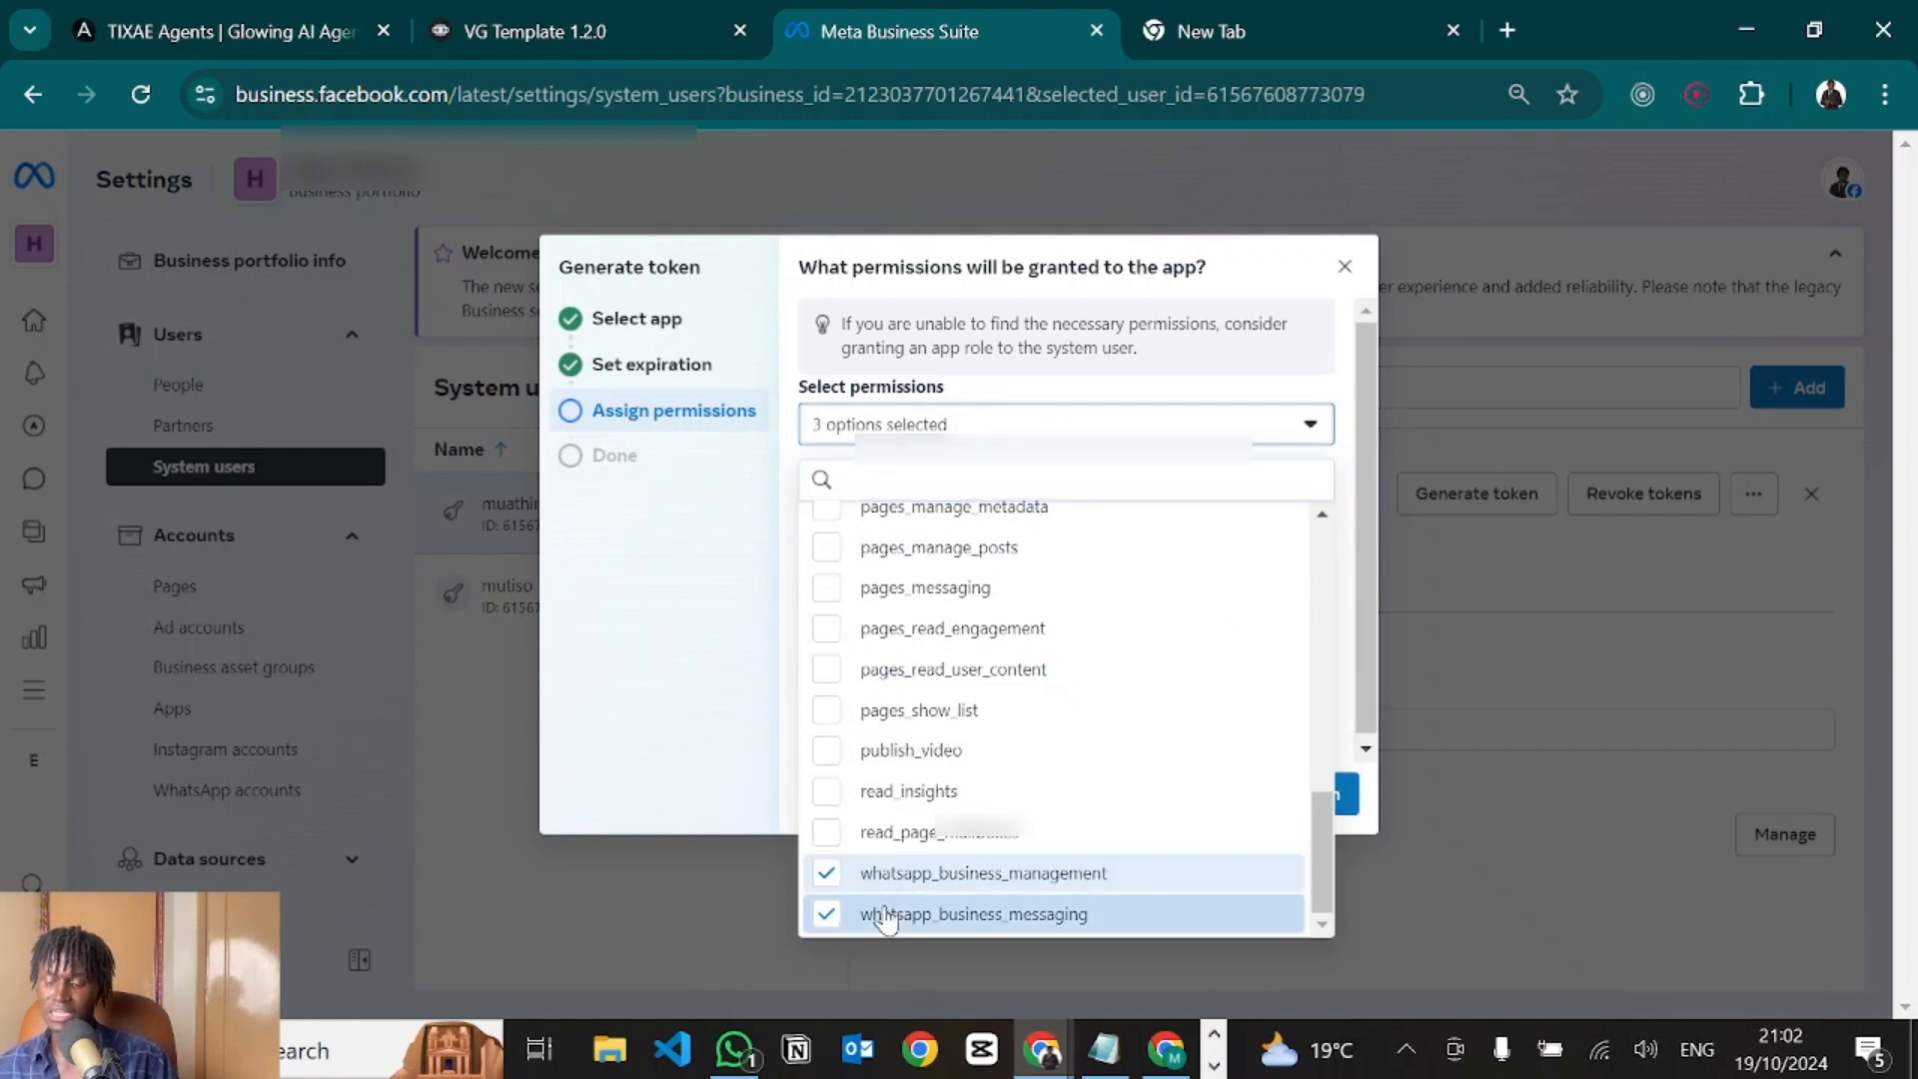
{"action": "left_click", "coordinate": [749, 679]}
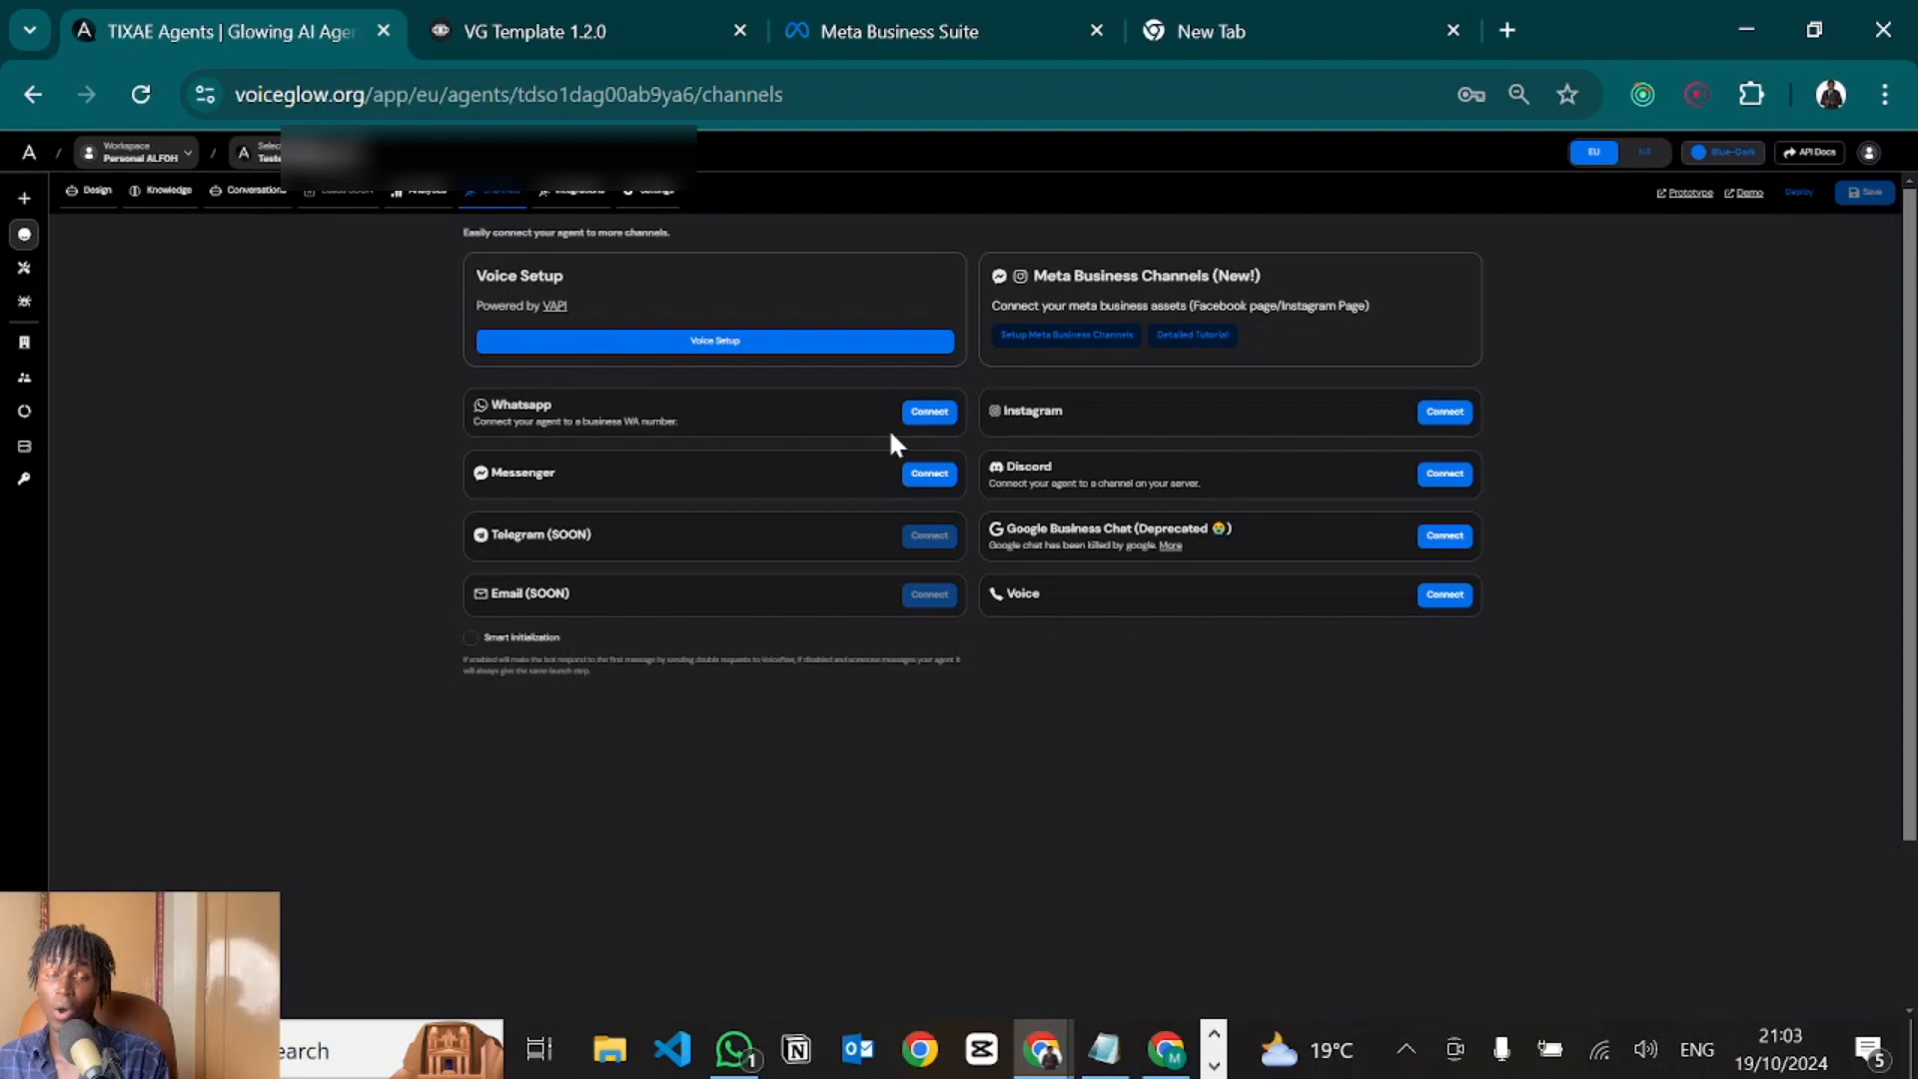
{"action": "left_click", "coordinate": [929, 413]}
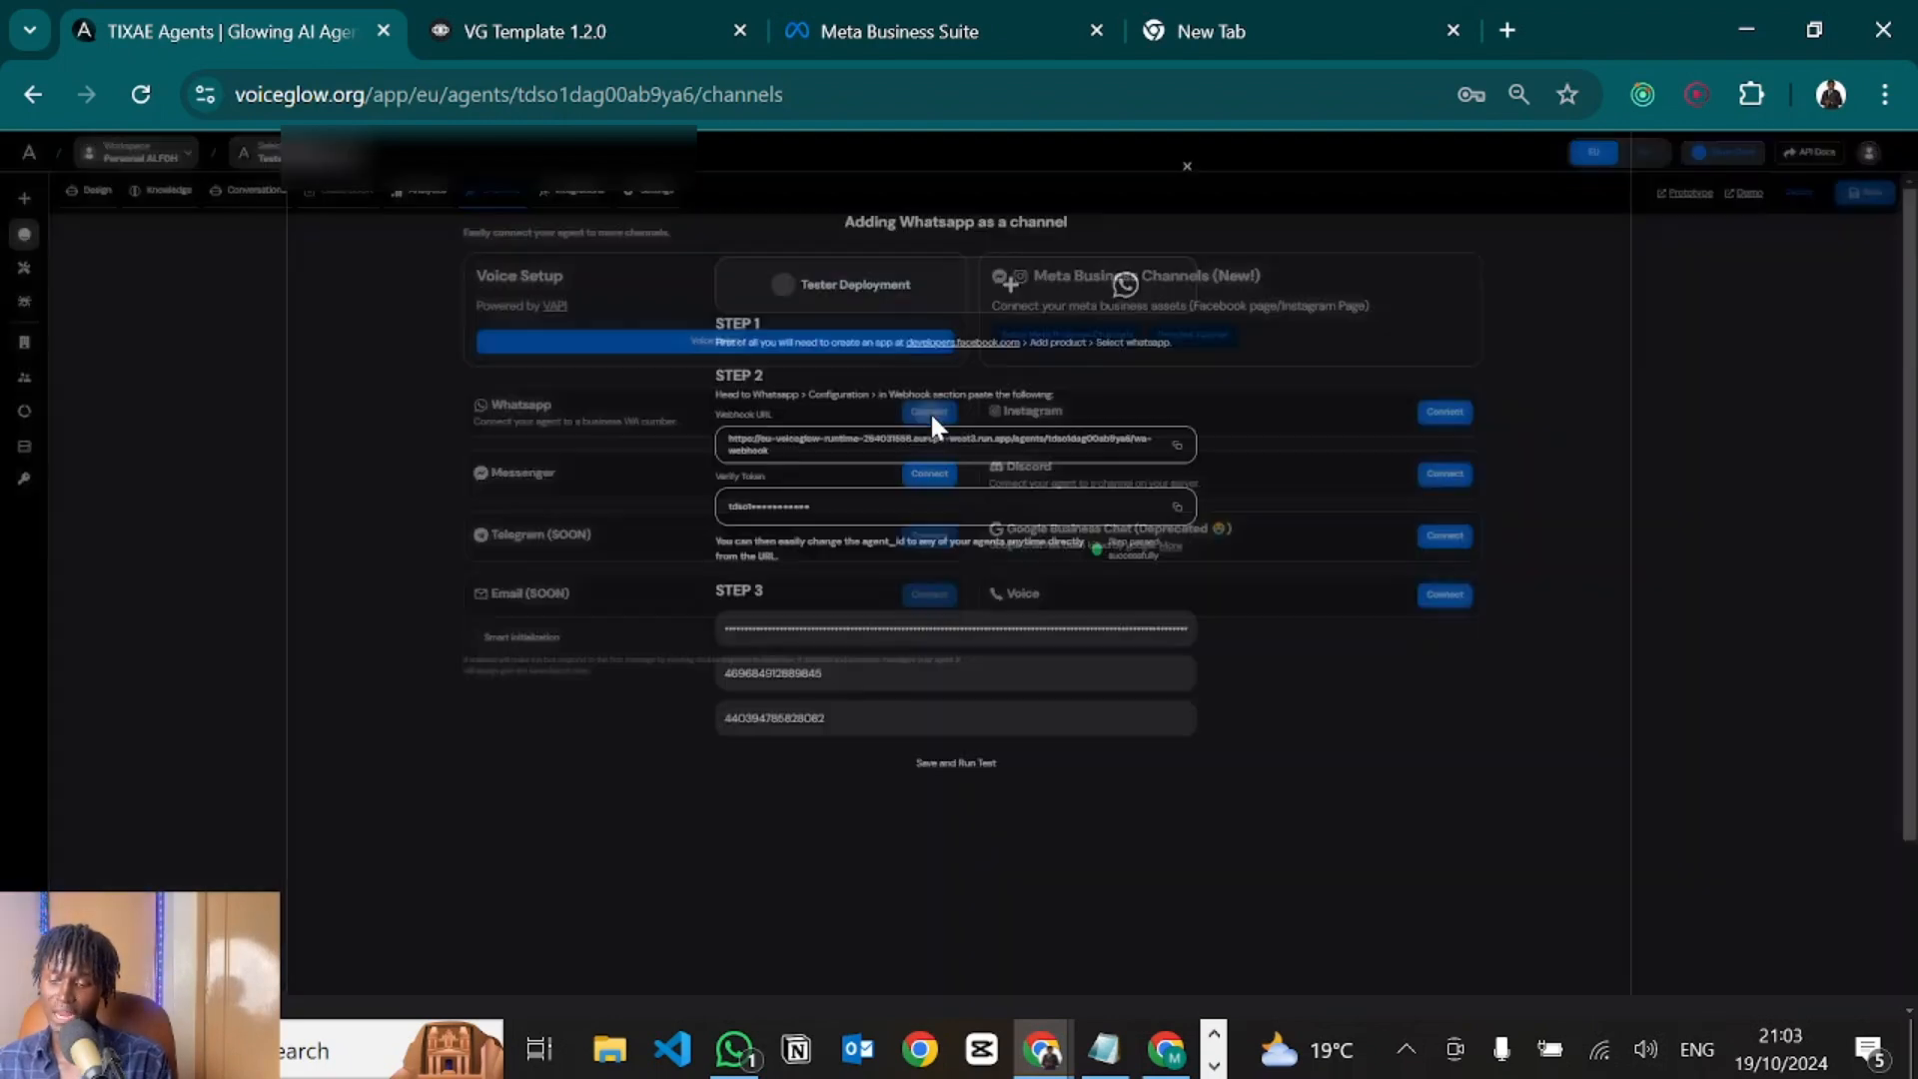
{"action": "scroll", "coordinate": [890, 634], "scroll_direction": "up", "scroll_amount": 4}
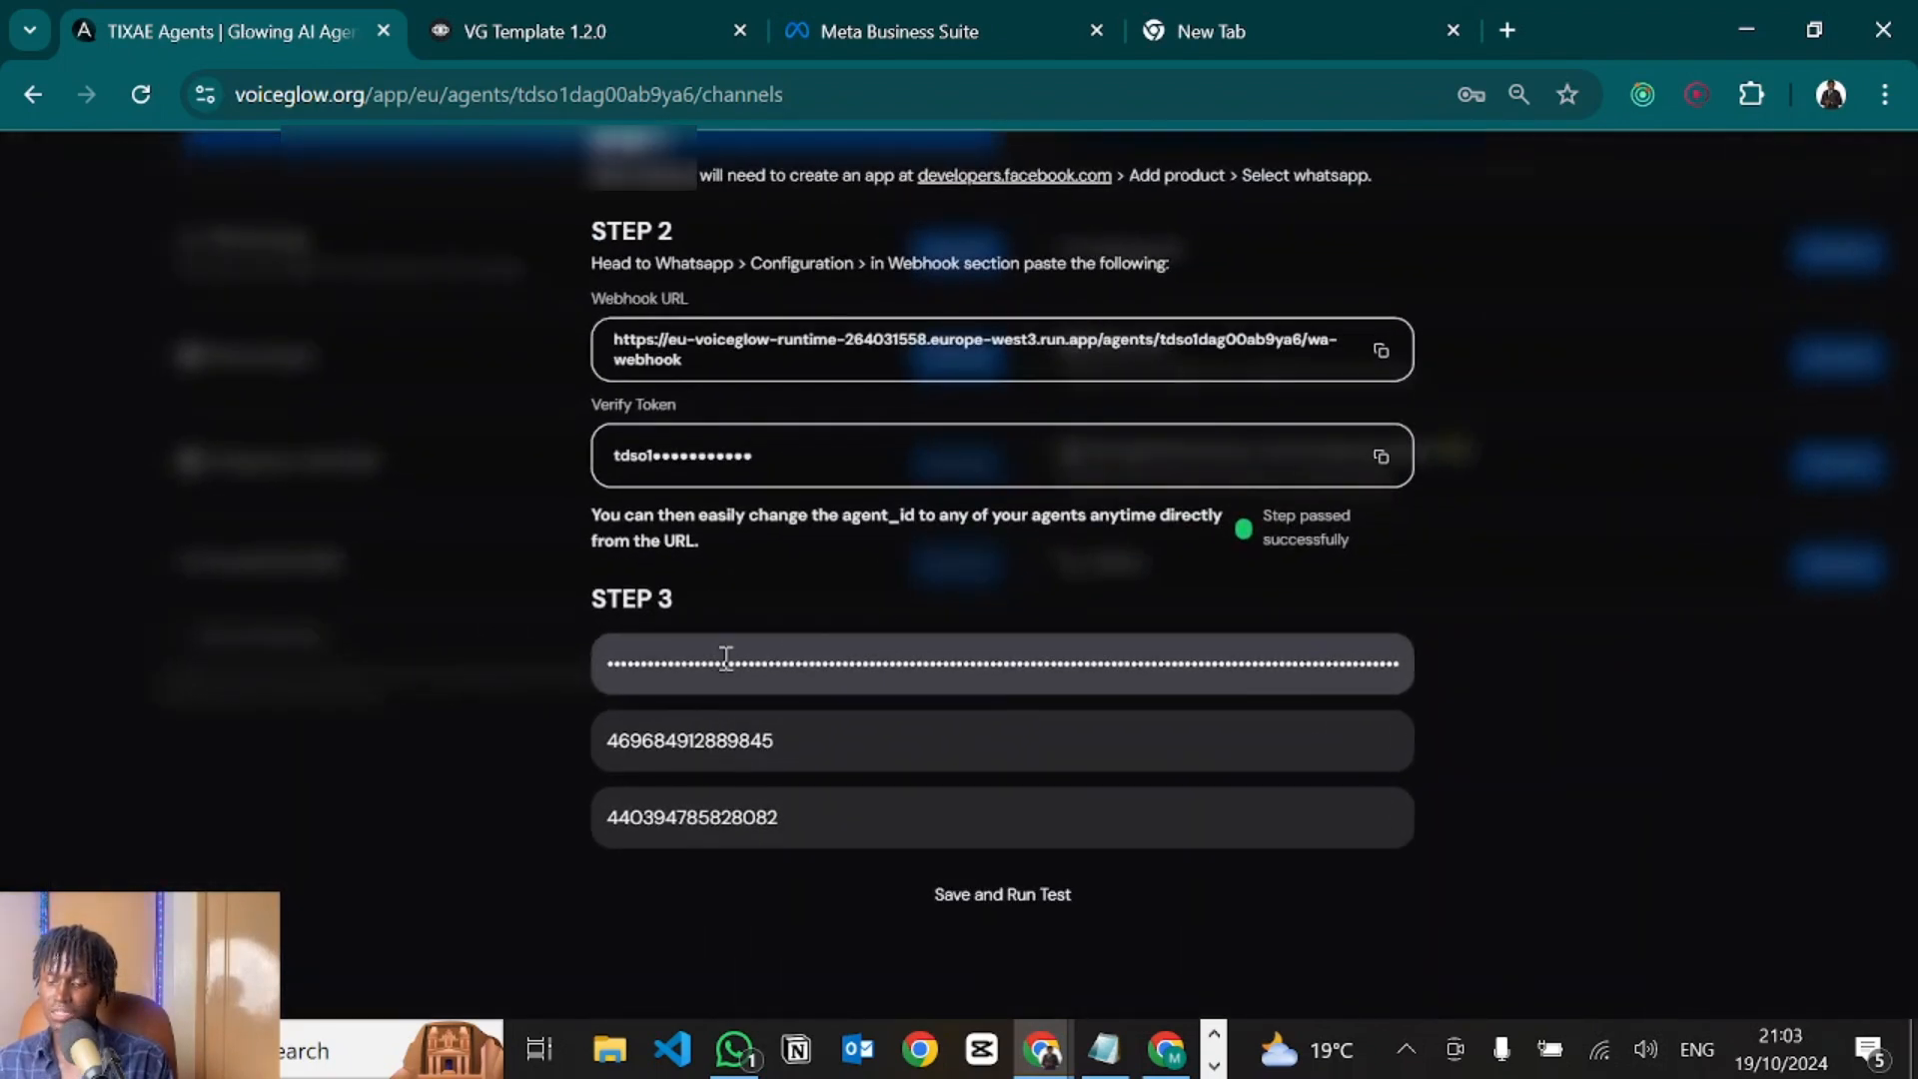
{"action": "double_click", "coordinate": [726, 657]}
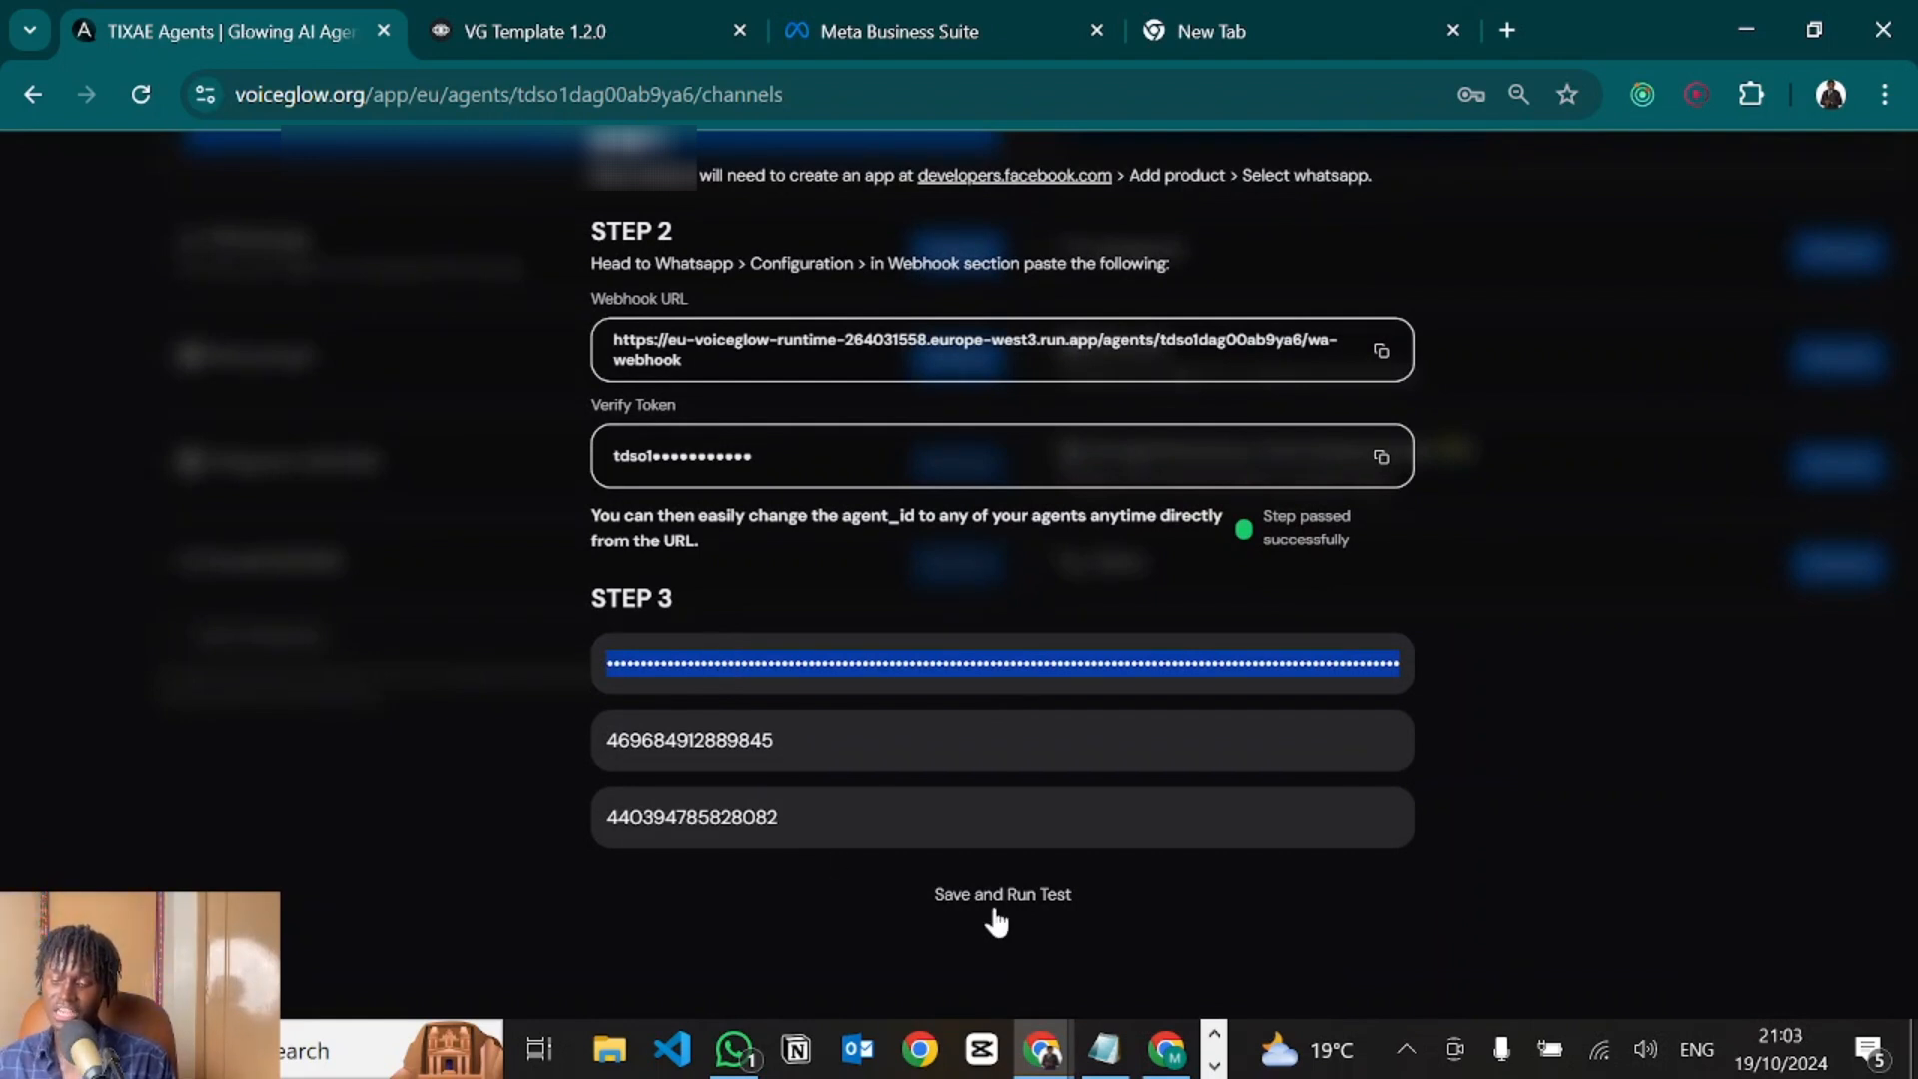
{"action": "scroll", "coordinate": [961, 549], "scroll_direction": "down", "scroll_amount": 5}
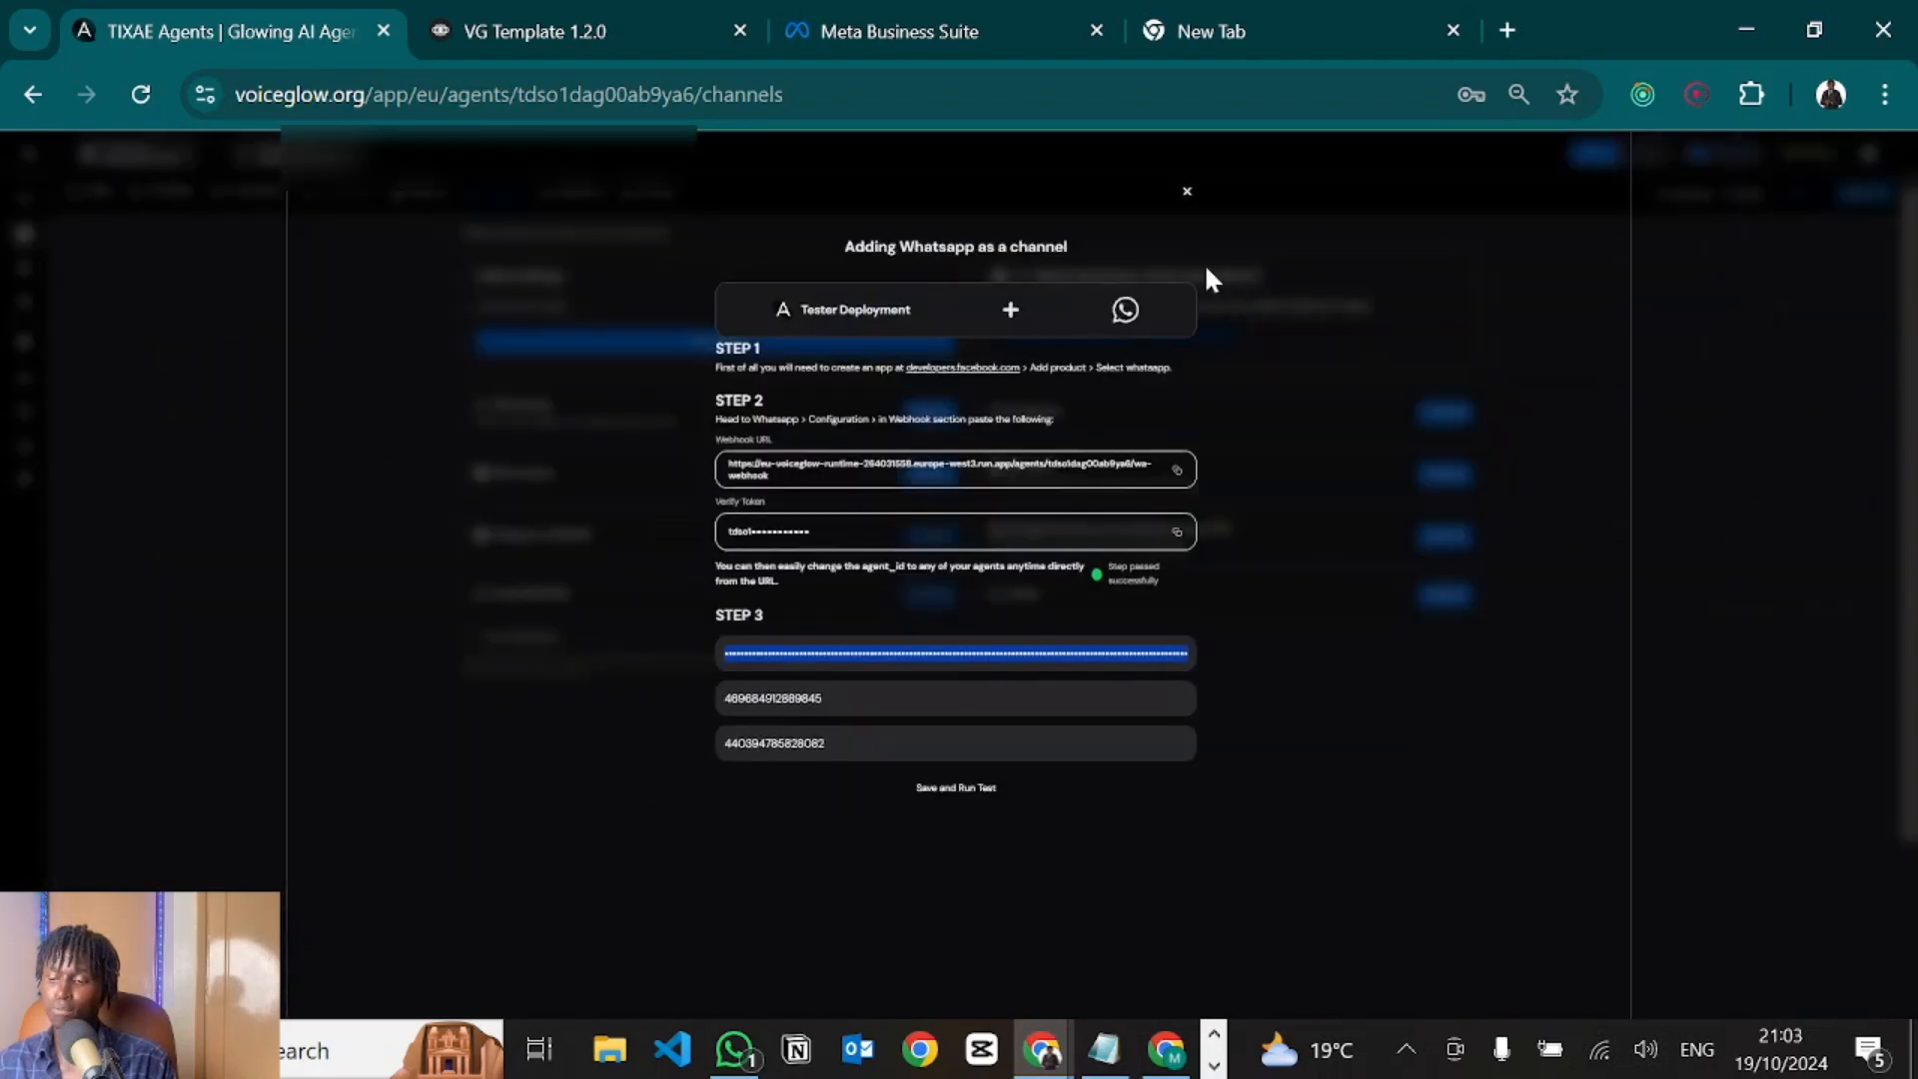
{"action": "left_click", "coordinate": [1178, 171]}
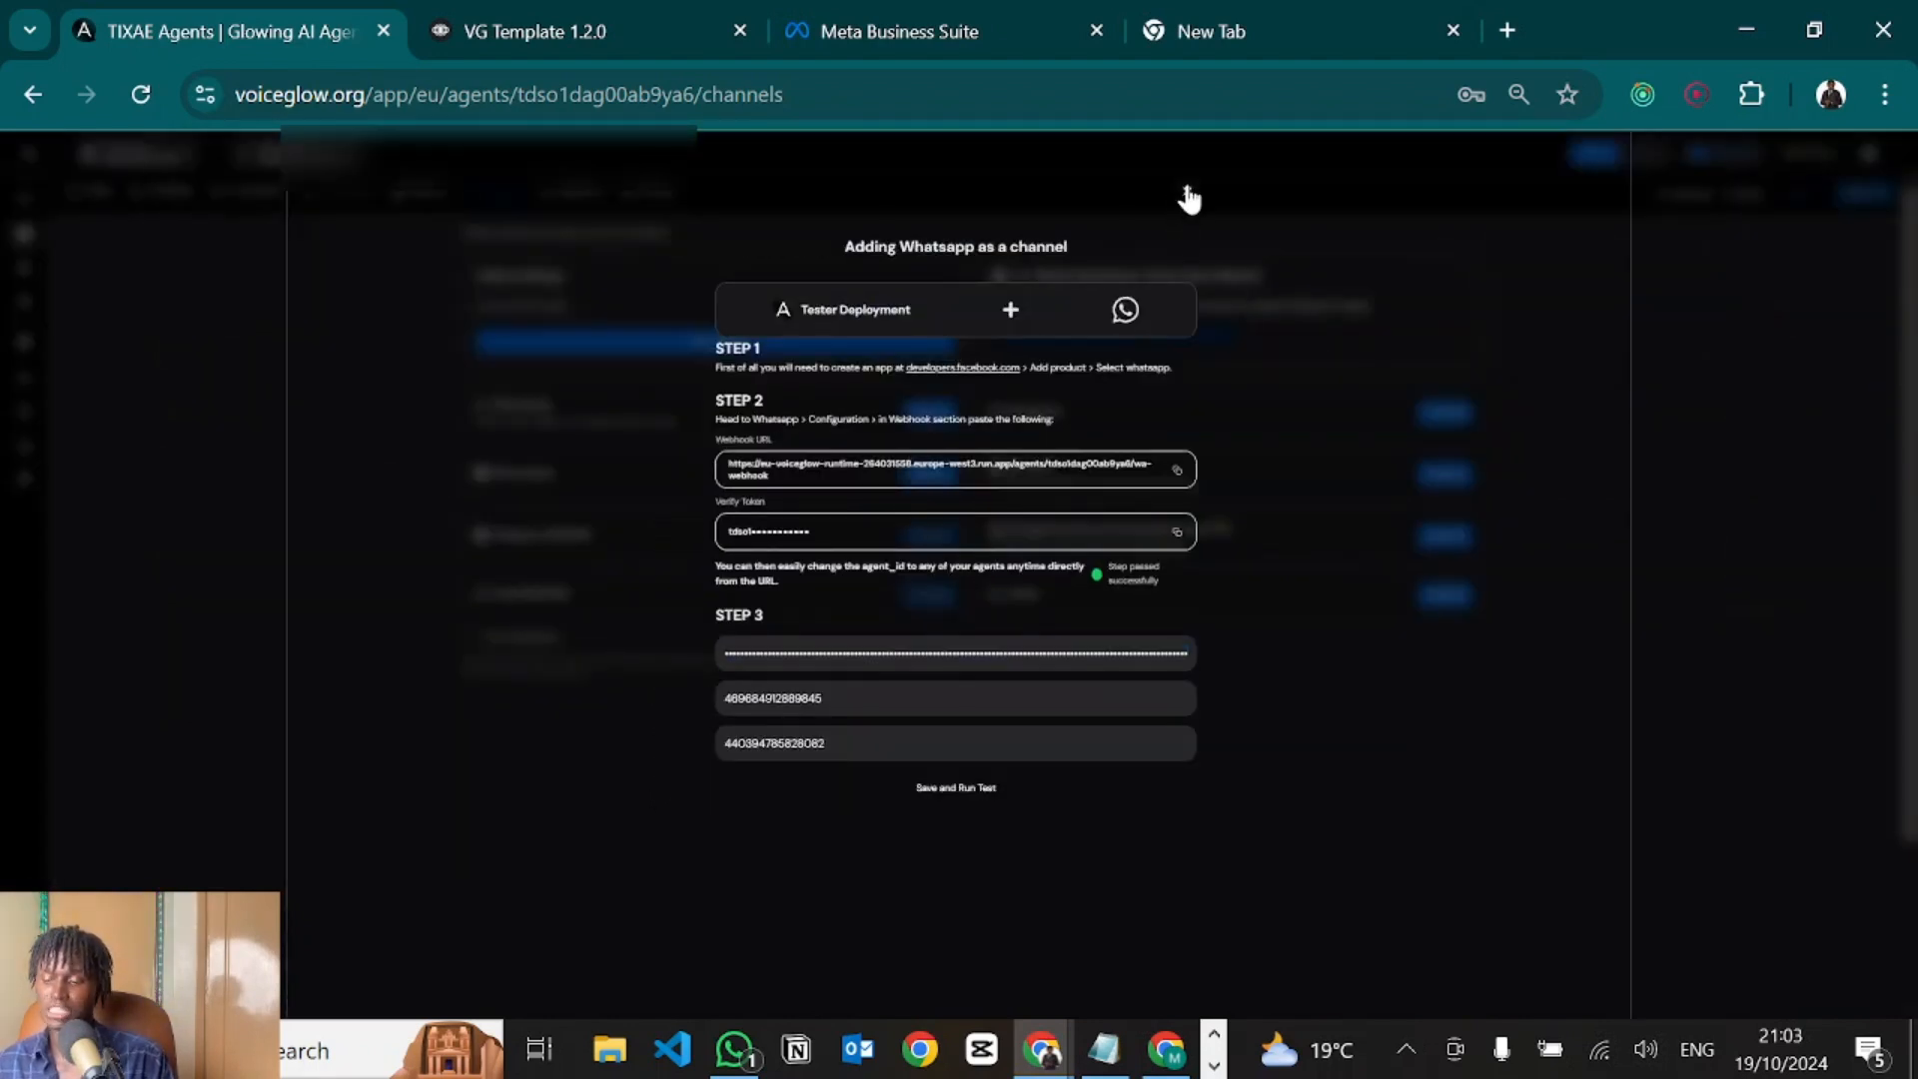
{"action": "left_click", "coordinate": [1187, 195]}
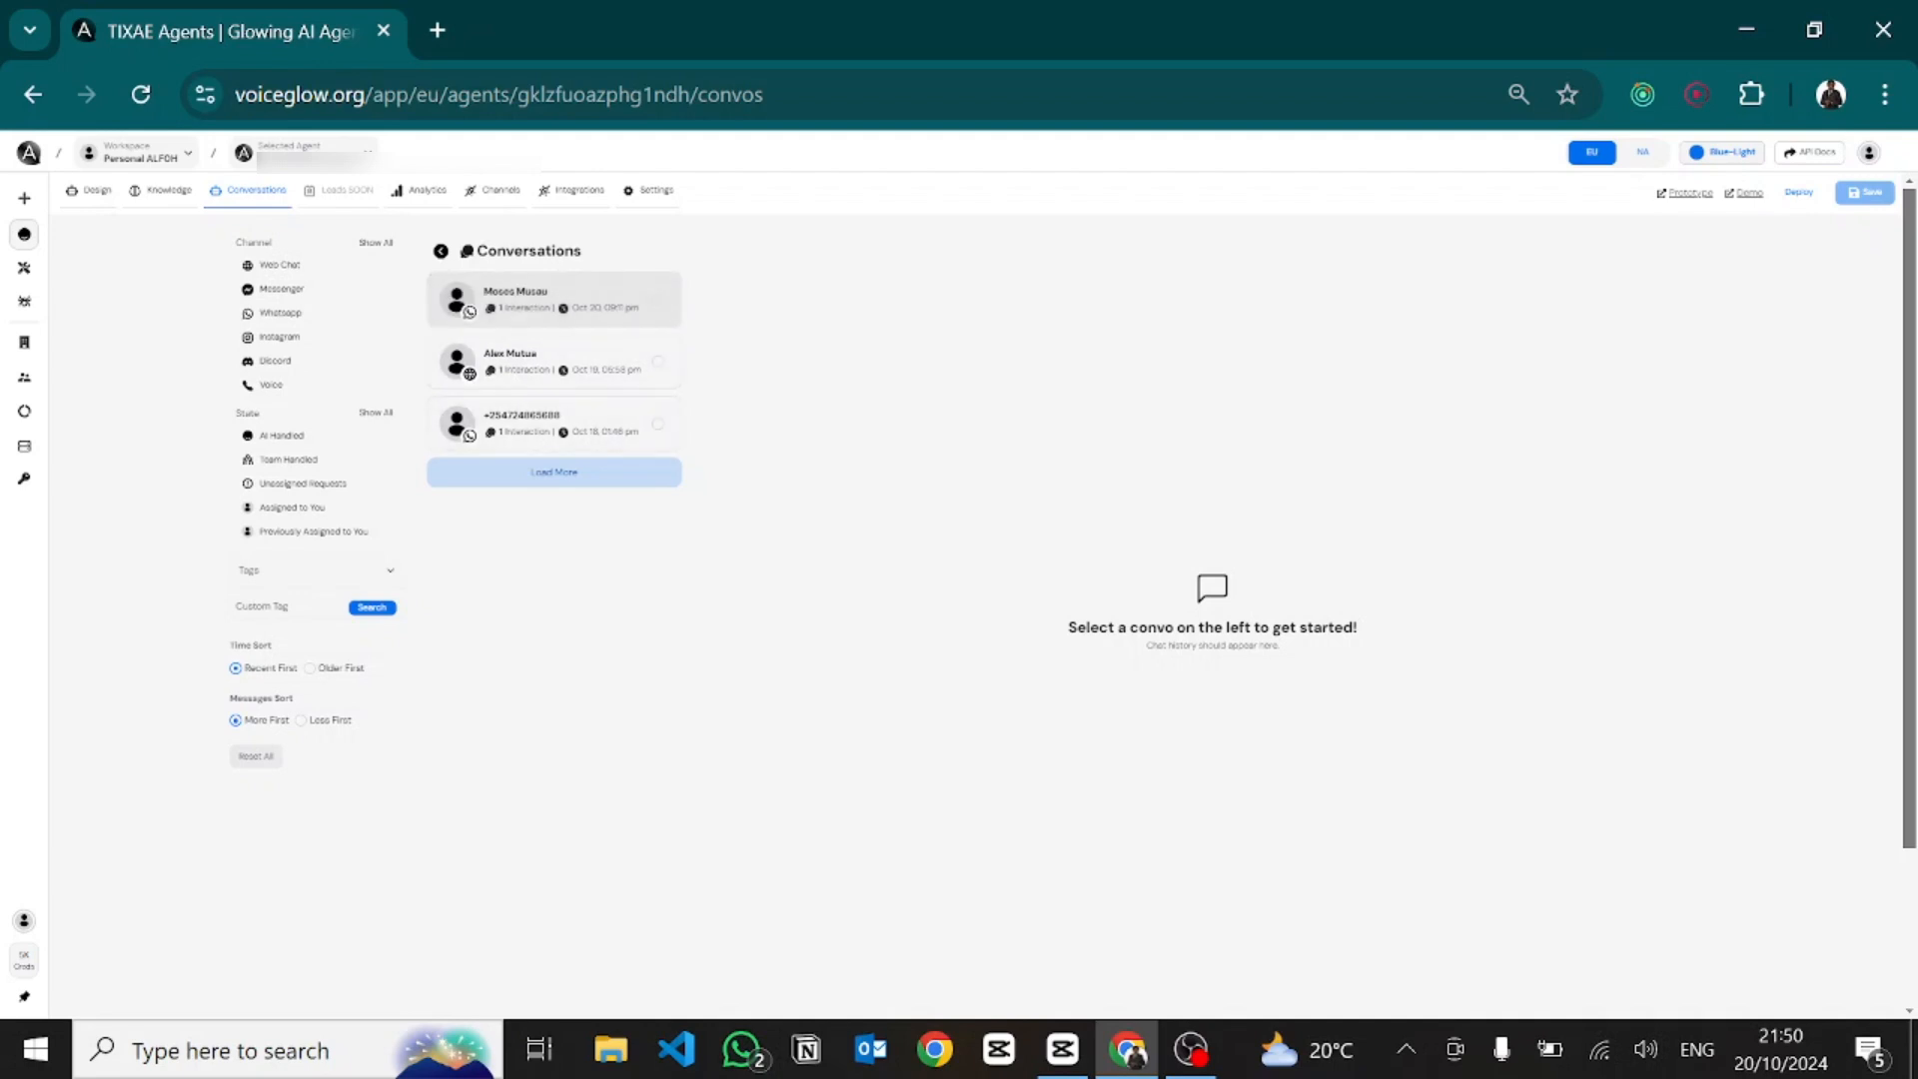
Open the top WhatsApp conversation and choose Continue Chat Yourself to take over from the AI.
{"action": "left_click", "coordinate": [555, 300]}
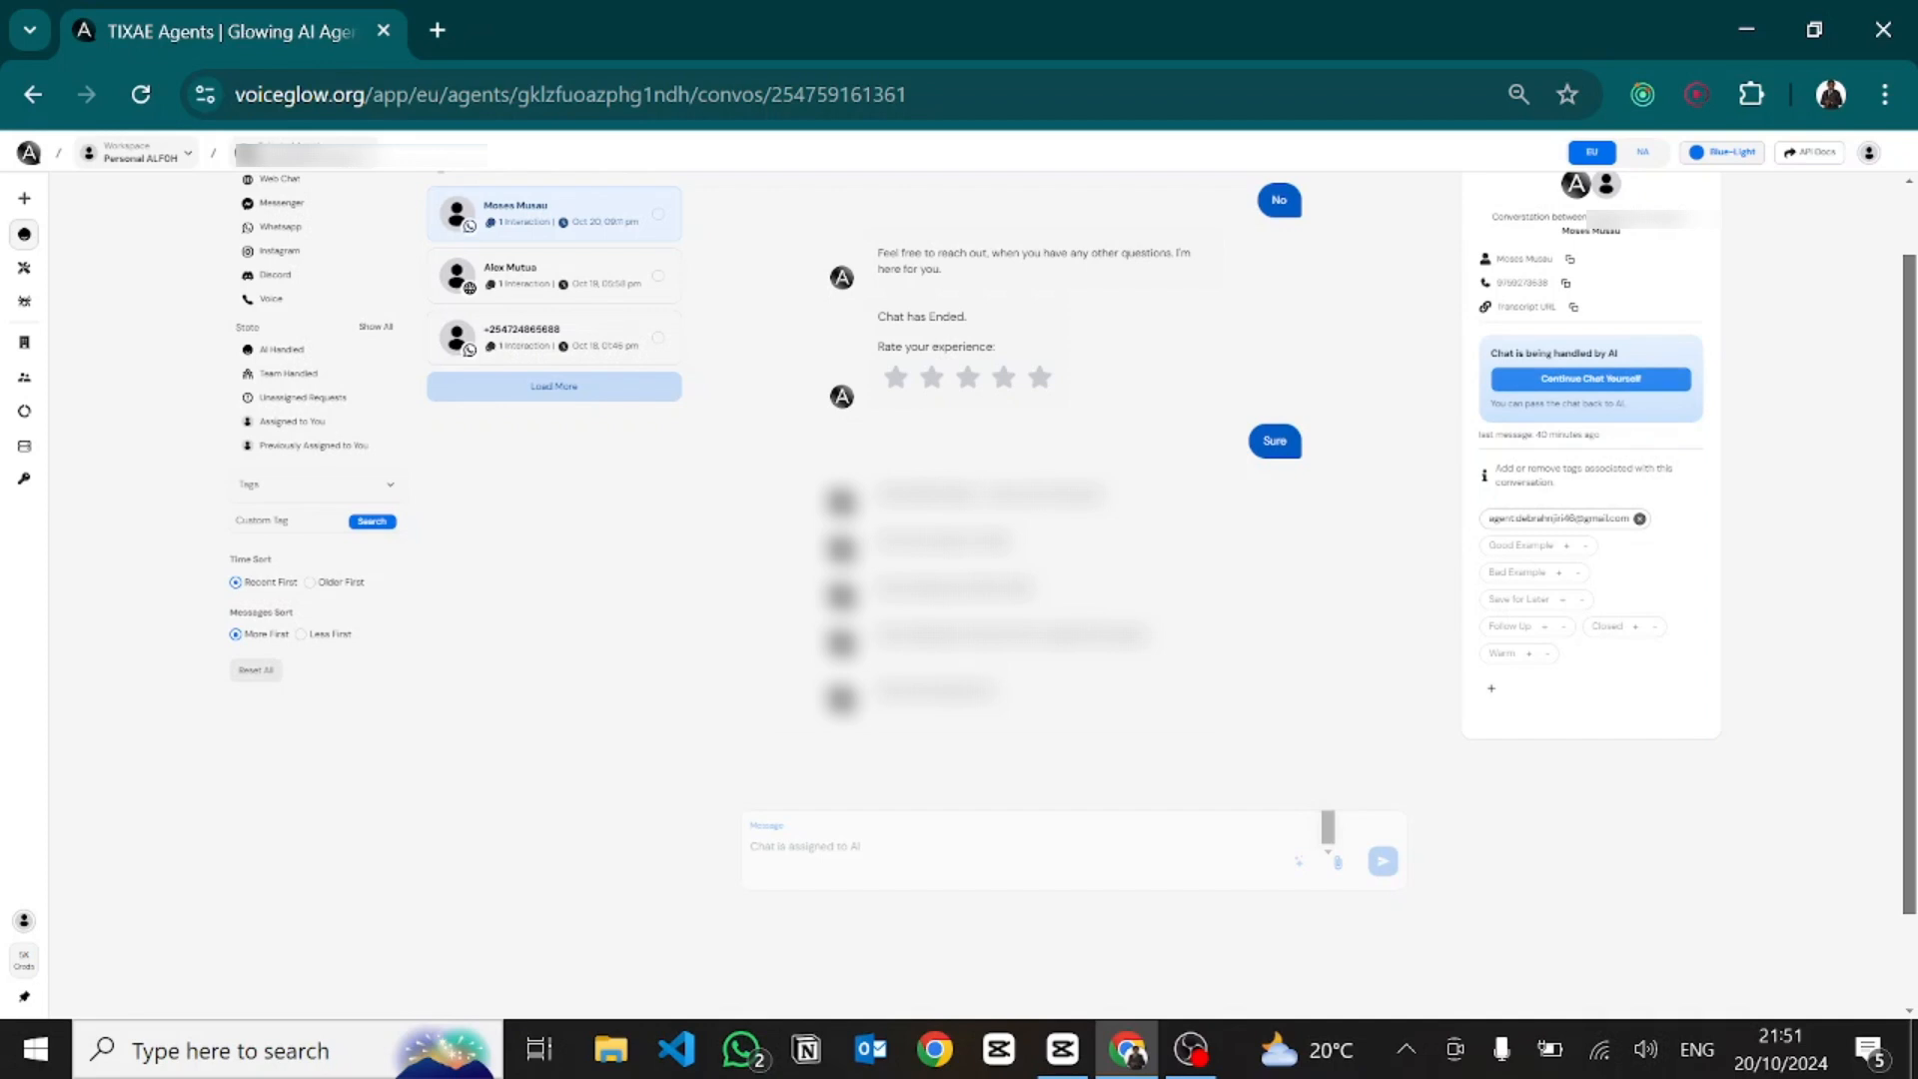
{"action": "left_click", "coordinate": [1589, 378]}
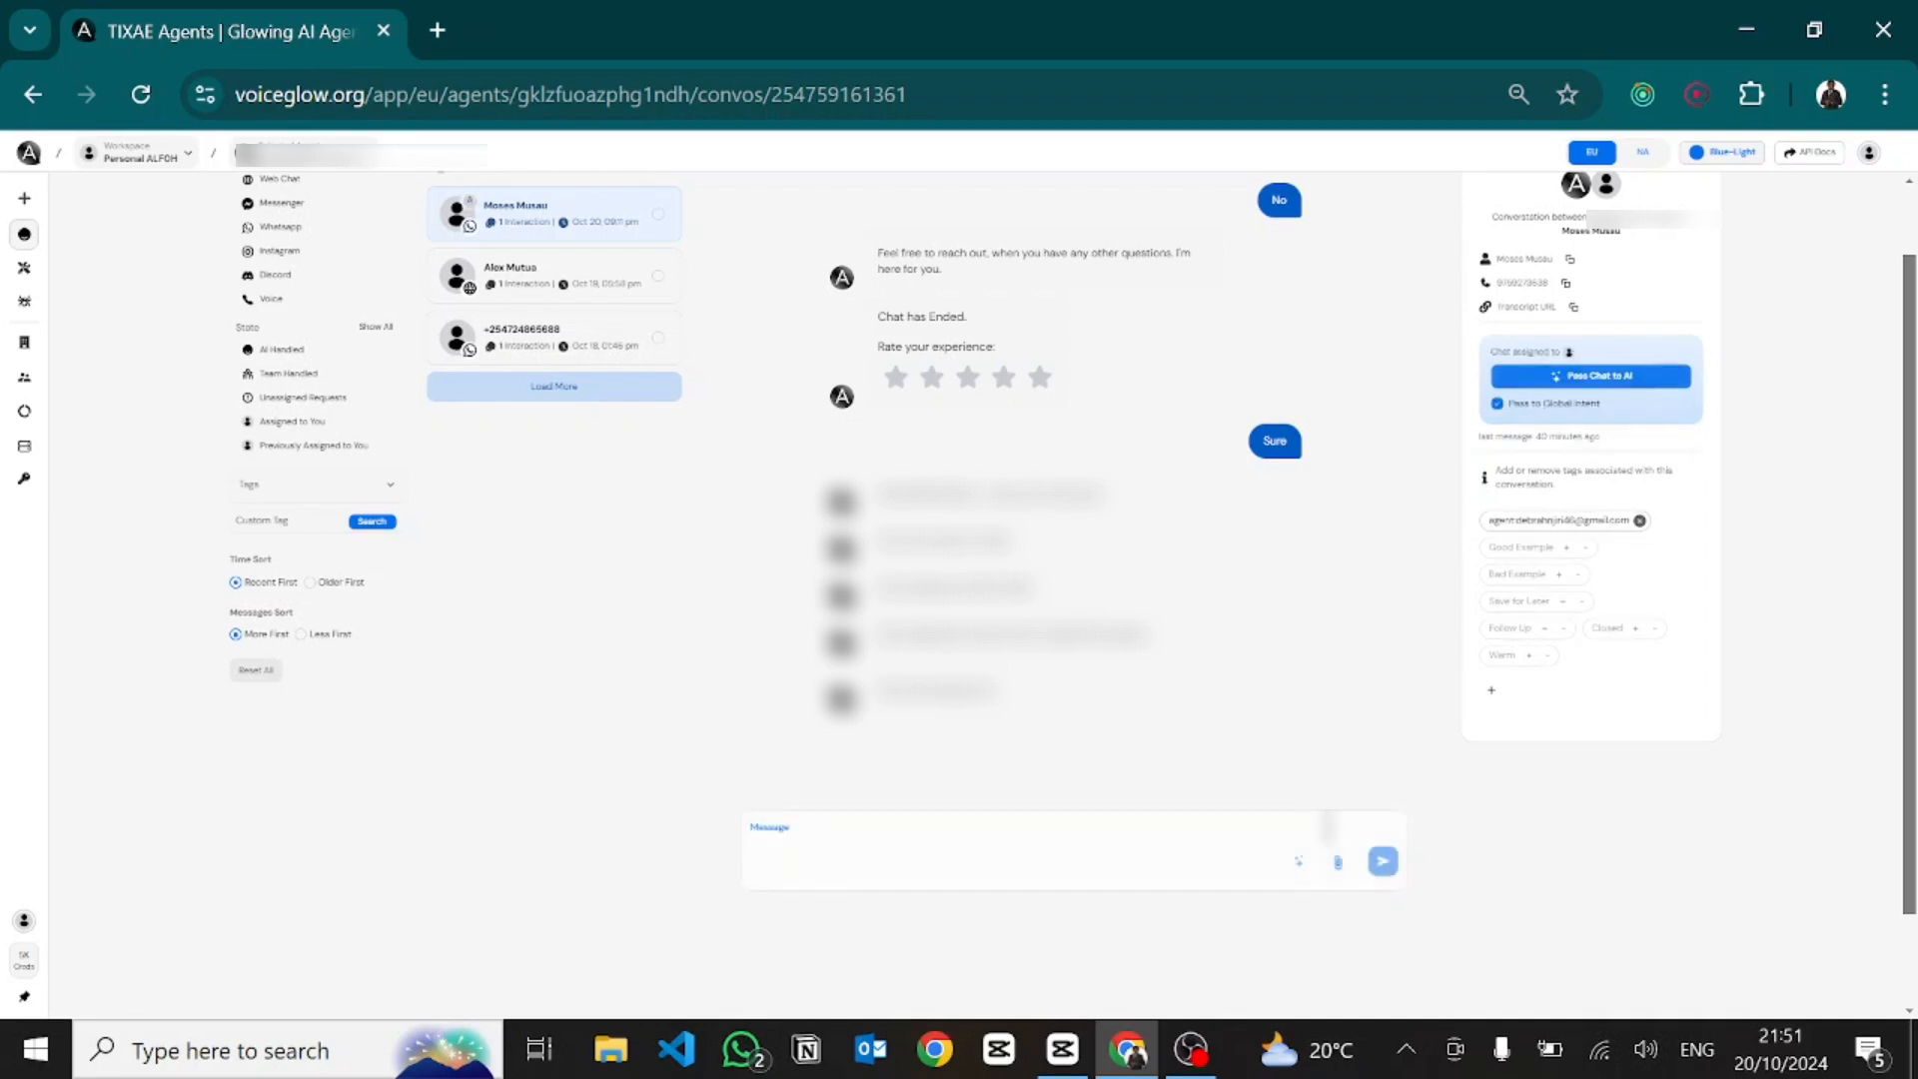